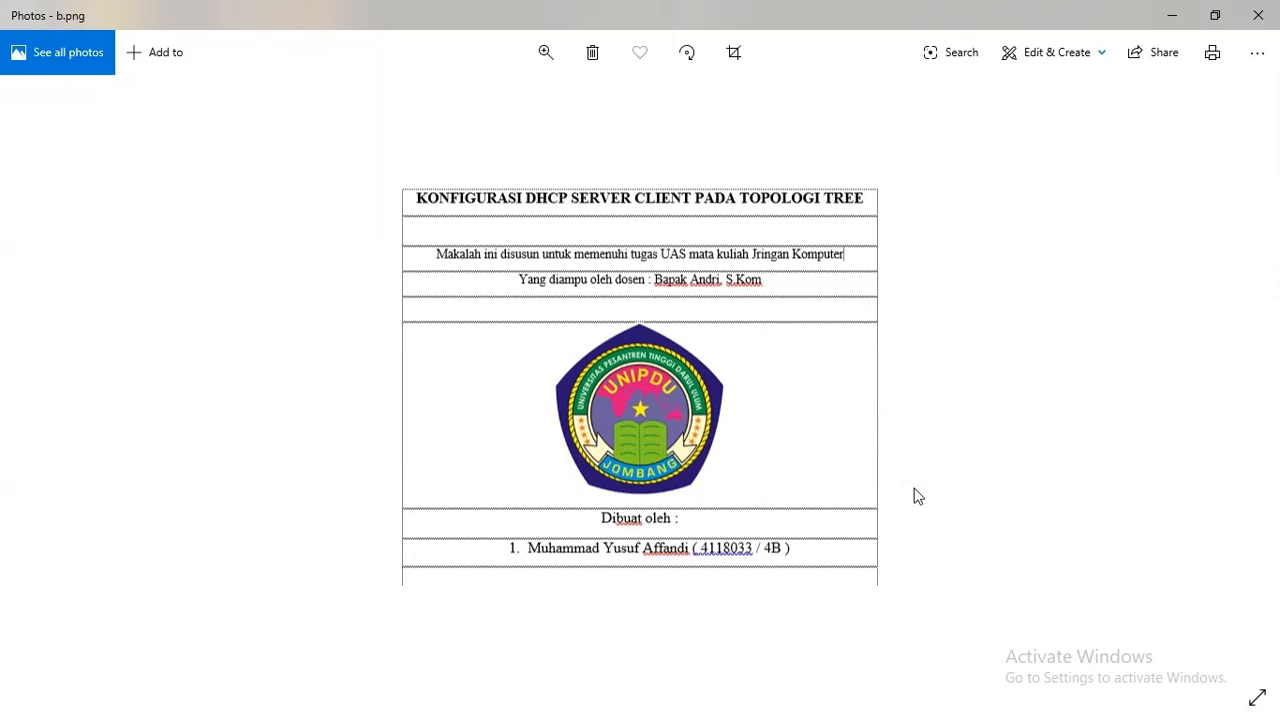
key(Left)
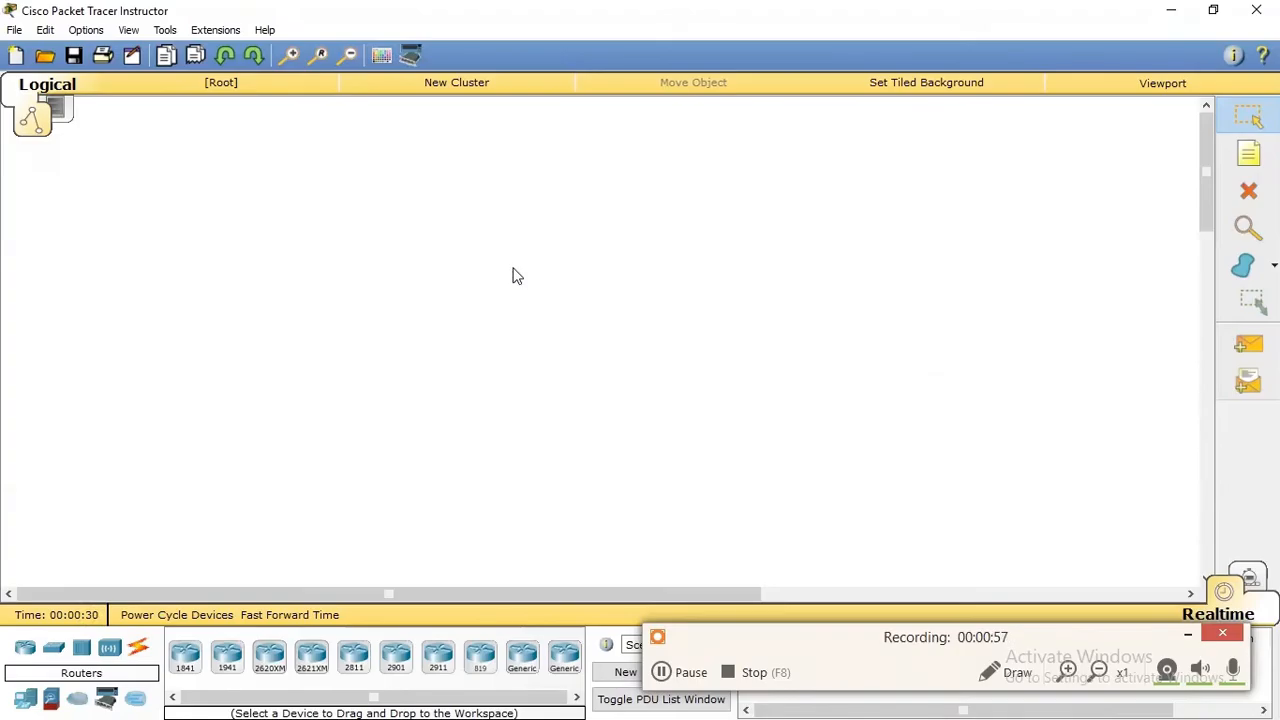
click(1188, 635)
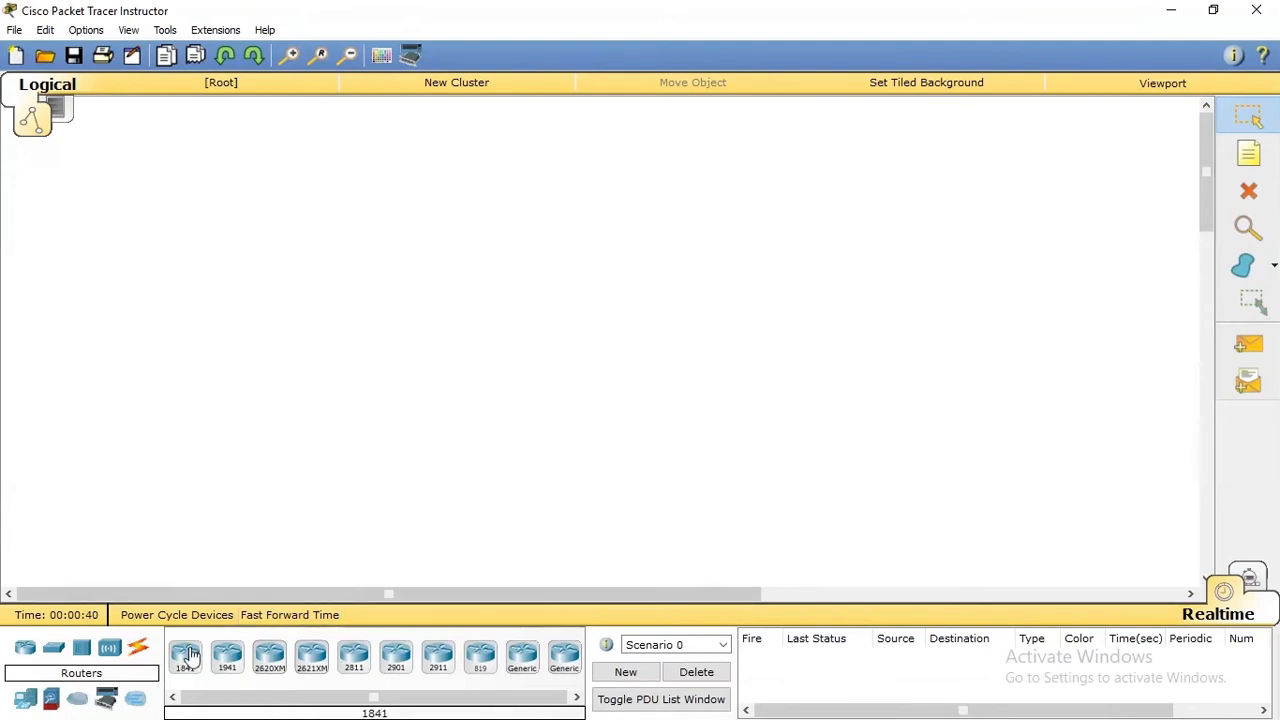
Place two 1841 routers side by side in the workspace and position a 2950-24 switch below each one.
drag(190, 655, 441, 233)
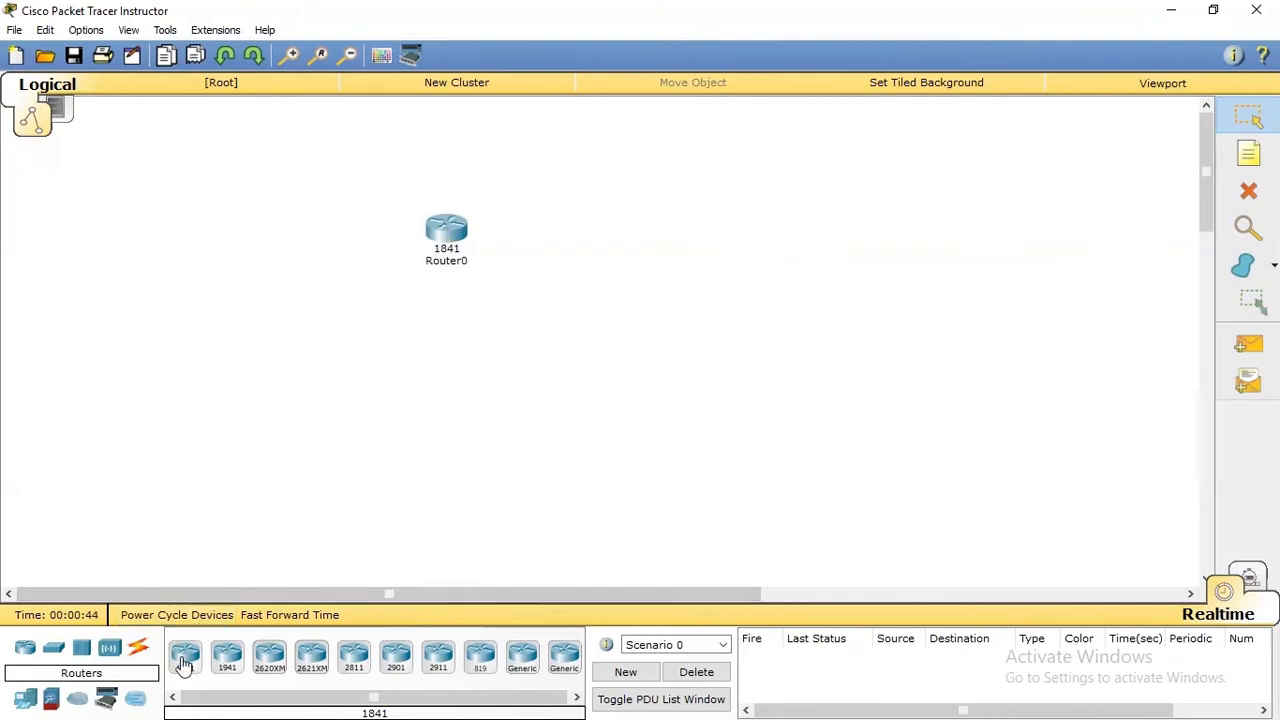
drag(186, 652, 745, 225)
click(53, 652)
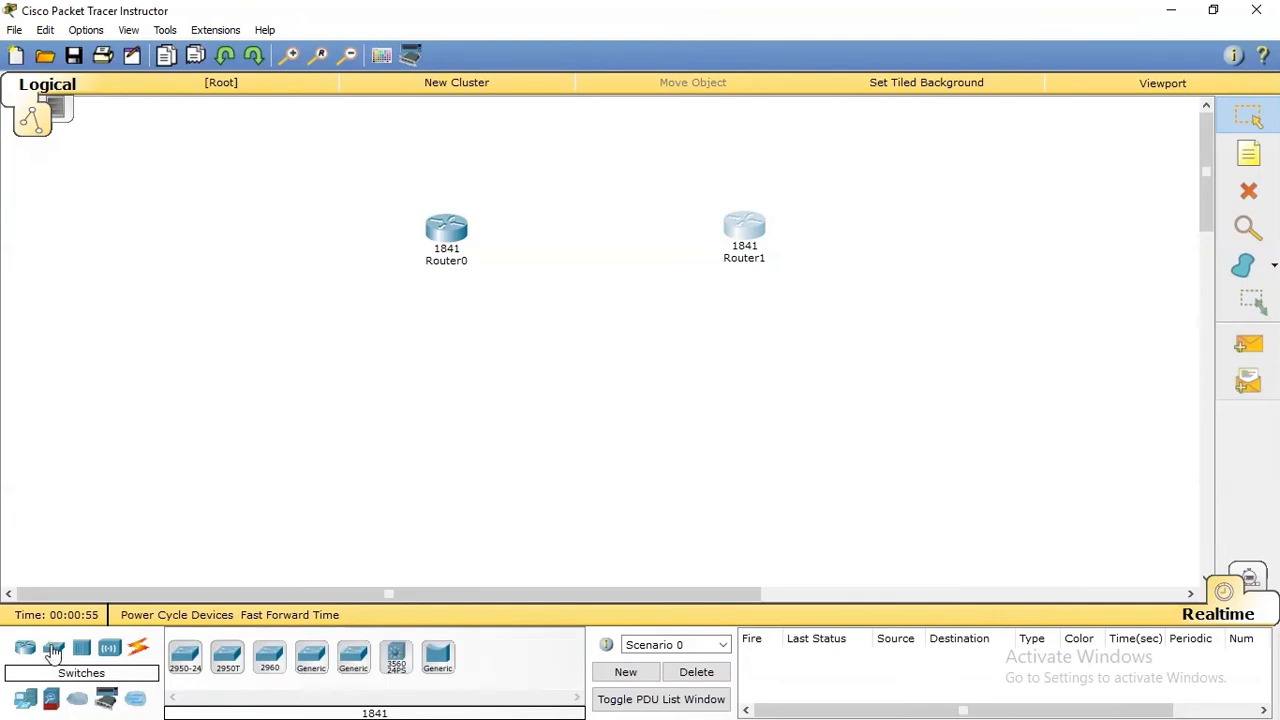
click(187, 658)
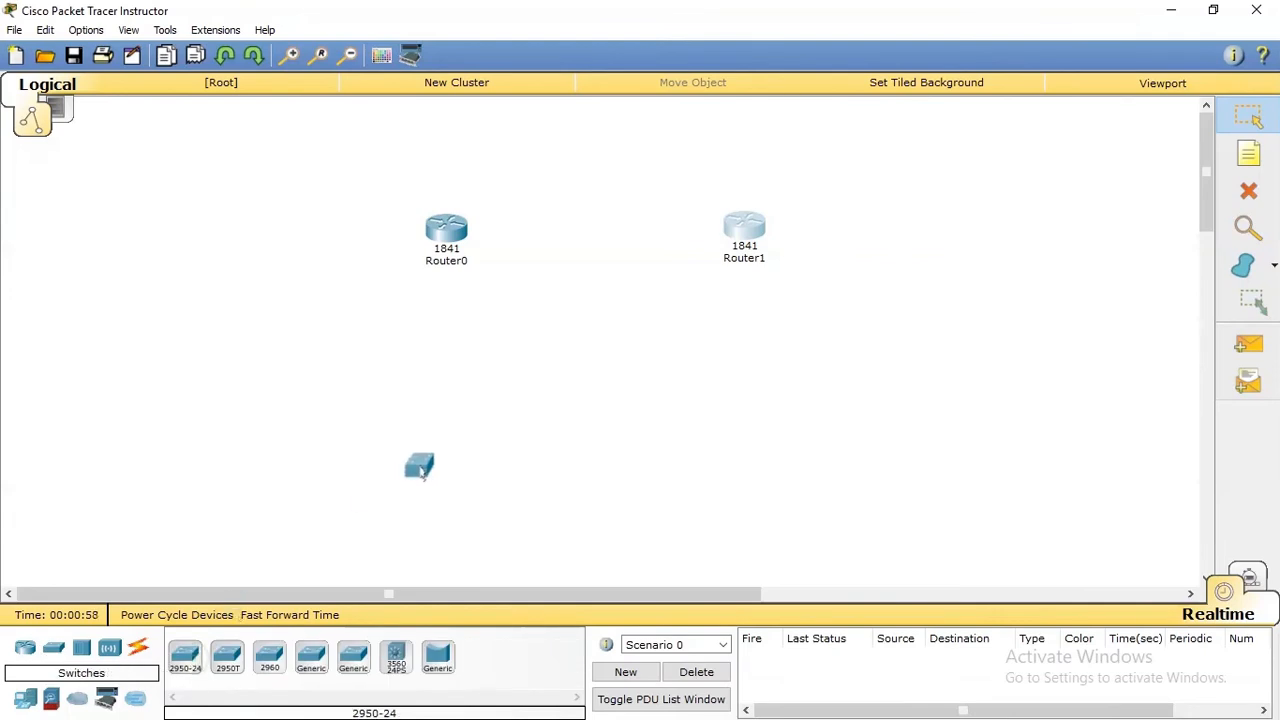
click(420, 425)
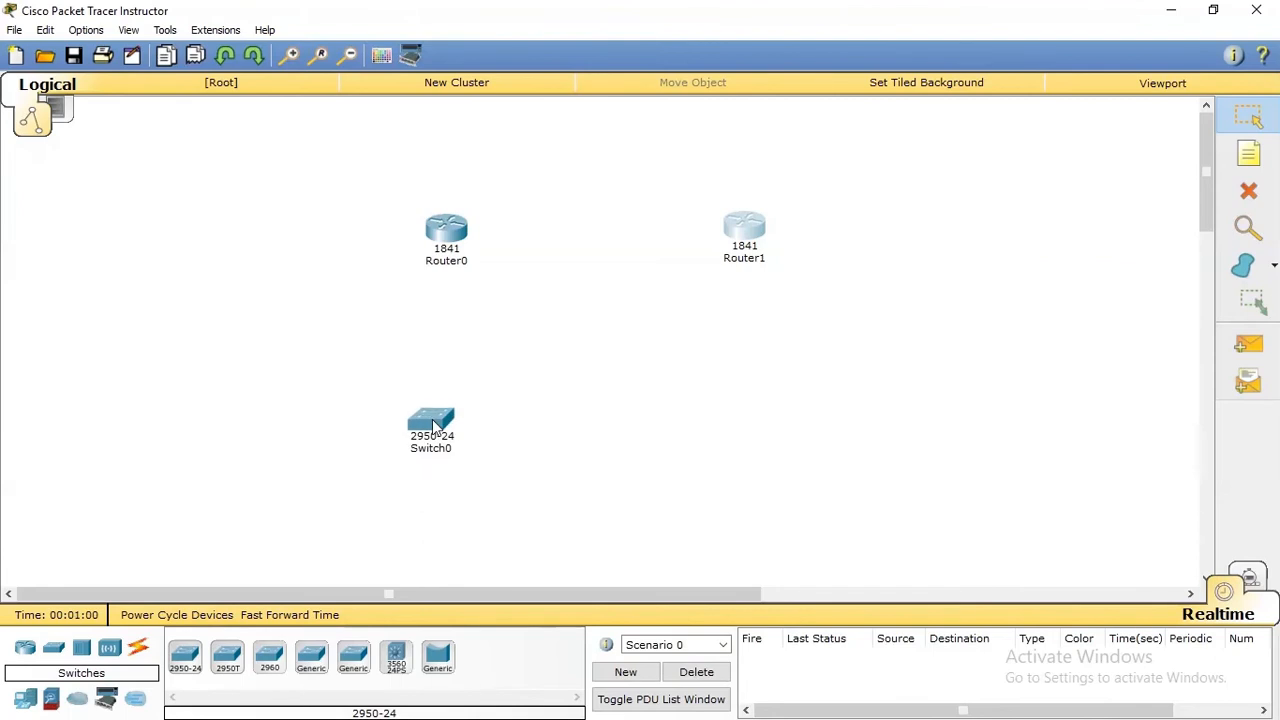
click(178, 665)
click(812, 395)
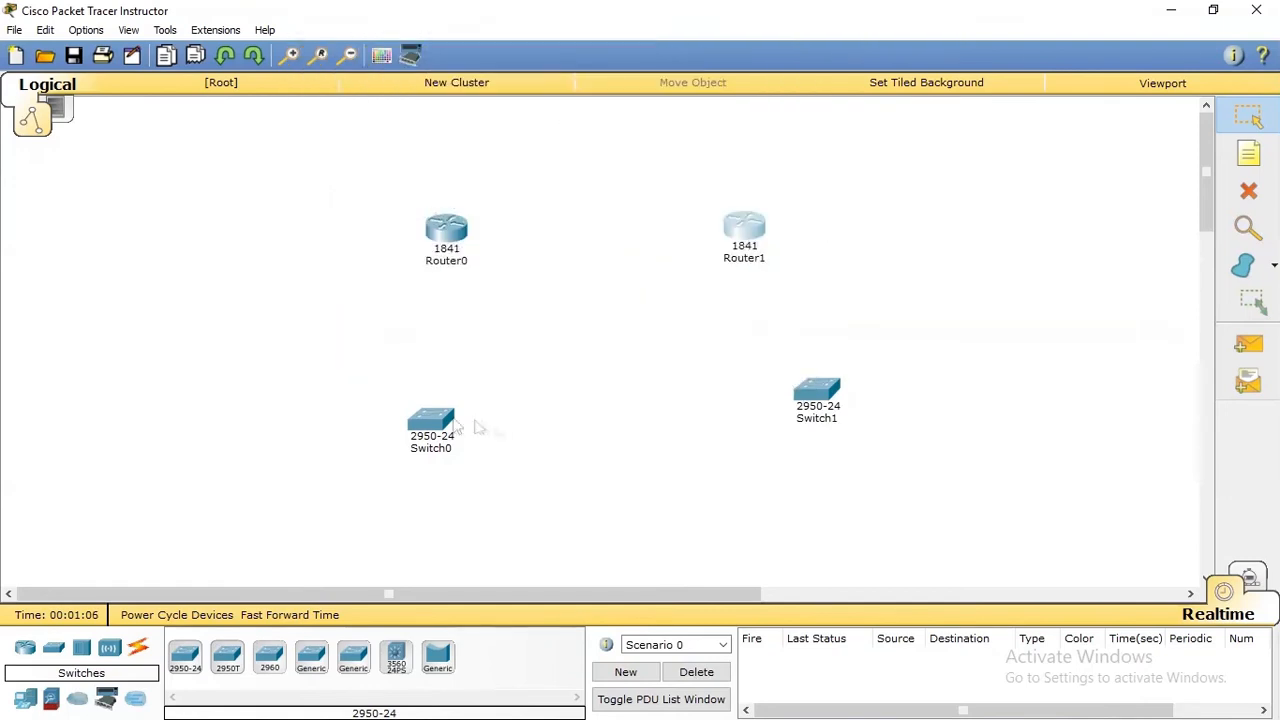
drag(453, 426, 444, 466)
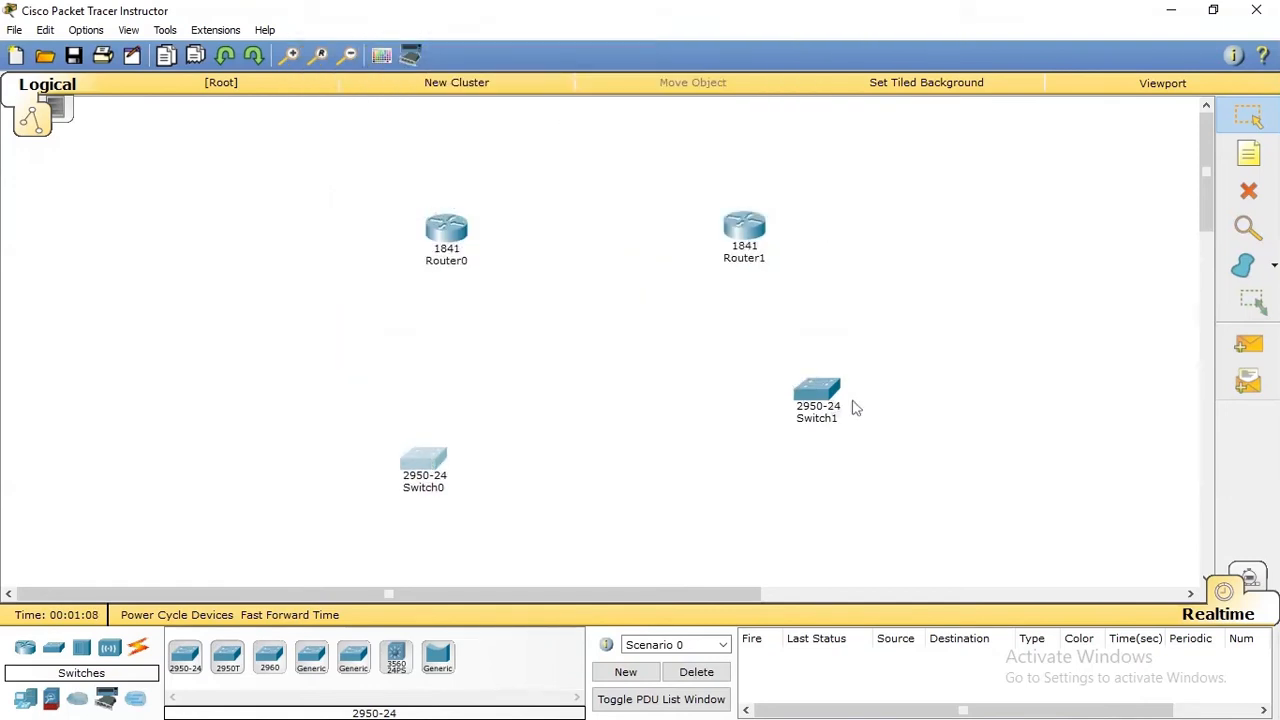
drag(817, 392, 822, 372)
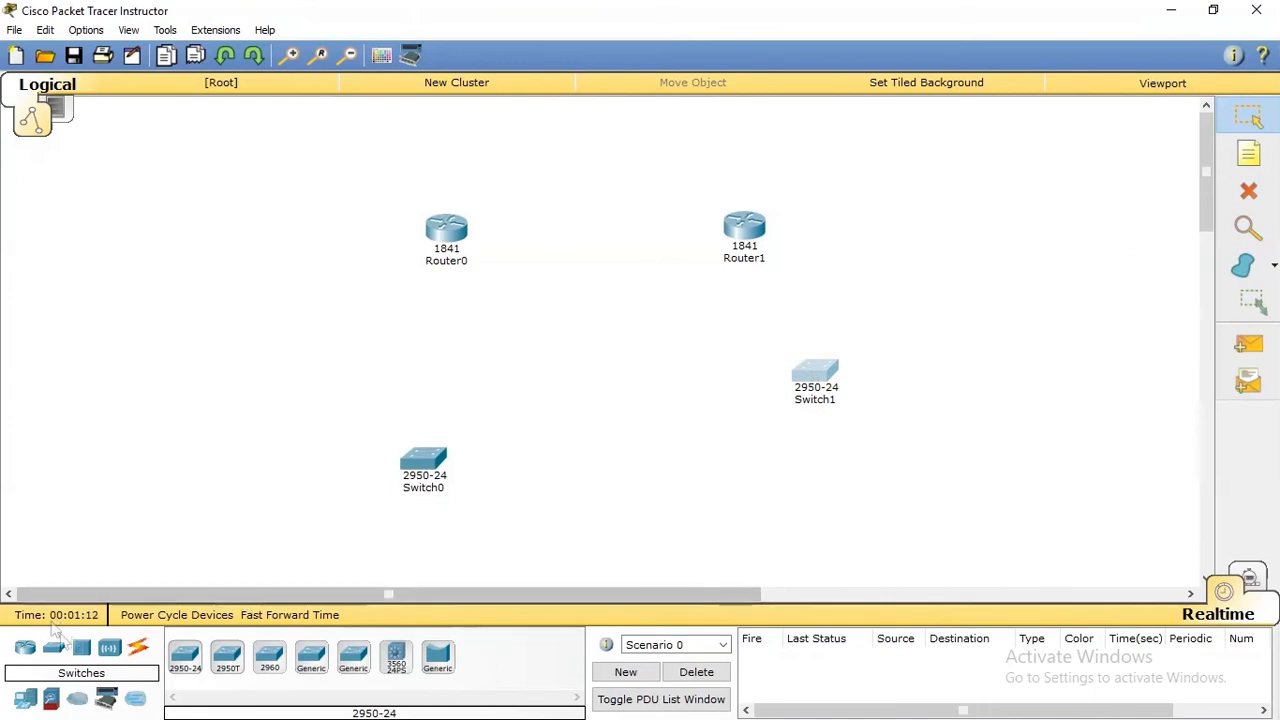
Place a generic access point beyond Router0 and a Central Office Server beyond Router1 at the outer ends of the layout.
click(110, 650)
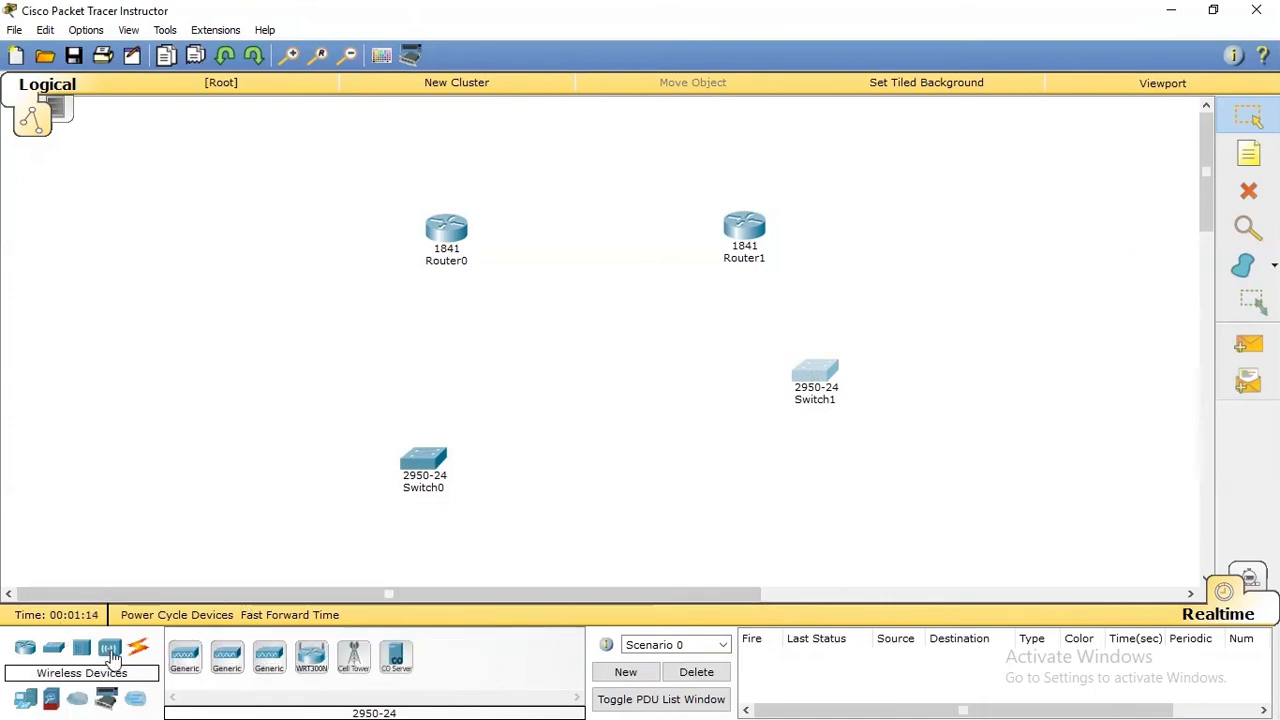
drag(184, 655, 240, 318)
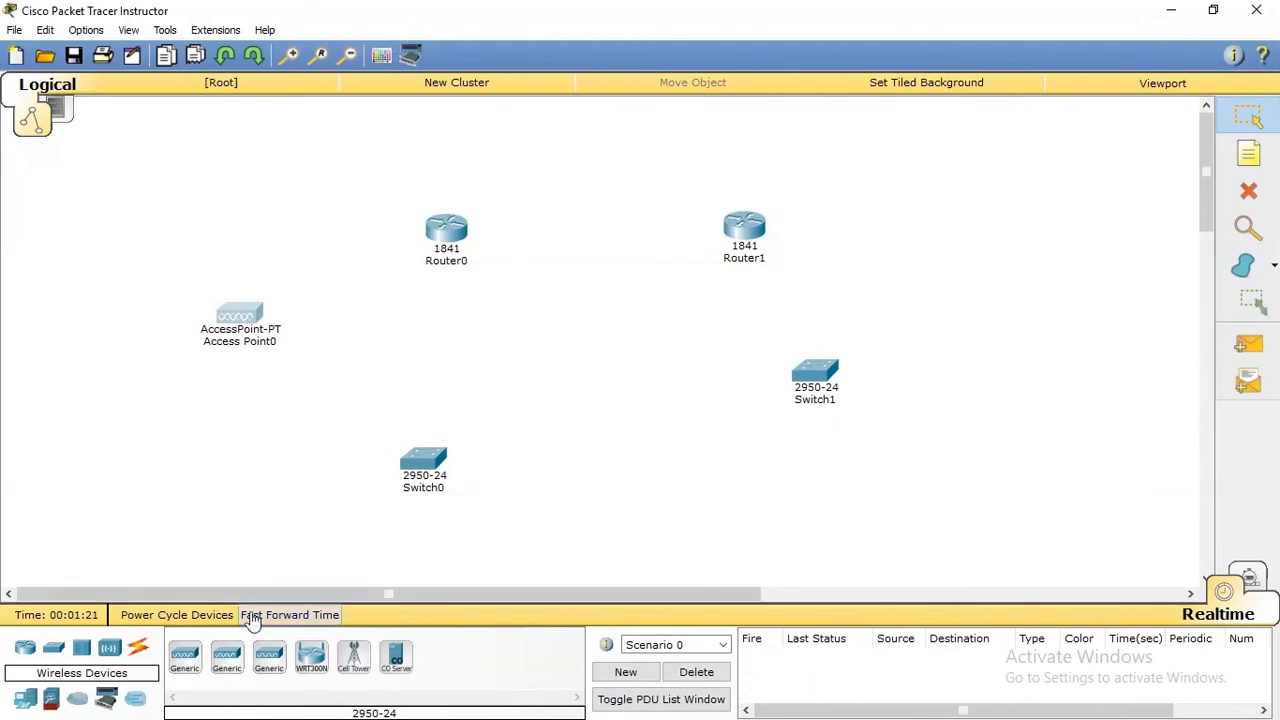
drag(401, 663, 1047, 233)
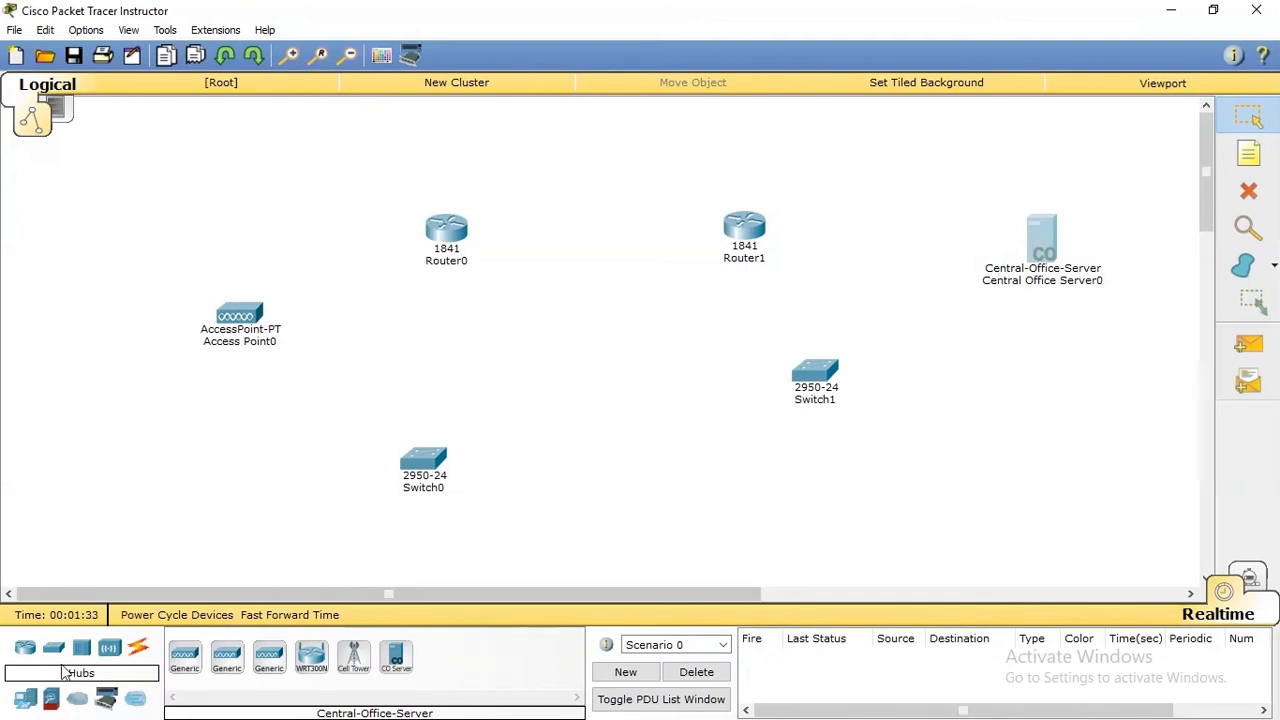
Place eight generic PCs in two rows of four beside Switch0.
click(25, 705)
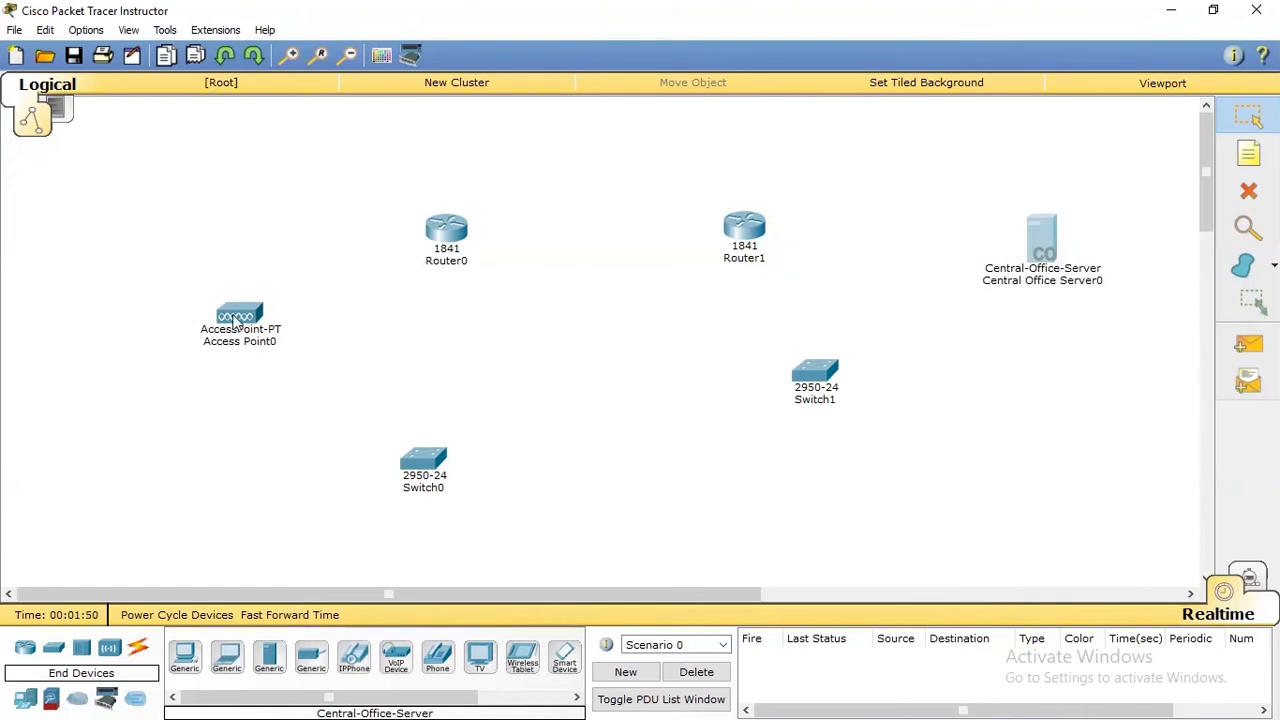
click(185, 656)
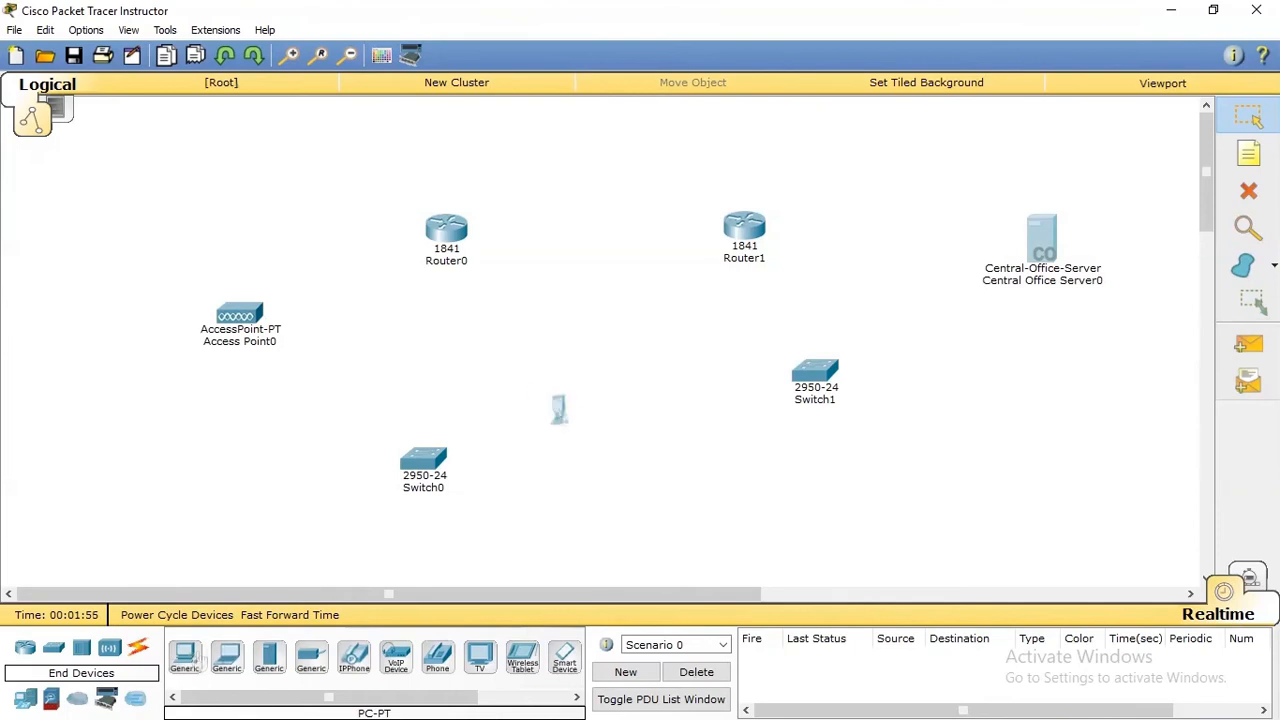
click(540, 418)
click(185, 656)
click(528, 540)
click(185, 656)
click(600, 412)
click(185, 656)
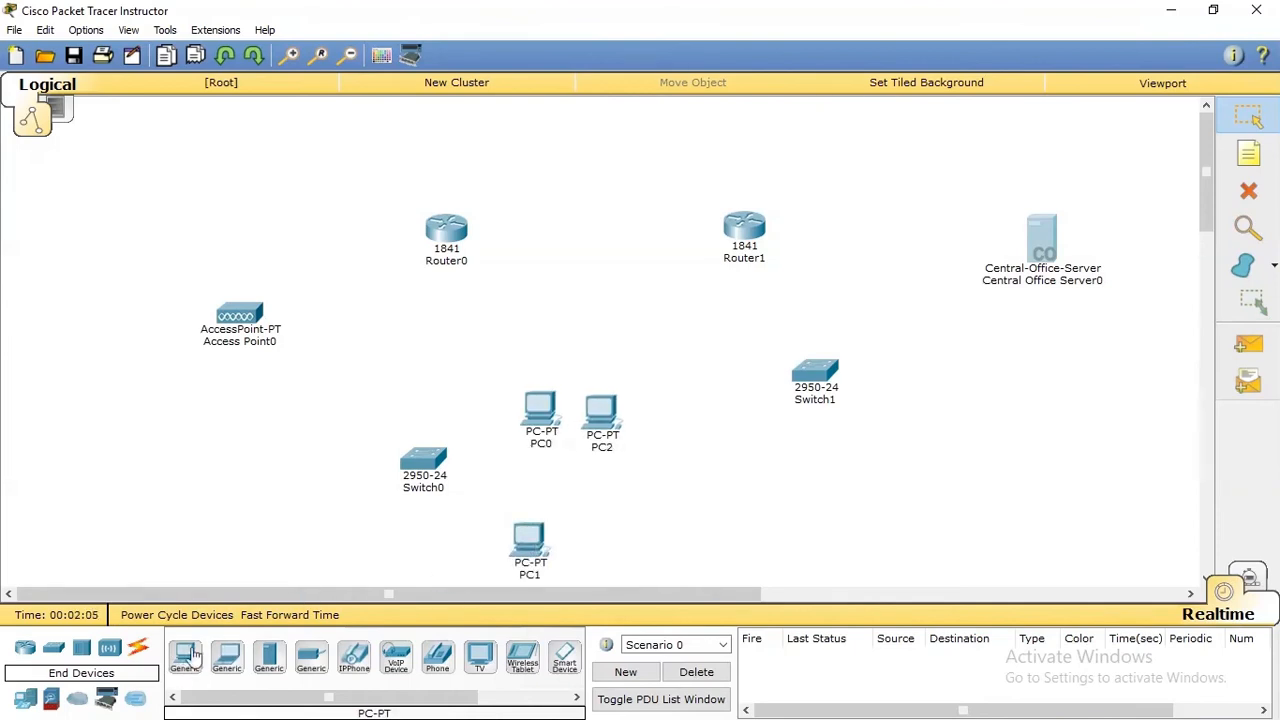
click(588, 540)
click(185, 656)
click(659, 418)
click(185, 656)
click(648, 542)
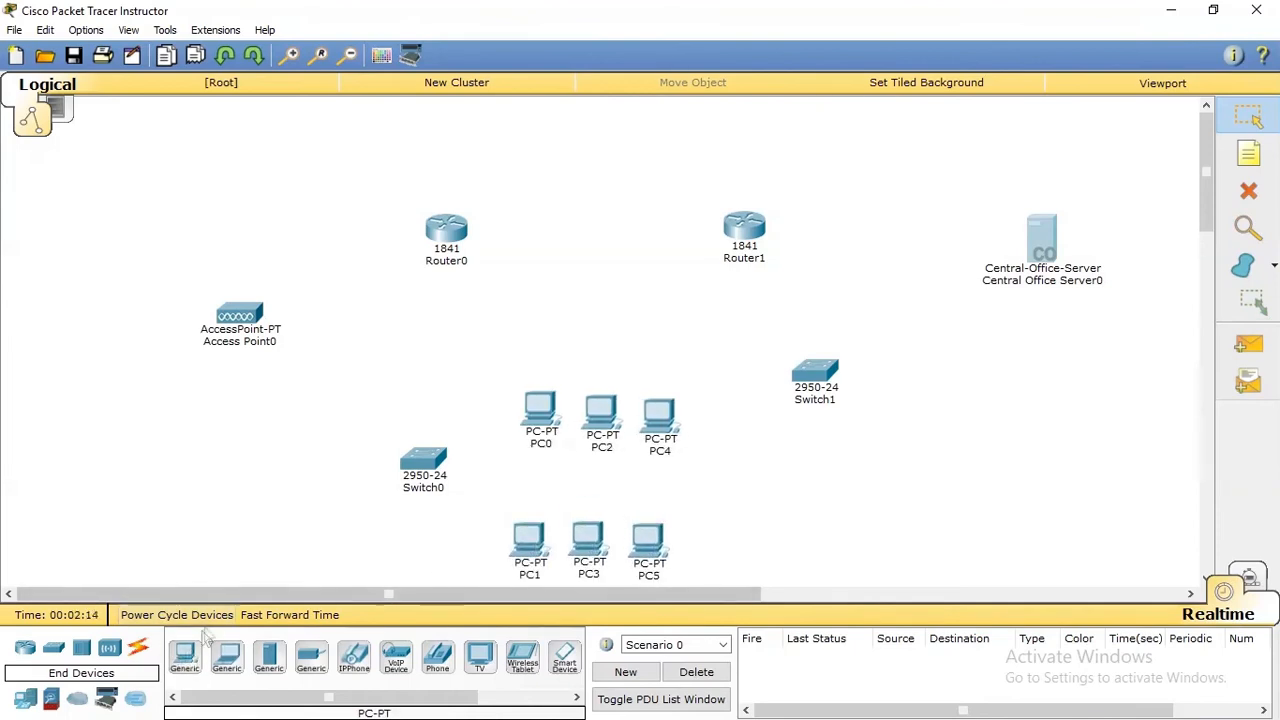
click(185, 656)
click(712, 426)
click(703, 540)
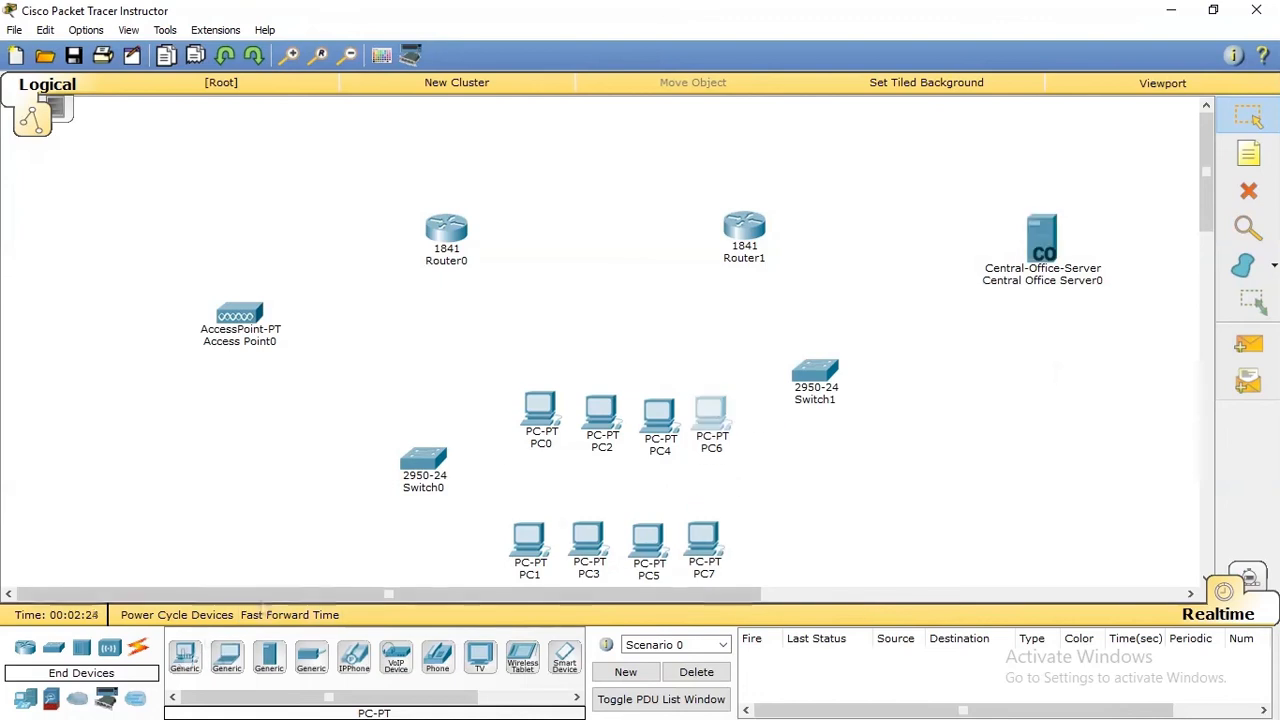
Move Switch1 up toward the server and arrange six generic PCs in two columns beneath it.
drag(937, 424, 940, 424)
drag(815, 370, 897, 321)
drag(940, 424, 870, 412)
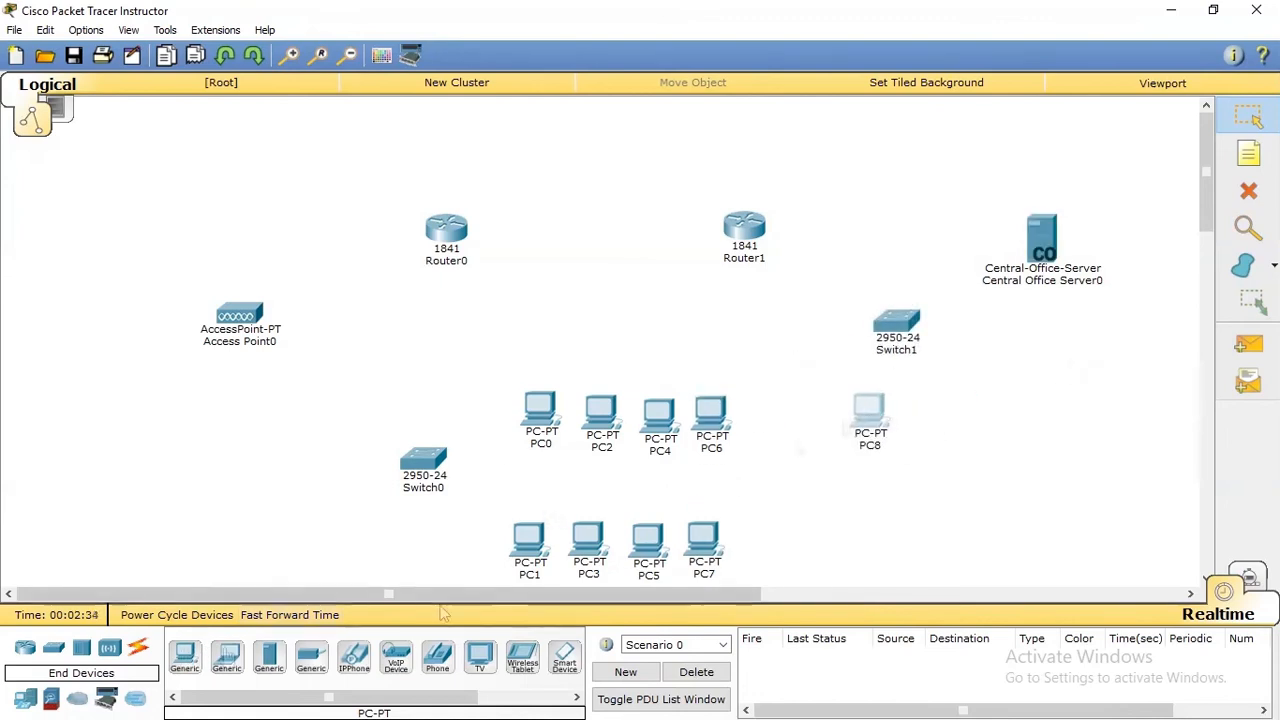
drag(185, 656, 974, 421)
drag(185, 656, 864, 509)
drag(974, 421, 966, 393)
drag(870, 411, 868, 395)
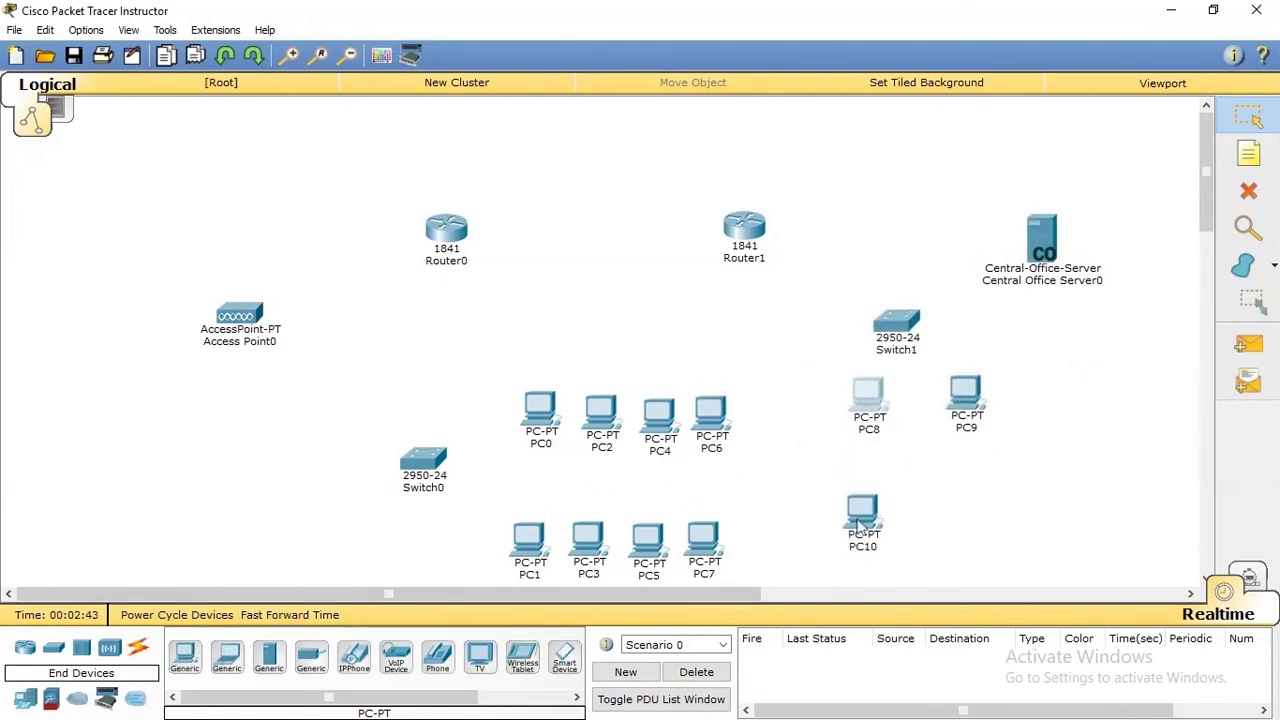
drag(865, 509, 864, 487)
drag(190, 653, 864, 567)
drag(187, 656, 965, 566)
Place four generic laptops around Access Point0.
drag(227, 657, 65, 463)
drag(65, 463, 87, 480)
drag(227, 657, 153, 535)
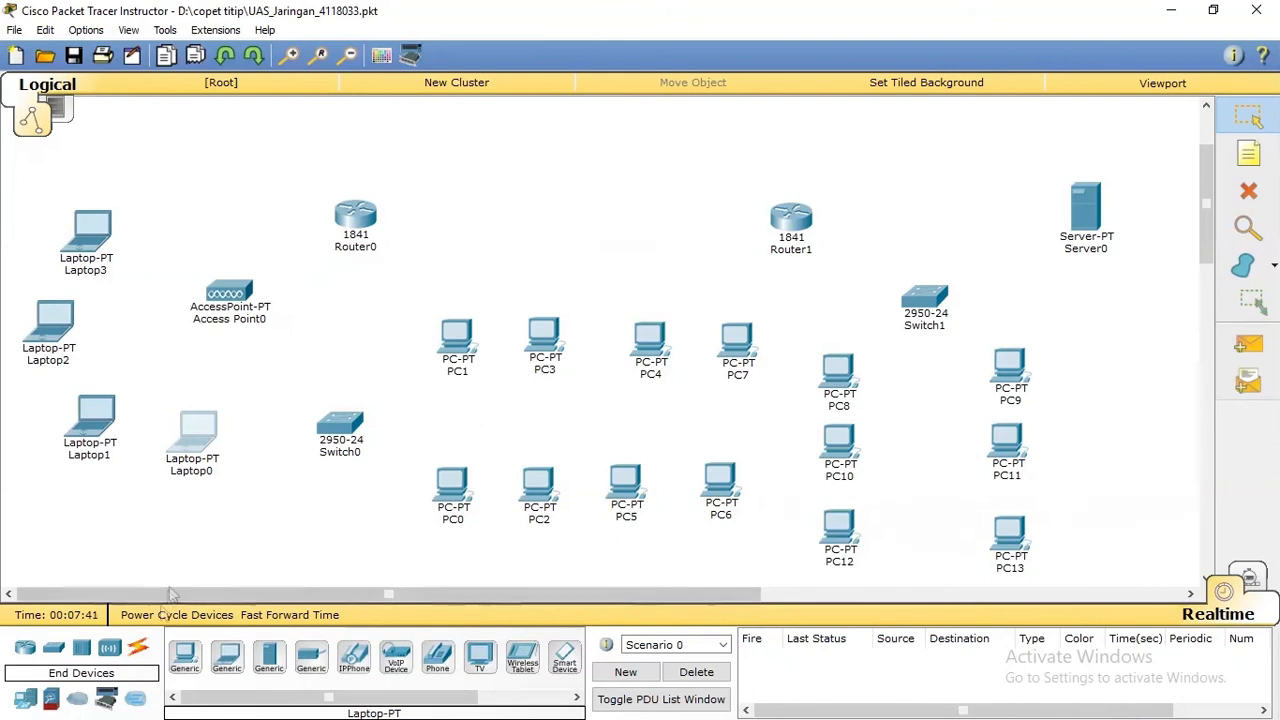
Connect Router0's FastEthernet0/0 port to Router1 with a copper cross-over cable.
click(142, 650)
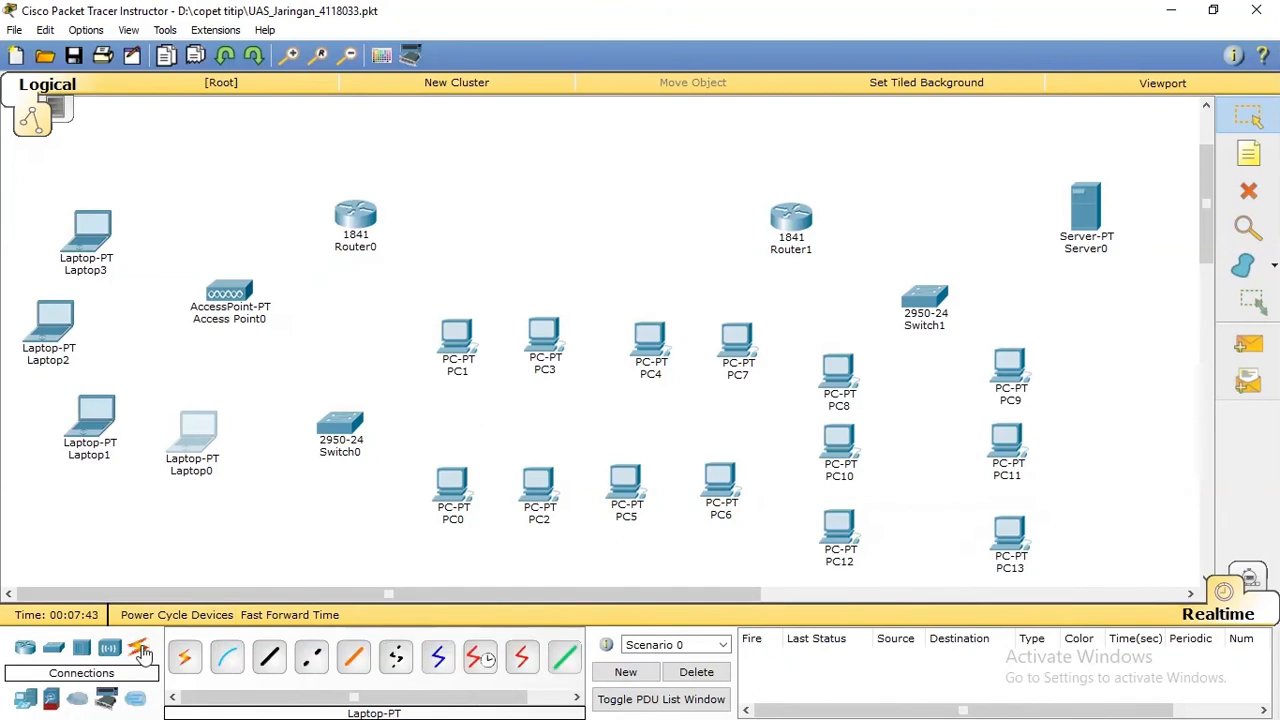
click(318, 662)
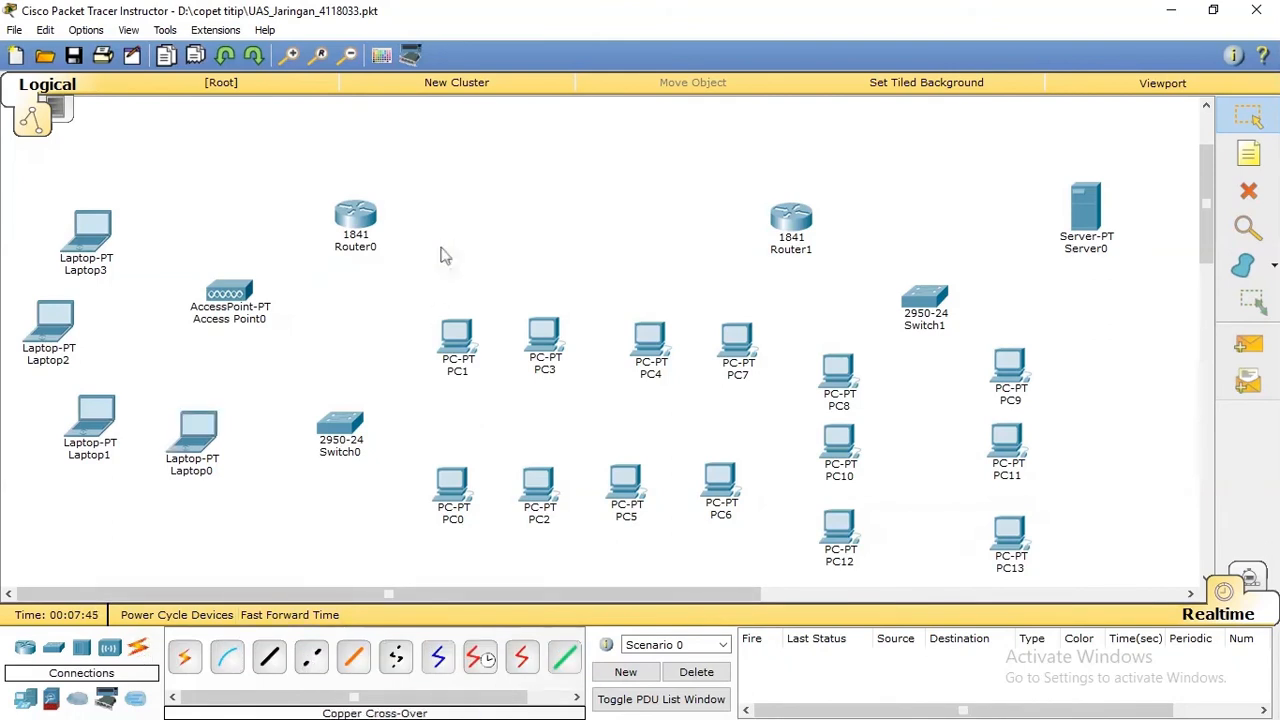
mouse_move(348, 220)
click(312, 662)
click(370, 216)
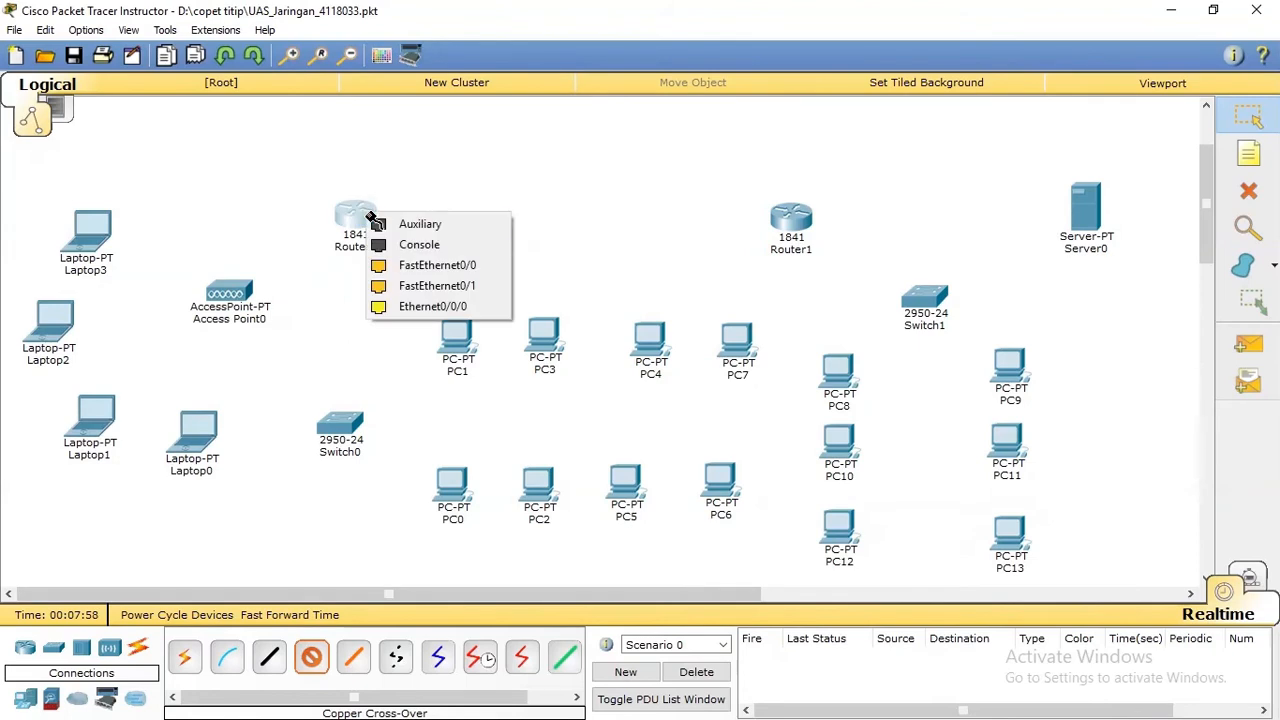
click(413, 266)
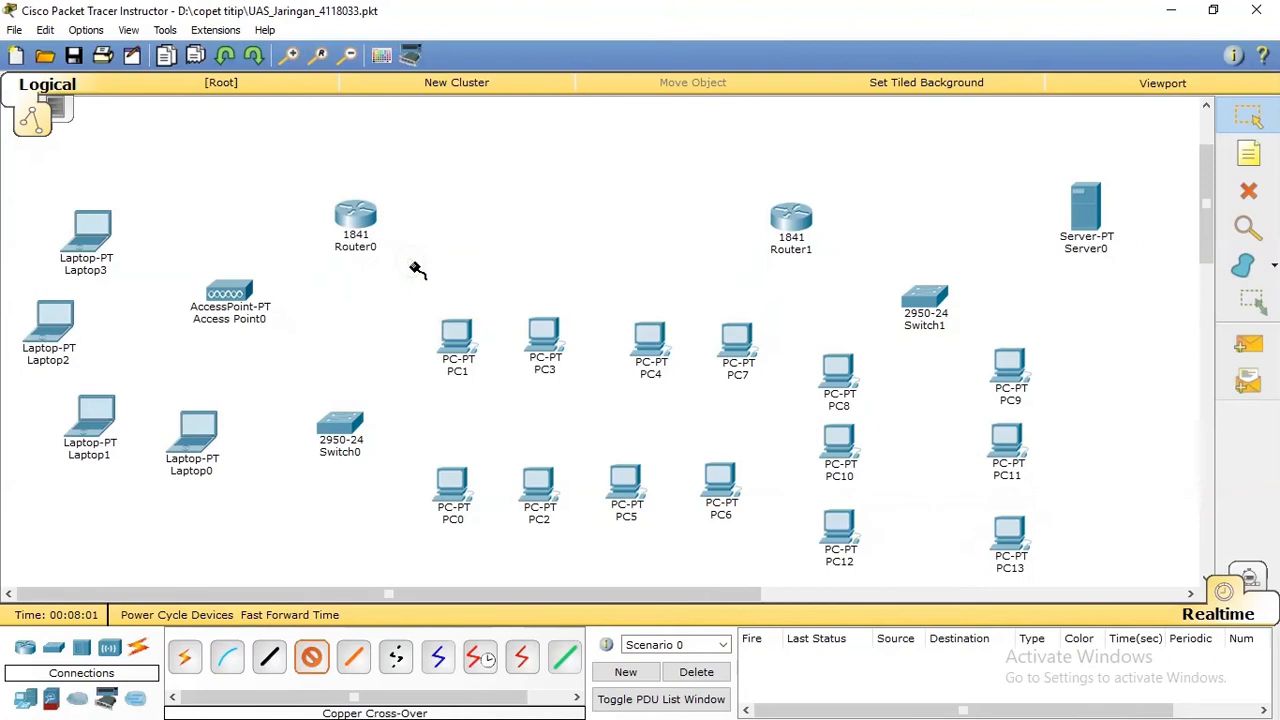
click(797, 222)
click(845, 270)
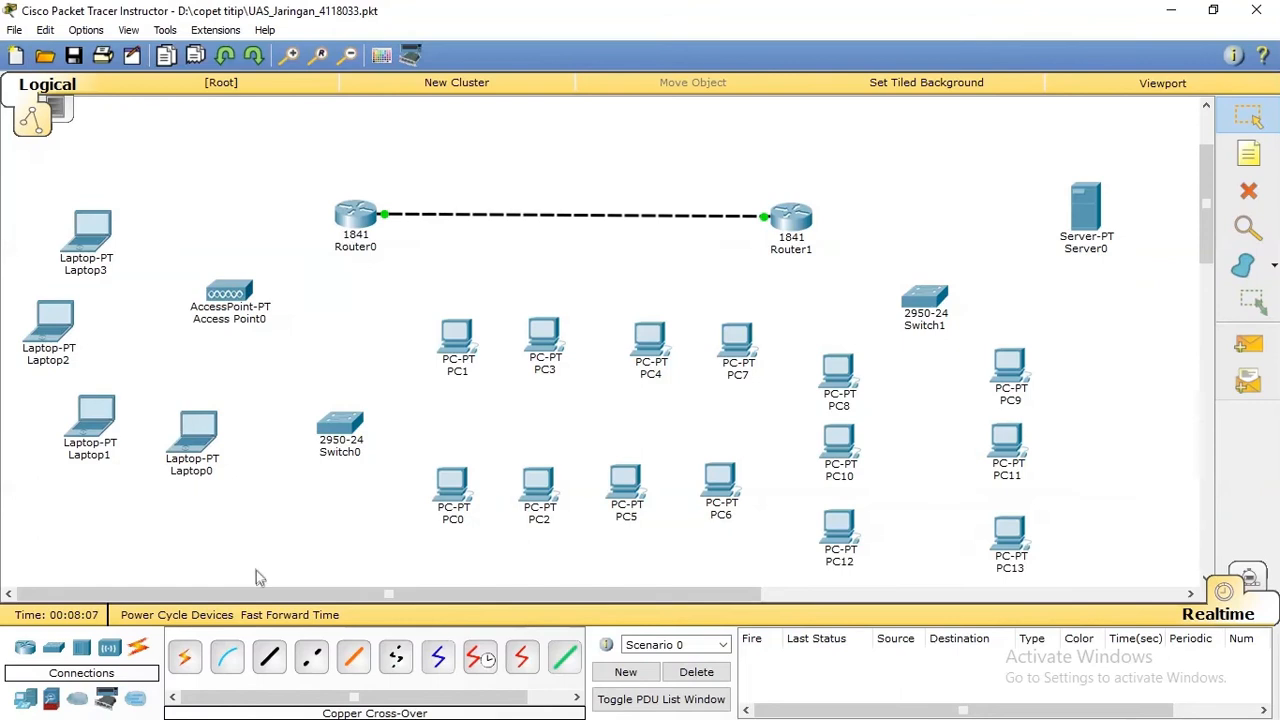
Connect Router0's FastEthernet0/1 port to Port 0 of Access Point0 with a copper cross-over cable.
click(313, 662)
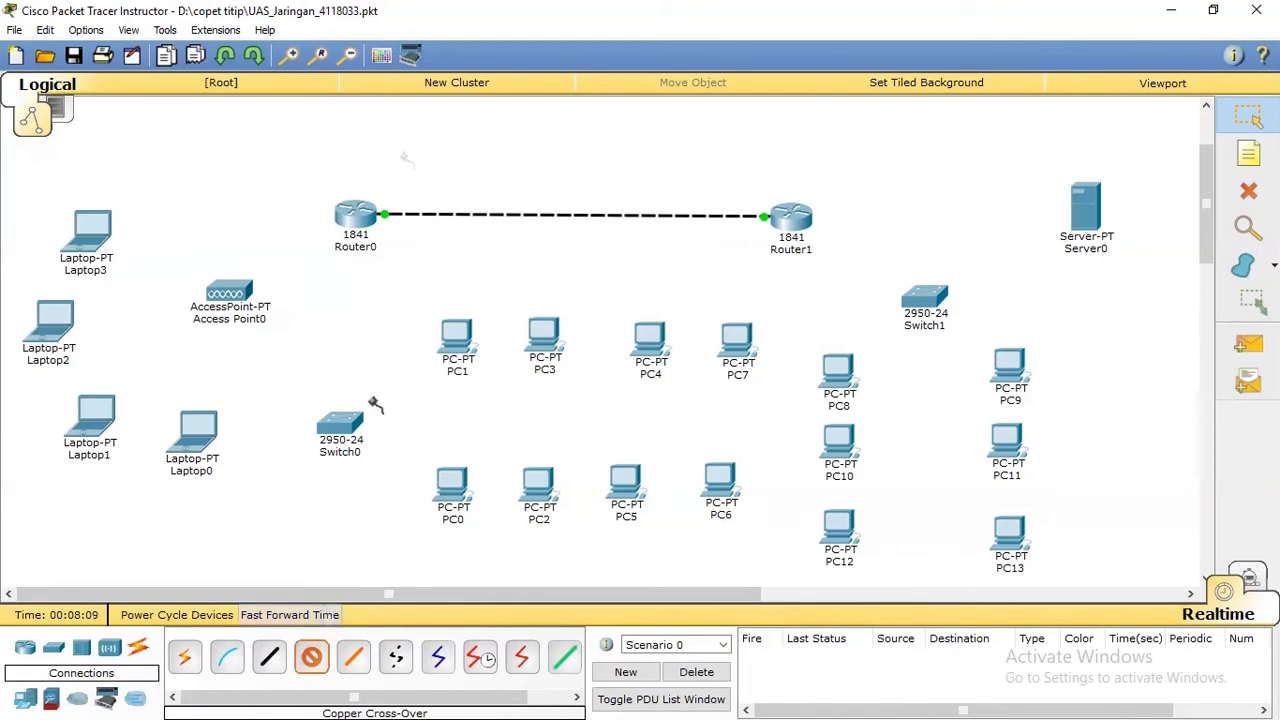
click(355, 216)
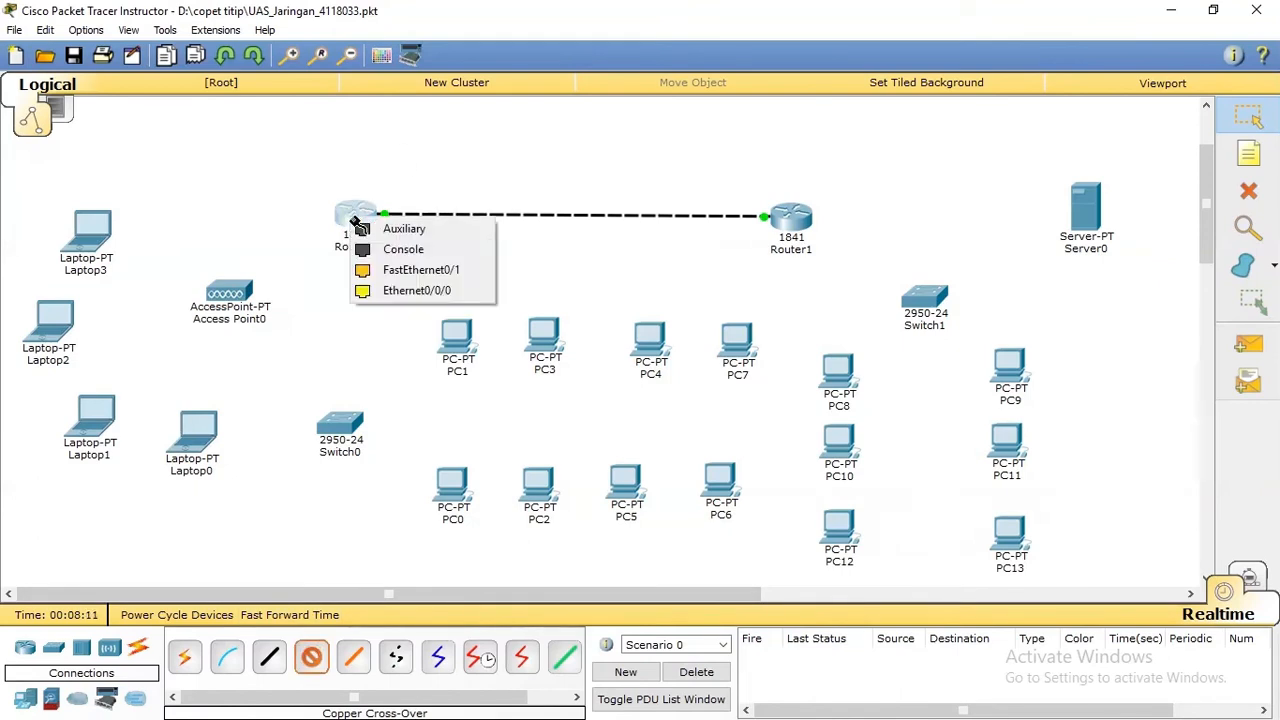
click(419, 268)
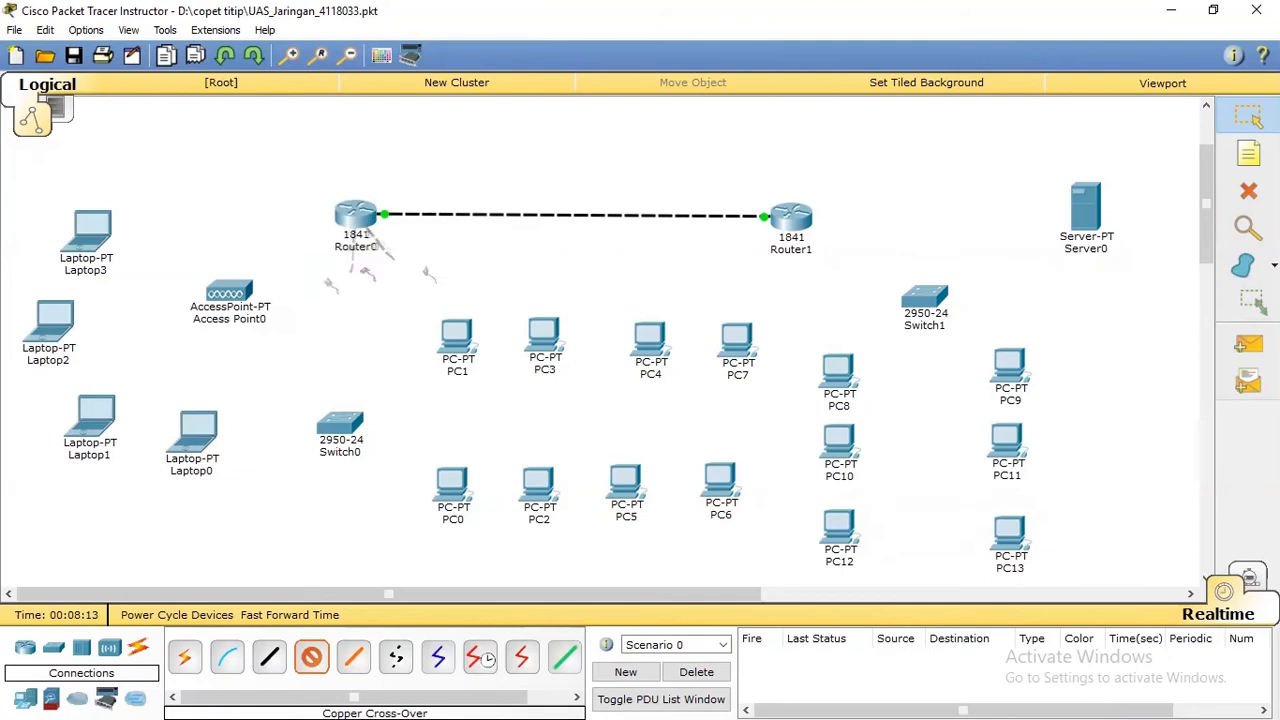
click(245, 297)
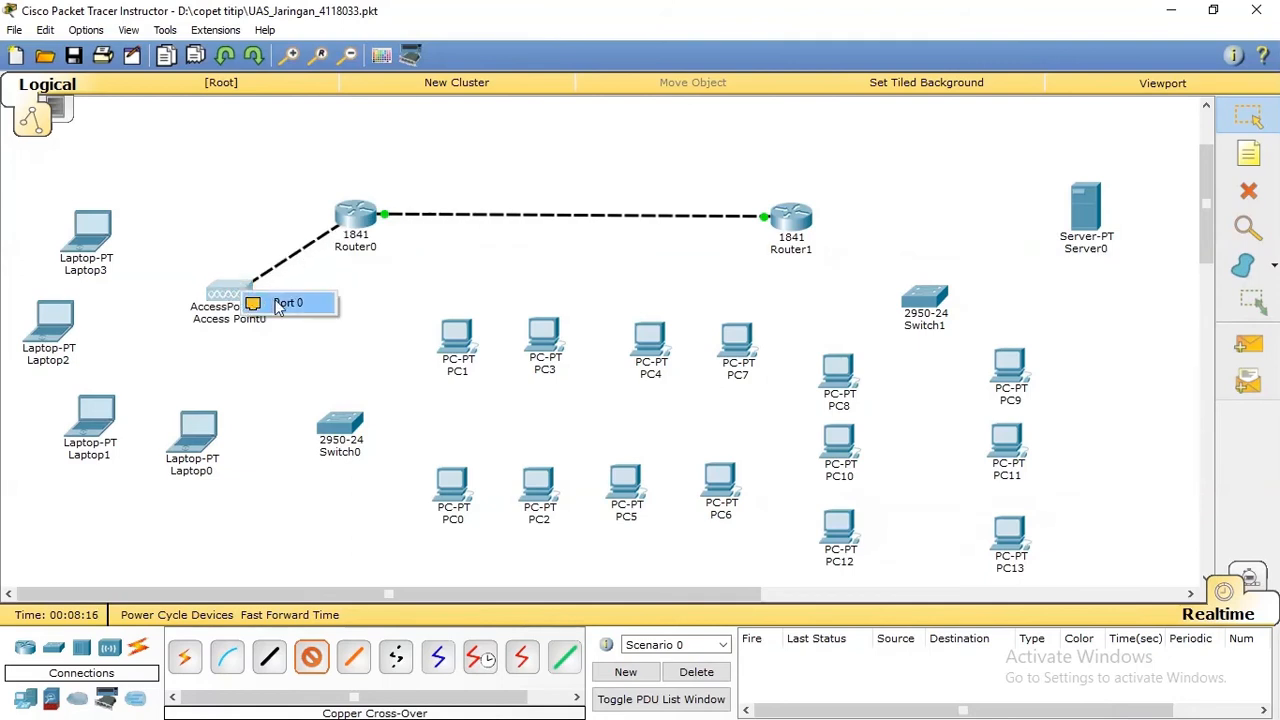
click(281, 304)
Connect Router0's Ethernet0/0/0 port to Switch0 with a copper straight-through cable.
click(269, 657)
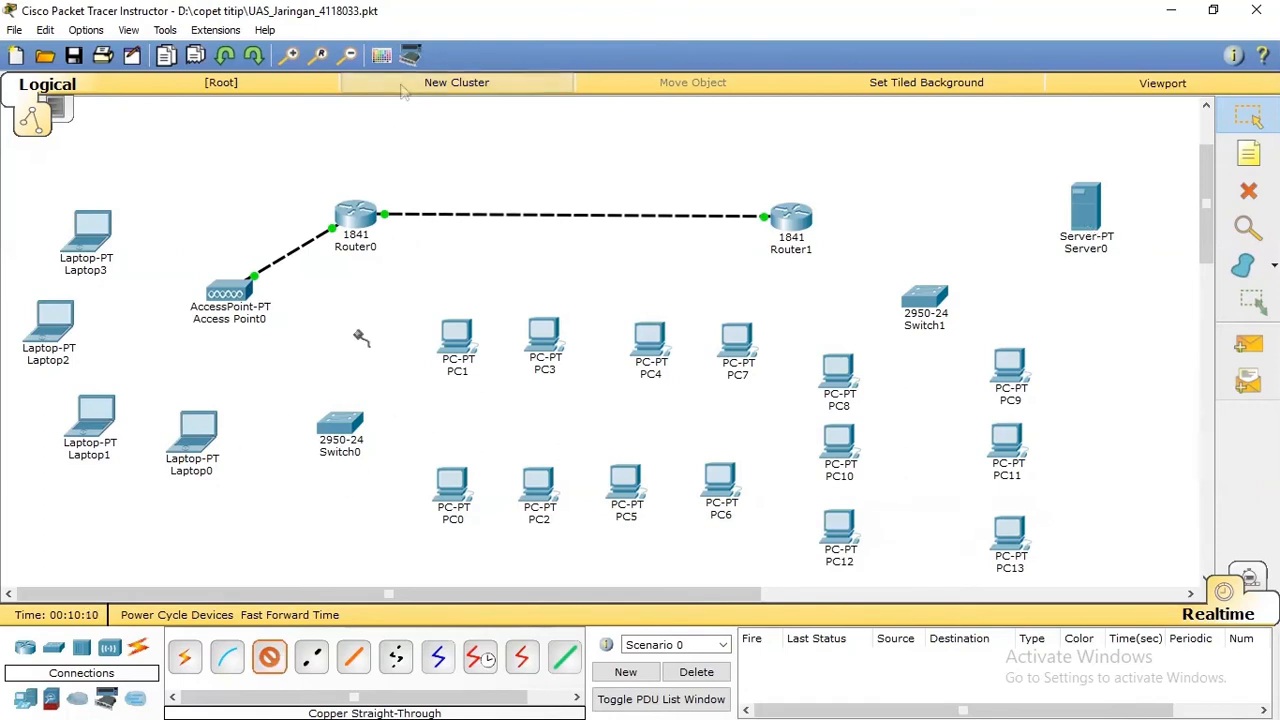
click(361, 219)
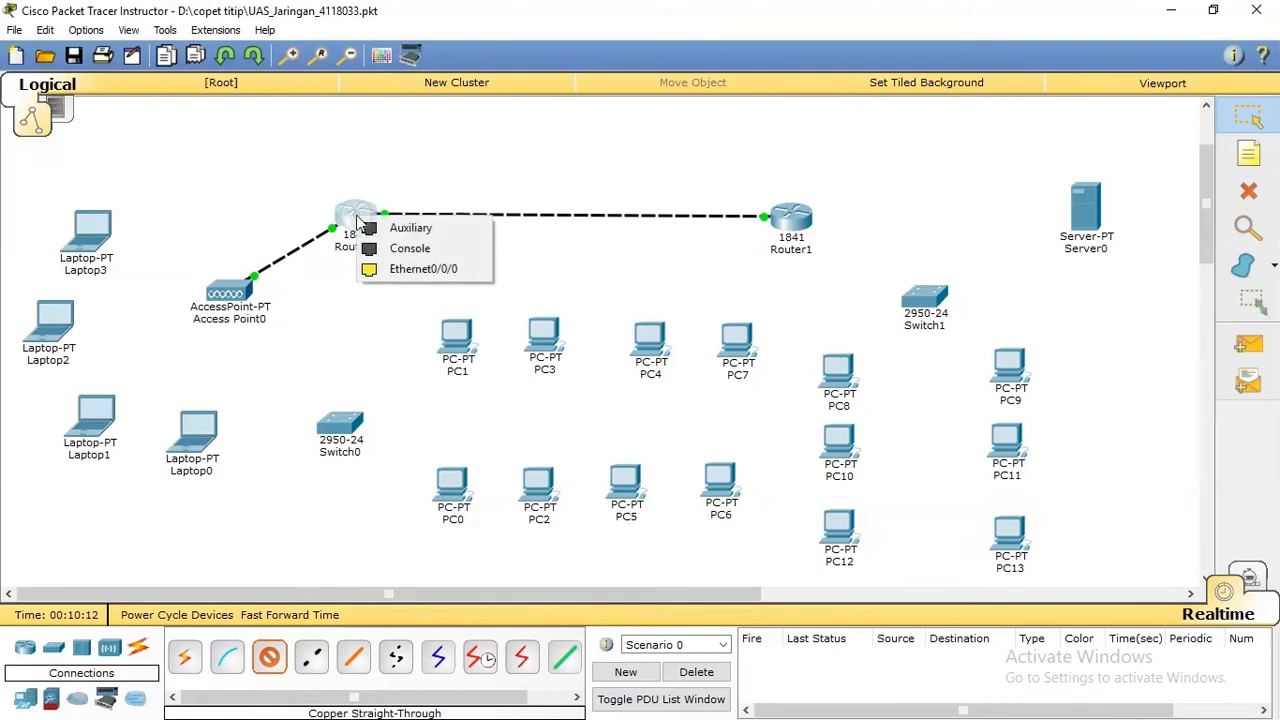
click(395, 272)
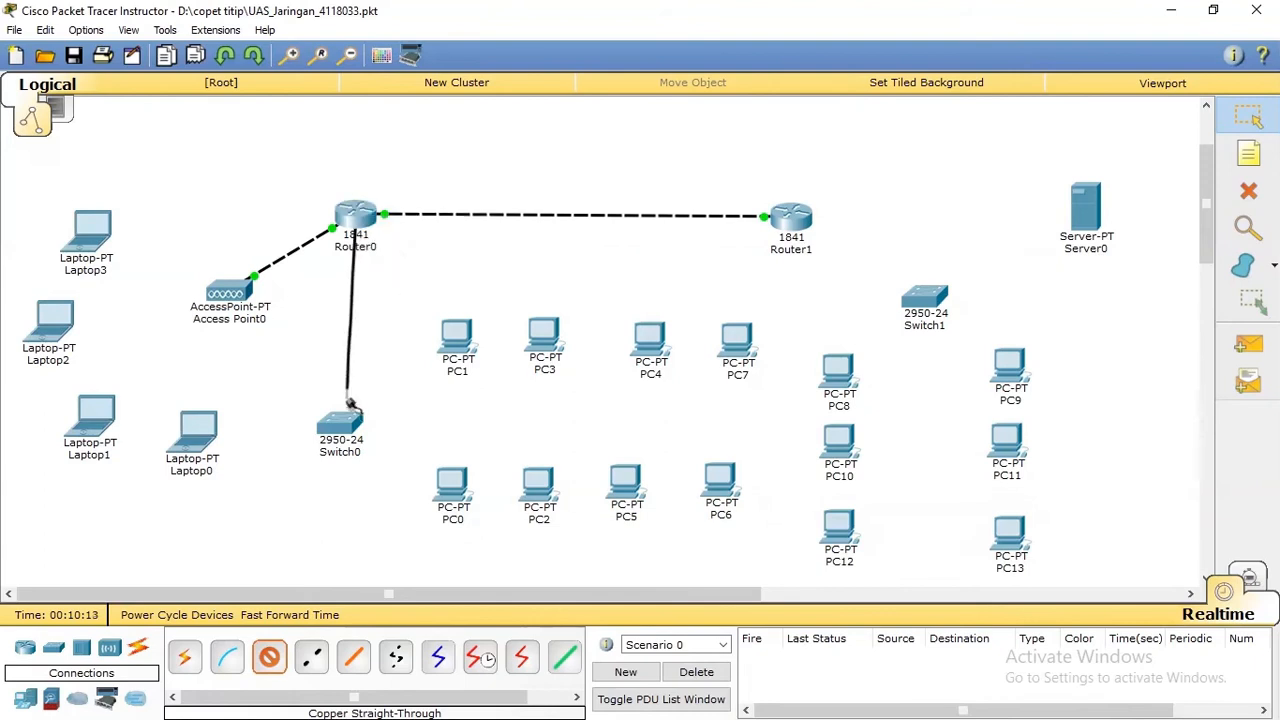
click(349, 427)
click(428, 38)
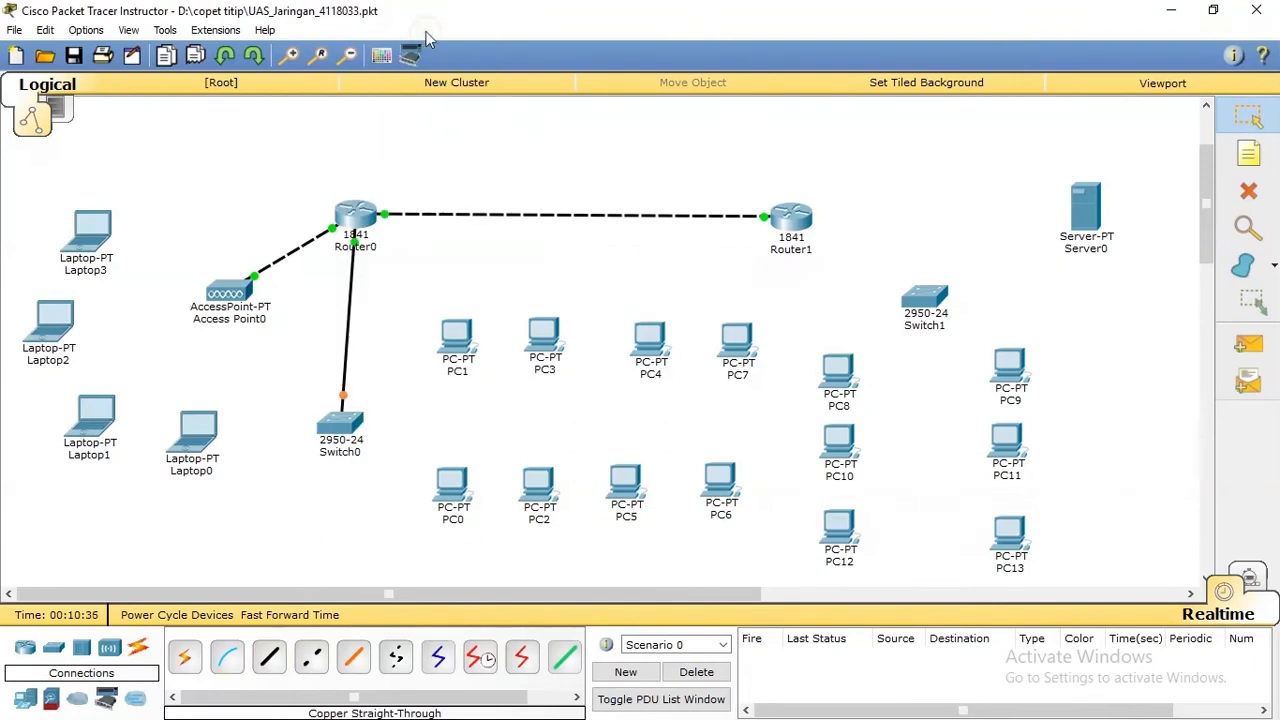
Connect Router1 to Switch1's FastEthernet0/1 port with a copper straight-through cable.
click(275, 660)
click(801, 222)
click(855, 270)
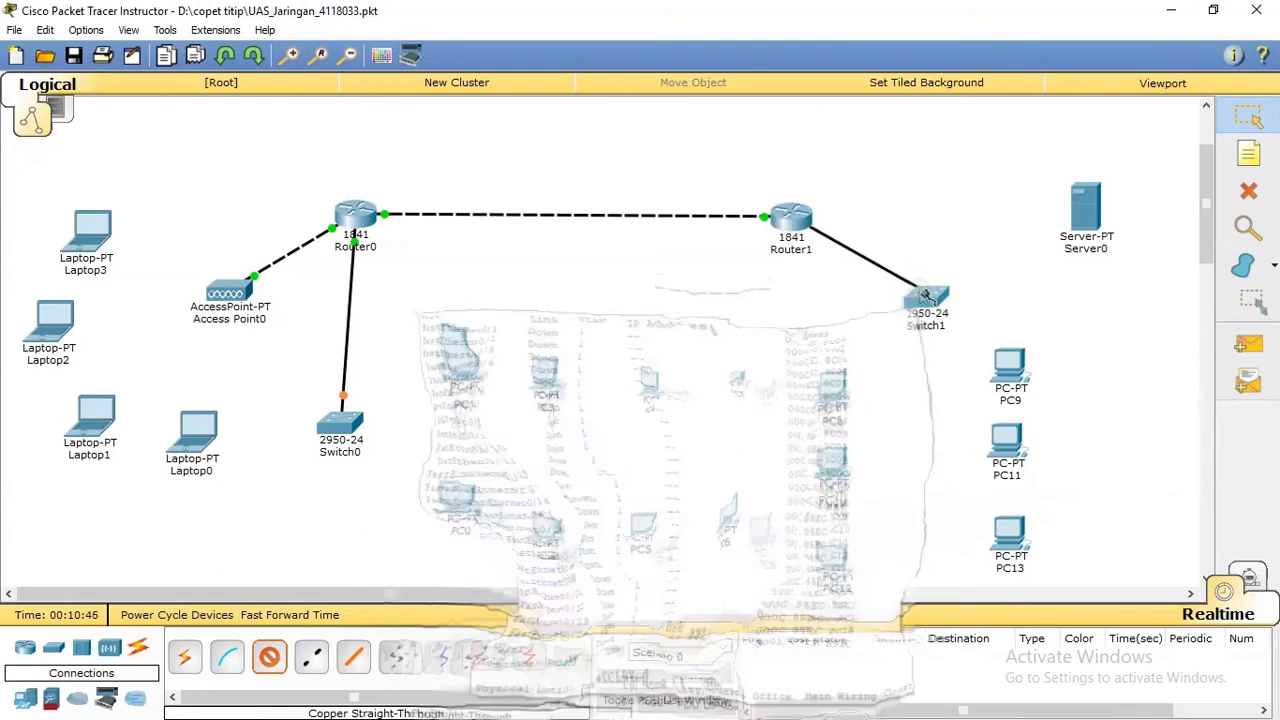
click(922, 298)
click(950, 38)
Connect Server0 to Switch1's FastEthernet0/2 port with a copper straight-through cable.
click(268, 657)
click(1085, 207)
click(1157, 224)
click(924, 295)
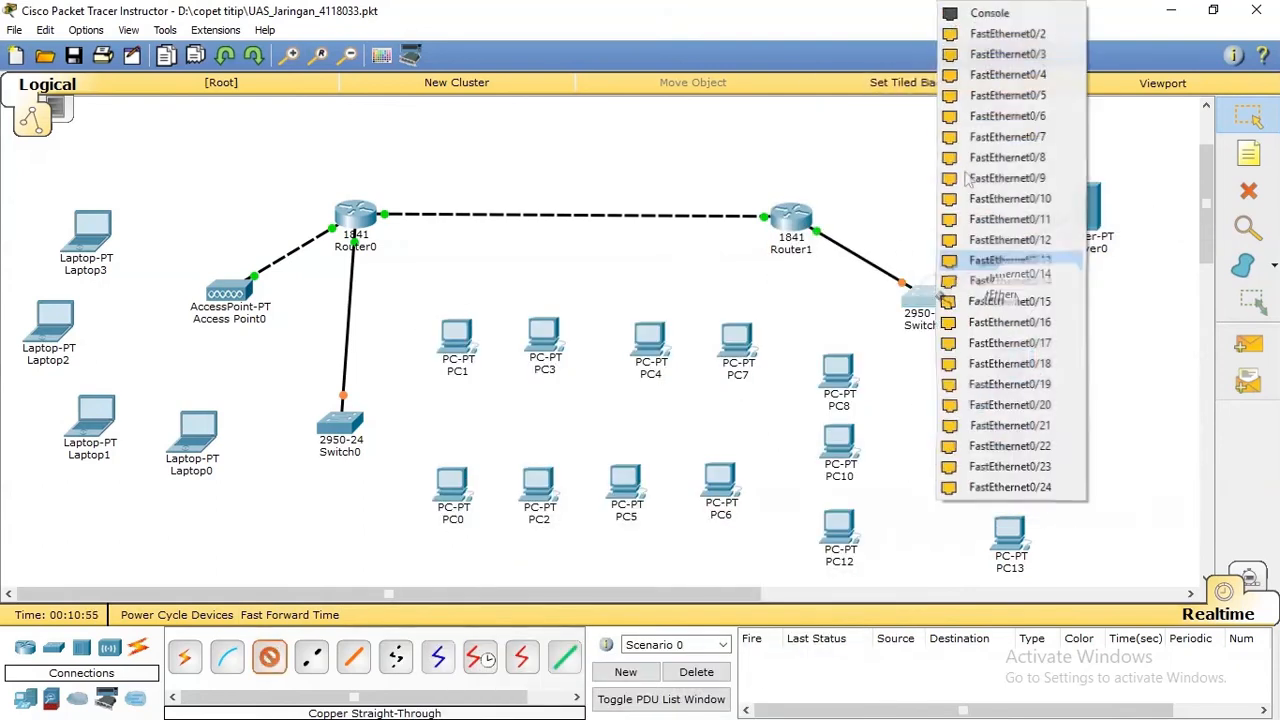
click(975, 60)
Connect Switch0 to PC1's FastEthernet port with a copper straight-through cable.
click(268, 657)
click(342, 425)
click(428, 50)
click(457, 340)
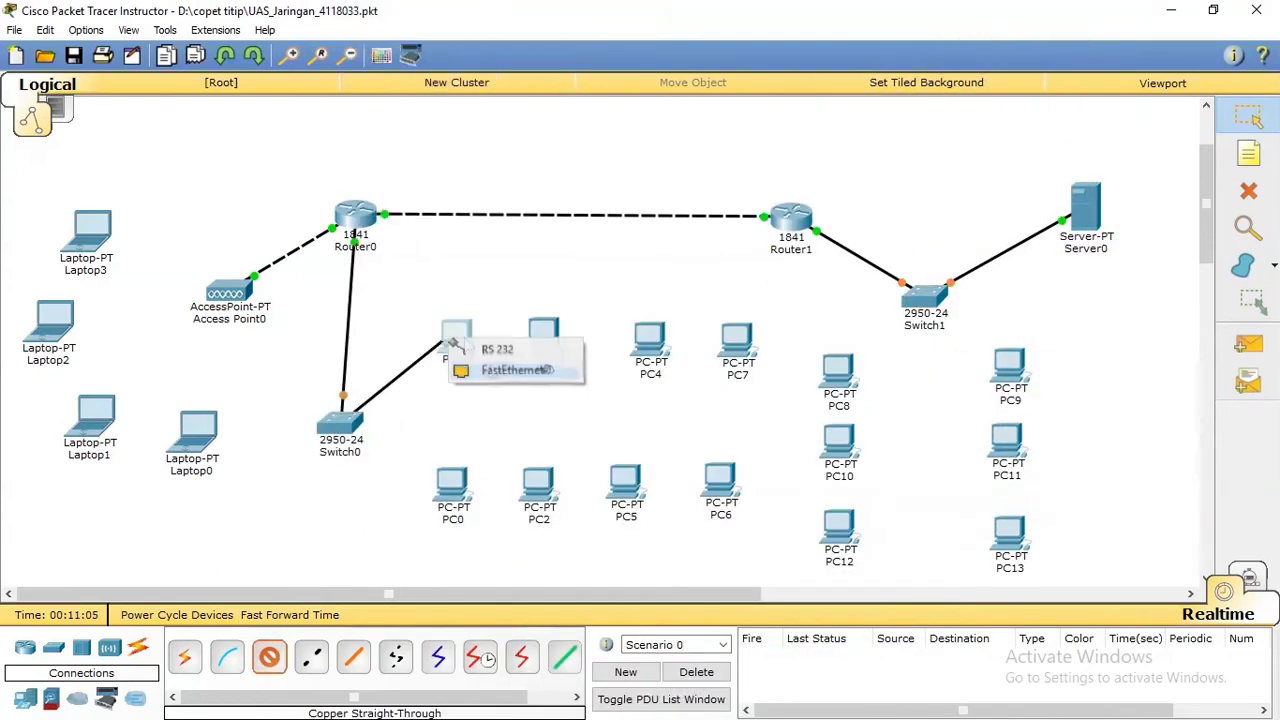
click(515, 365)
Connect Switch0 to PC0's FastEthernet port with a copper straight-through cable.
click(264, 666)
click(346, 424)
click(443, 34)
click(451, 486)
click(502, 516)
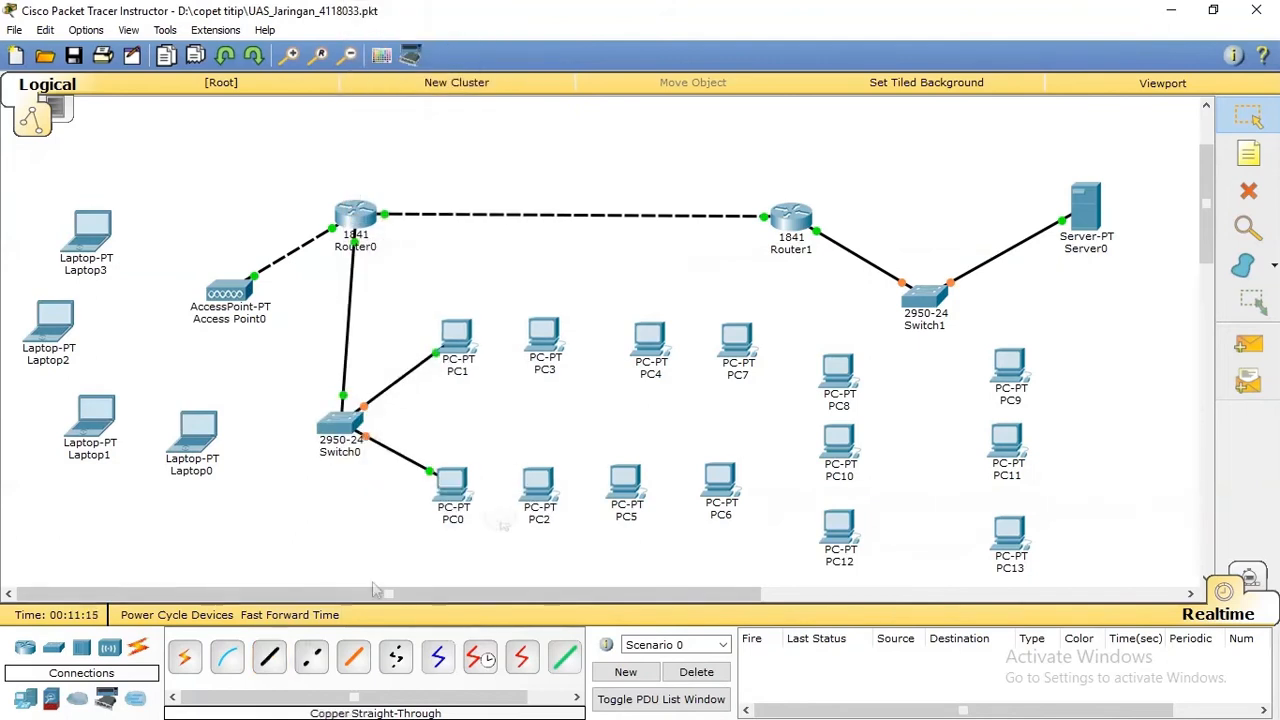
Connect Switch0 to PC3's FastEthernet port with a copper straight-through cable.
click(270, 660)
click(350, 422)
click(430, 34)
click(545, 340)
click(600, 362)
Connect Switch0 to PC2's FastEthernet port with a copper straight-through cable.
click(268, 657)
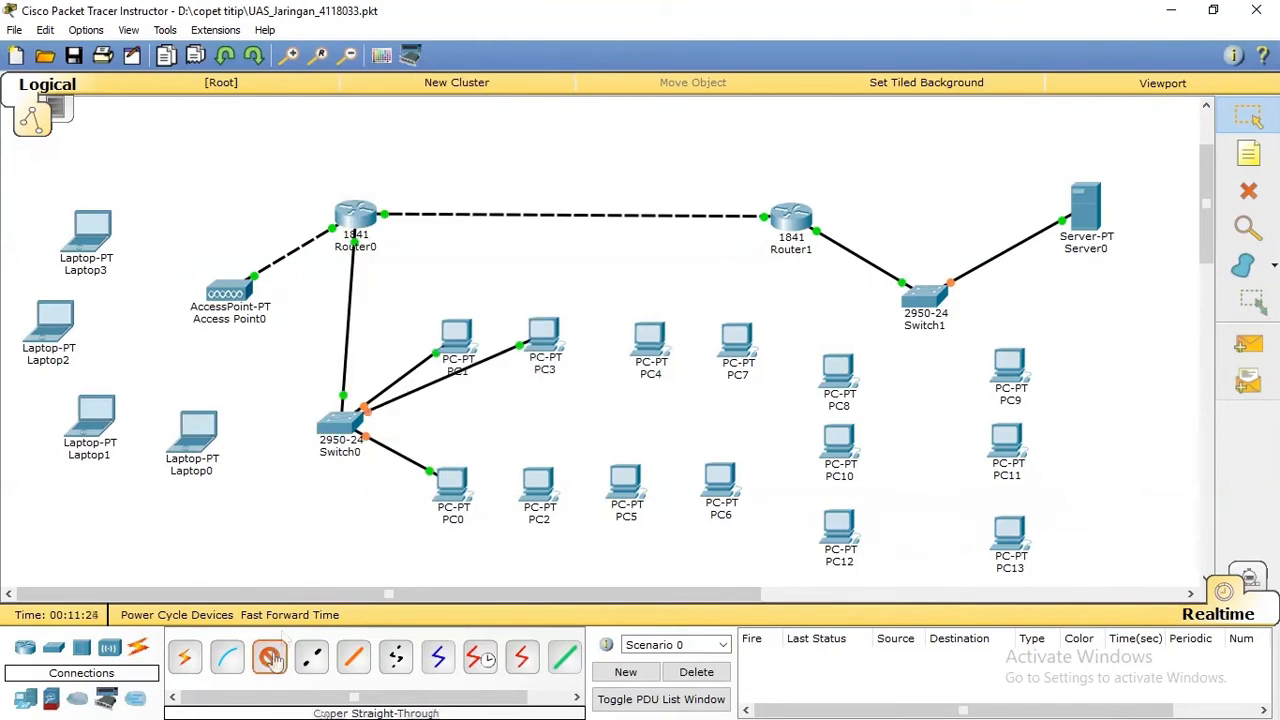
click(350, 422)
click(430, 34)
click(537, 485)
click(588, 515)
Connect Switch0 to PC4's FastEthernet port with a copper straight-through cable.
click(268, 657)
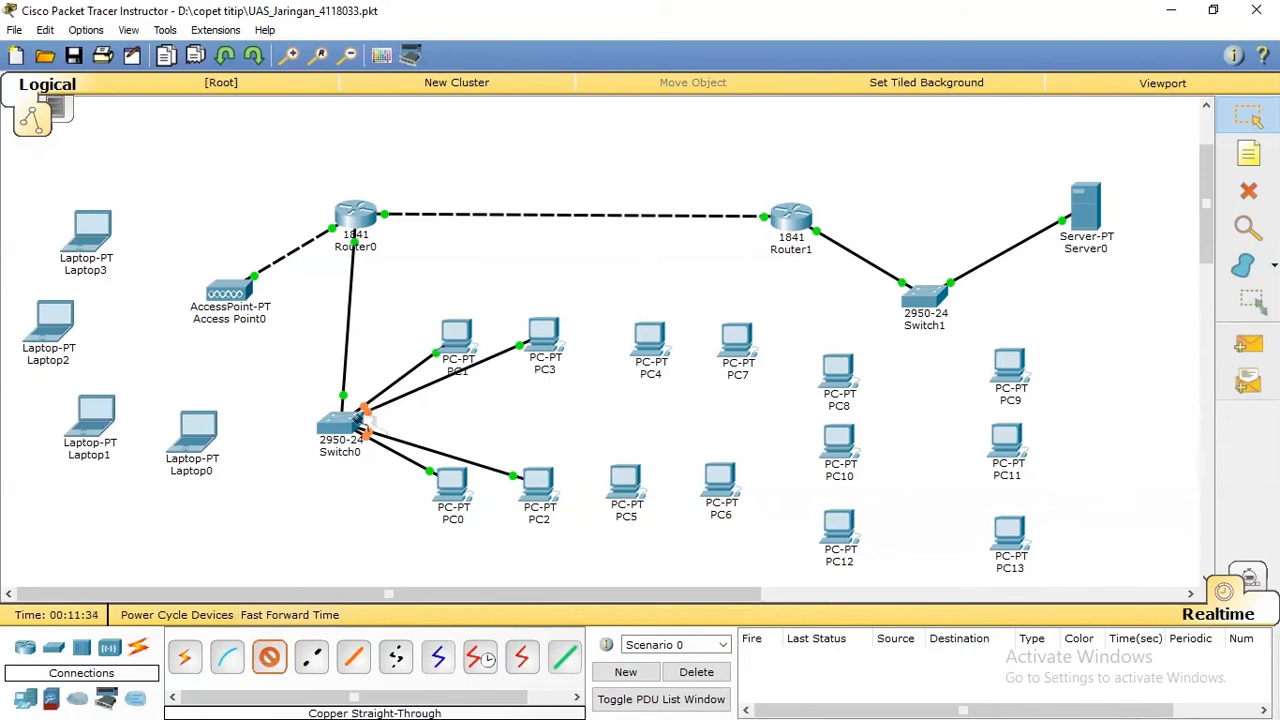
click(350, 422)
click(447, 33)
click(650, 340)
click(705, 362)
Connect Switch0's FastEthernet0/7 port to PC5's FastEthernet port with a copper straight-through cable.
click(268, 657)
click(350, 422)
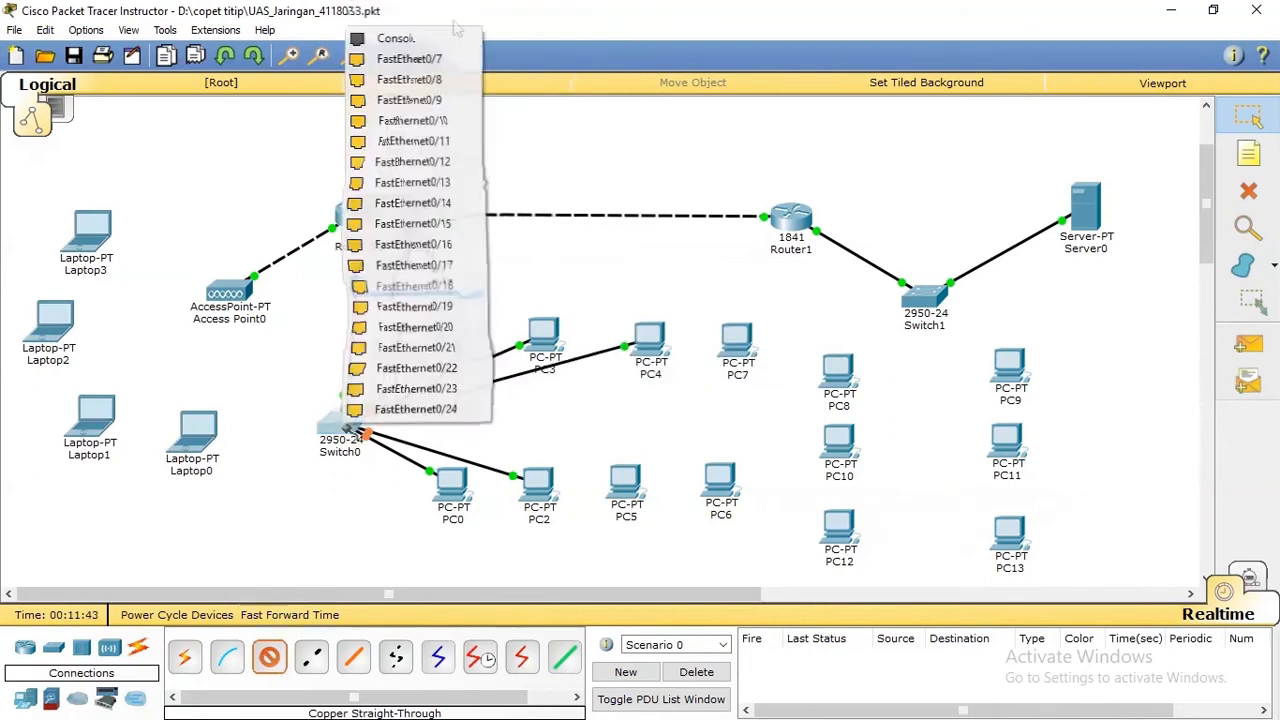
click(430, 52)
click(628, 485)
click(650, 510)
Connect Switch0's FastEthernet0/8 port to PC7's FastEthernet port with a copper straight-through cable.
click(268, 657)
click(350, 422)
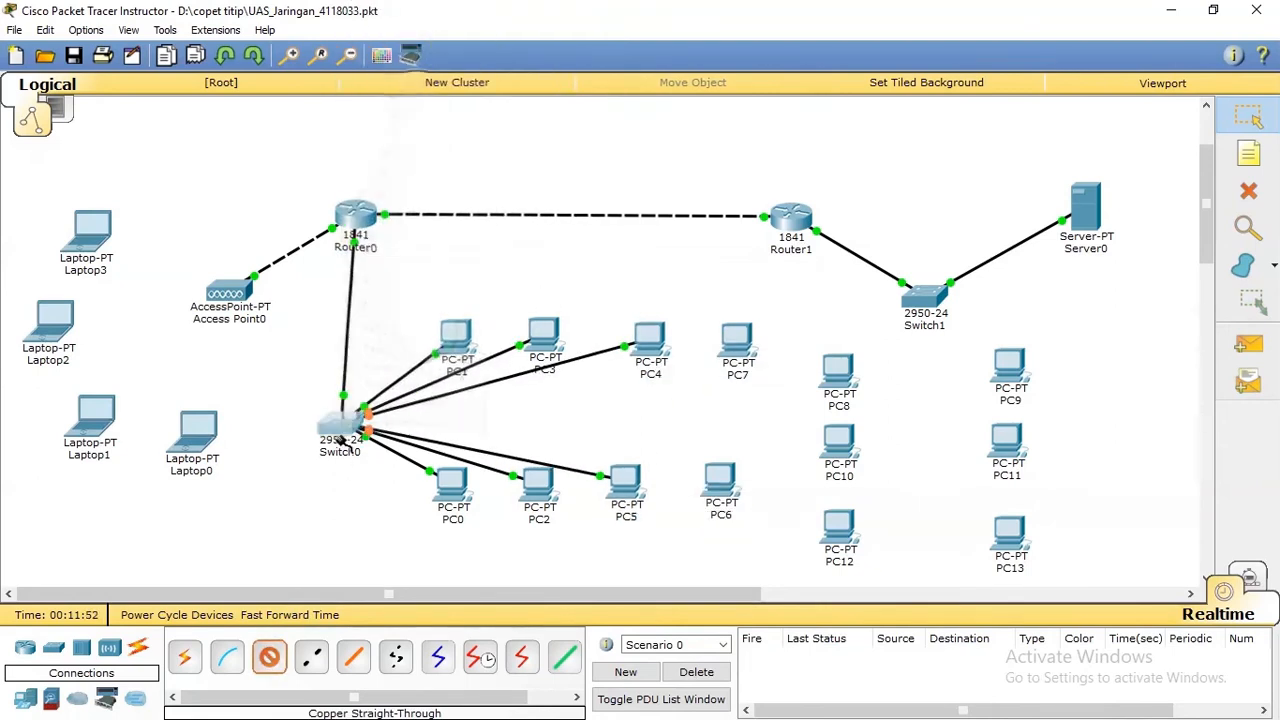
click(435, 103)
click(736, 340)
click(766, 371)
Connect Switch0 to PC6's FastEthernet port with a copper straight-through cable.
click(268, 657)
click(350, 422)
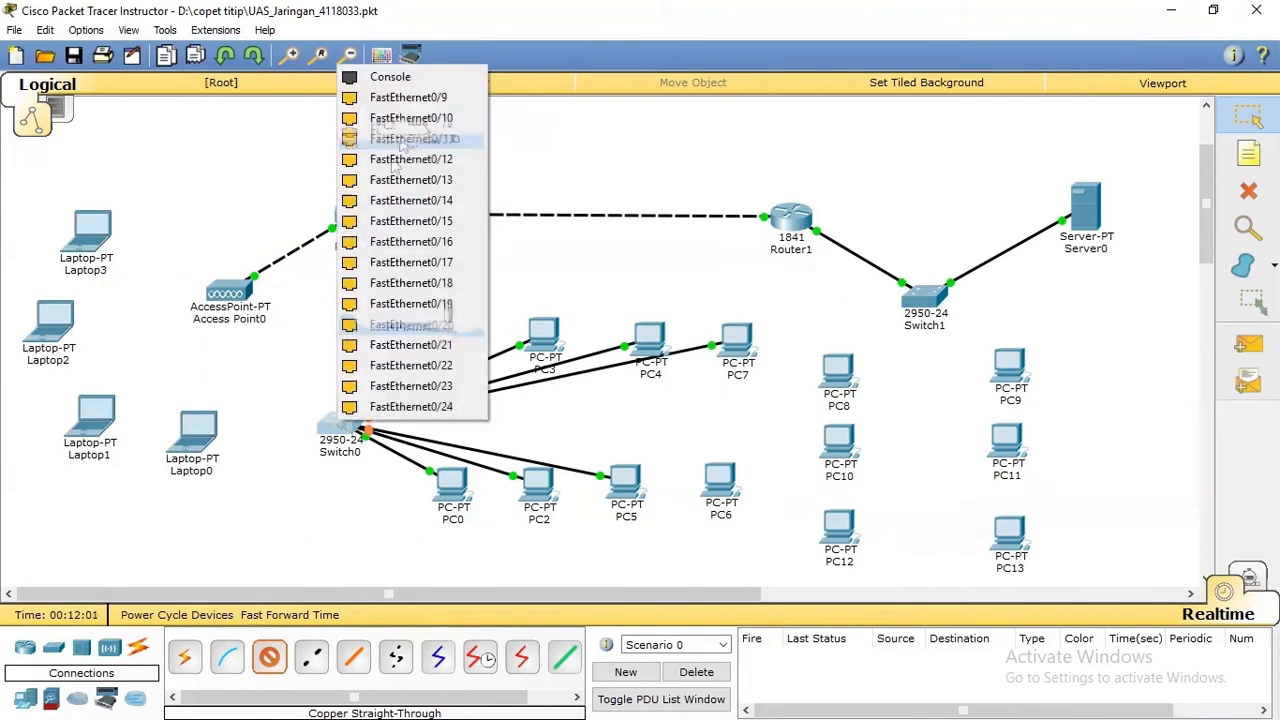
click(432, 134)
click(720, 483)
click(750, 512)
Connect Switch1's FastEthernet0/3 port to PC8's FastEthernet port with a copper straight-through cable.
click(268, 657)
click(924, 295)
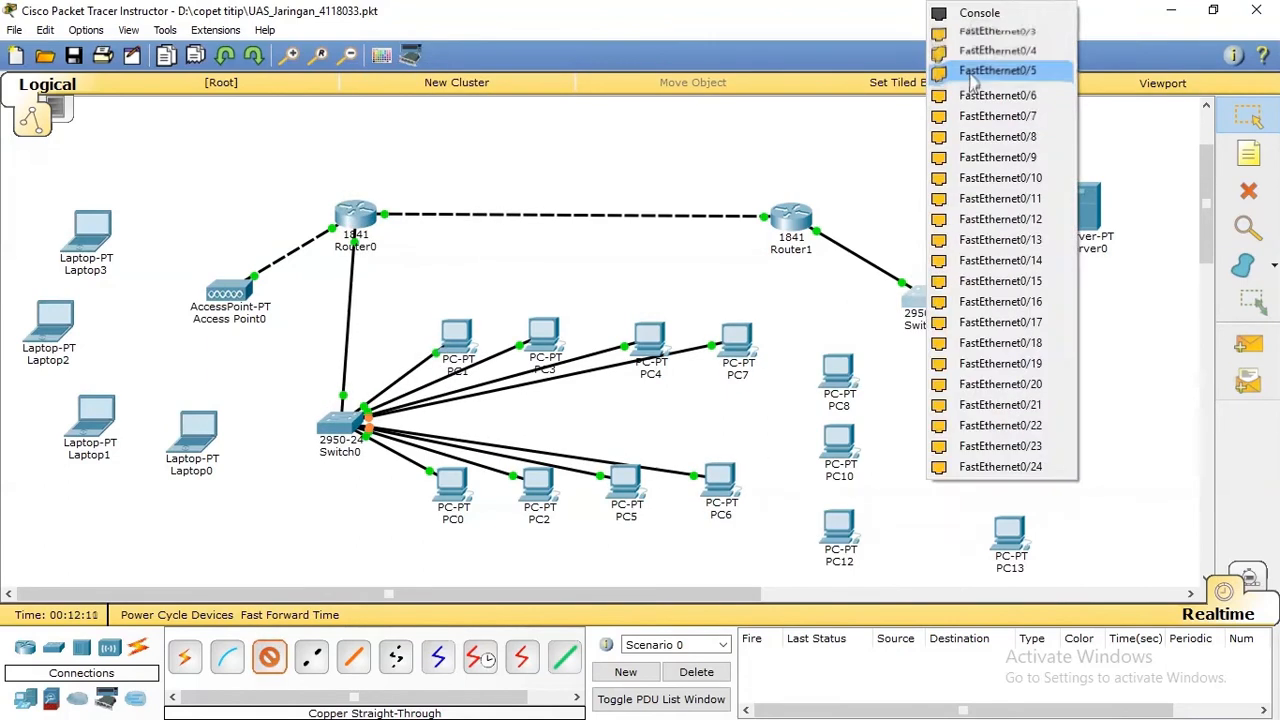
click(985, 68)
click(852, 376)
click(912, 400)
Connect Switch1's FastEthernet0/4 port to PC9's FastEthernet port with a copper straight-through cable.
click(268, 657)
click(924, 295)
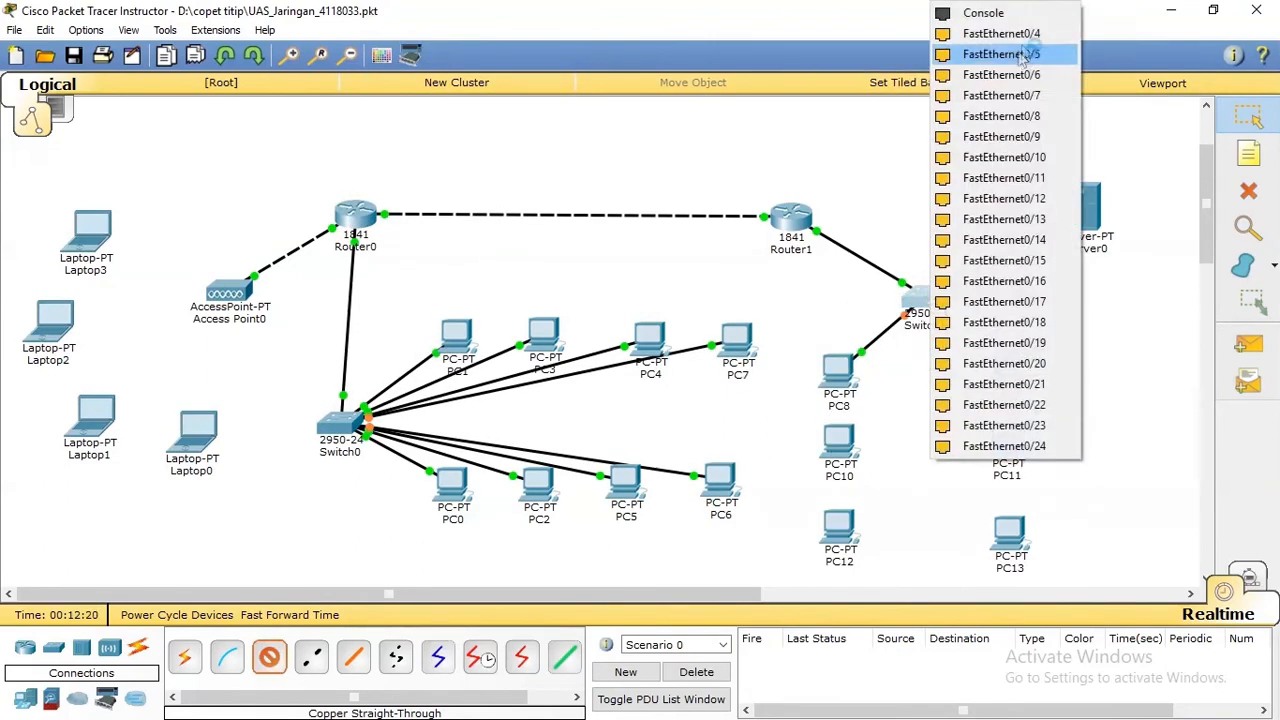
click(985, 90)
click(1010, 367)
click(1070, 391)
Connect Switch1 to PC10's FastEthernet port with a copper straight-through cable.
click(268, 657)
click(924, 295)
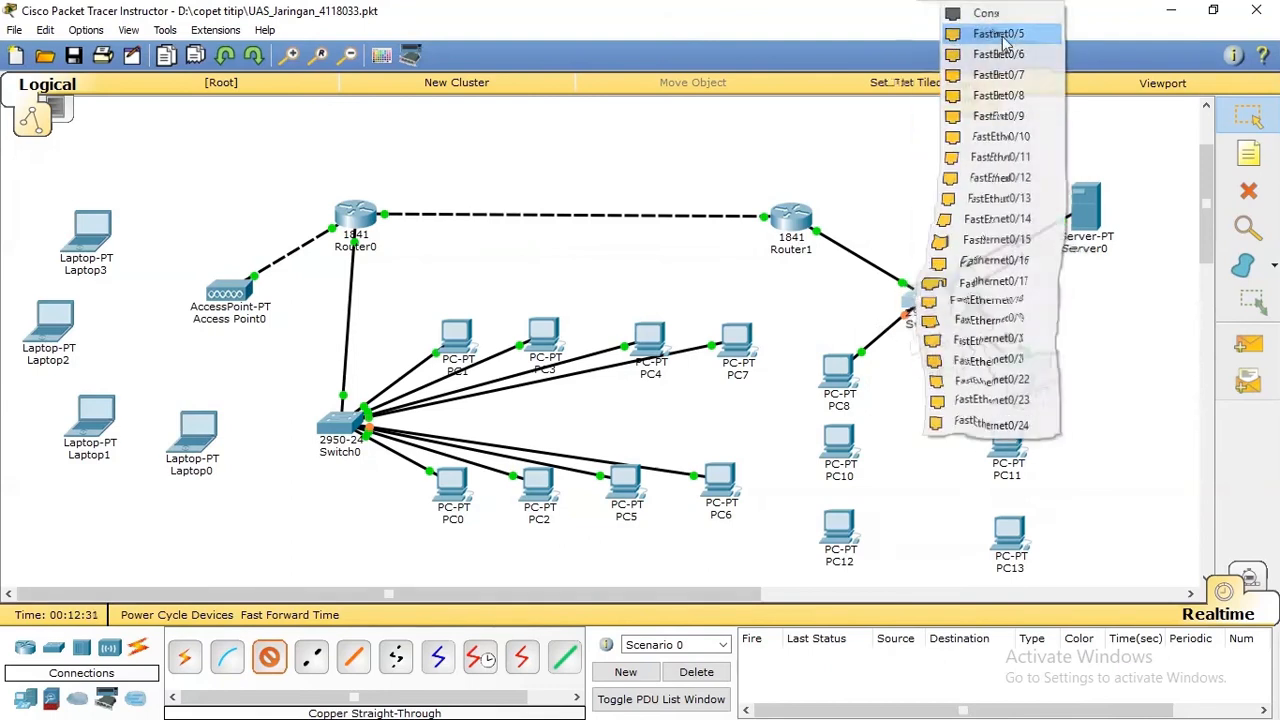
click(985, 112)
click(843, 446)
click(903, 474)
Connect Switch1 to PC11's FastEthernet port with a copper straight-through cable.
click(268, 657)
click(926, 293)
click(980, 387)
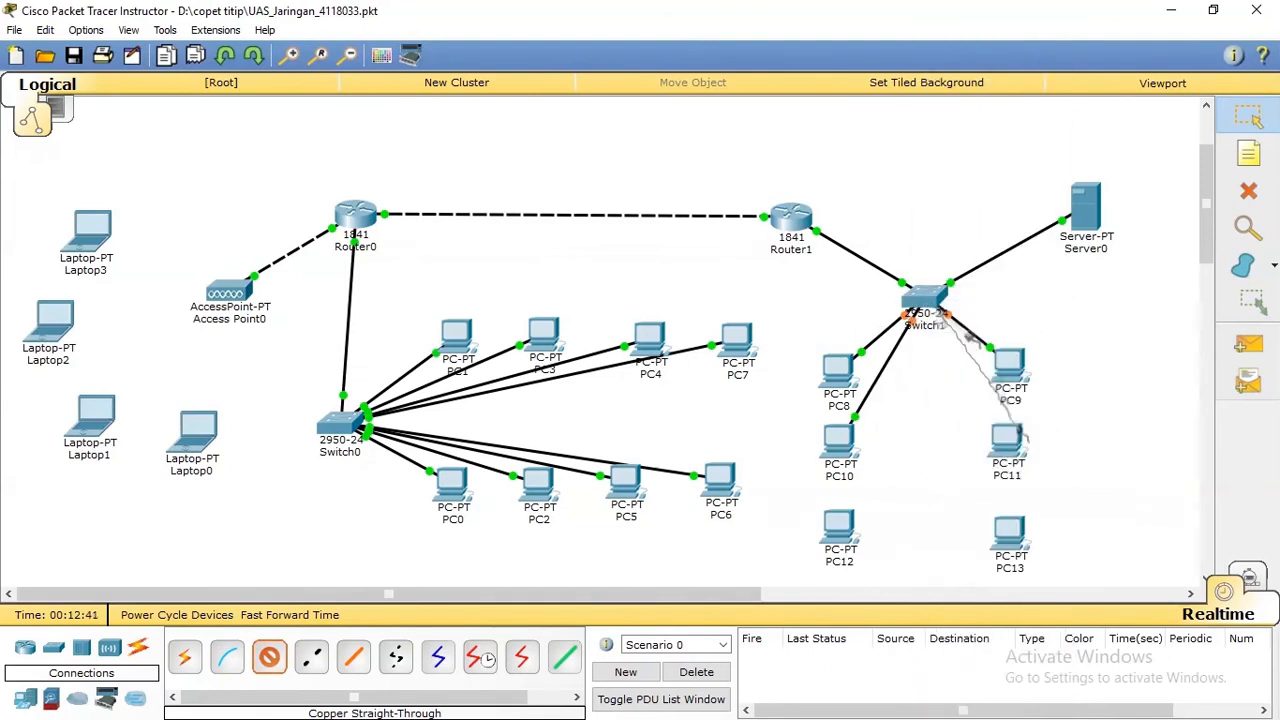
click(1004, 444)
click(1060, 476)
Connect Switch1 to PC12's FastEthernet port with a copper straight-through cable.
click(268, 657)
click(928, 300)
click(985, 329)
click(846, 528)
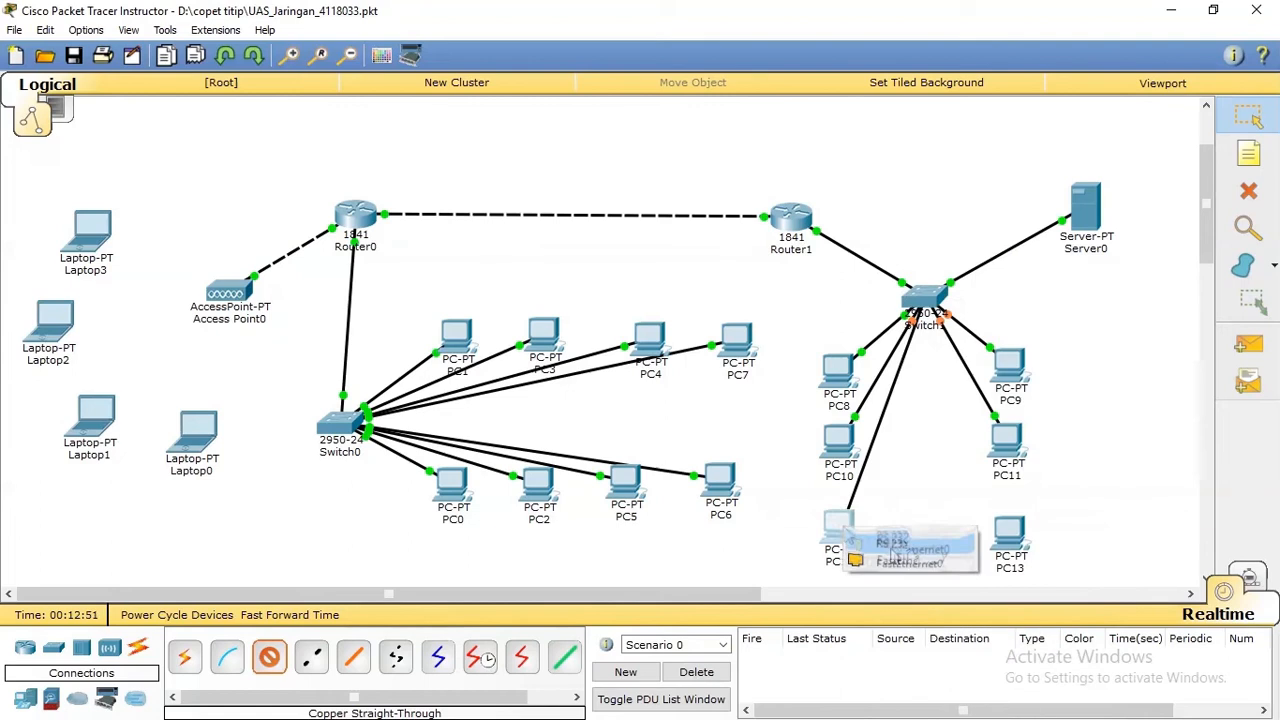
click(905, 561)
Connect Switch1 to PC13's FastEthernet port with a copper straight-through cable.
click(269, 660)
click(926, 295)
click(985, 430)
click(1009, 535)
click(1050, 569)
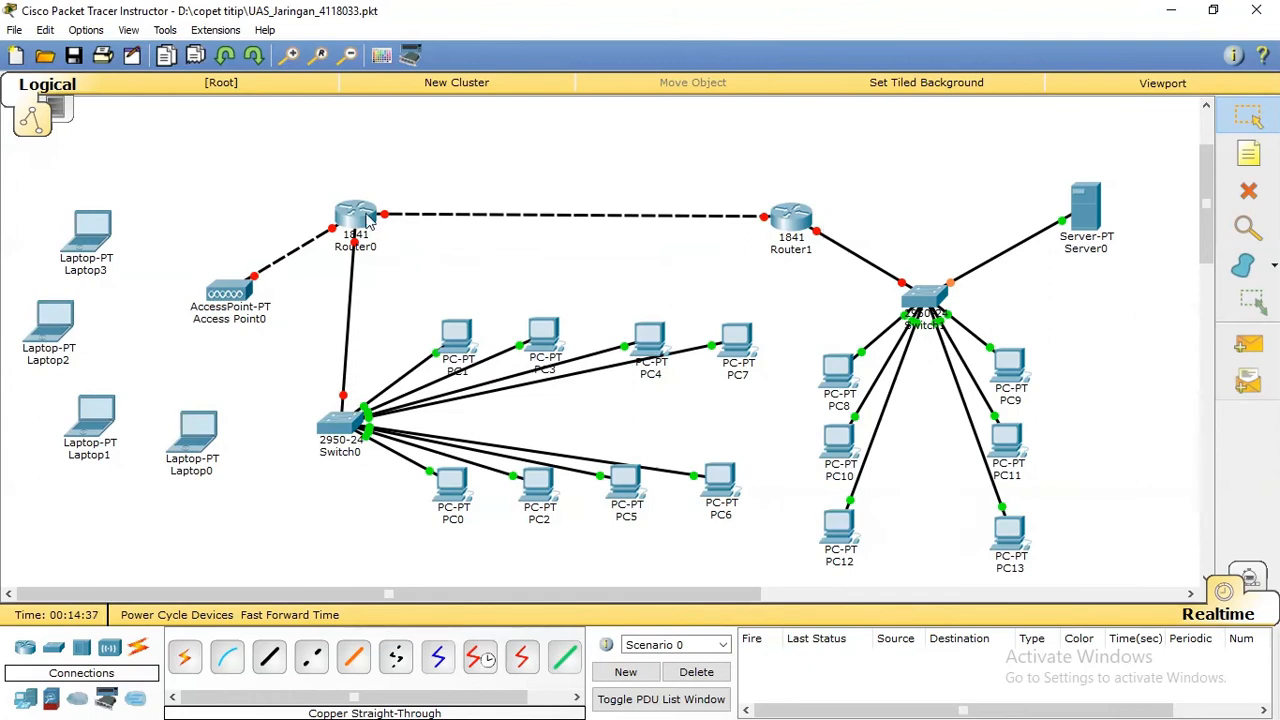
Enter Router A as both the display name and the hostname of Router0.
mouse_move(372, 216)
click(358, 216)
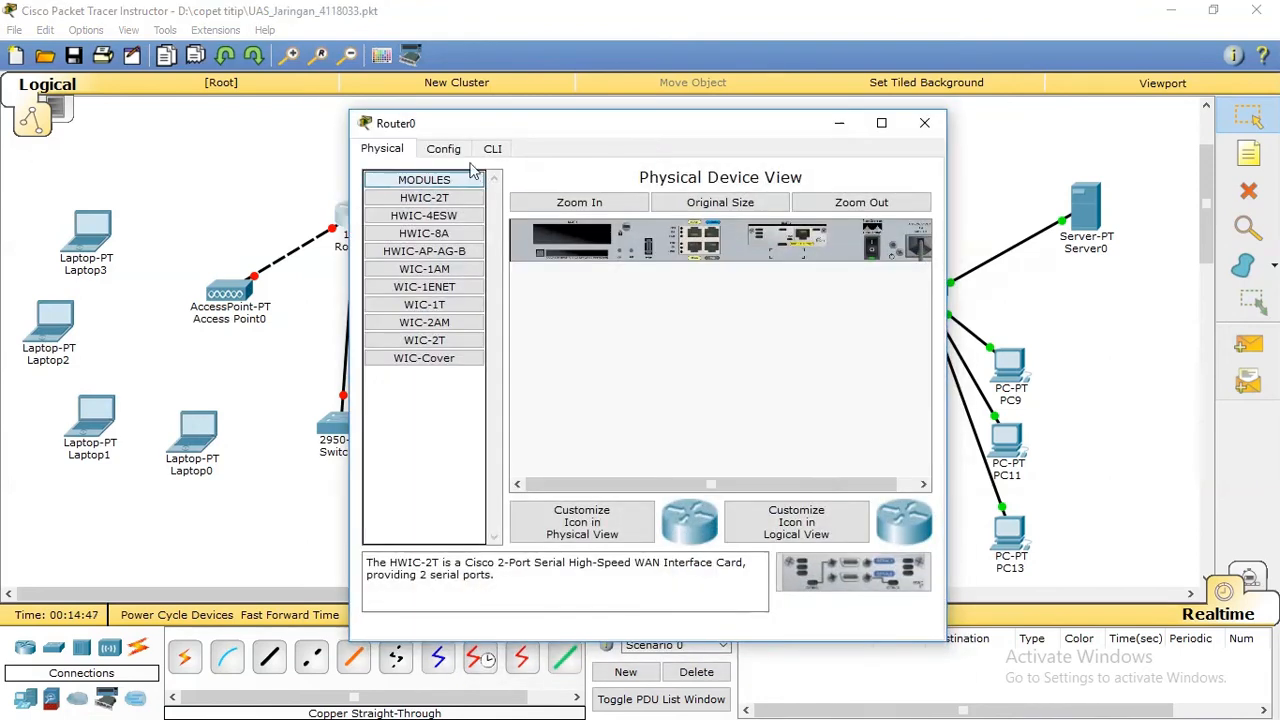
click(443, 149)
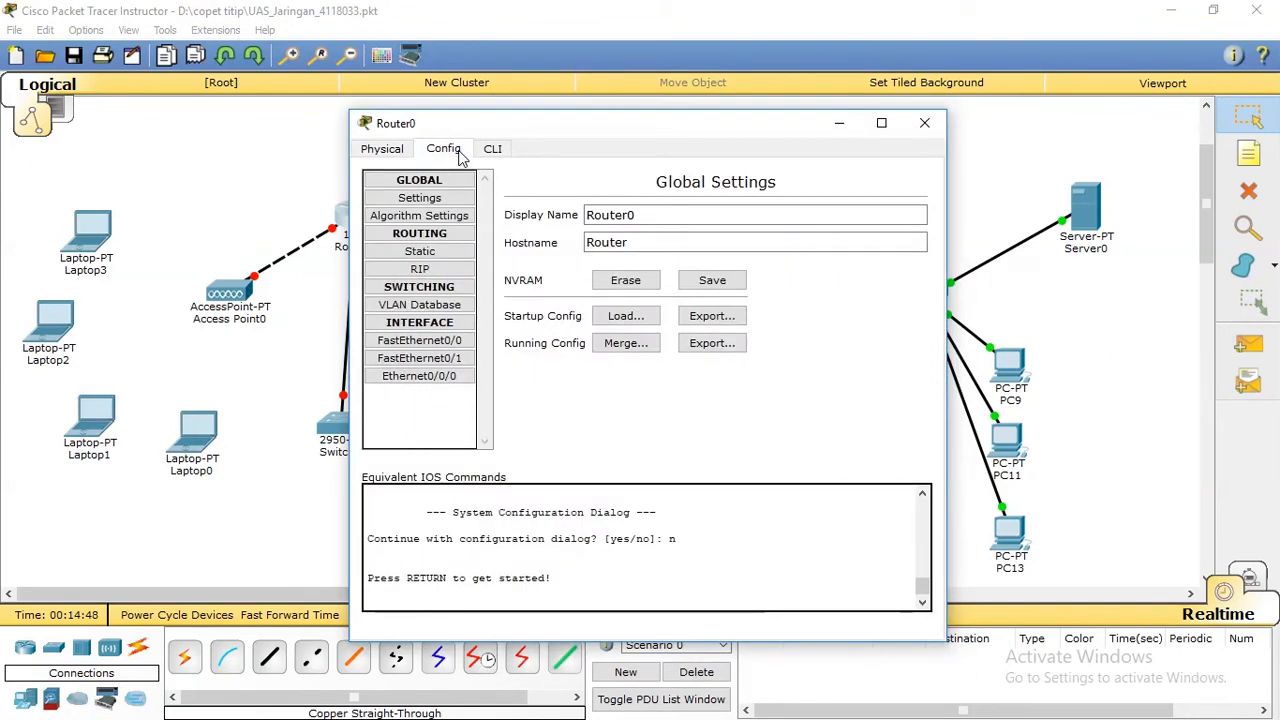
click(641, 212)
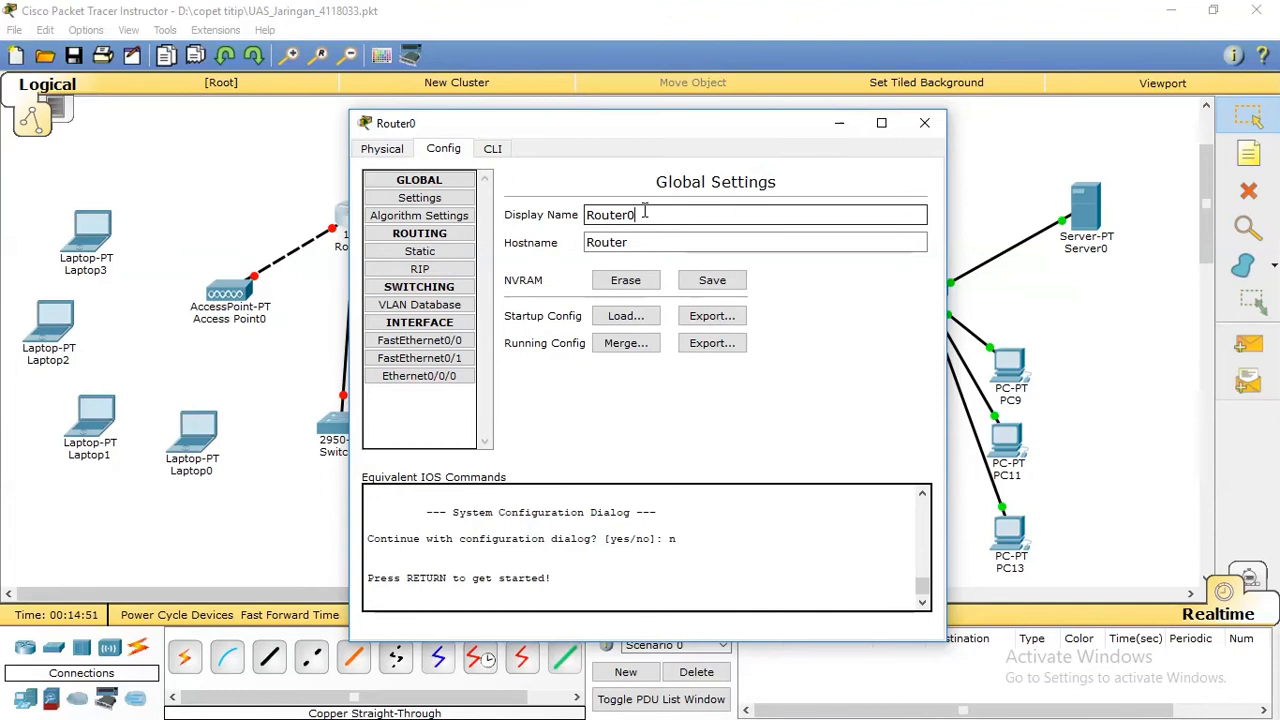
key(BackSpace)
text(A)
click(671, 242)
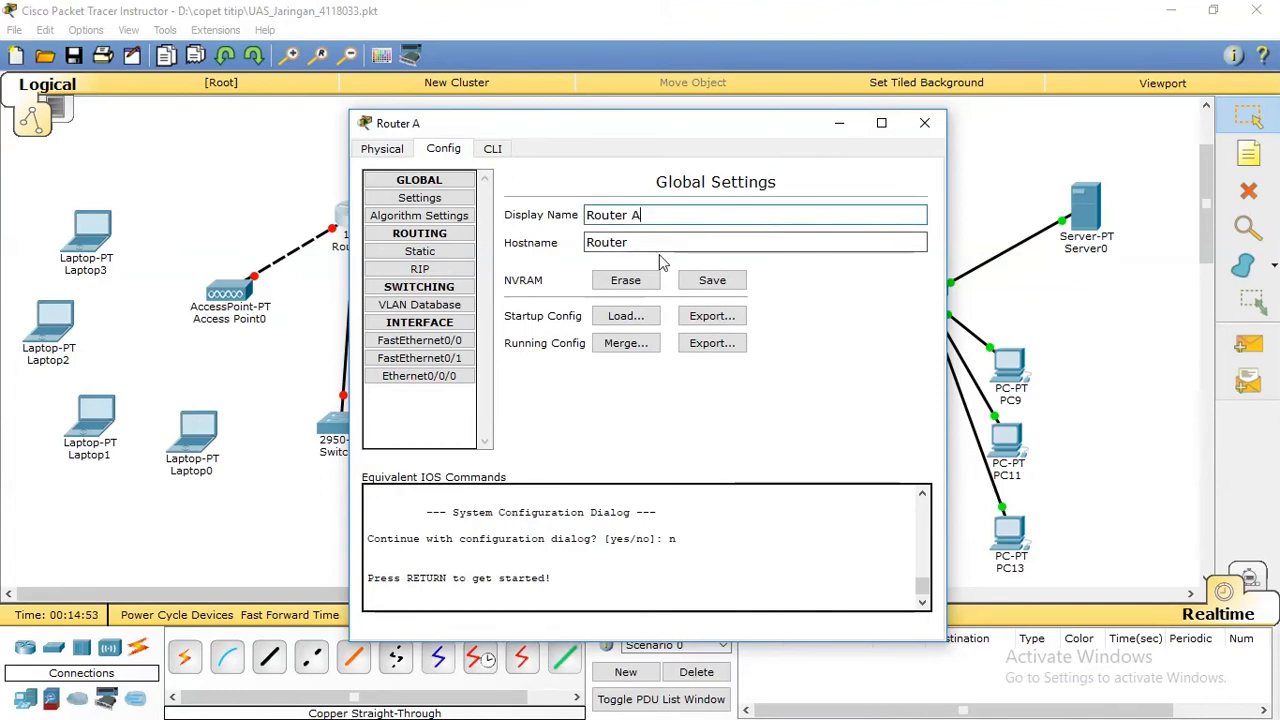
text(A)
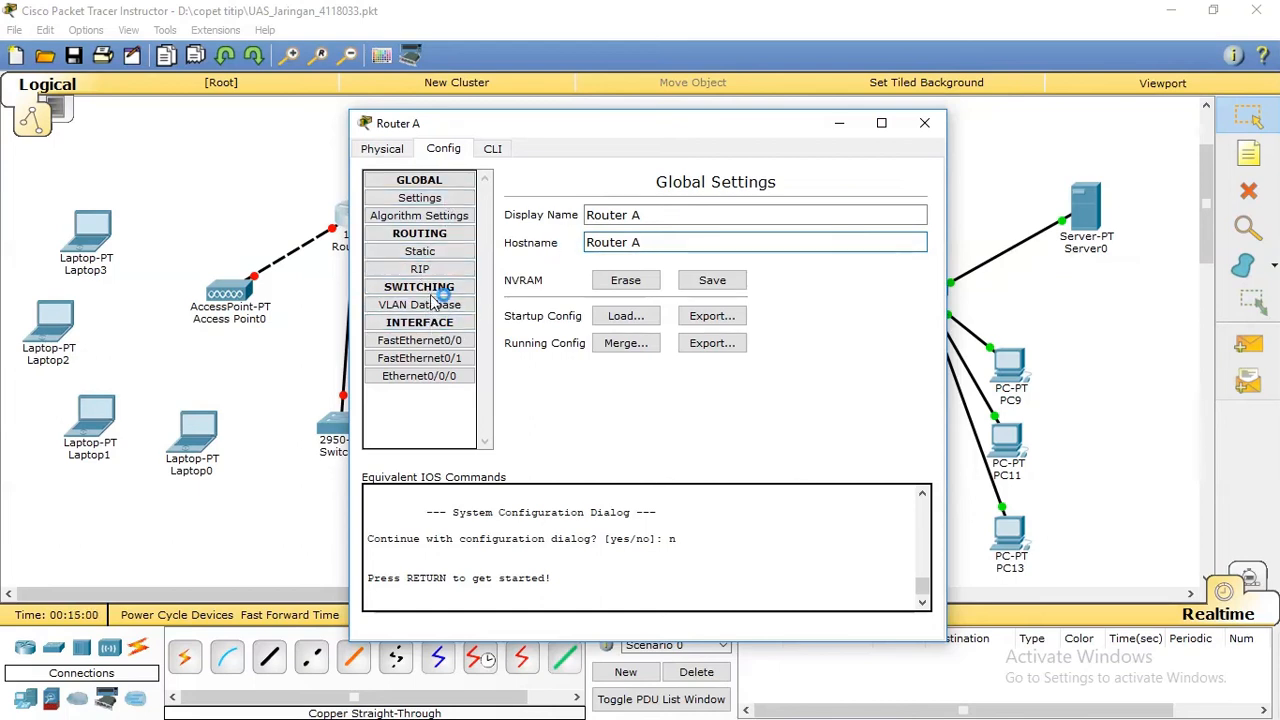
Turn on Router A's FastEthernet0/0 port and close the router's window.
click(428, 342)
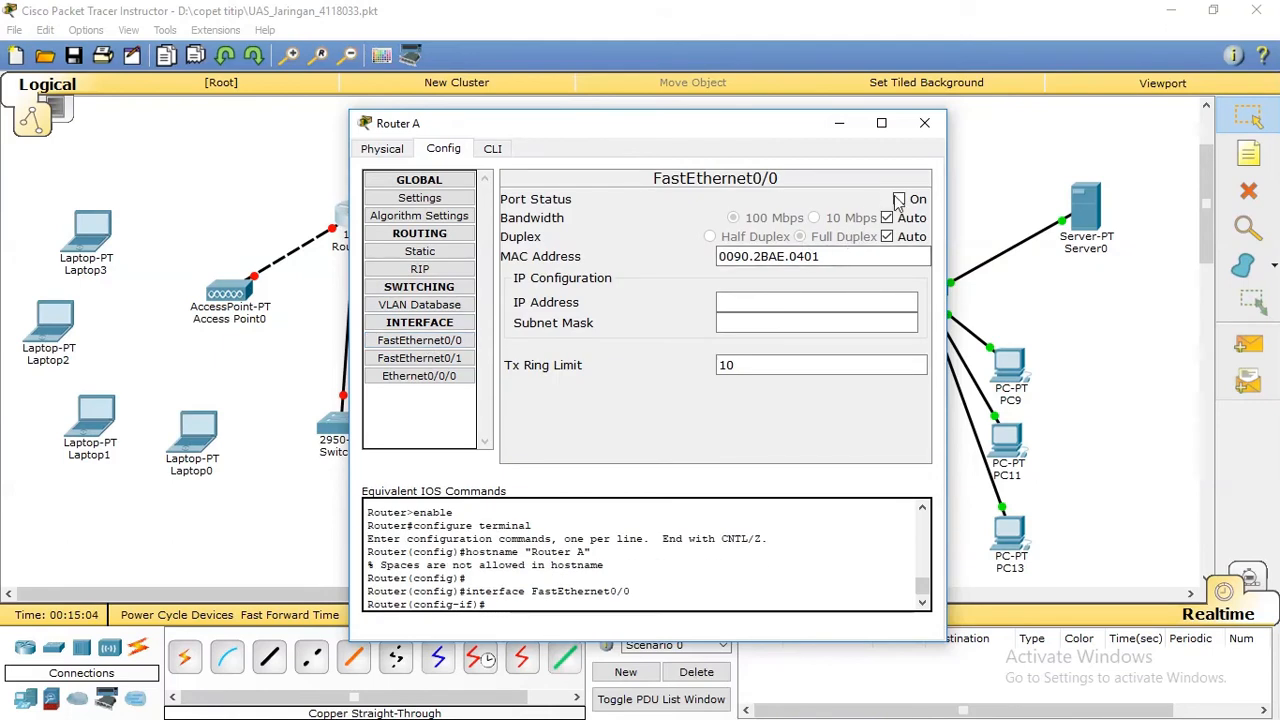
click(899, 199)
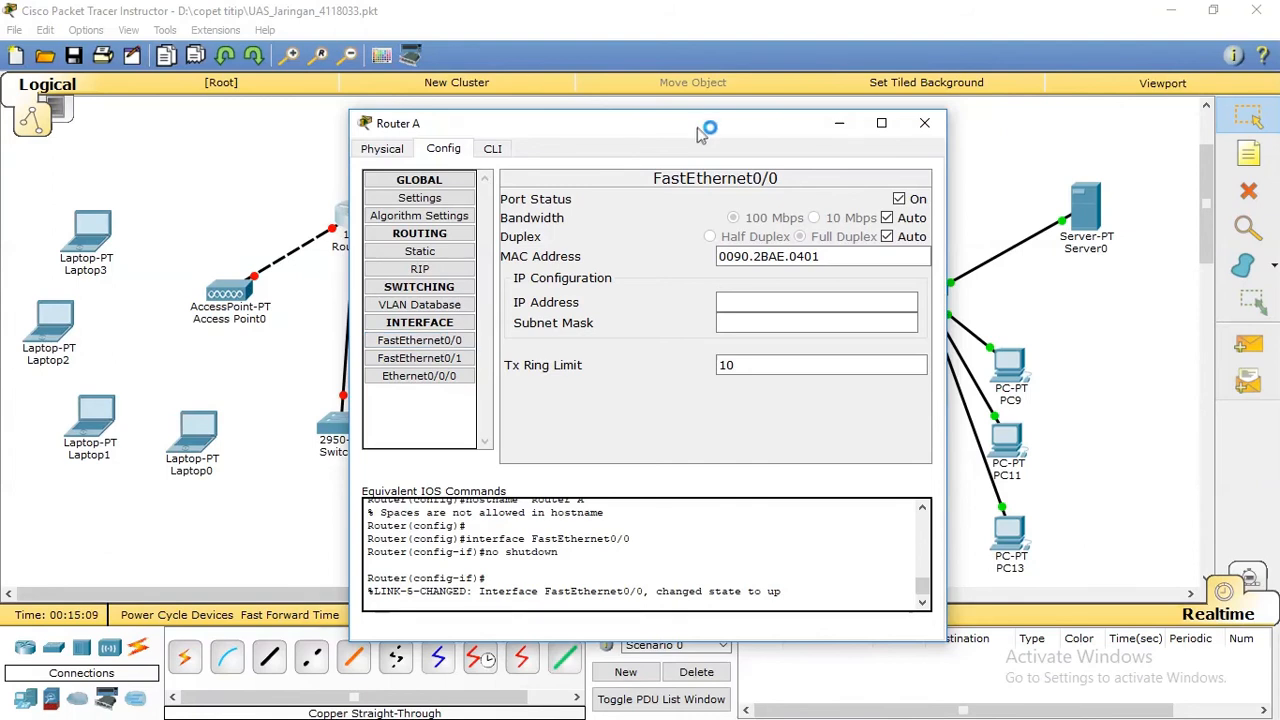
drag(700, 130, 663, 203)
click(886, 194)
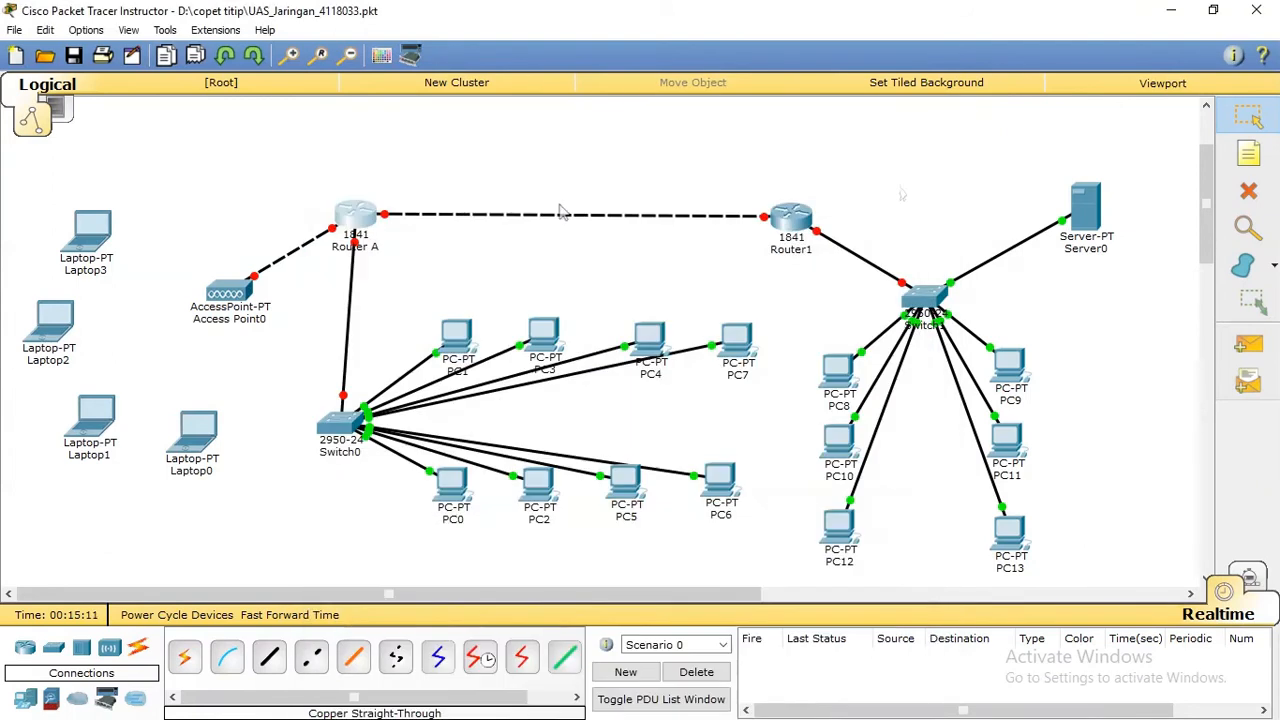
Set Router A's FastEthernet0/0 IP address to 192.168.0.1 with subnet mask 255.255.255.252.
click(358, 220)
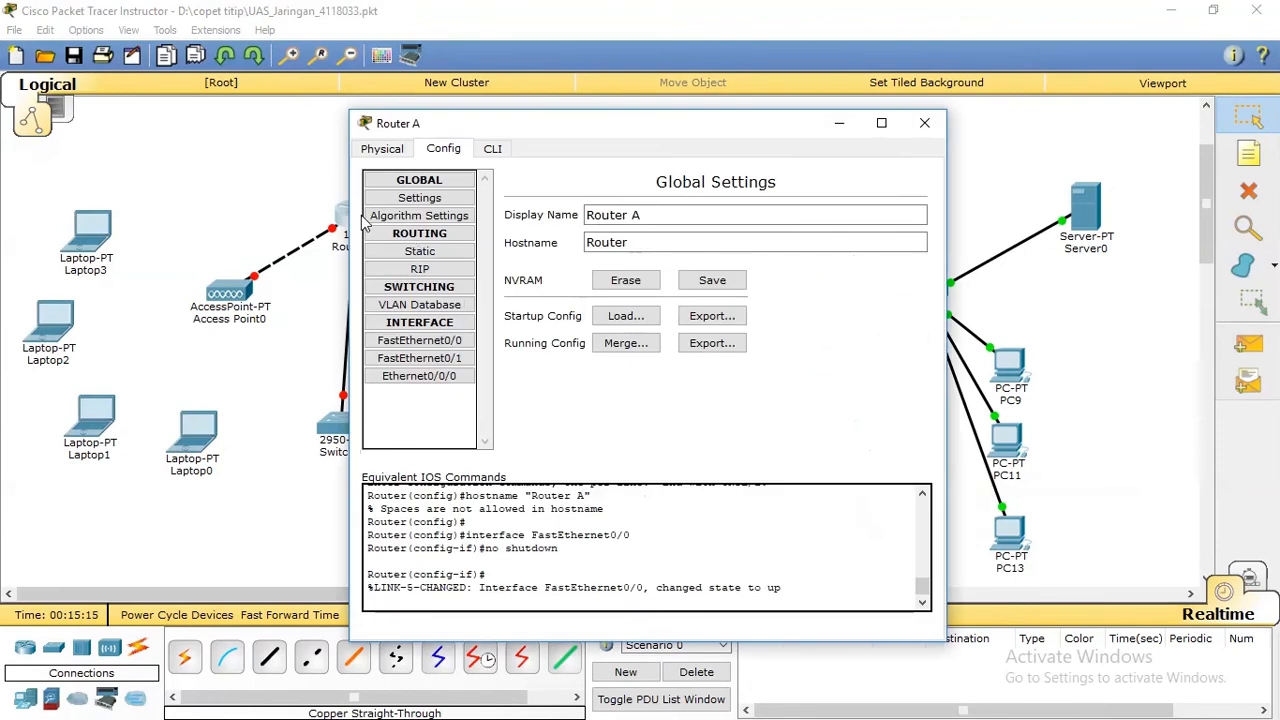
click(455, 341)
click(771, 301)
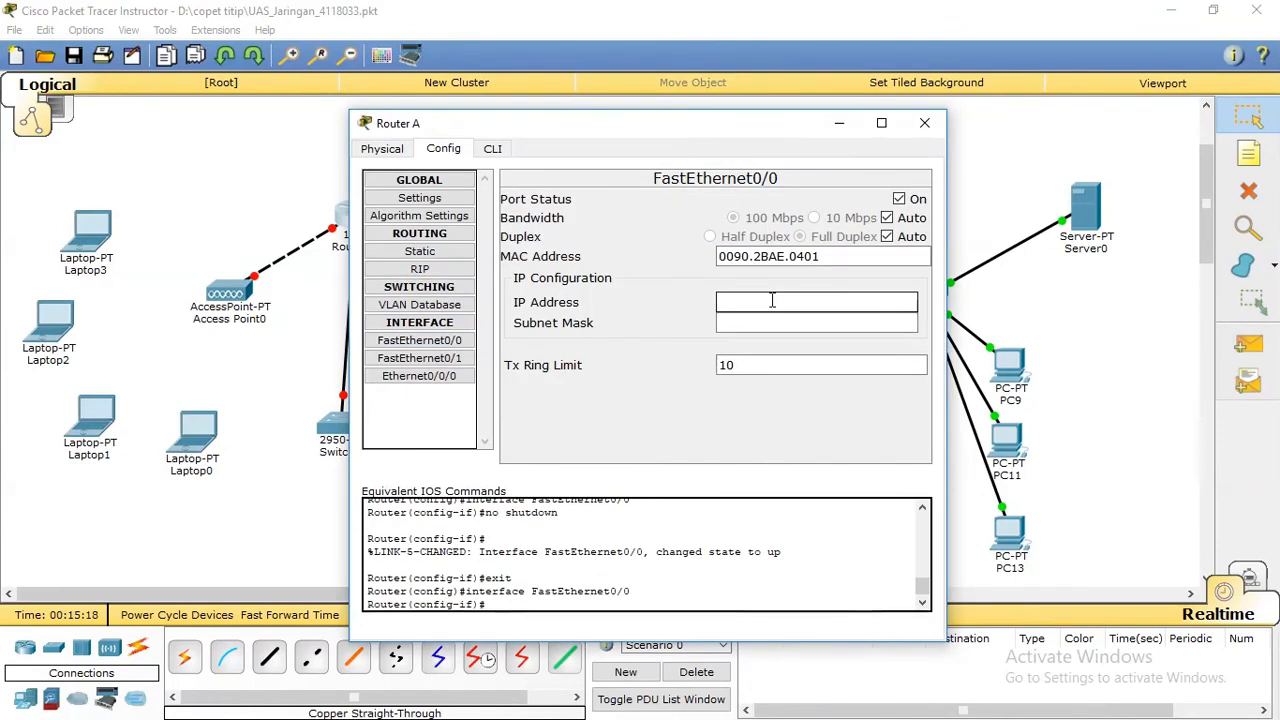
text(192.168.)
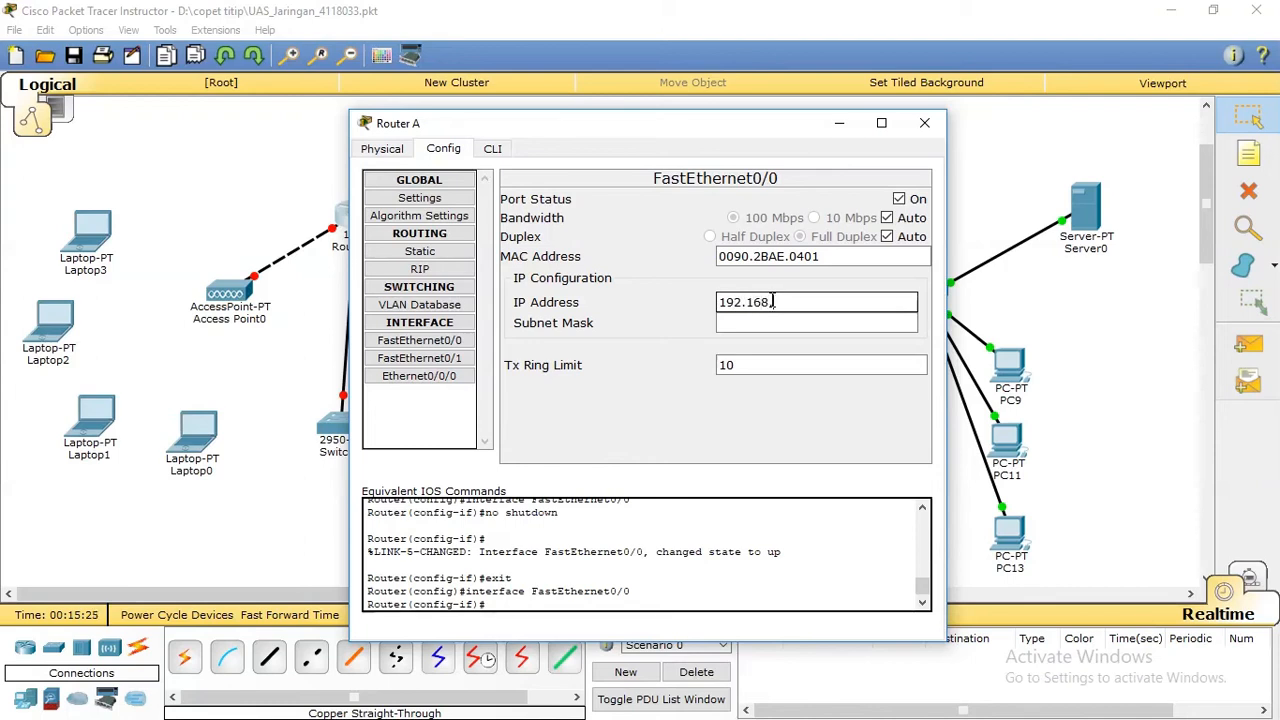
text(0.1)
click(818, 325)
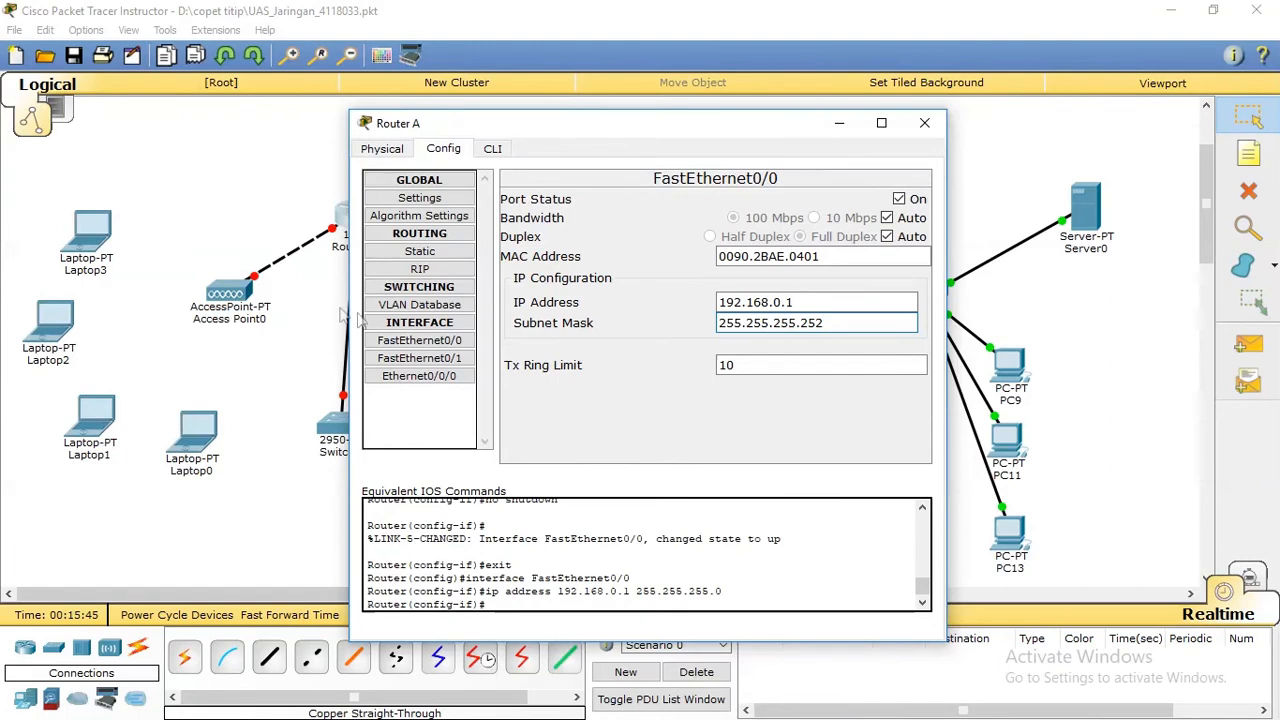
Open Router A's FastEthernet0/1 settings and inspect the topology and the router's physical device view.
click(421, 360)
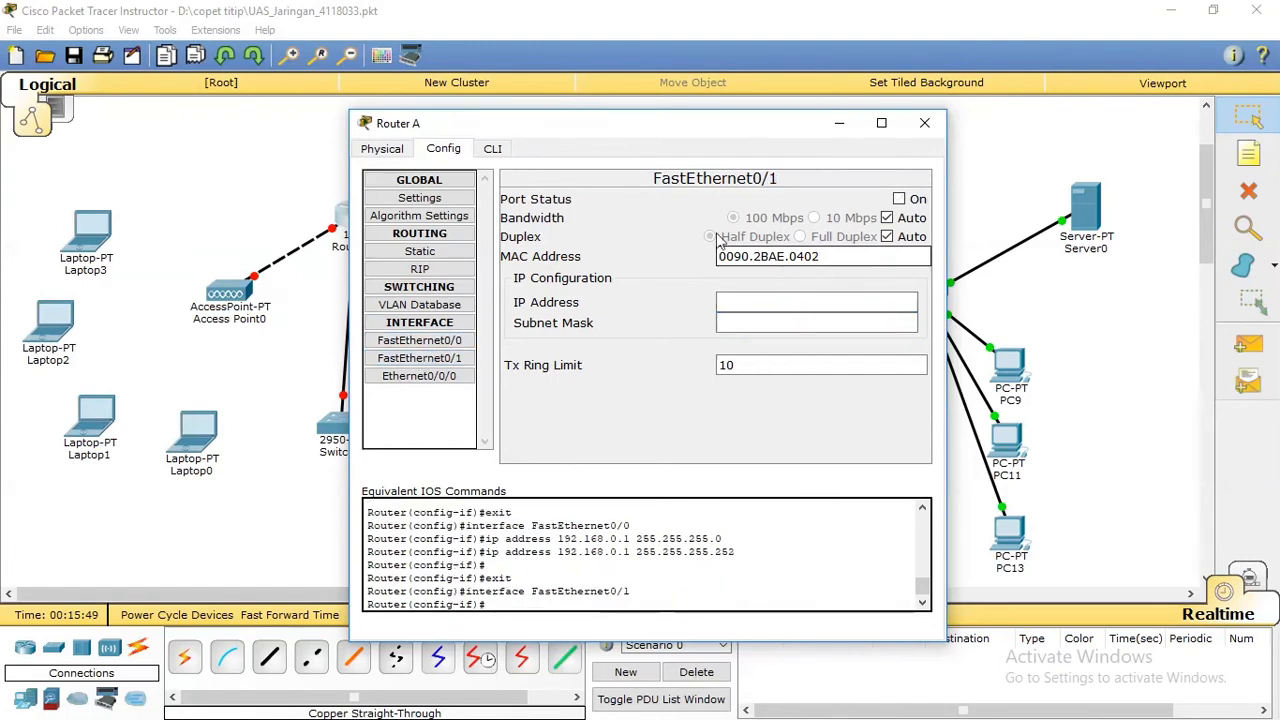
click(840, 125)
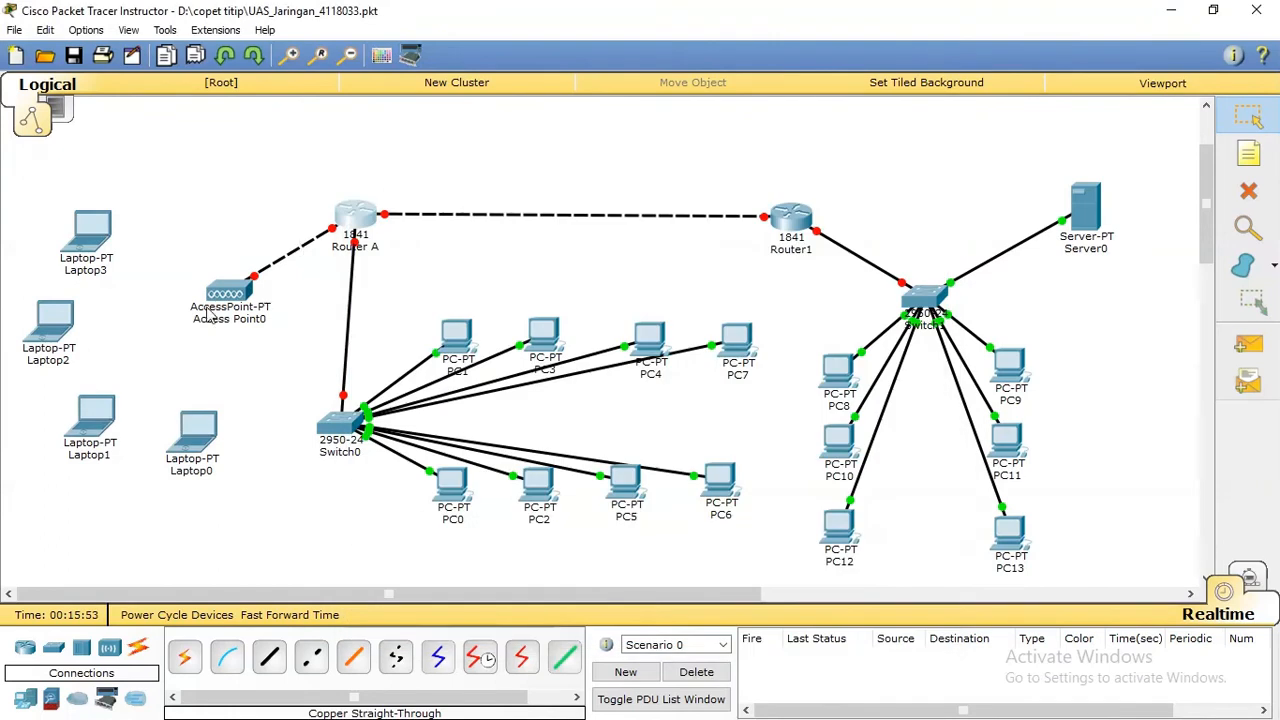
click(355, 216)
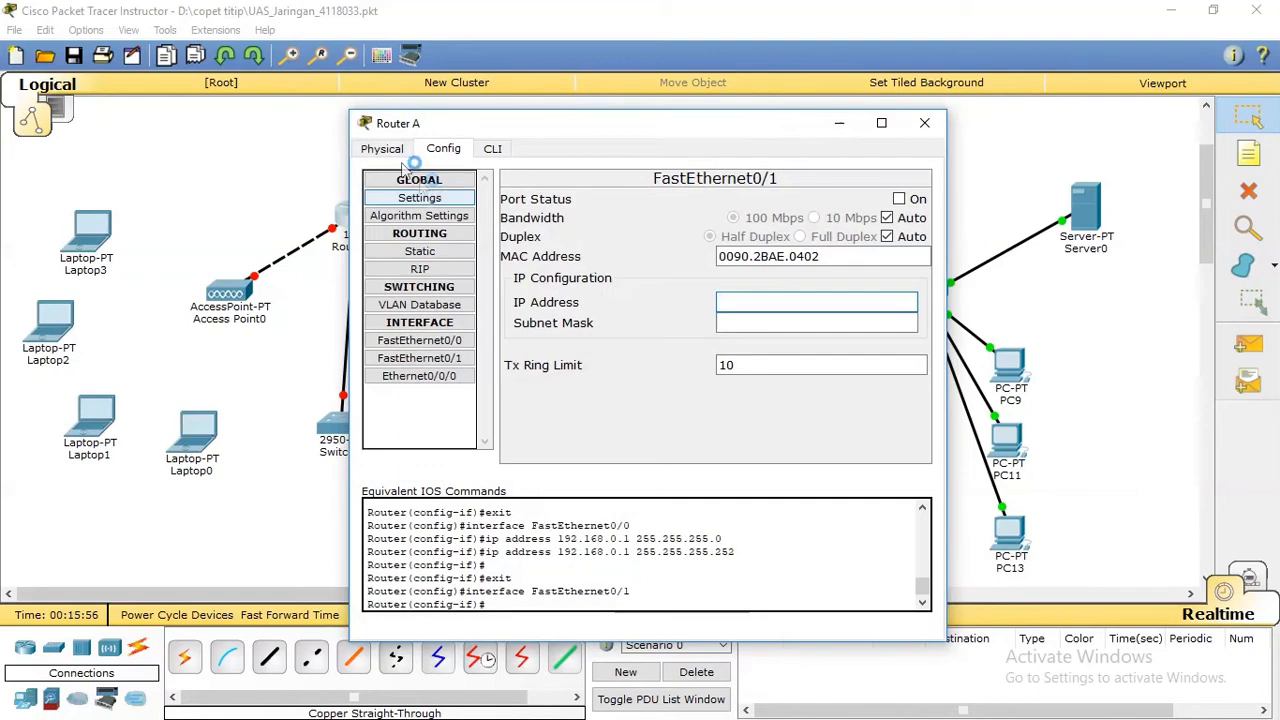
click(381, 148)
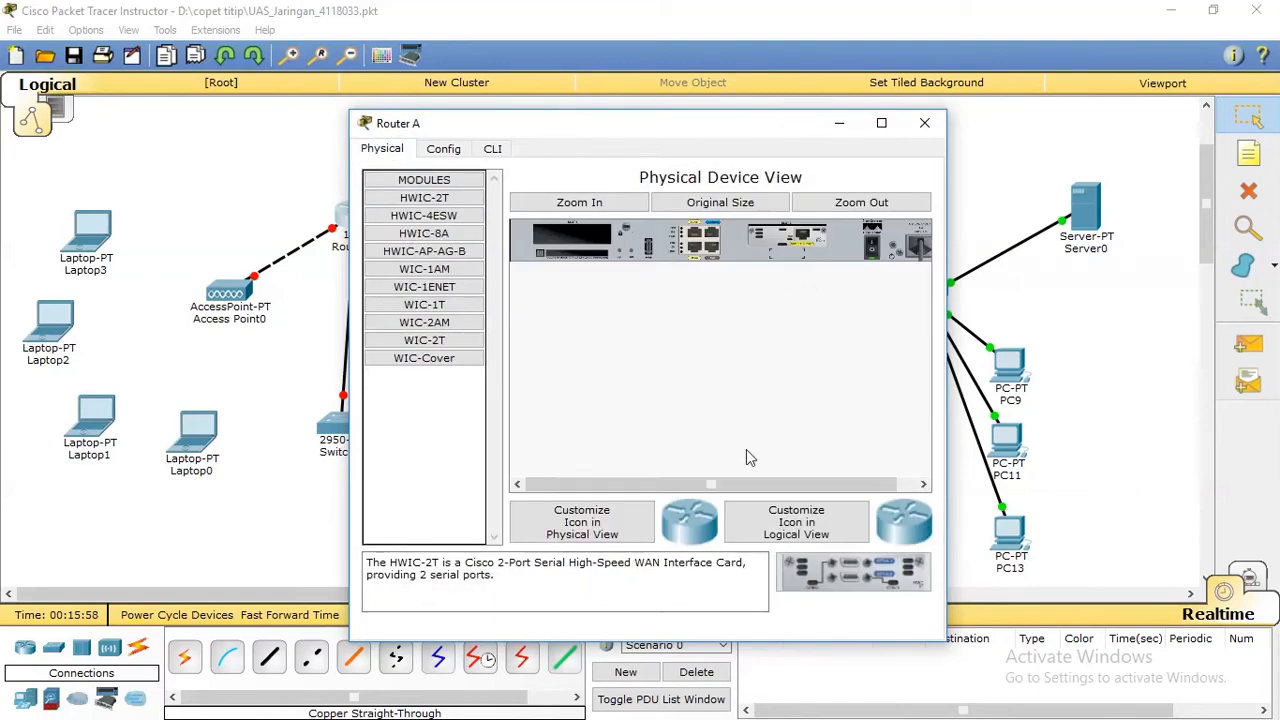
drag(737, 484, 757, 484)
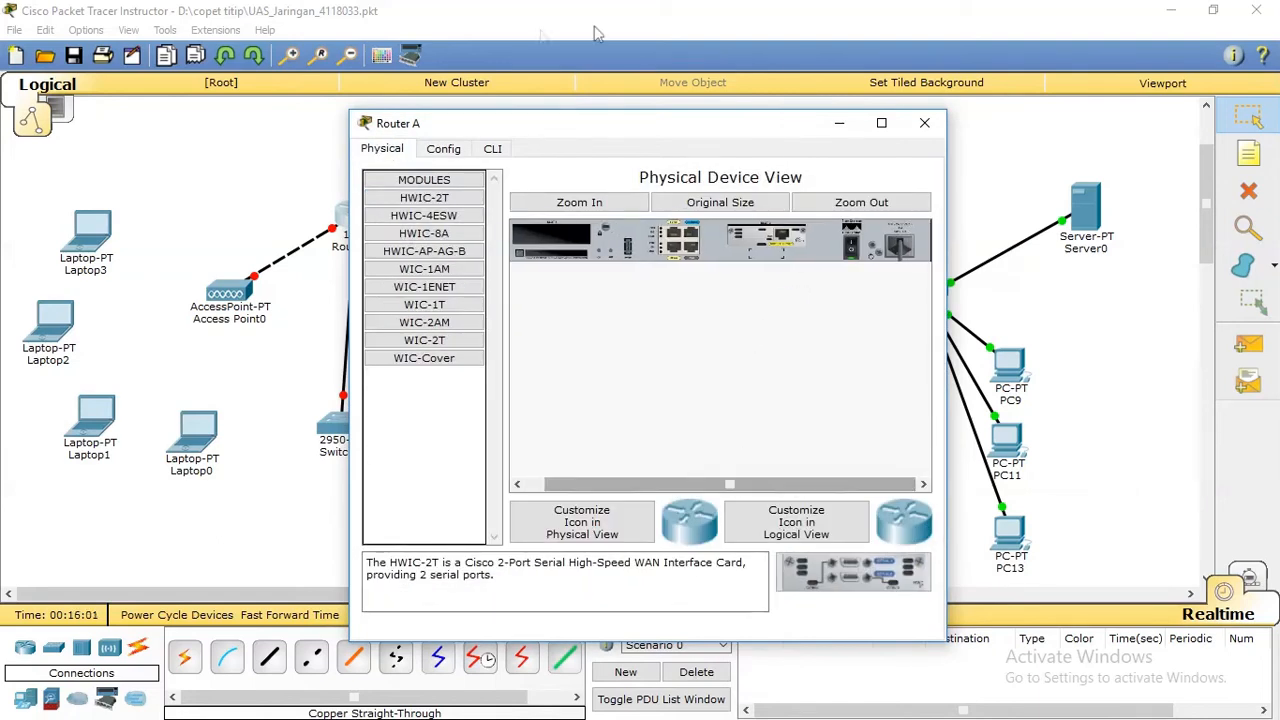
click(443, 155)
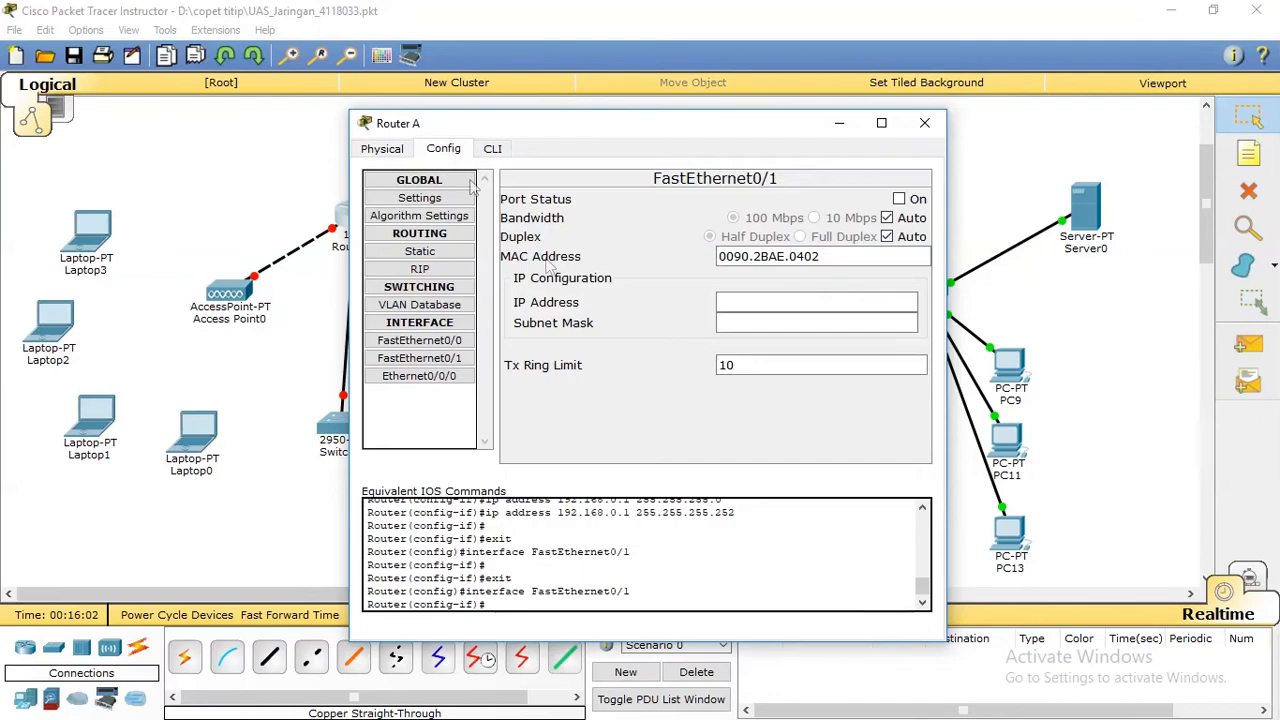
Turn on Router A's FastEthernet0/1 port and set its IP address to 192.168.10.1 with subnet mask 255.255.255.248.
click(900, 200)
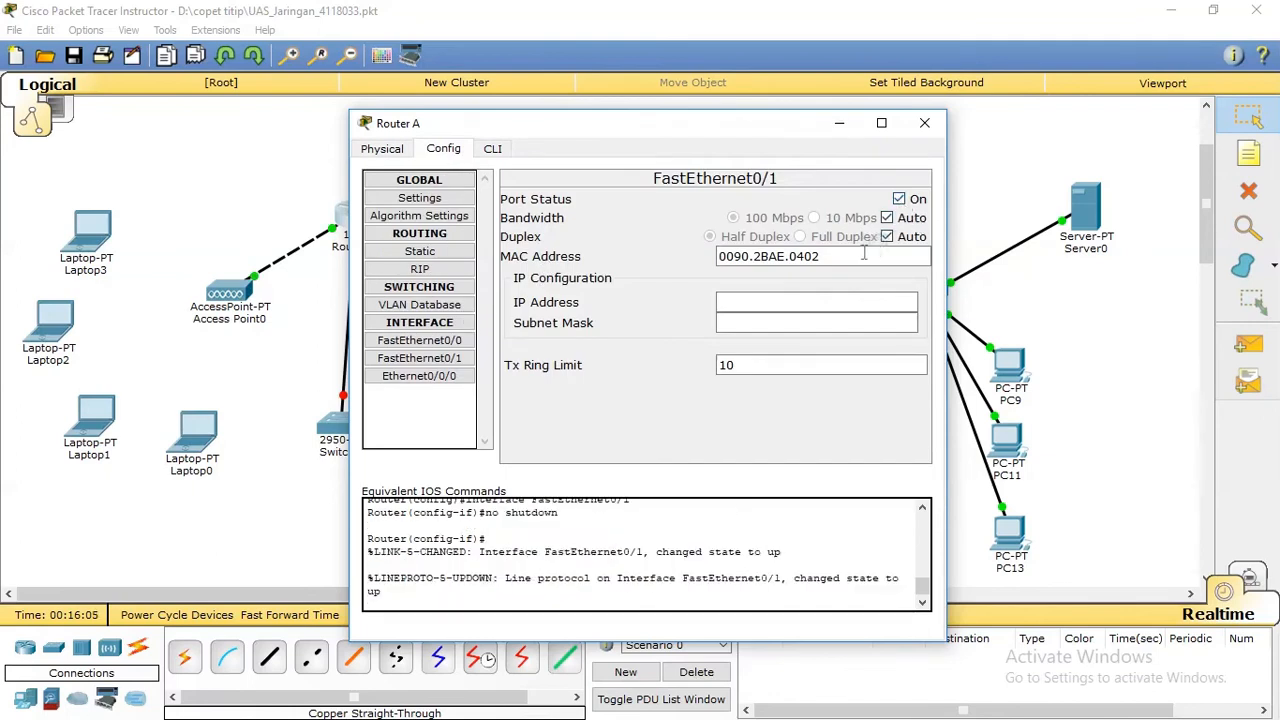
click(827, 297)
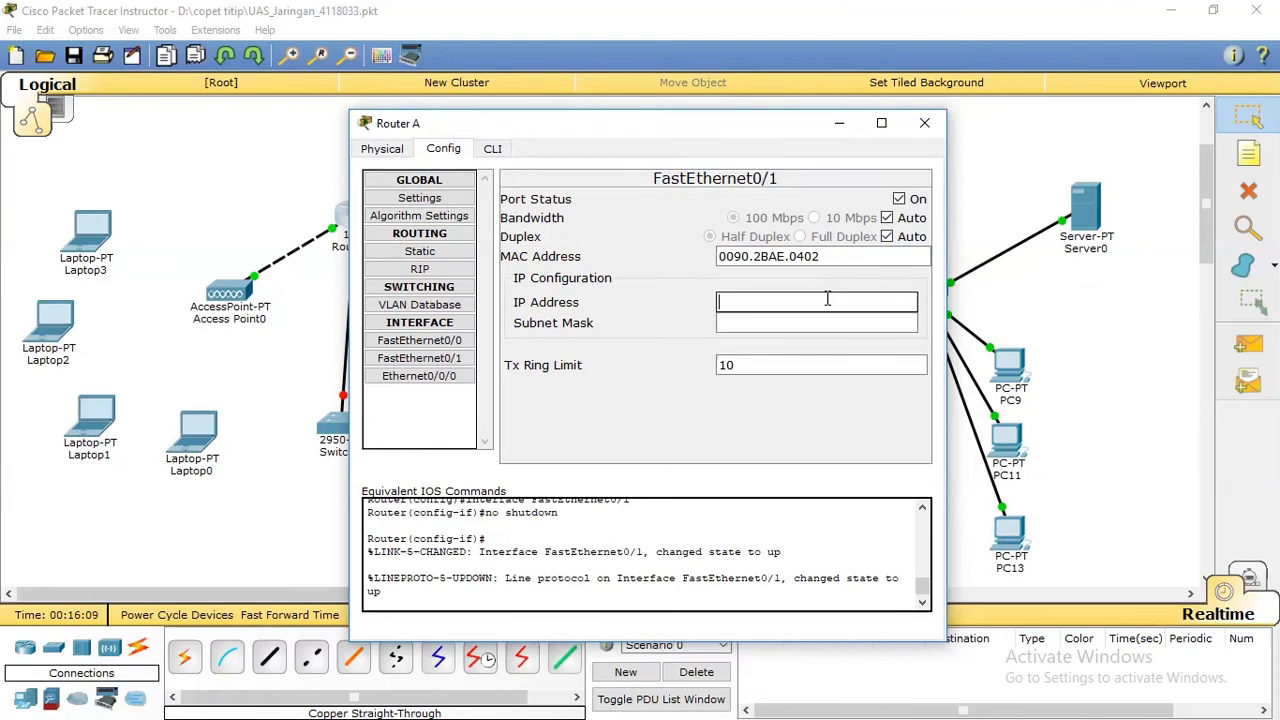
text(192.1)
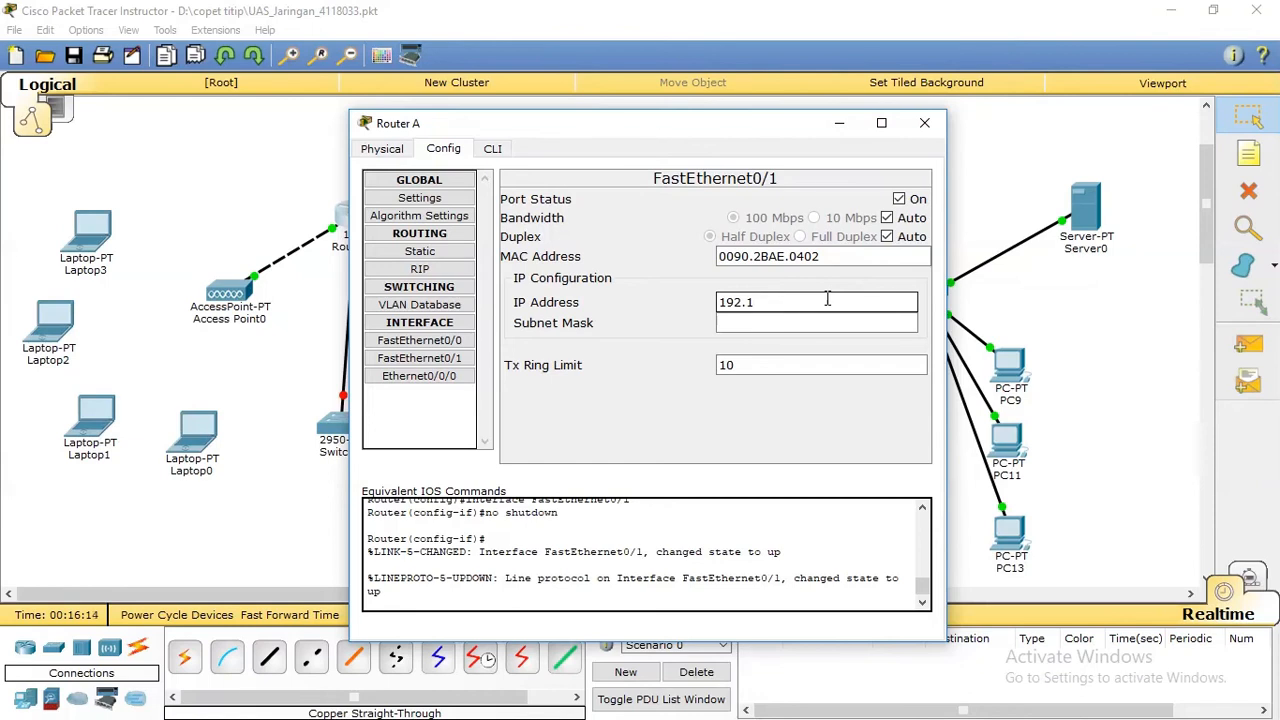
text(68.10.1)
click(839, 321)
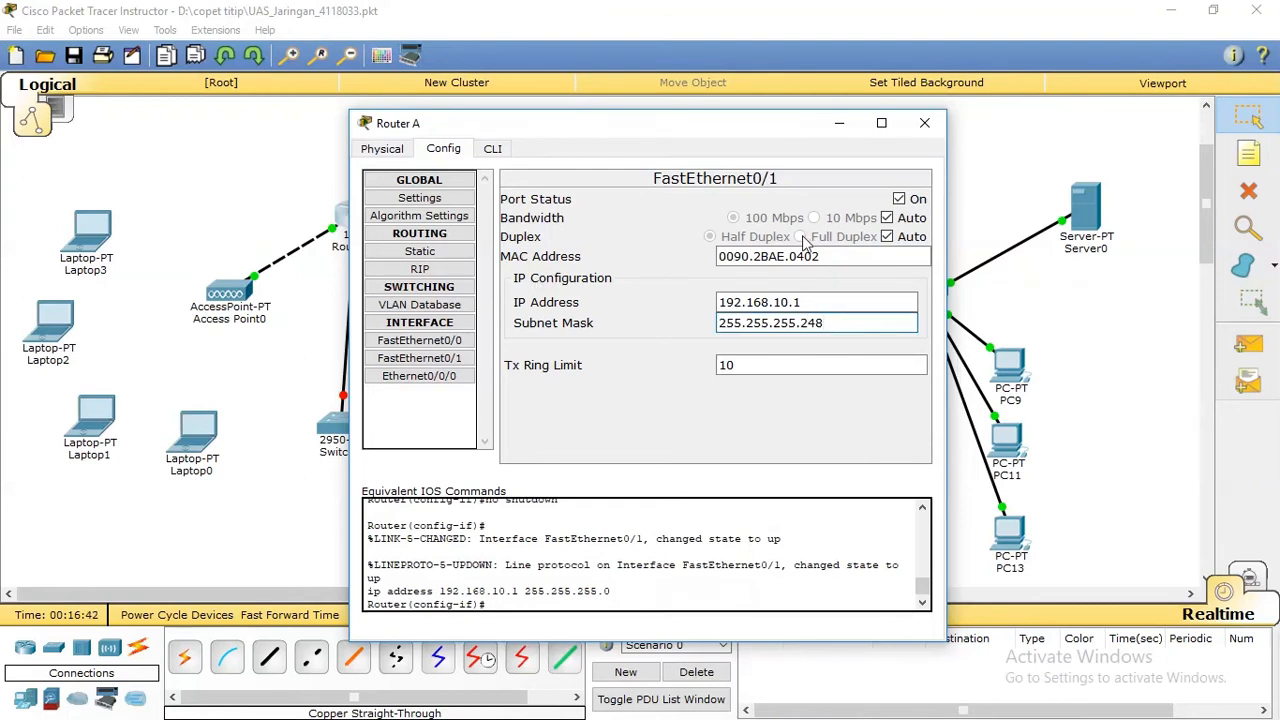
click(887, 236)
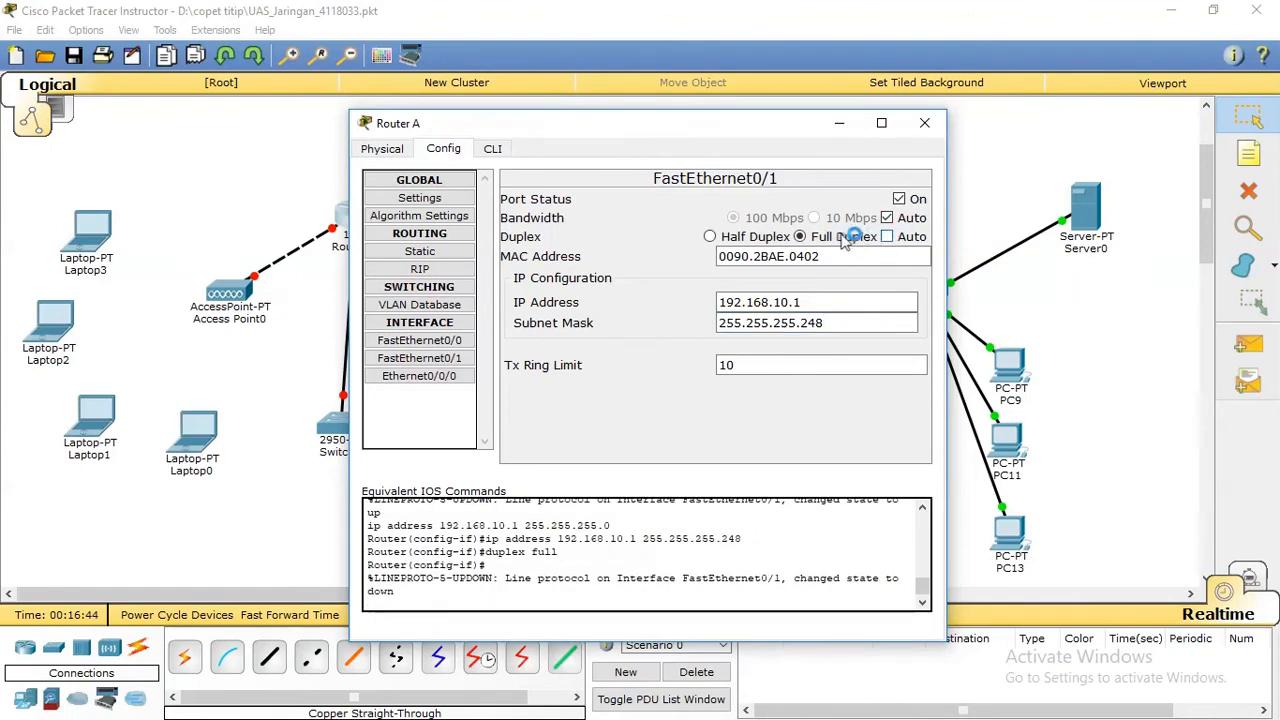
click(887, 236)
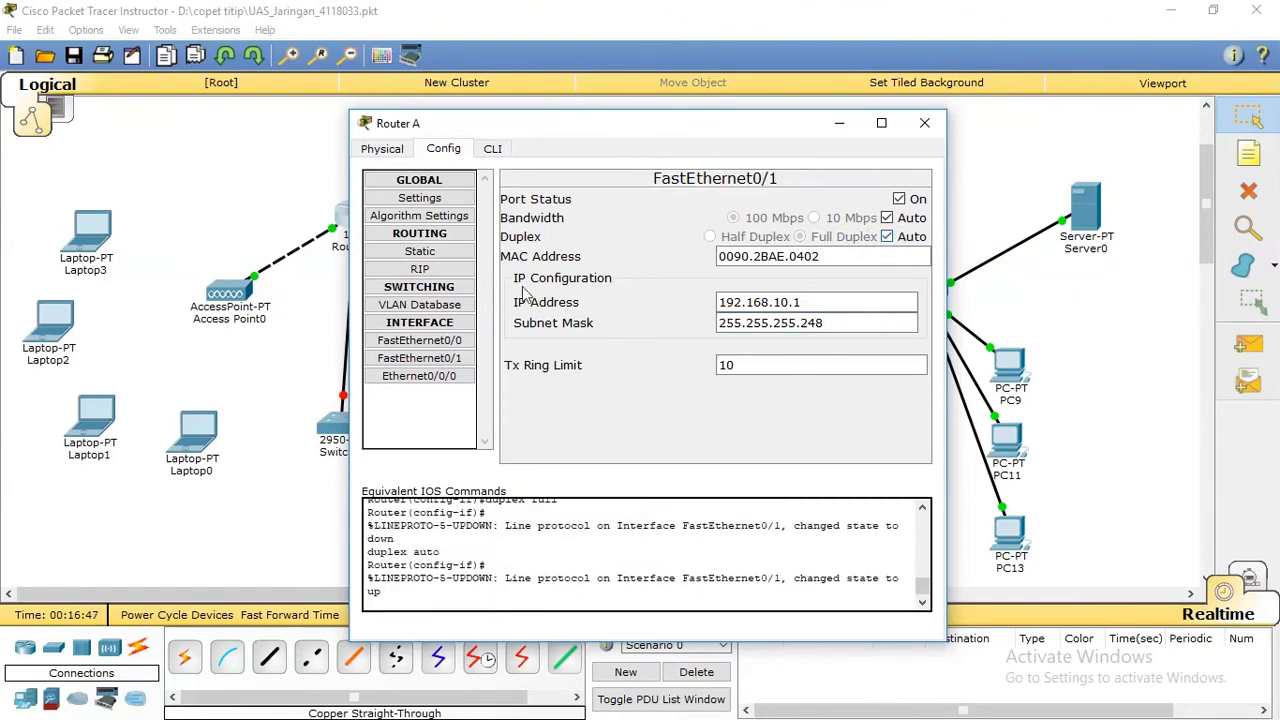
Turn on Router A's Ethernet0/0/0 port and enter 192.168.11.1 as its IP address.
click(426, 375)
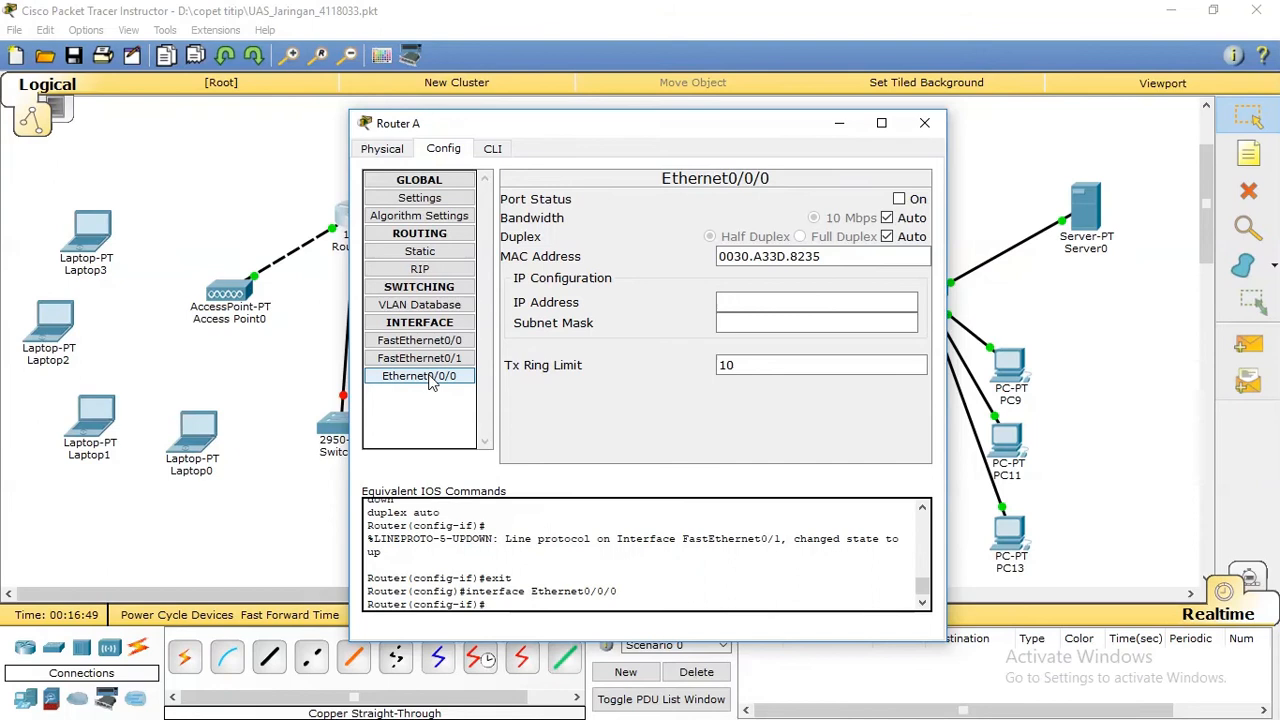
click(785, 306)
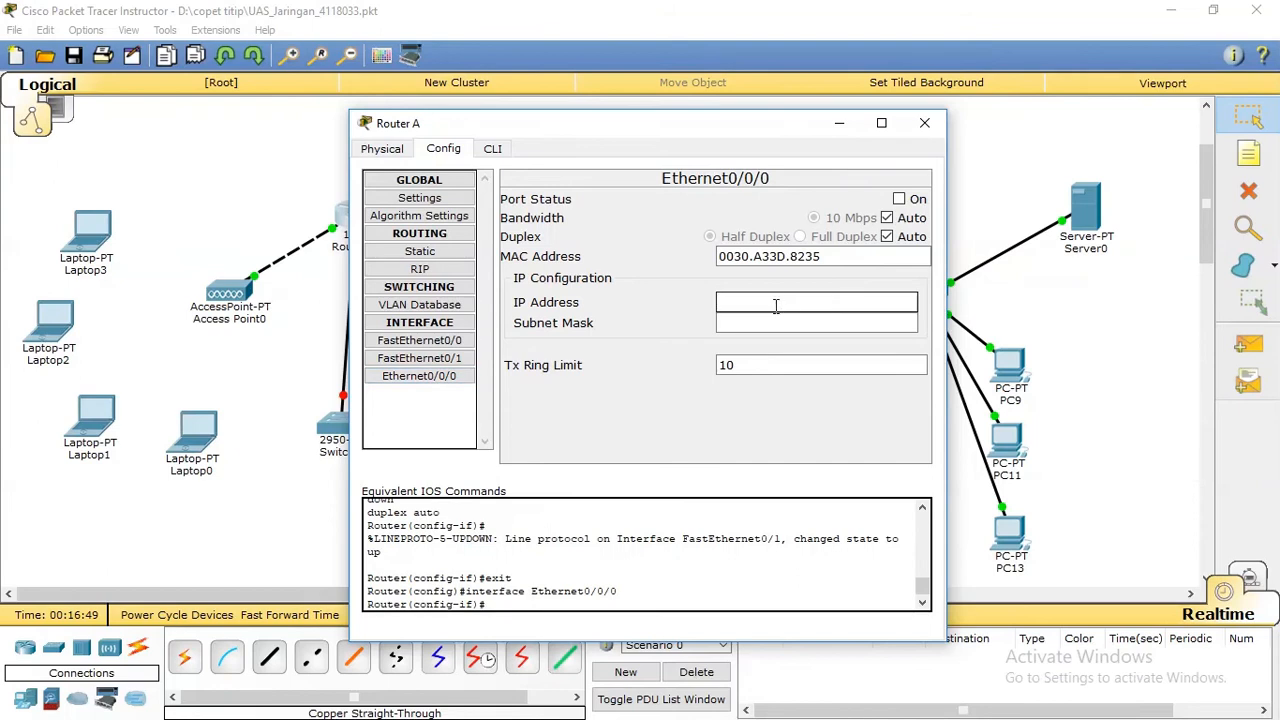
click(840, 123)
mouse_move(348, 447)
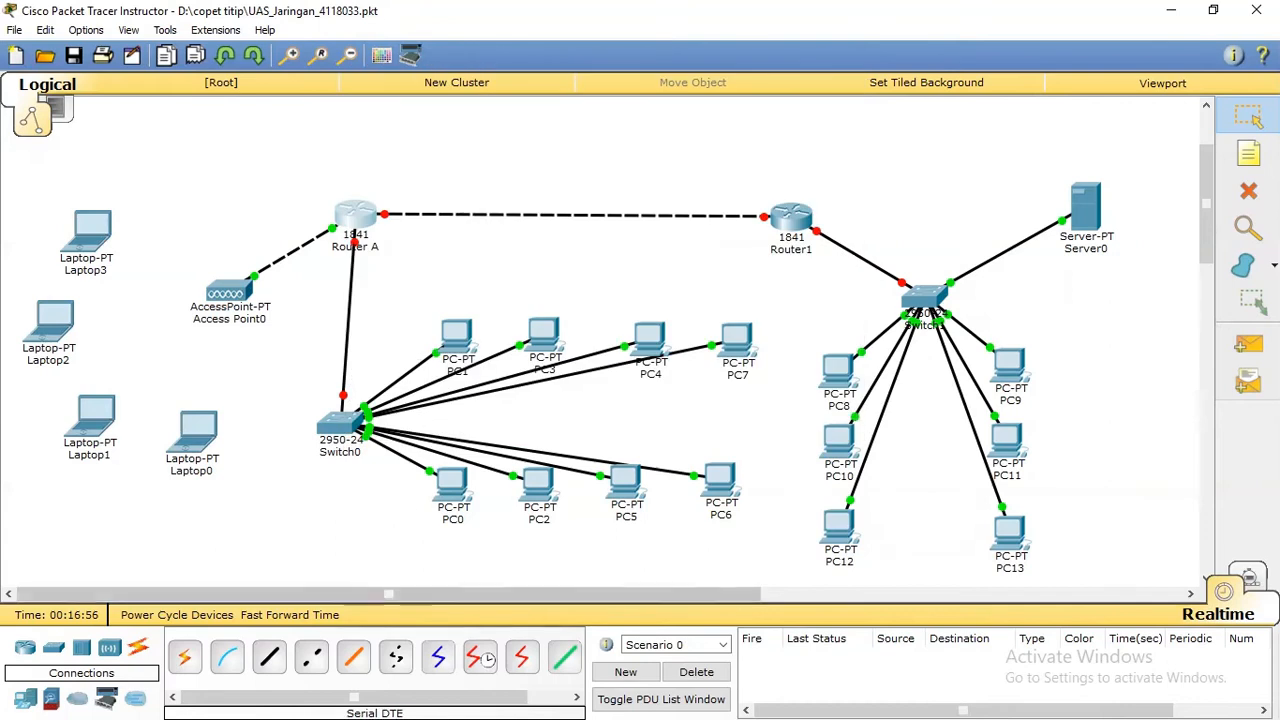
click(358, 218)
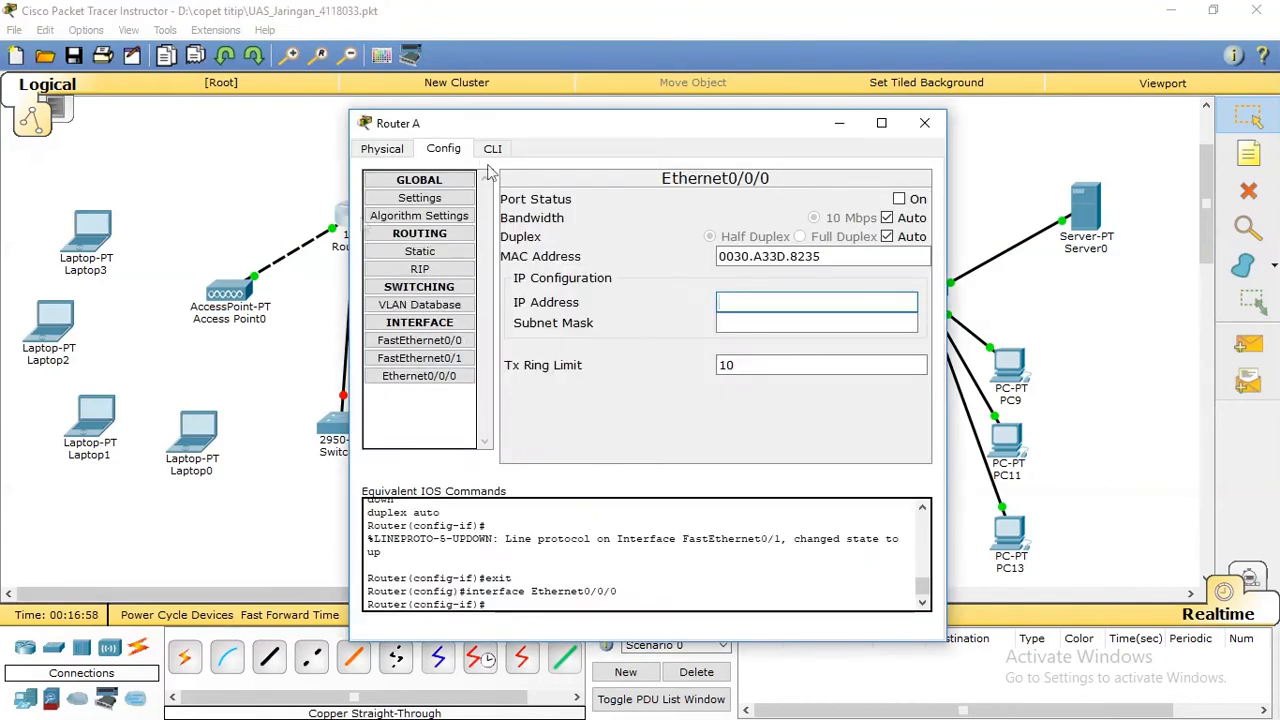
click(419, 376)
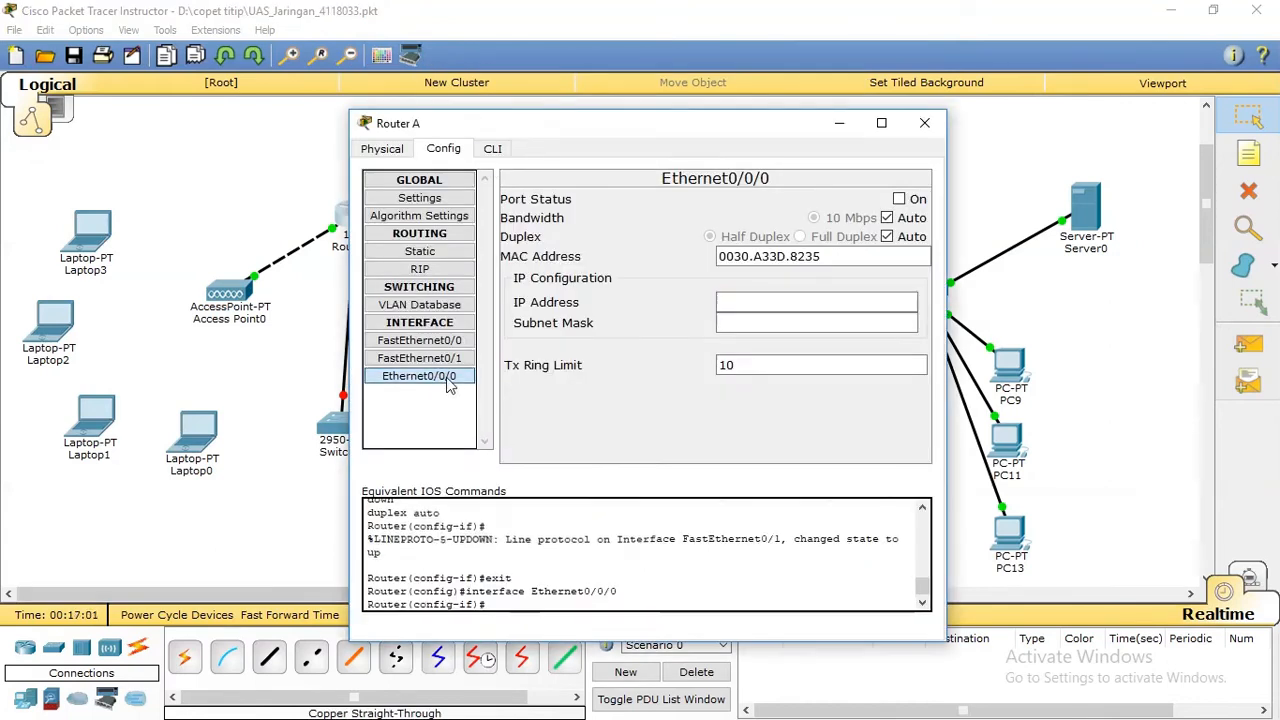
click(900, 199)
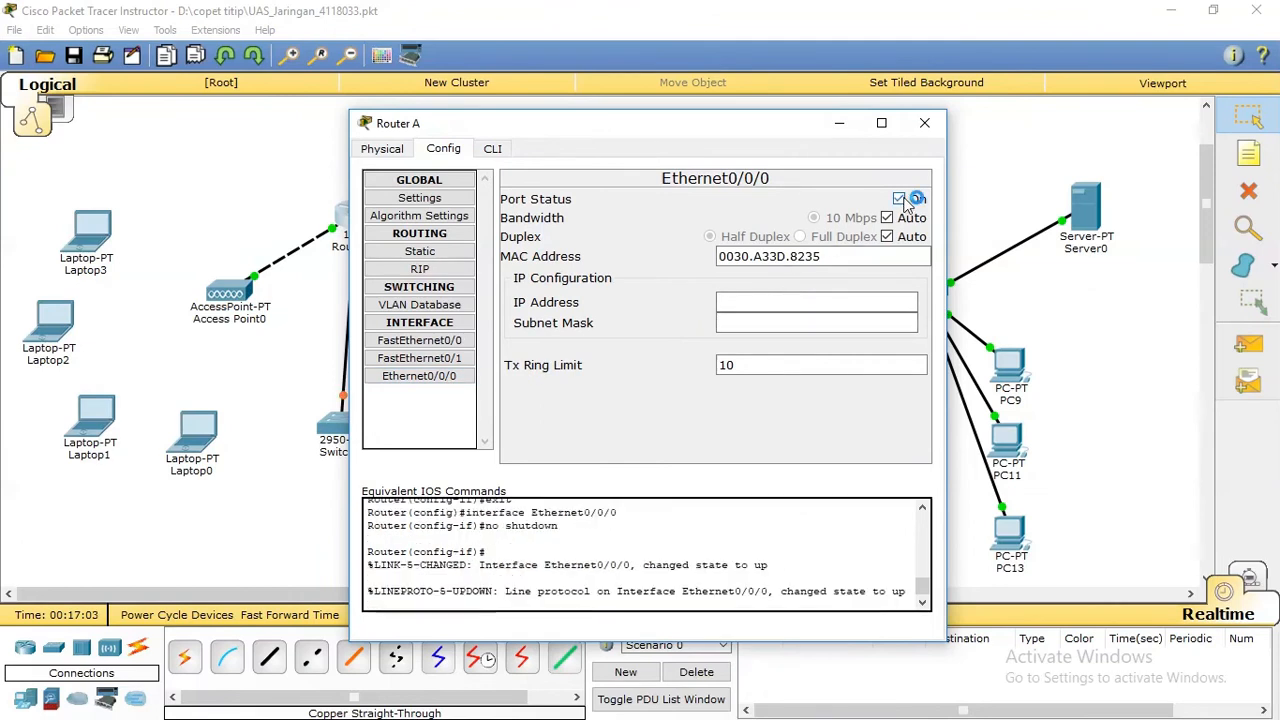
click(830, 302)
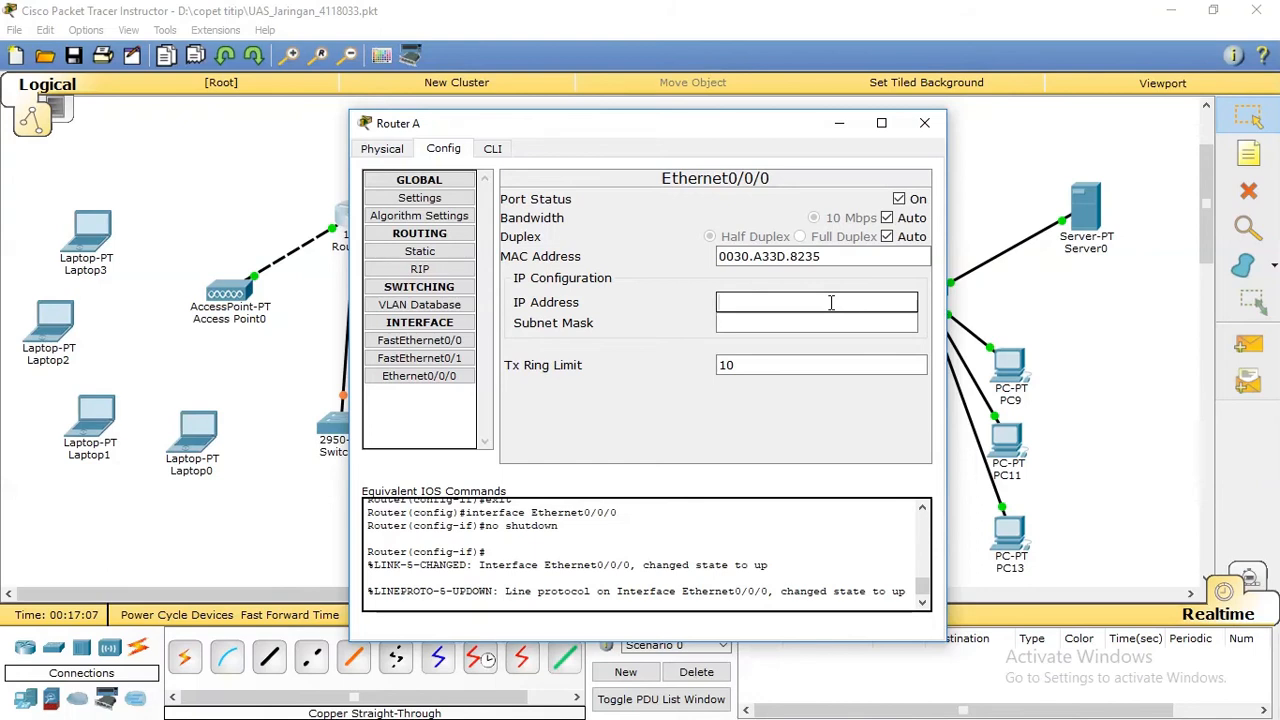
text(192.168.11.1)
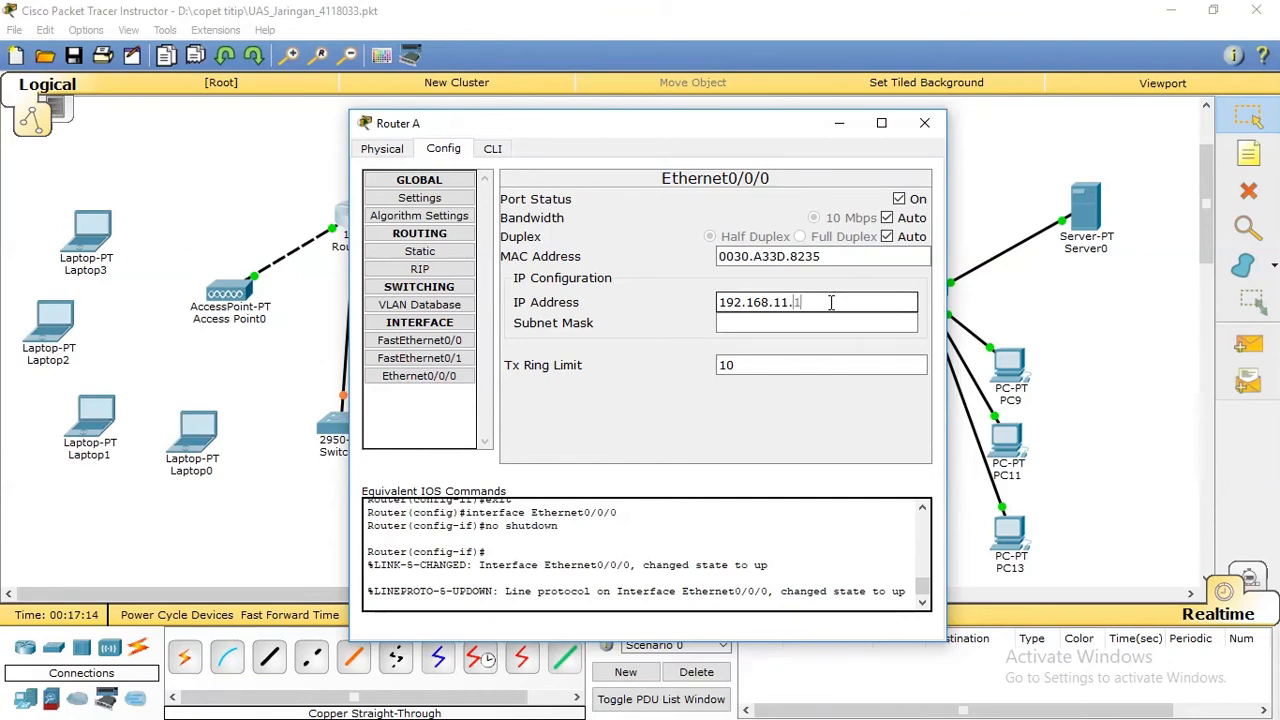
Set the subnet mask of Router A's Ethernet0/0/0 to 255.255.255.240 and close the router's window.
click(843, 321)
key(BackSpace)
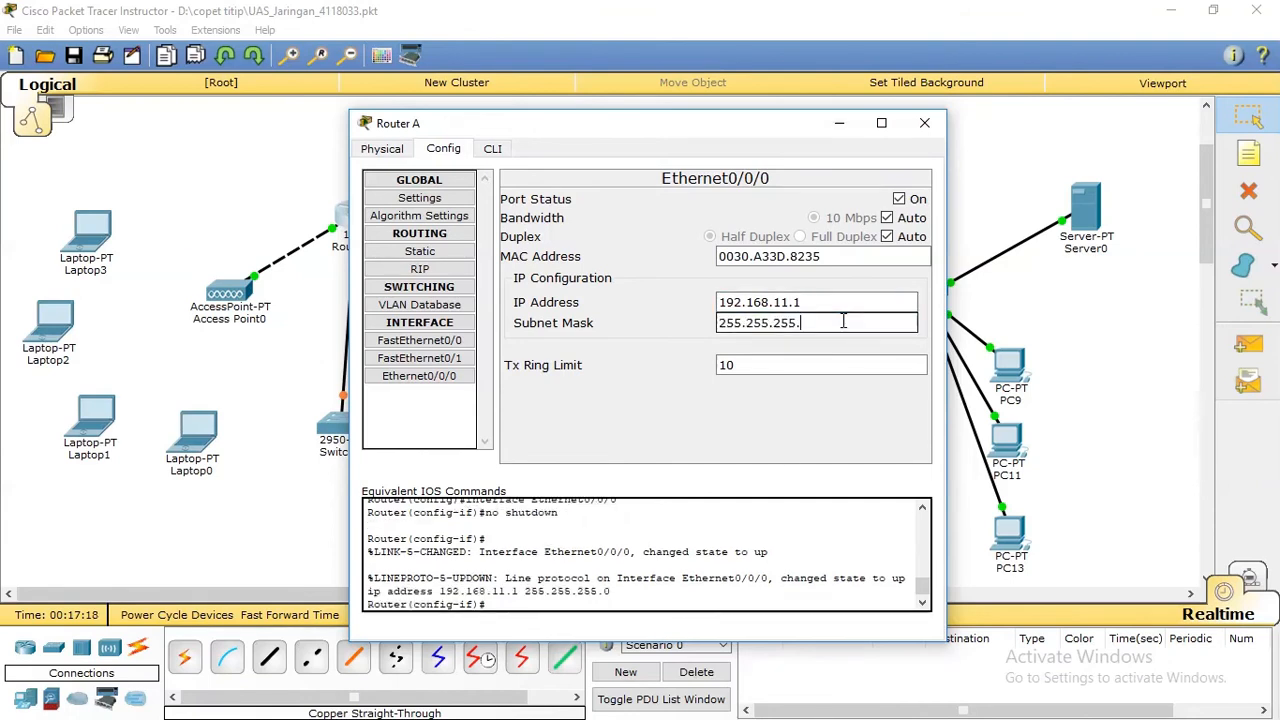
drag(764, 129, 1254, 189)
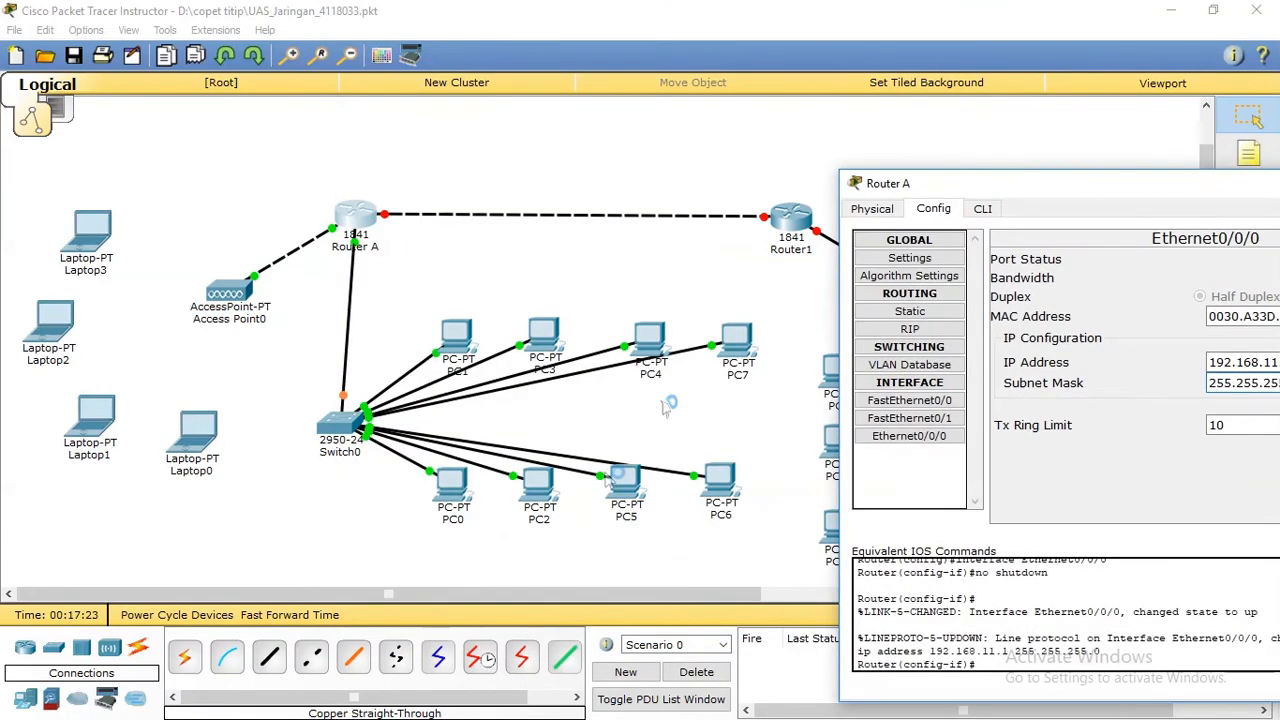
drag(1153, 191, 646, 122)
click(850, 320)
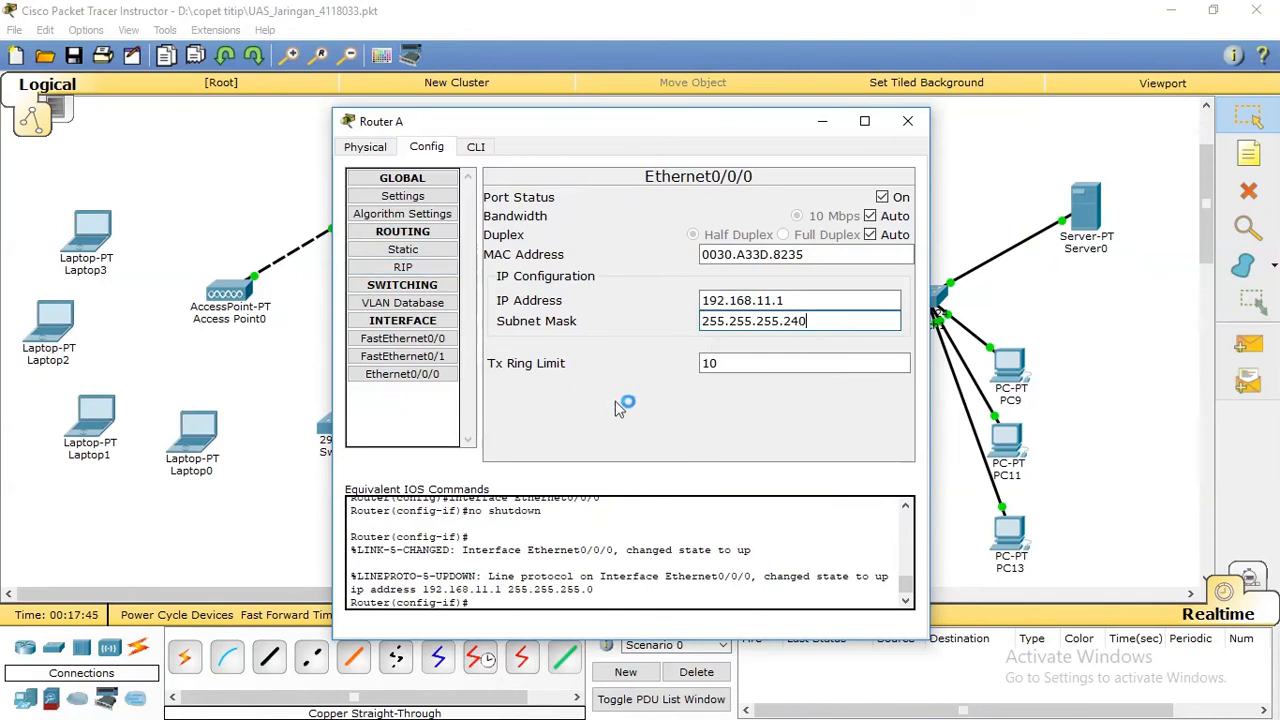
click(870, 236)
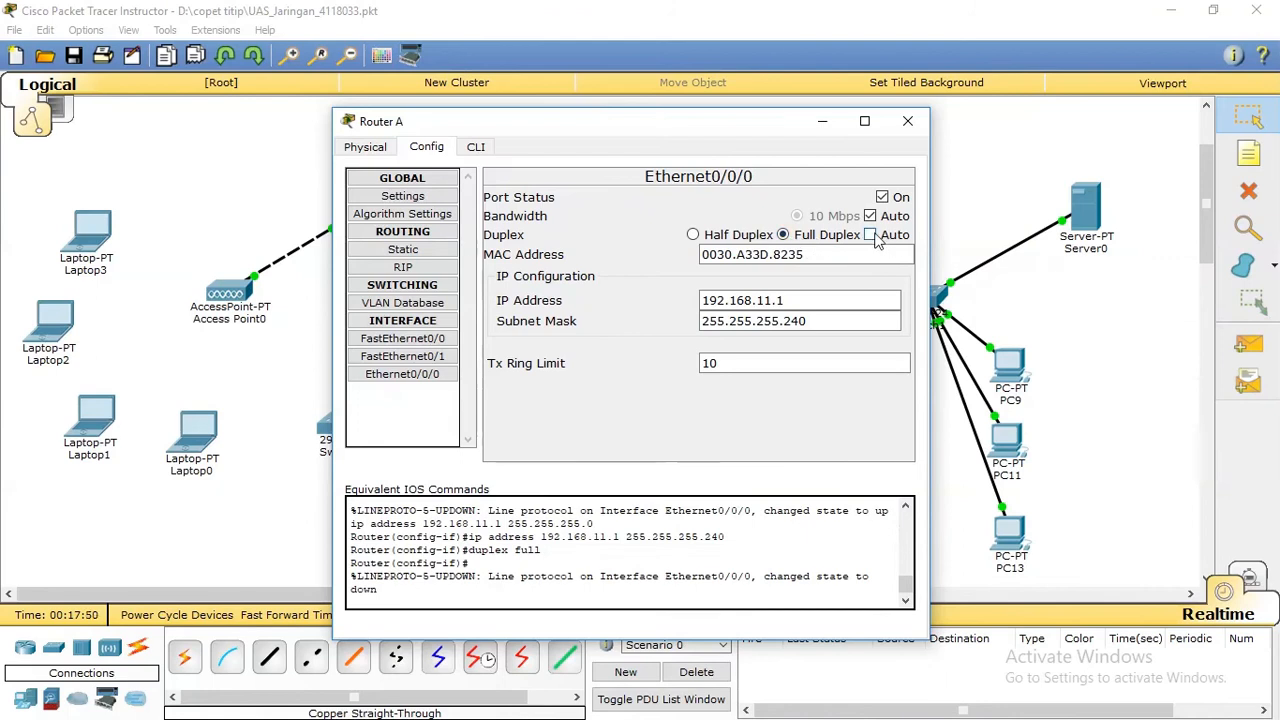
click(871, 236)
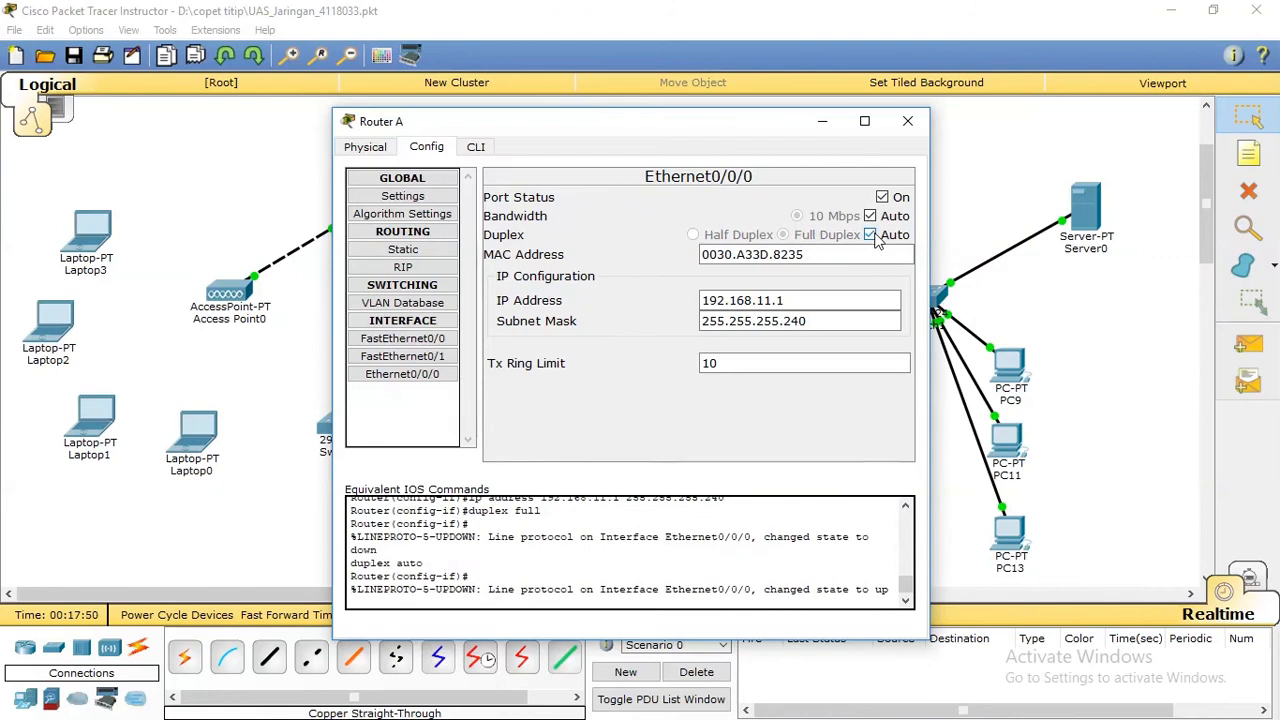
click(907, 122)
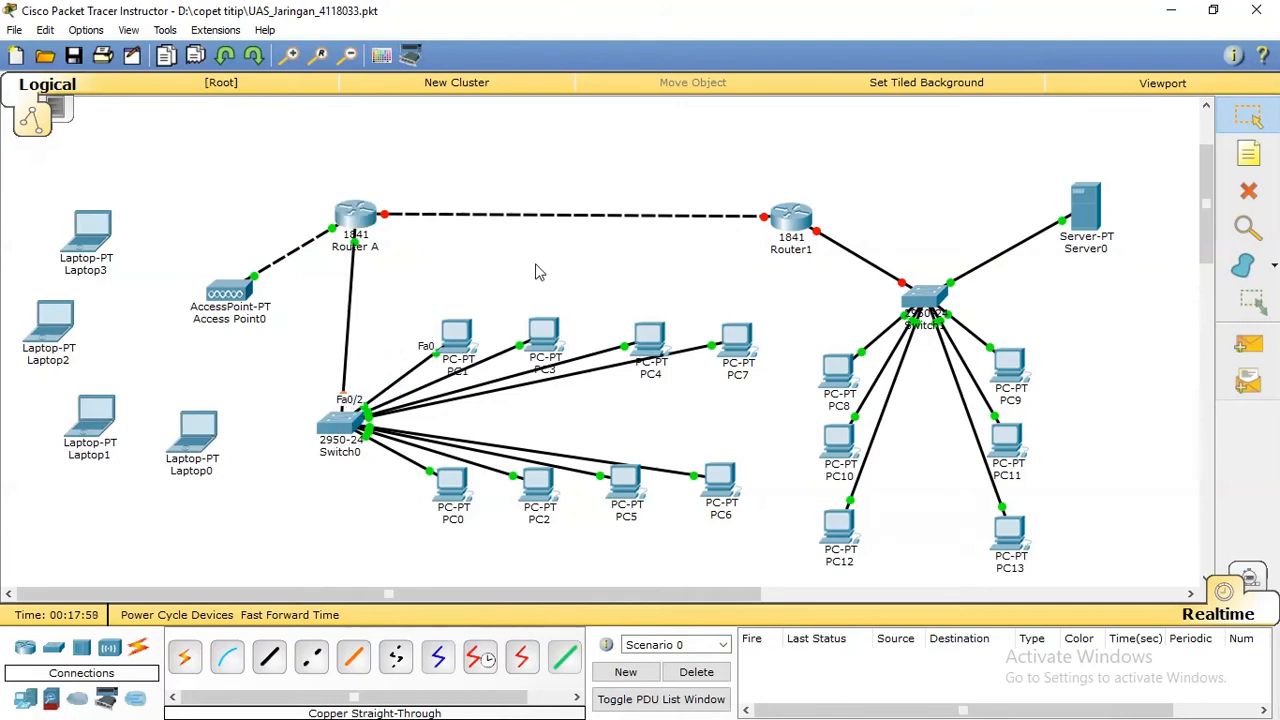
Enter Switch A as both the display name and the hostname of Switch0 and close its window.
click(336, 420)
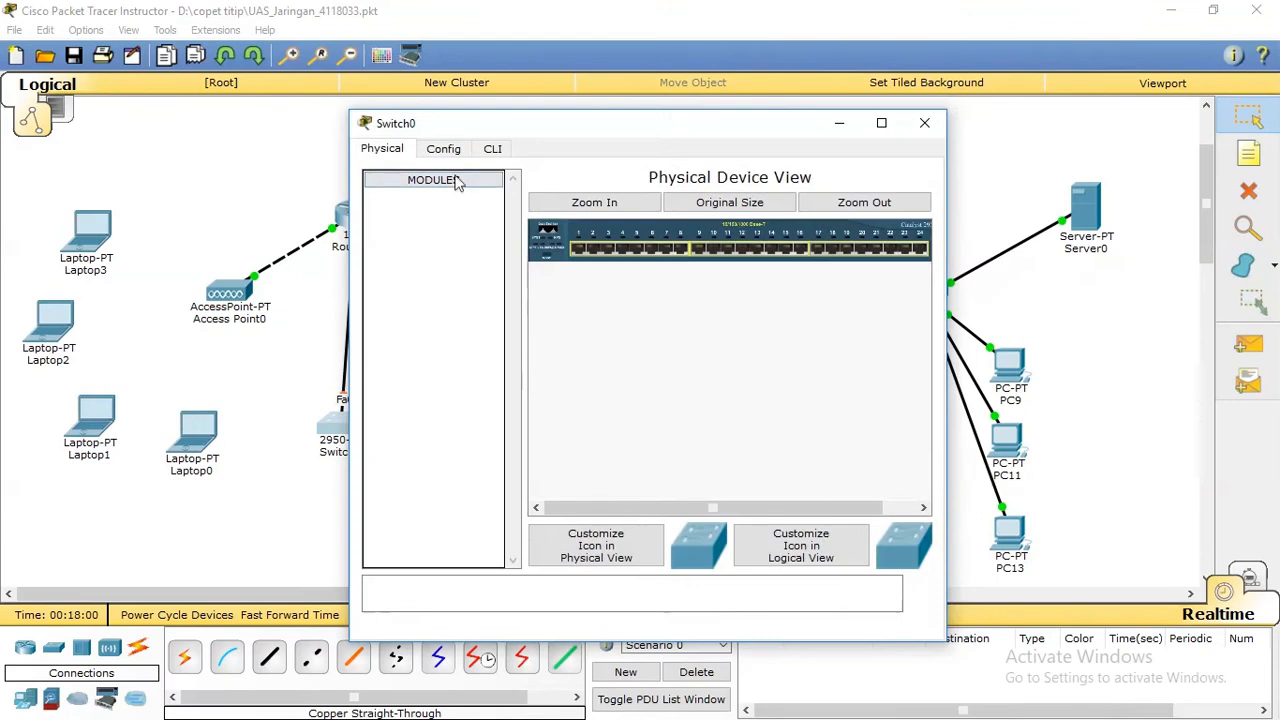
click(447, 152)
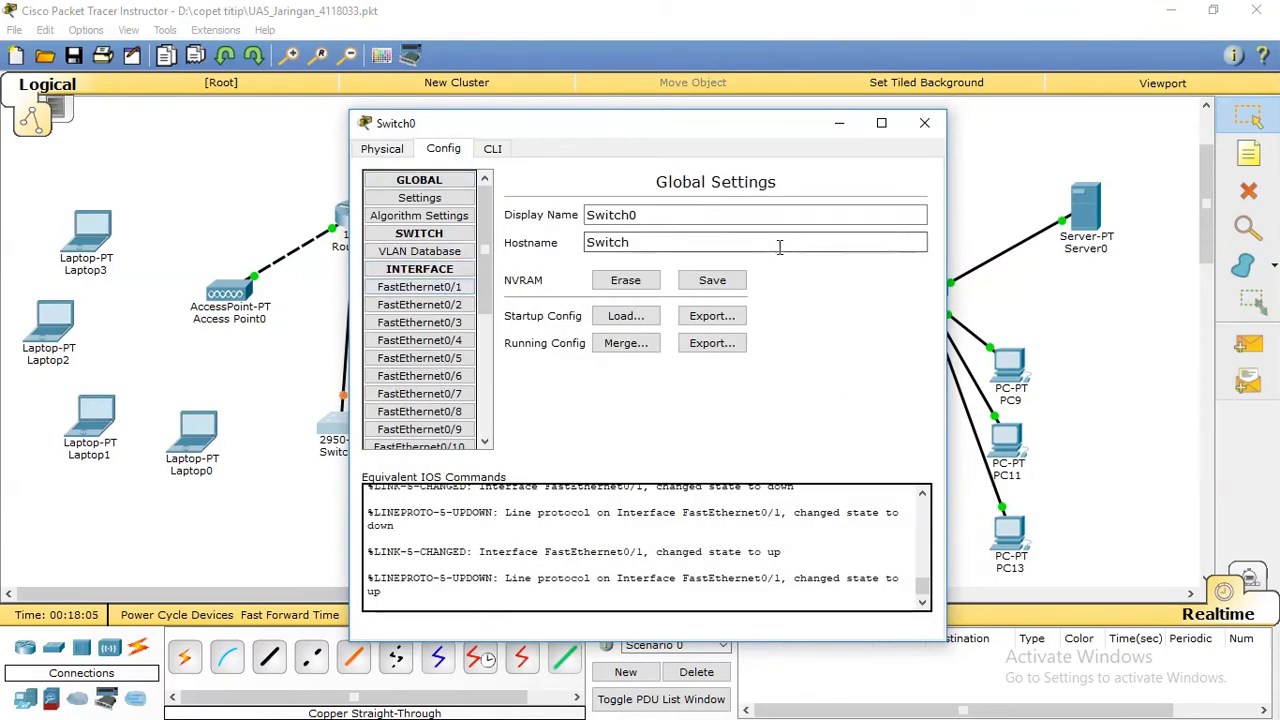
click(692, 215)
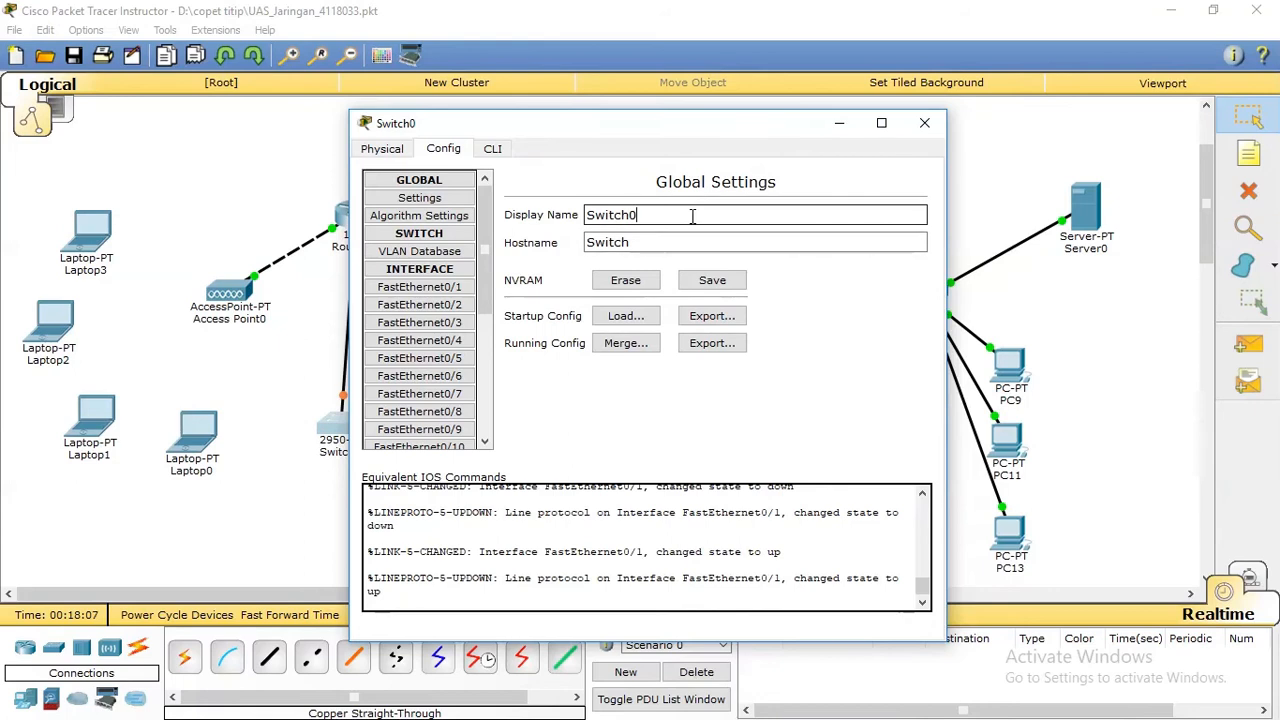
key(BackSpace)
text(A)
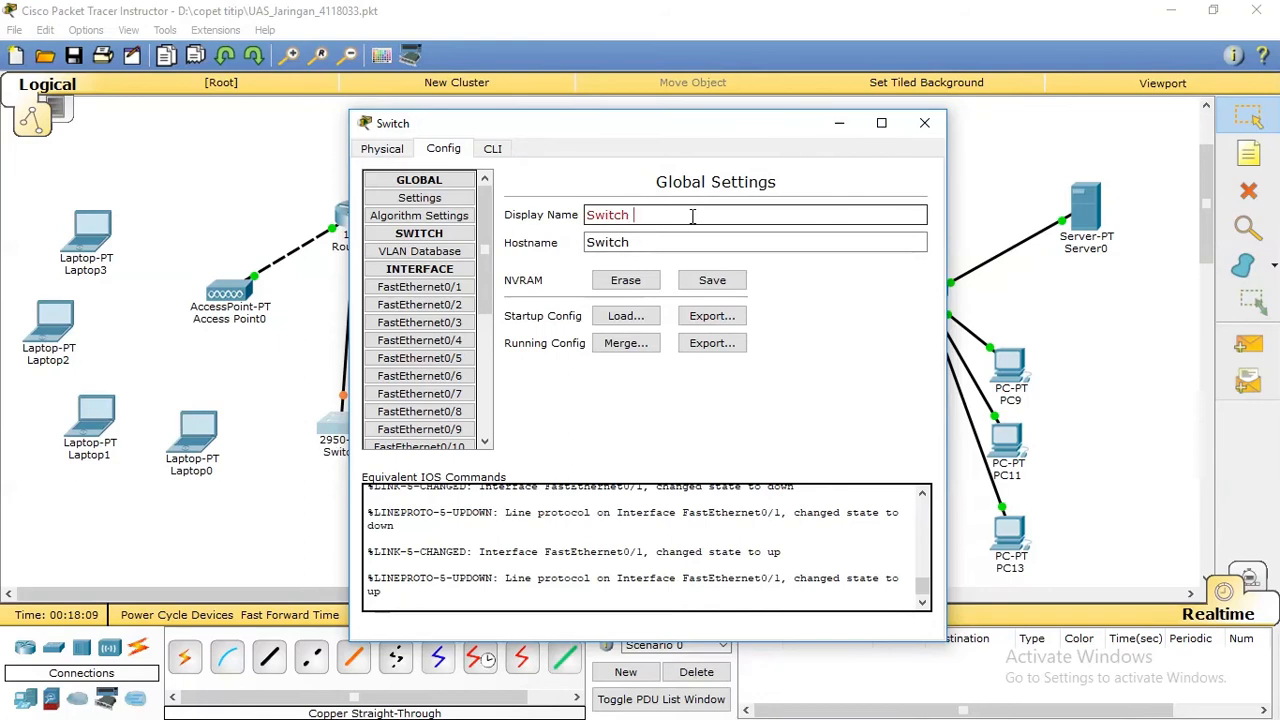
click(692, 243)
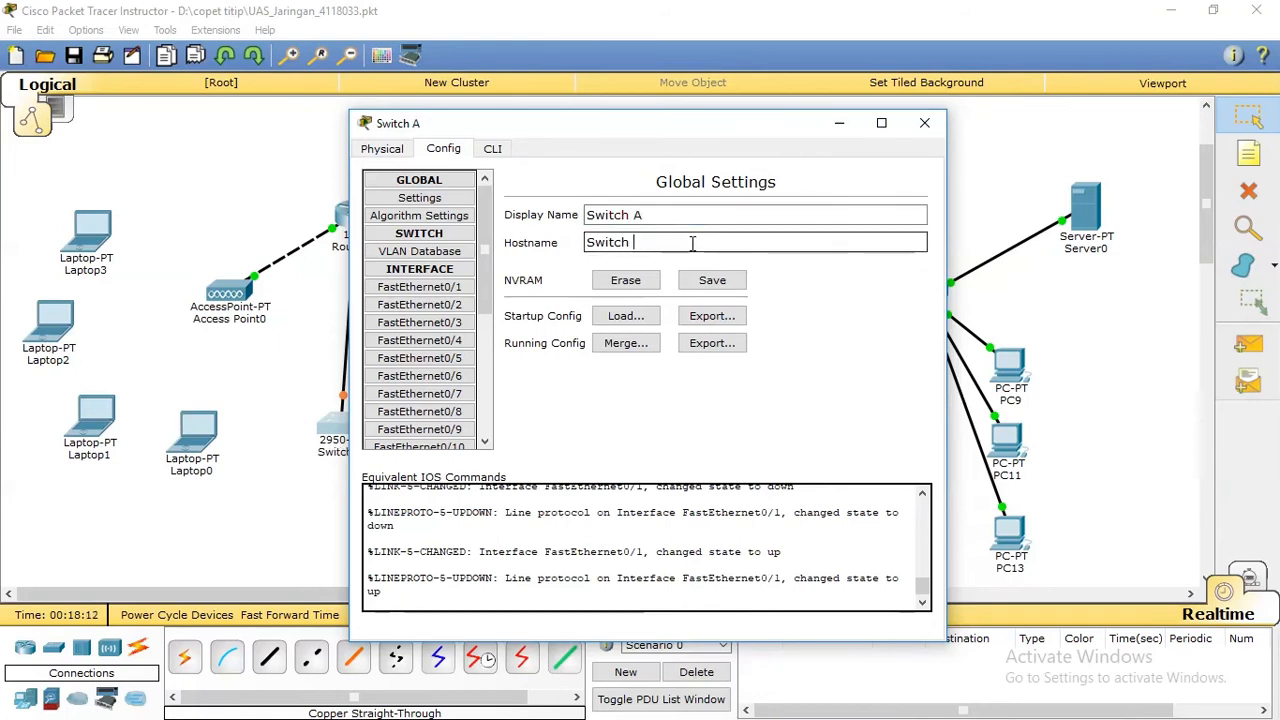
text(A)
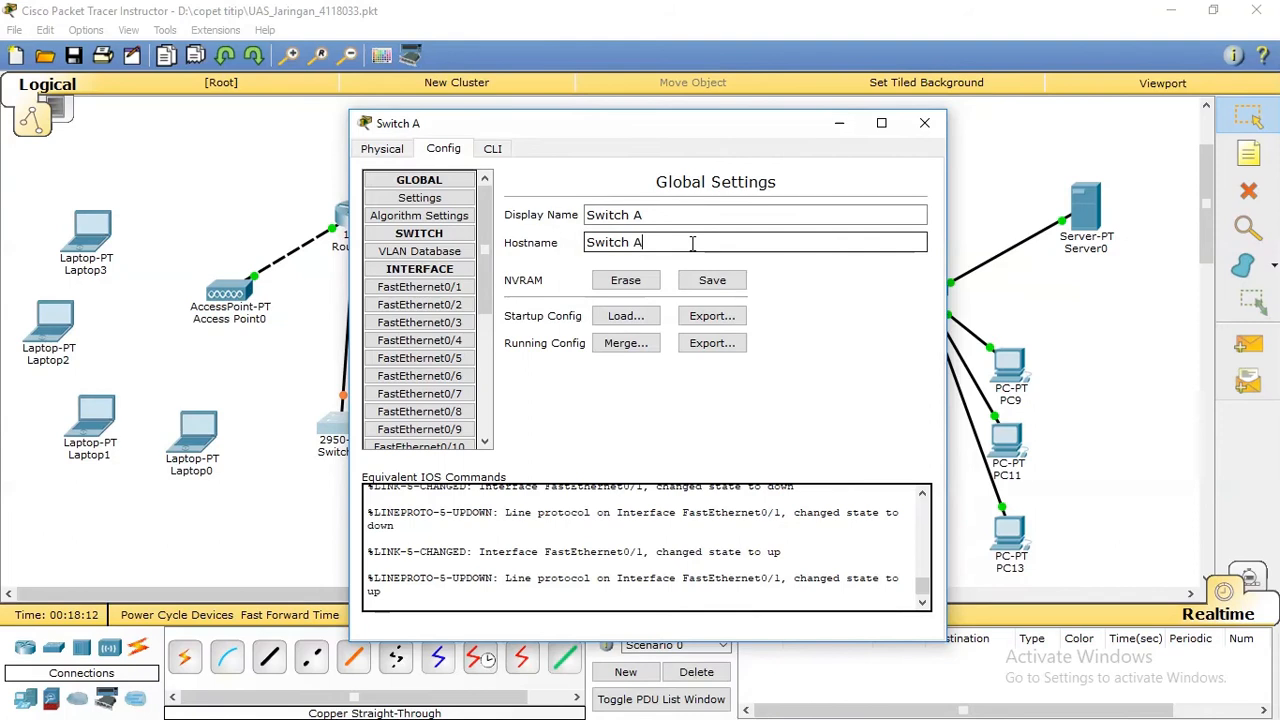
click(922, 127)
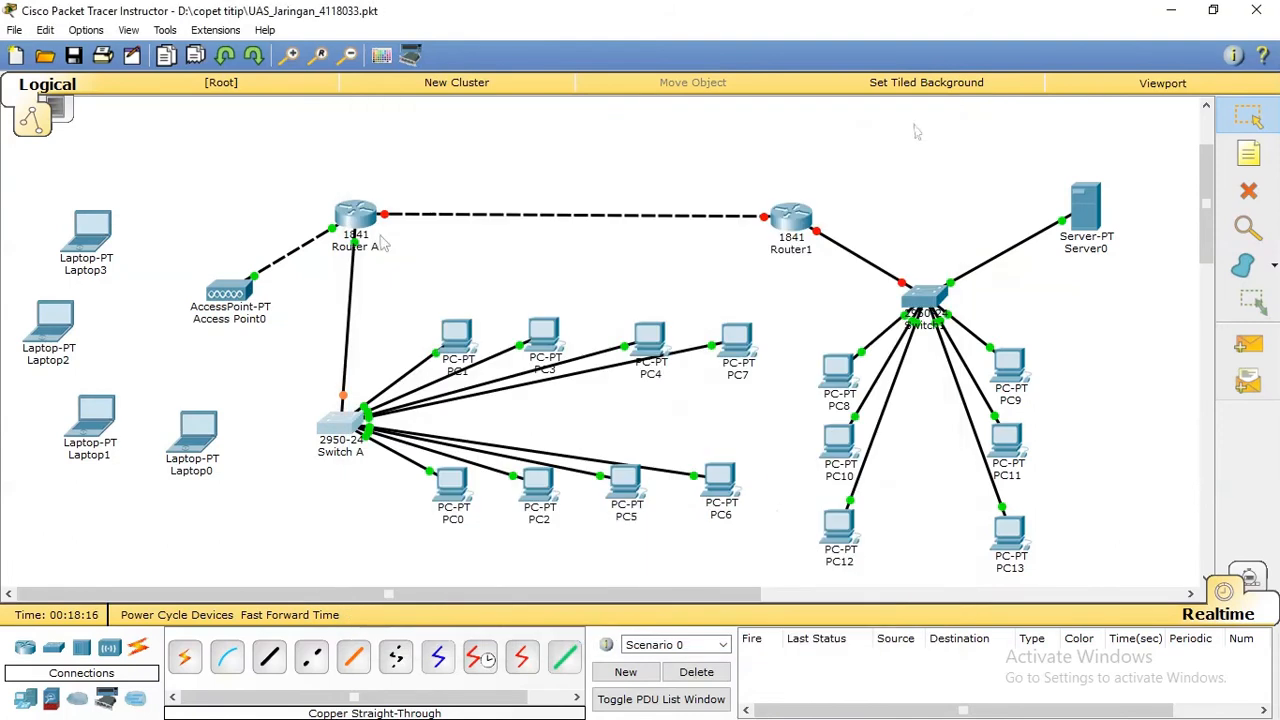
Change Access Point0's display name to Access Point Hotspot Lab.
click(243, 298)
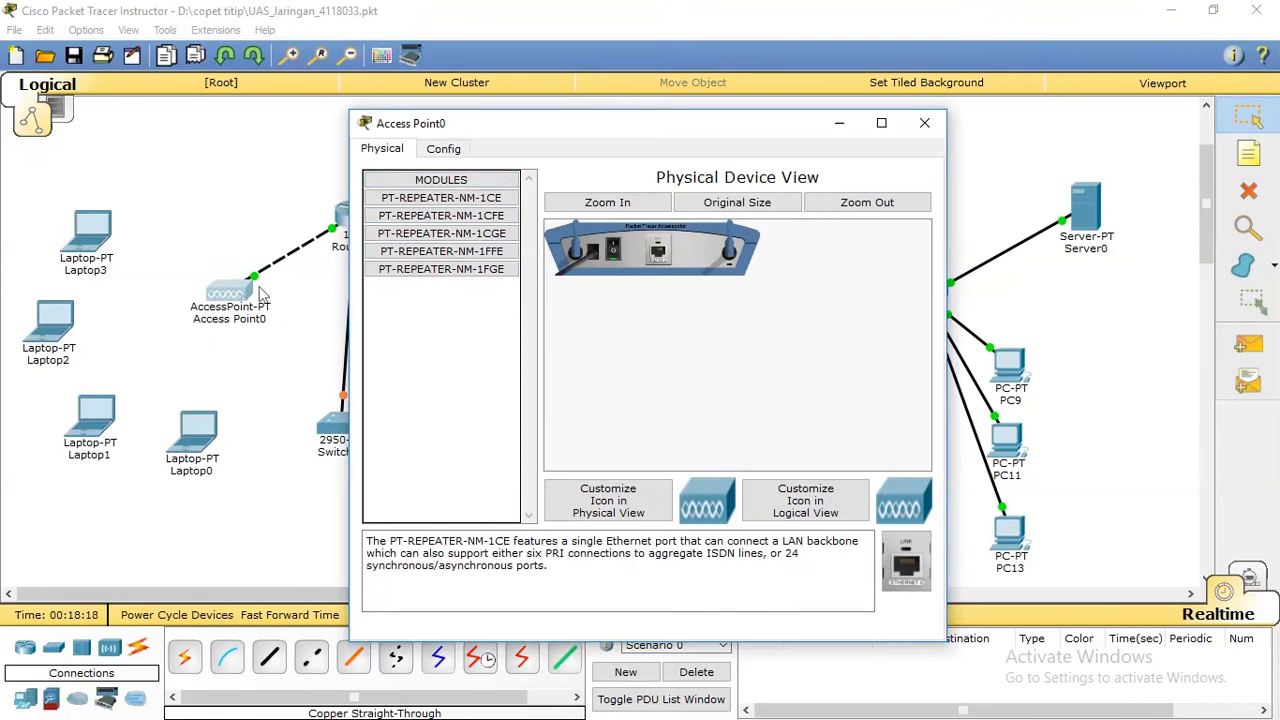
click(445, 152)
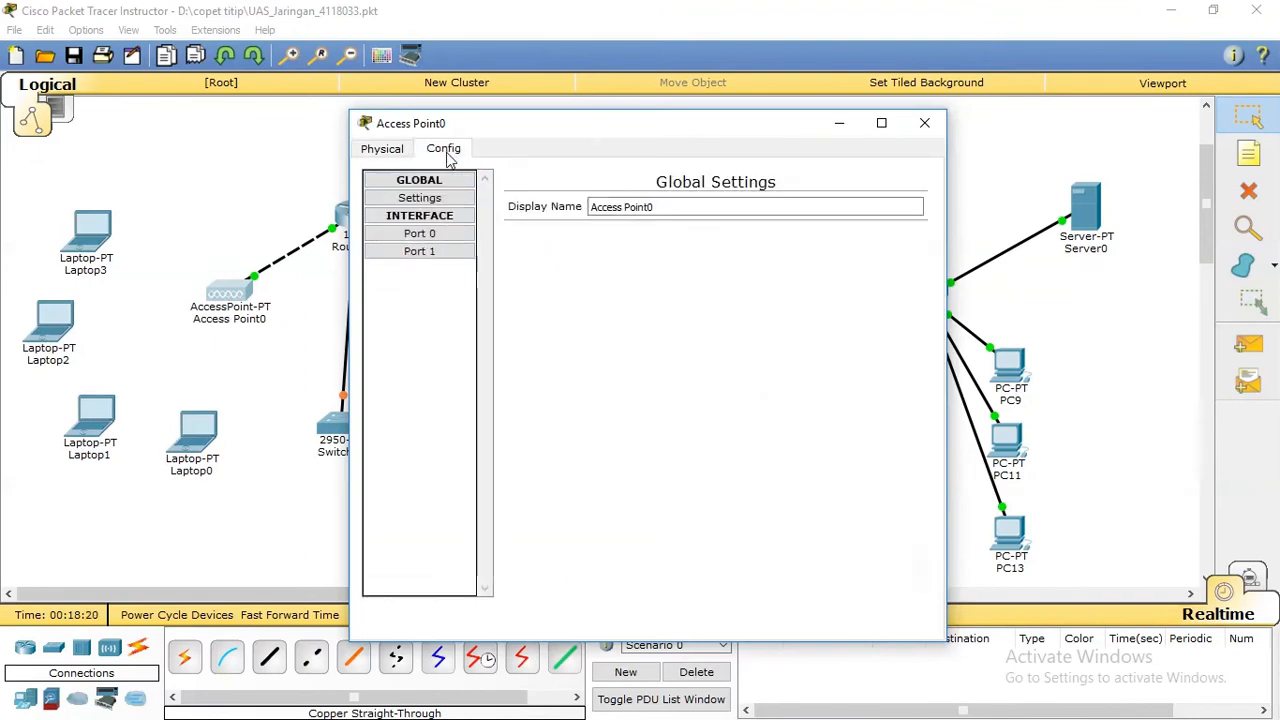
click(694, 206)
key(BackSpace)
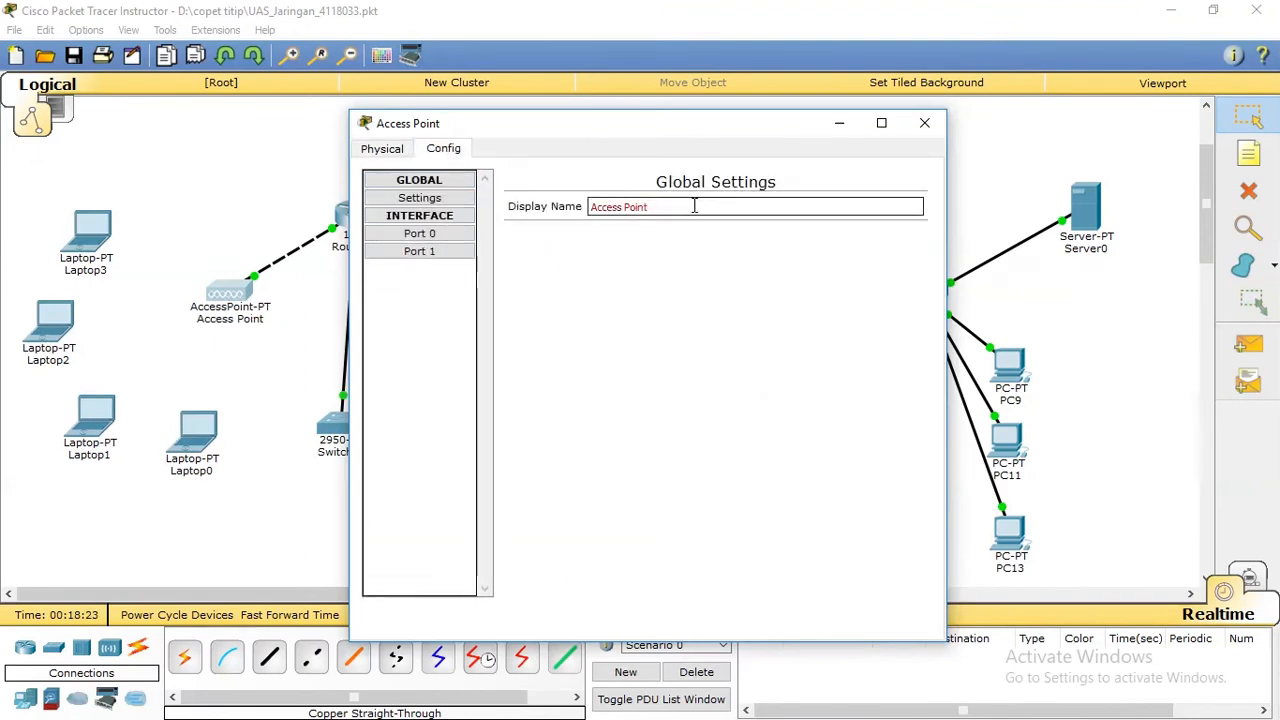
text(Hotspo)
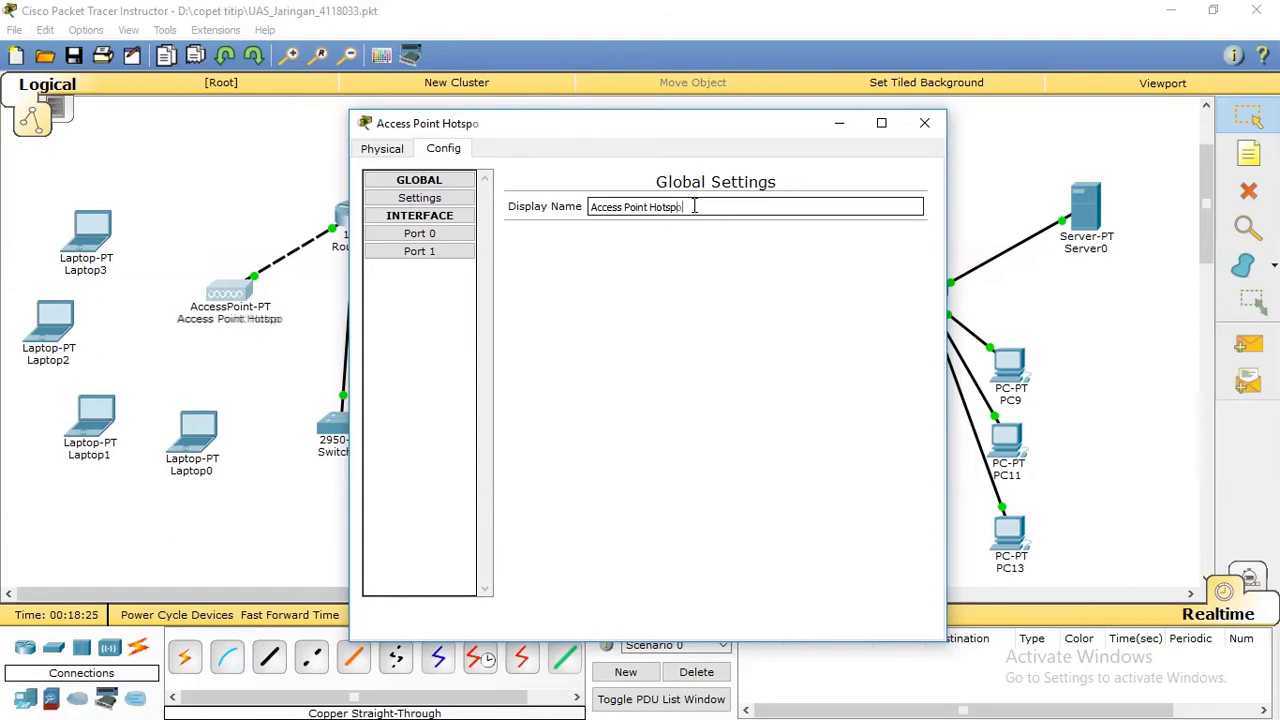
text(t Lab)
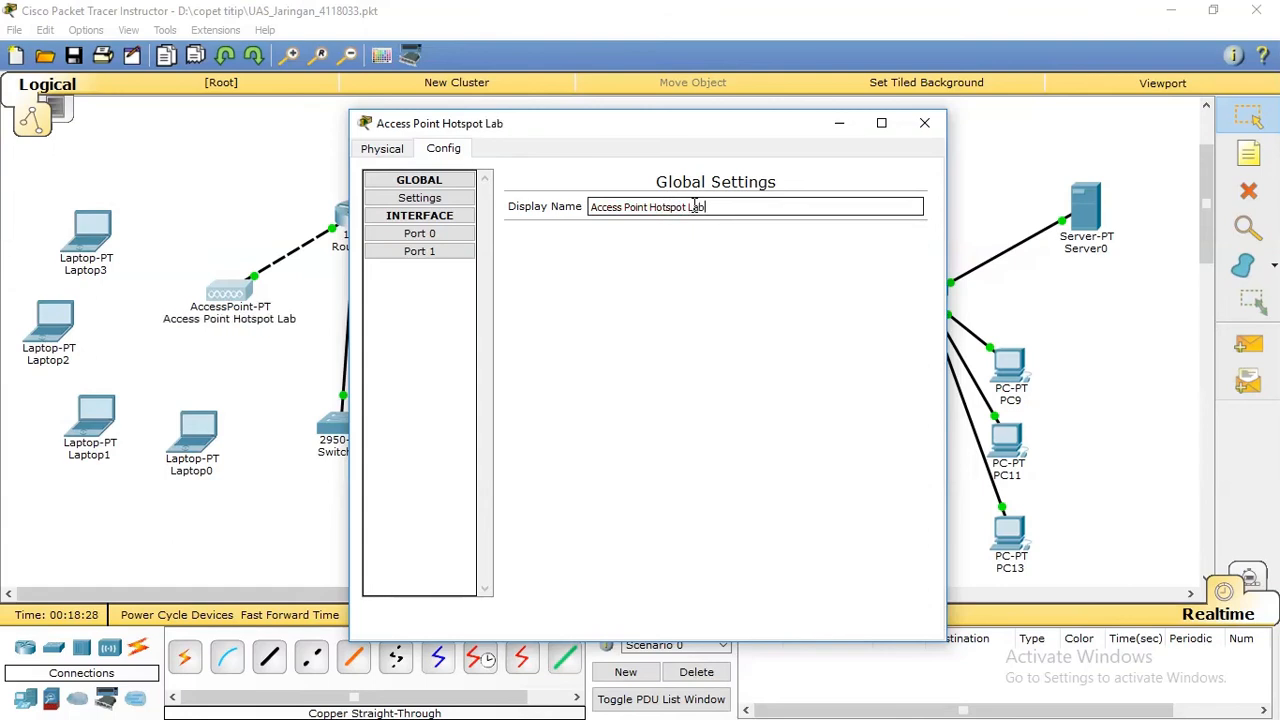
Set the SSID of the access point's Port 1 to HOTSPOT LAB and close its window.
click(428, 233)
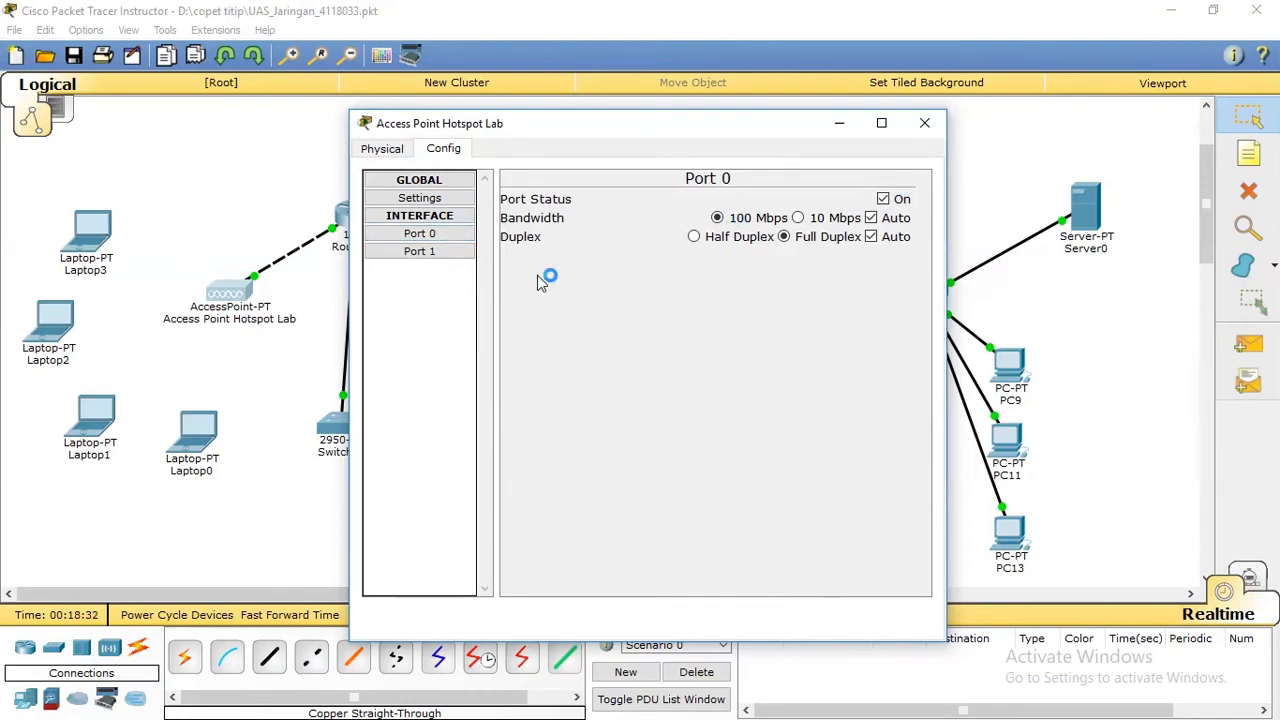
click(428, 251)
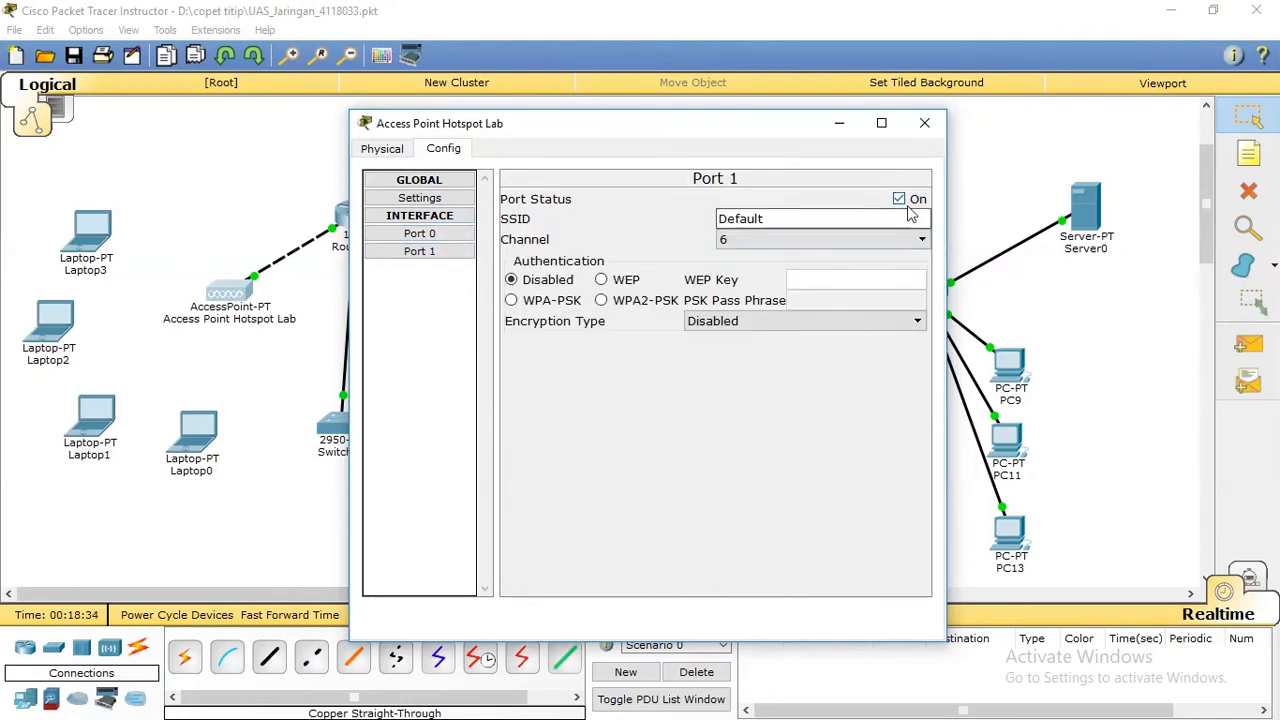
click(870, 220)
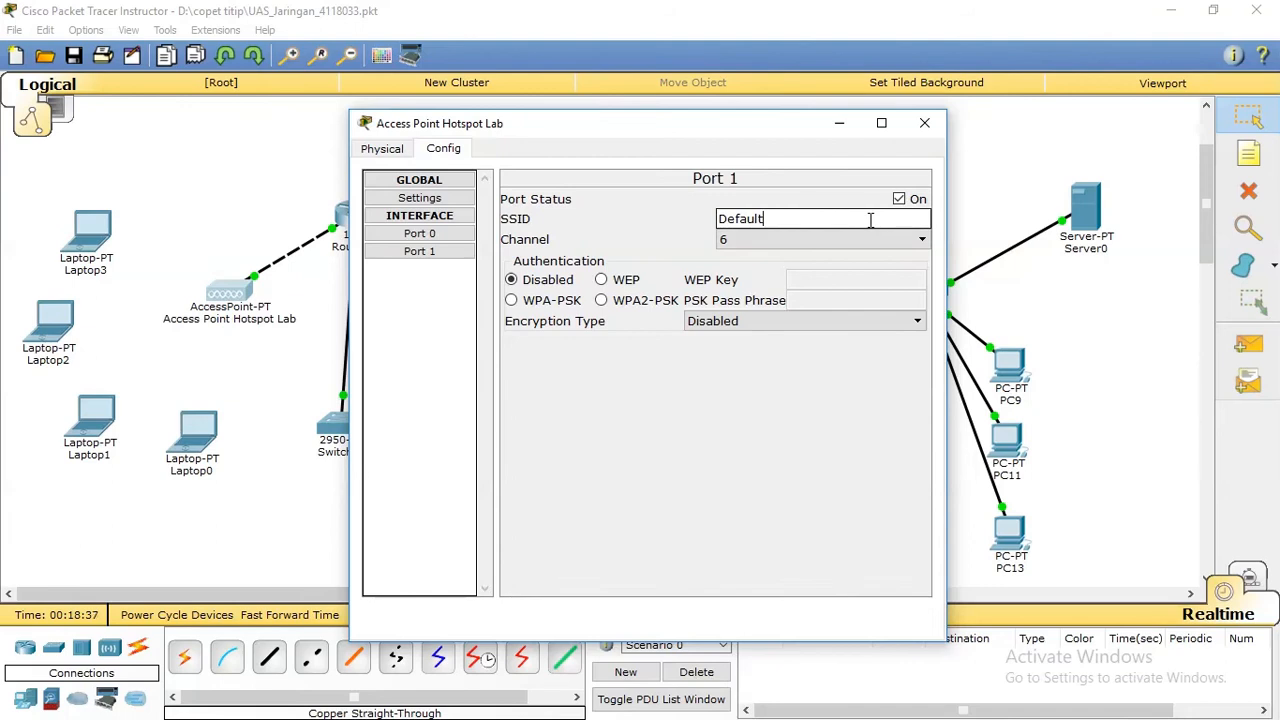
key(BackSpace)
key(BackSpace)
key(BackSpace)
key(BackSpace)
key(BackSpace)
key(BackSpace)
key(BackSpace)
text(HOTSPOT LAB)
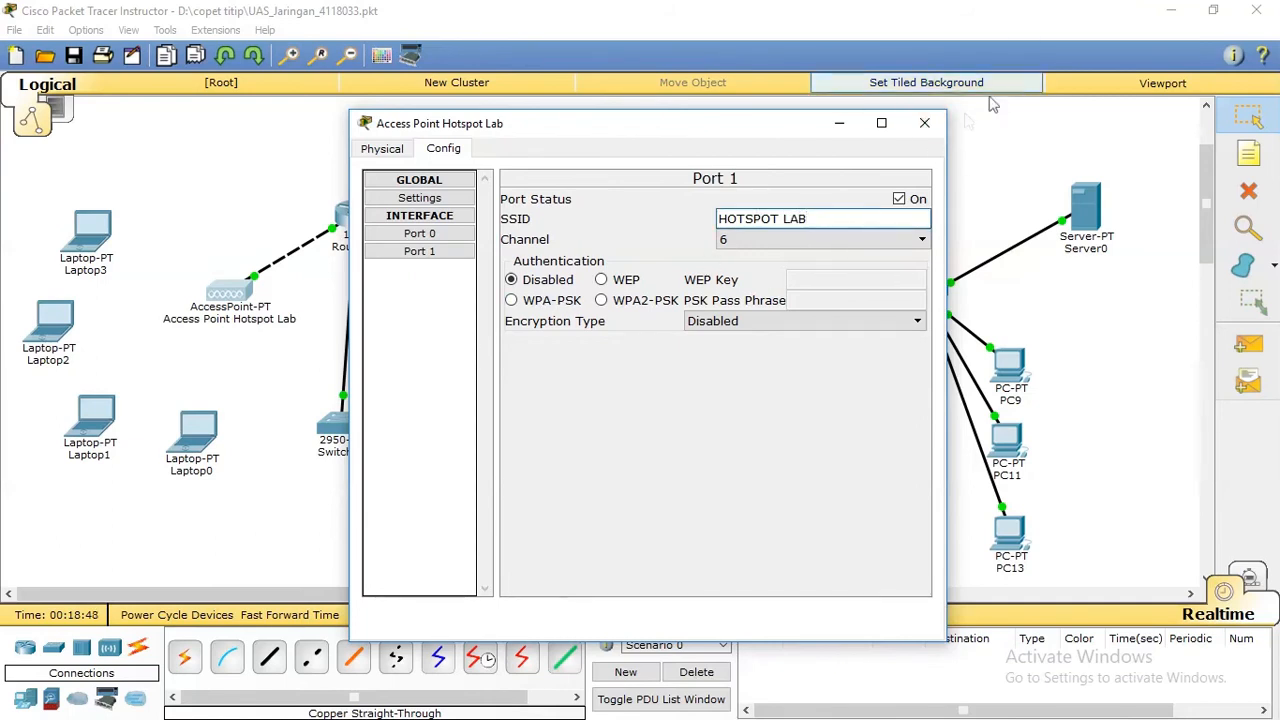
click(924, 123)
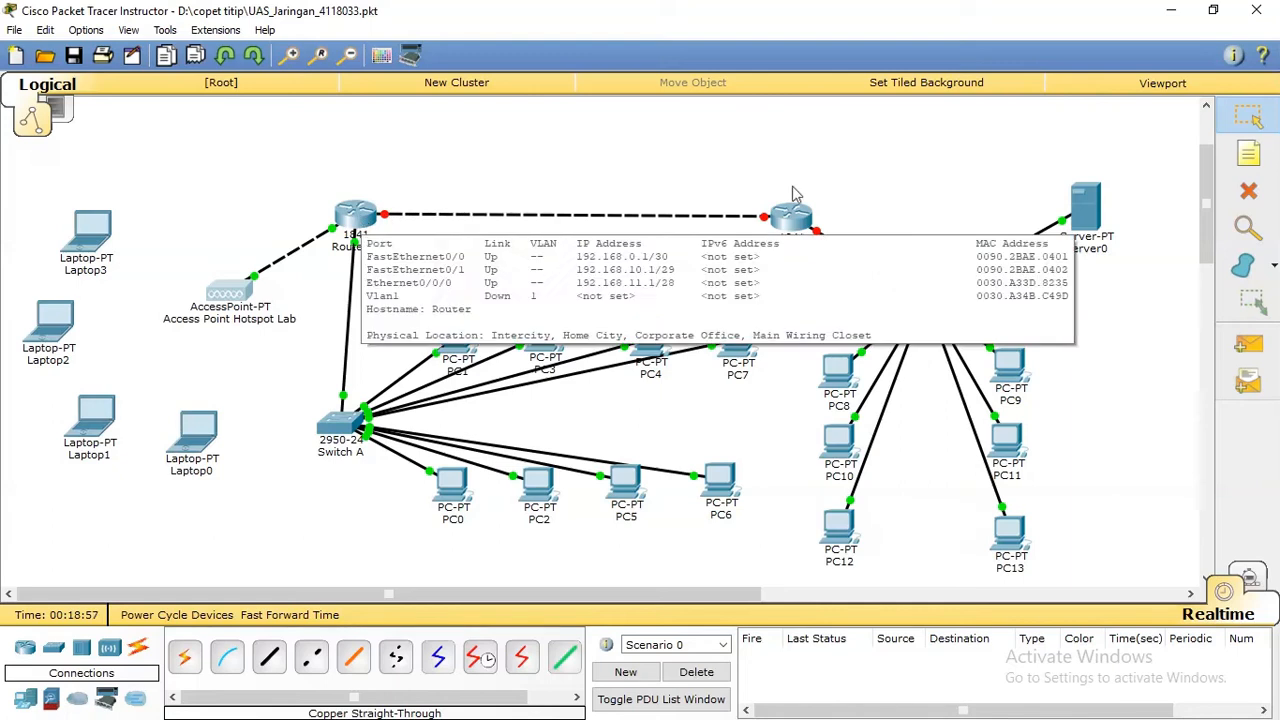
Look over Router A's static and RIP routing settings, and close the router's window.
mouse_move(791, 222)
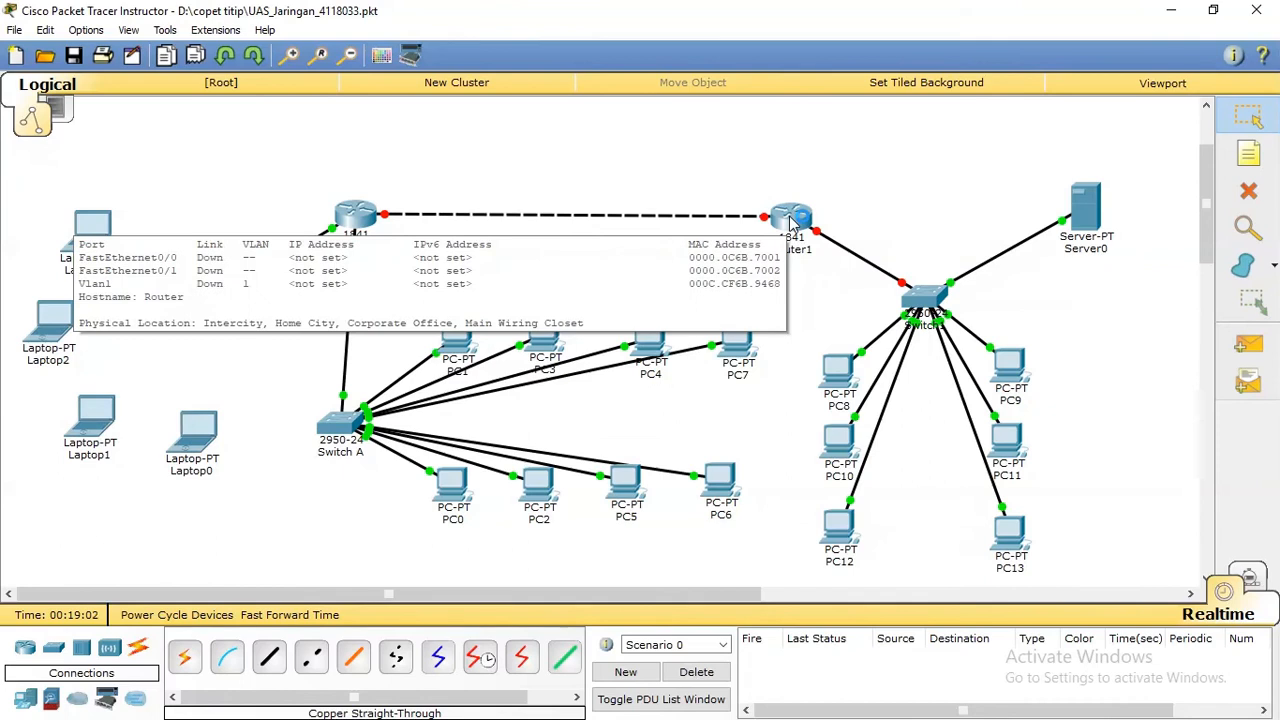
click(355, 213)
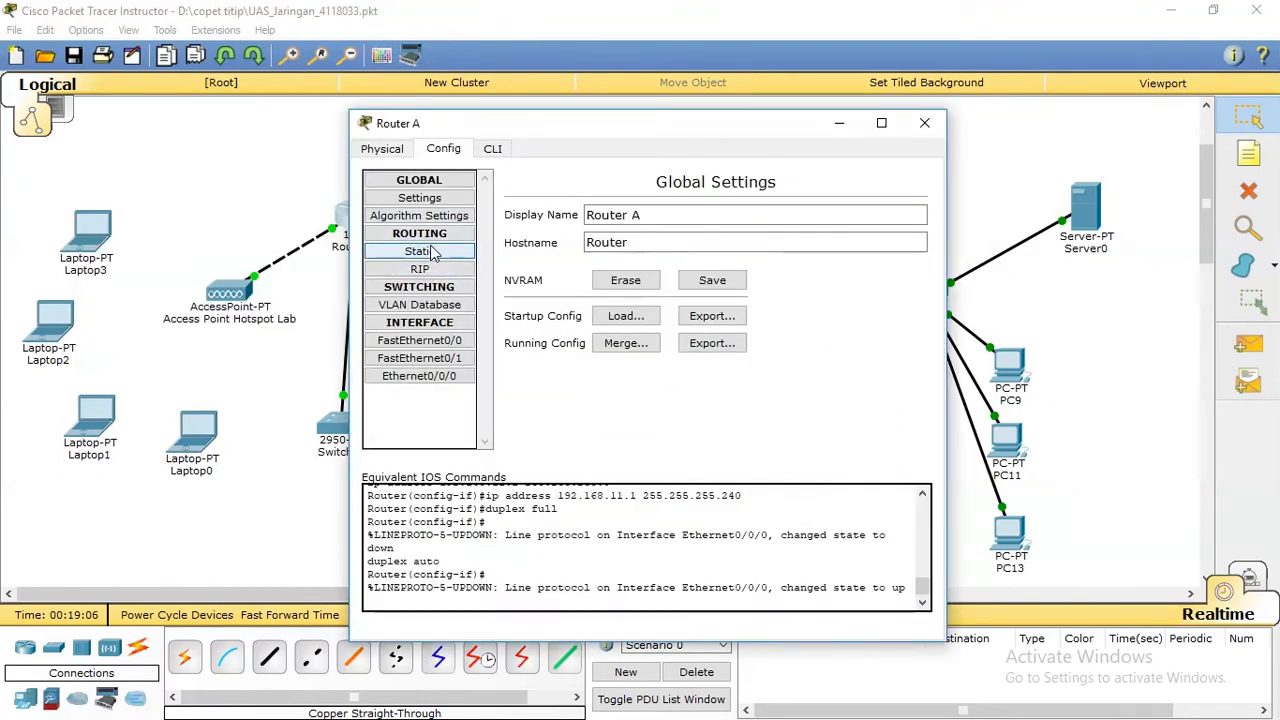
click(428, 251)
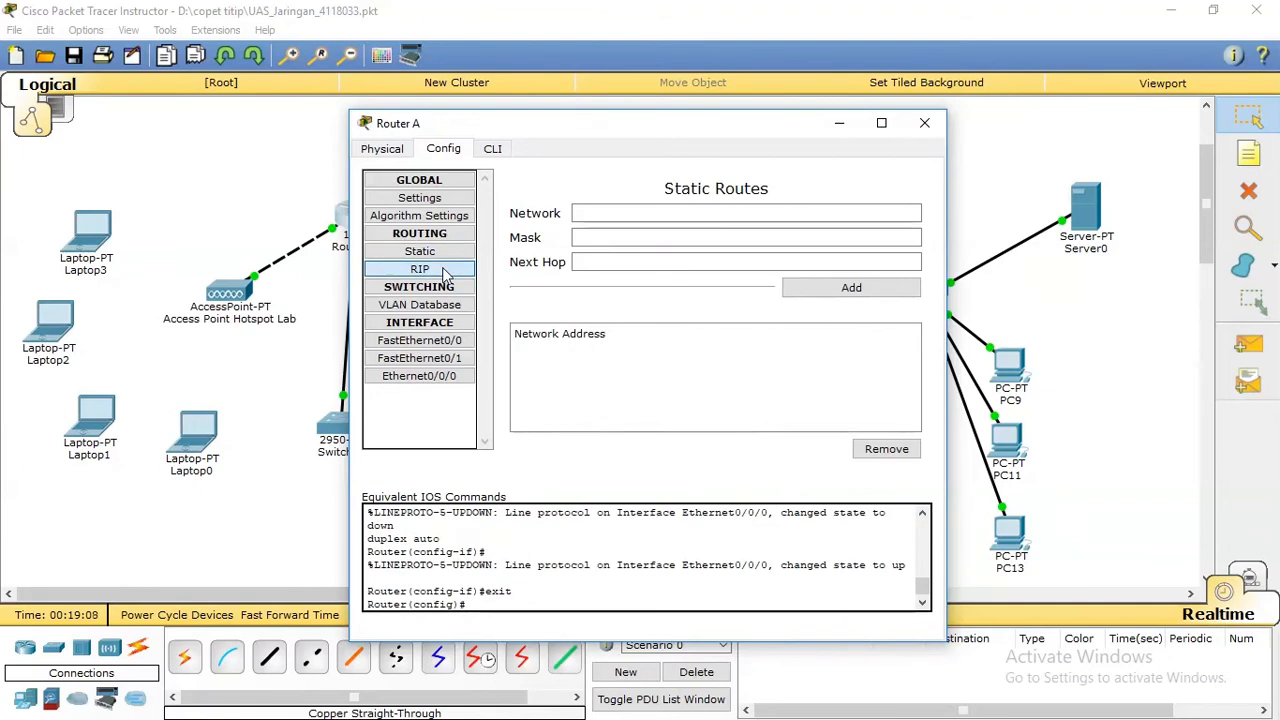
click(420, 269)
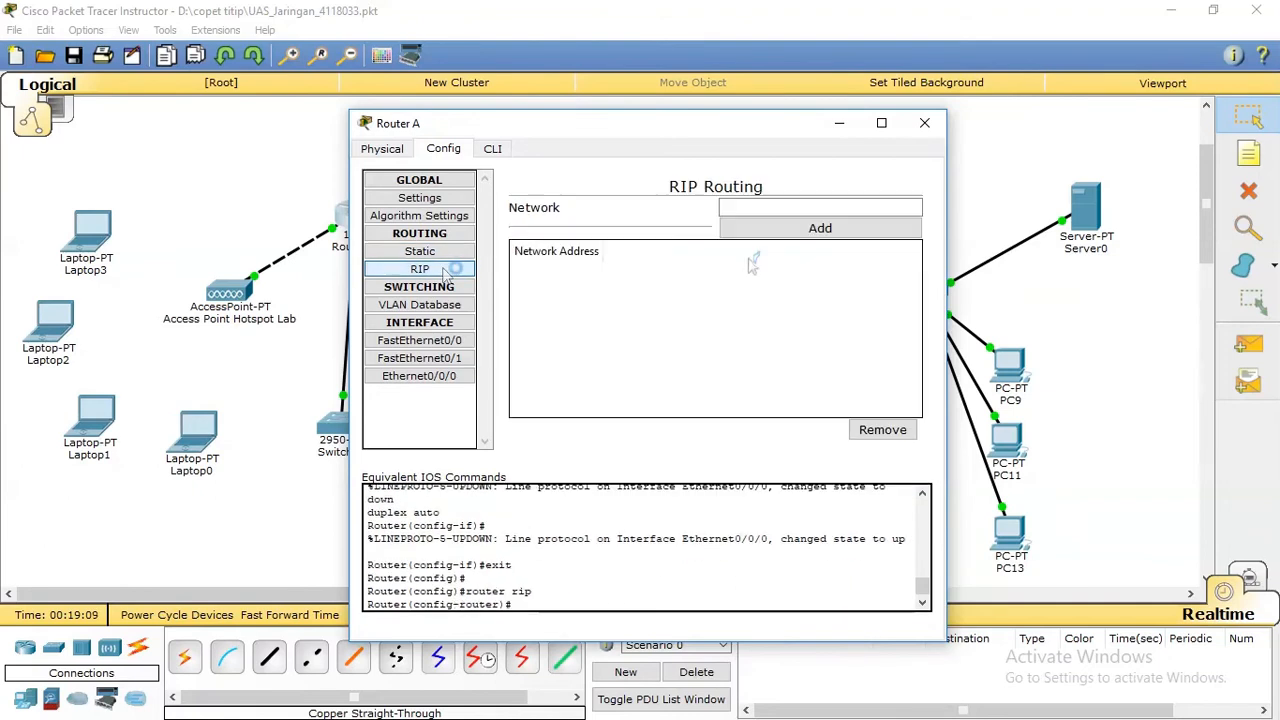
click(921, 122)
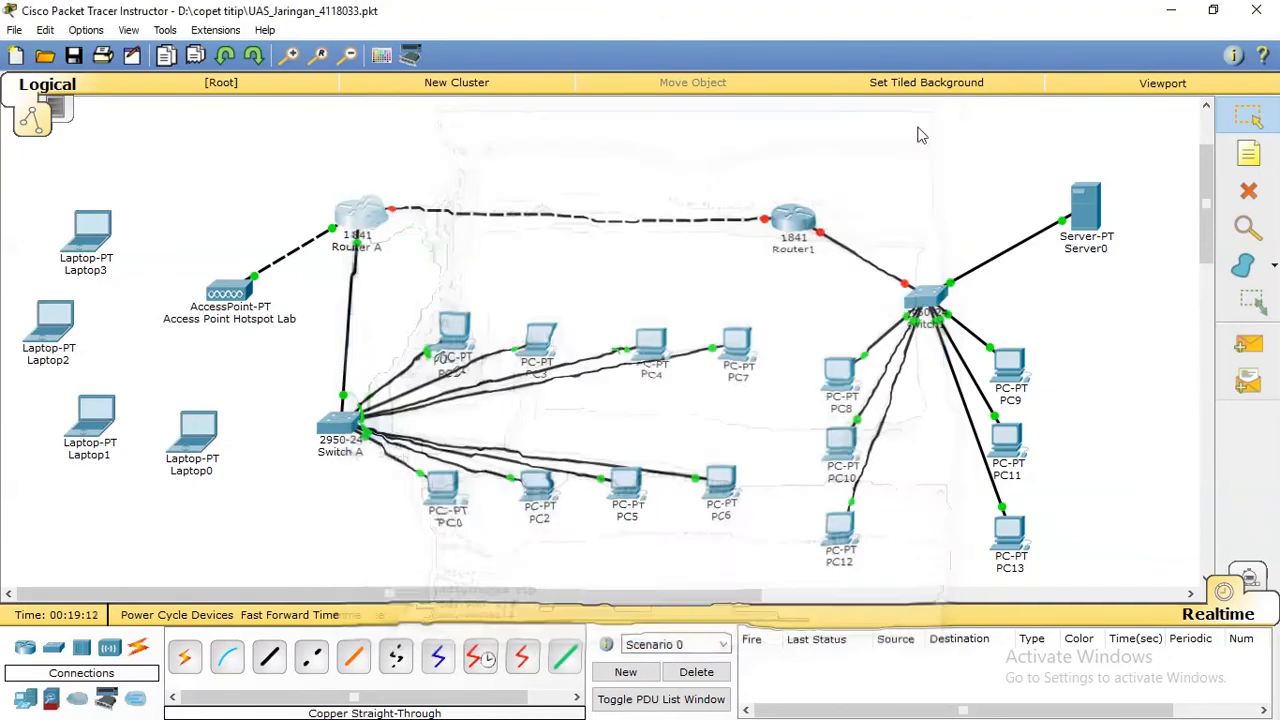
Enter Router B as both the display name and the hostname of Router1.
click(793, 220)
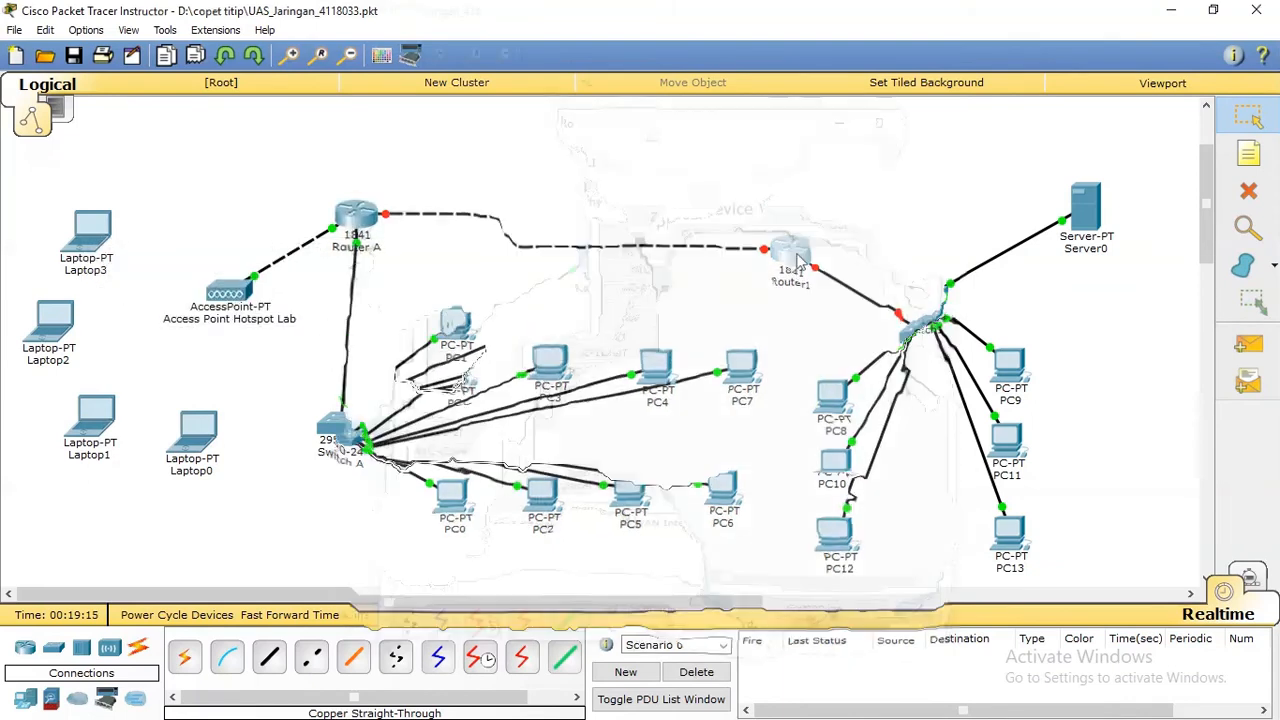
click(452, 155)
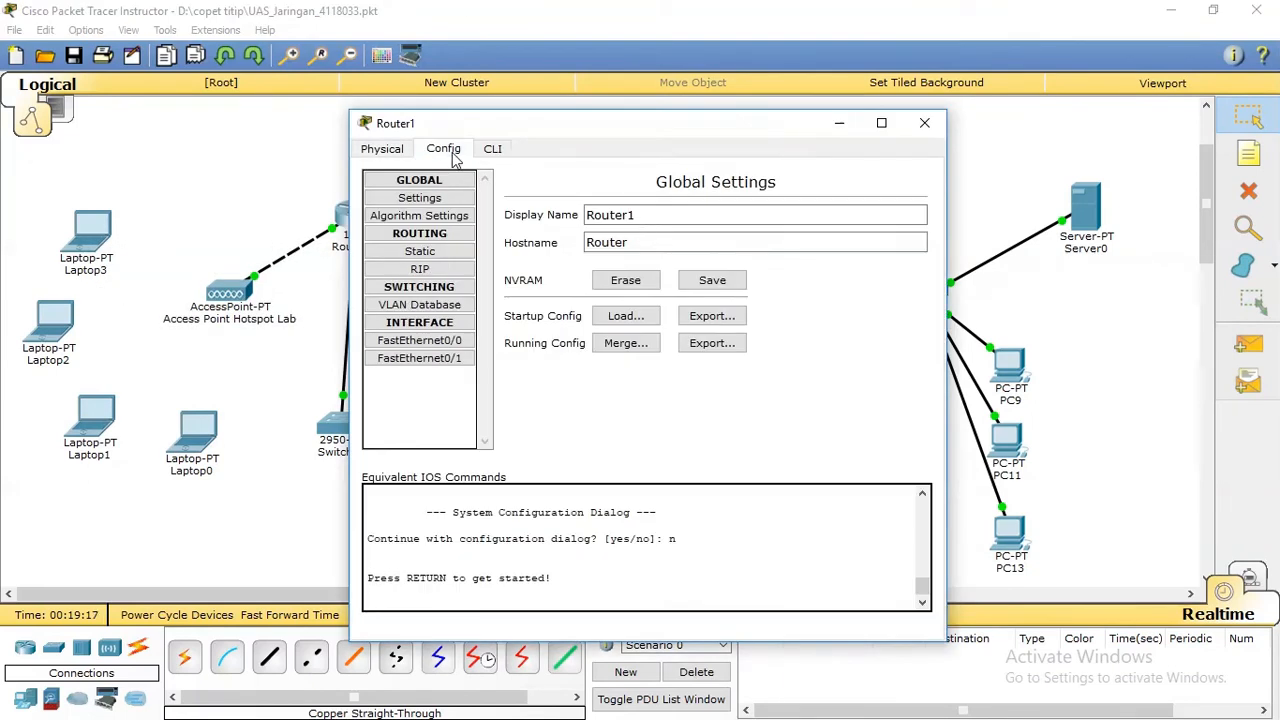
click(652, 214)
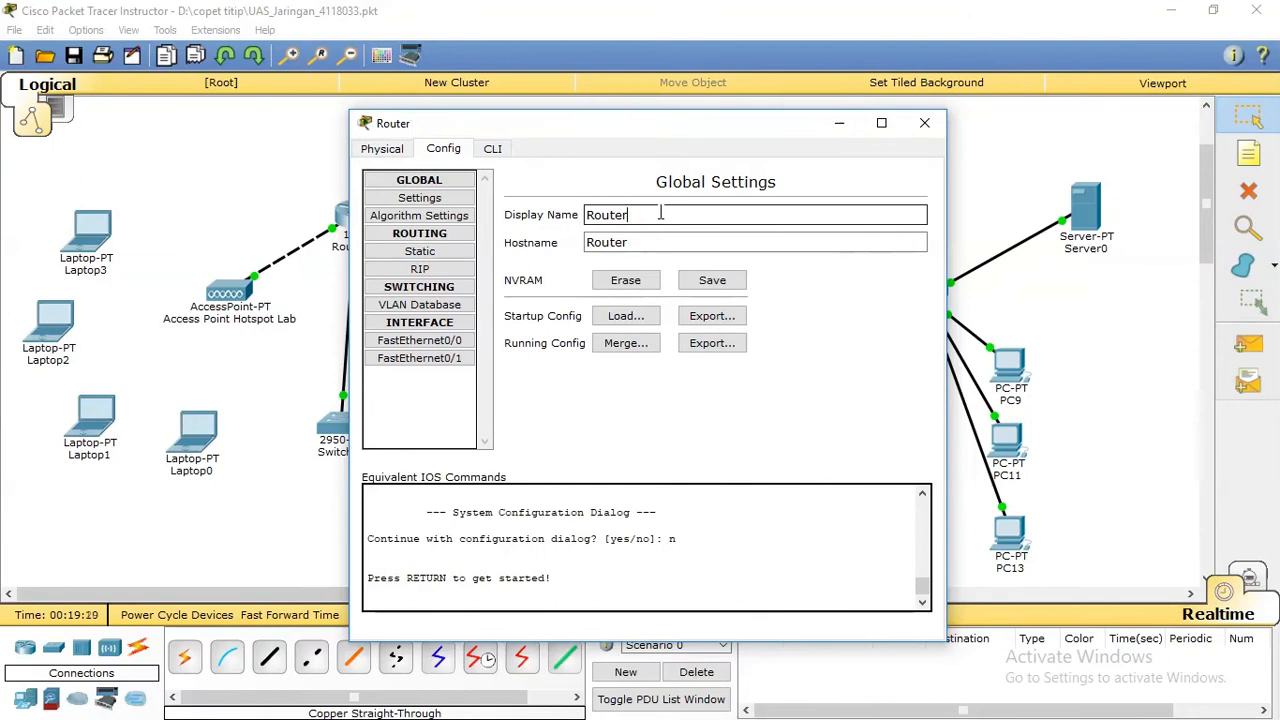
text(B)
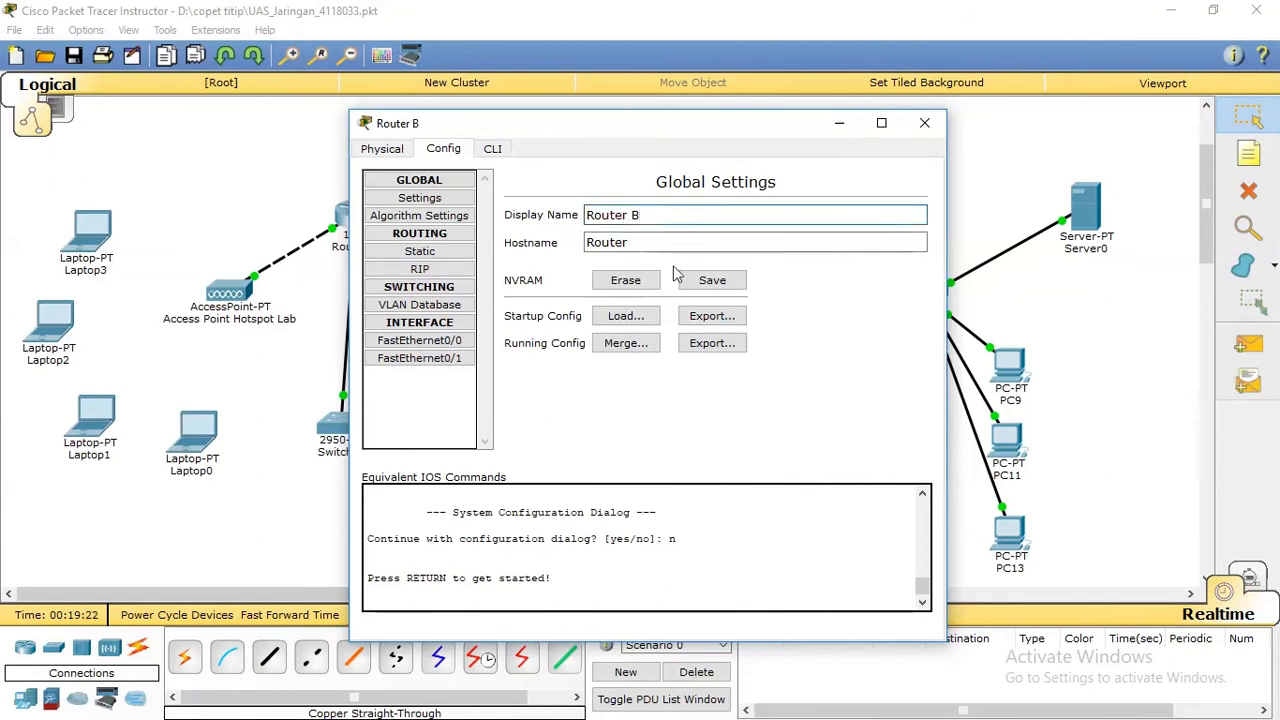
click(686, 242)
text(B)
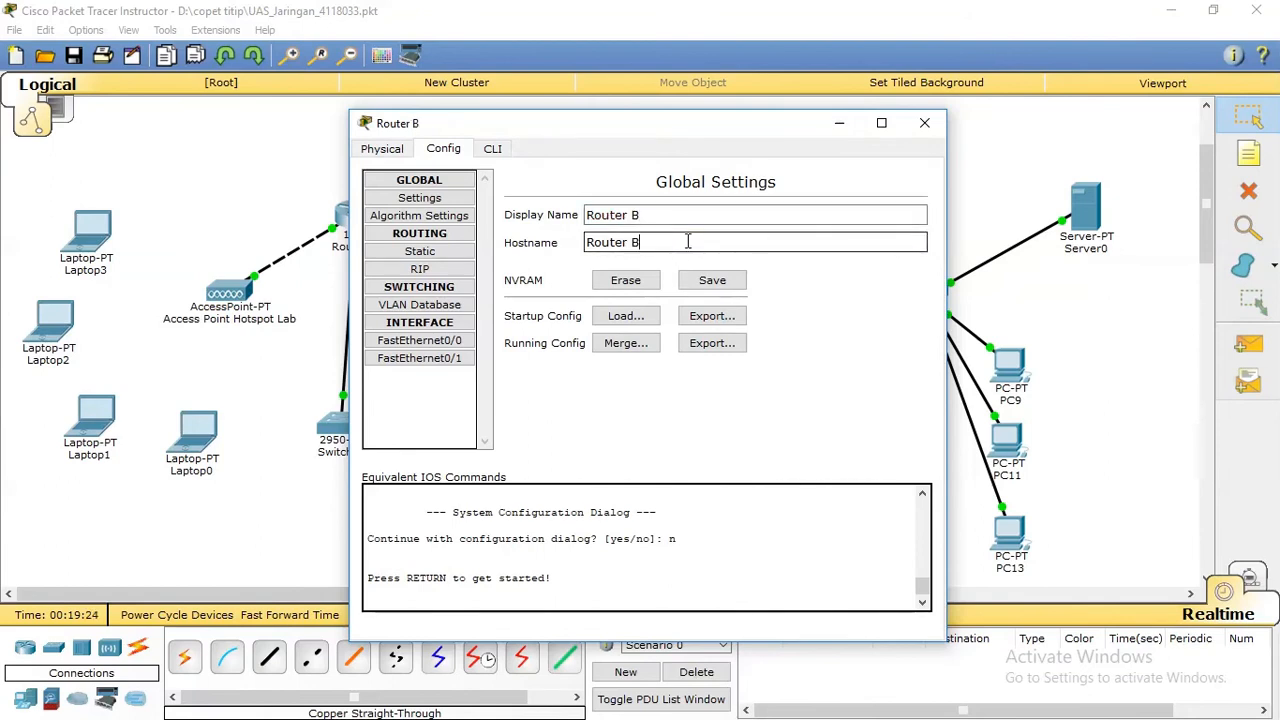
key(Return)
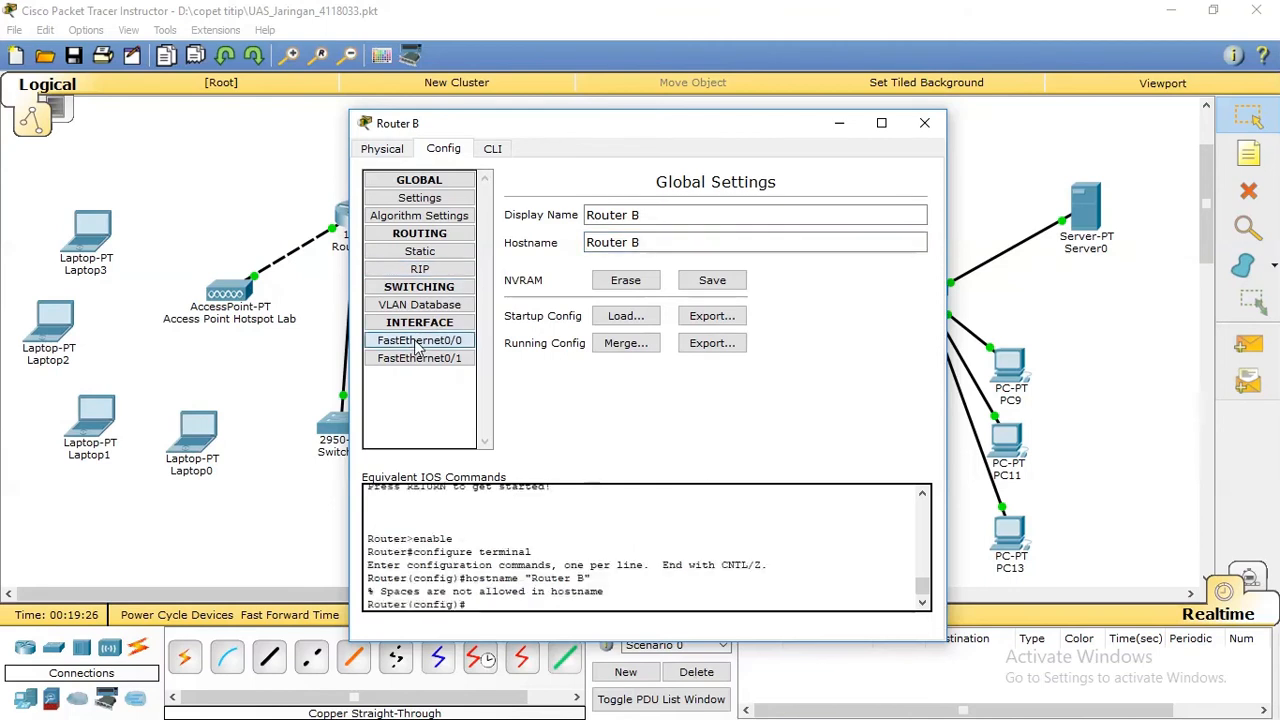
Turn on Router B's FastEthernet0/0 port and give it IP address 192.168.0.2 with subnet mask 255.255.255.252.
click(418, 342)
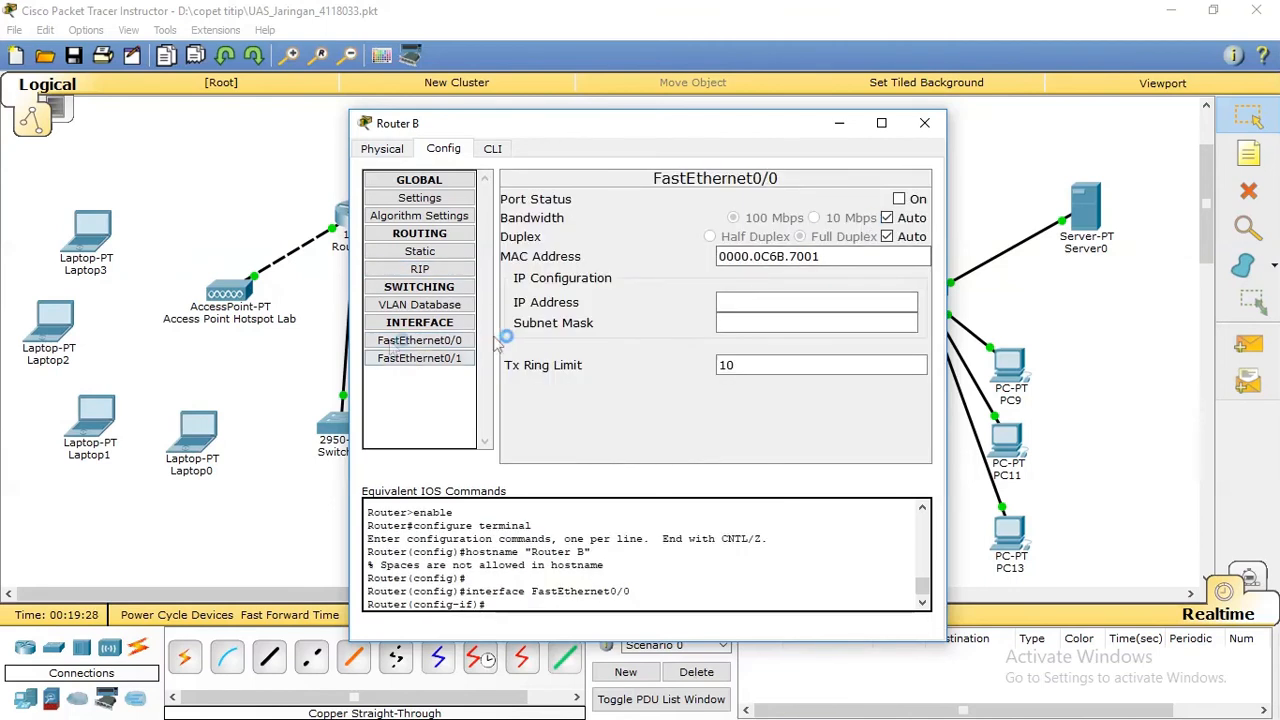
drag(645, 124, 662, 168)
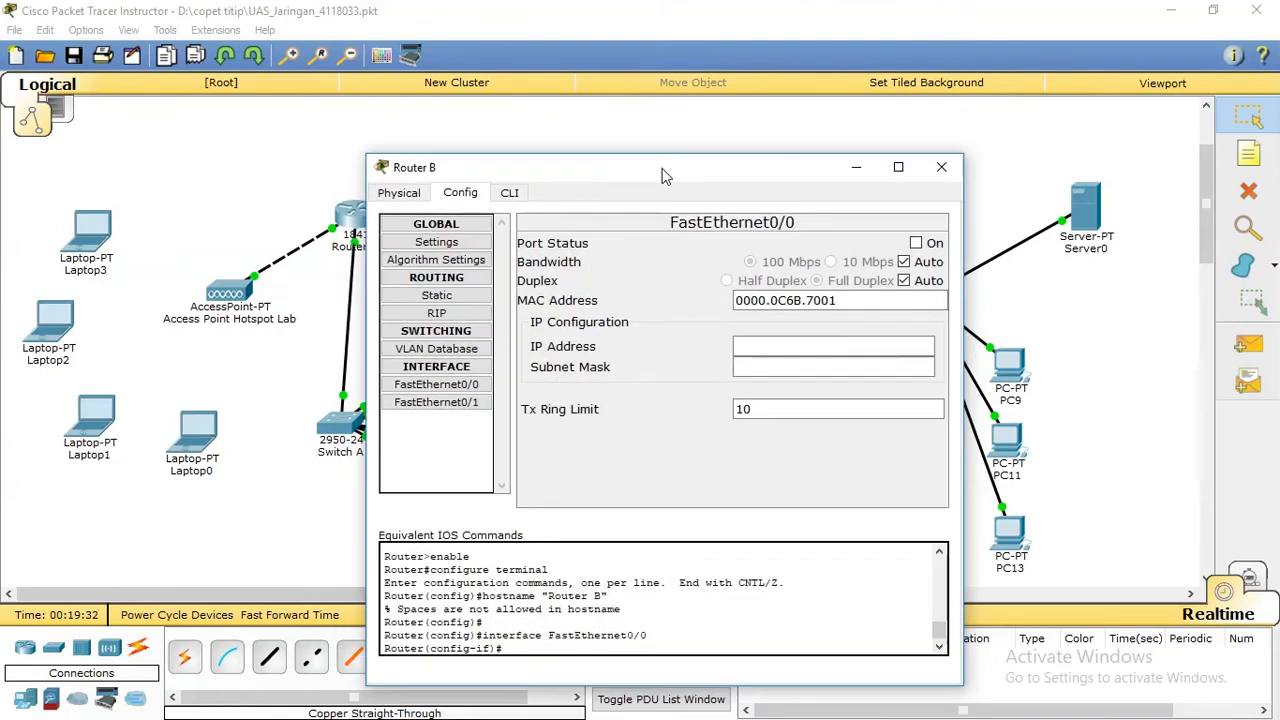
click(916, 243)
click(789, 347)
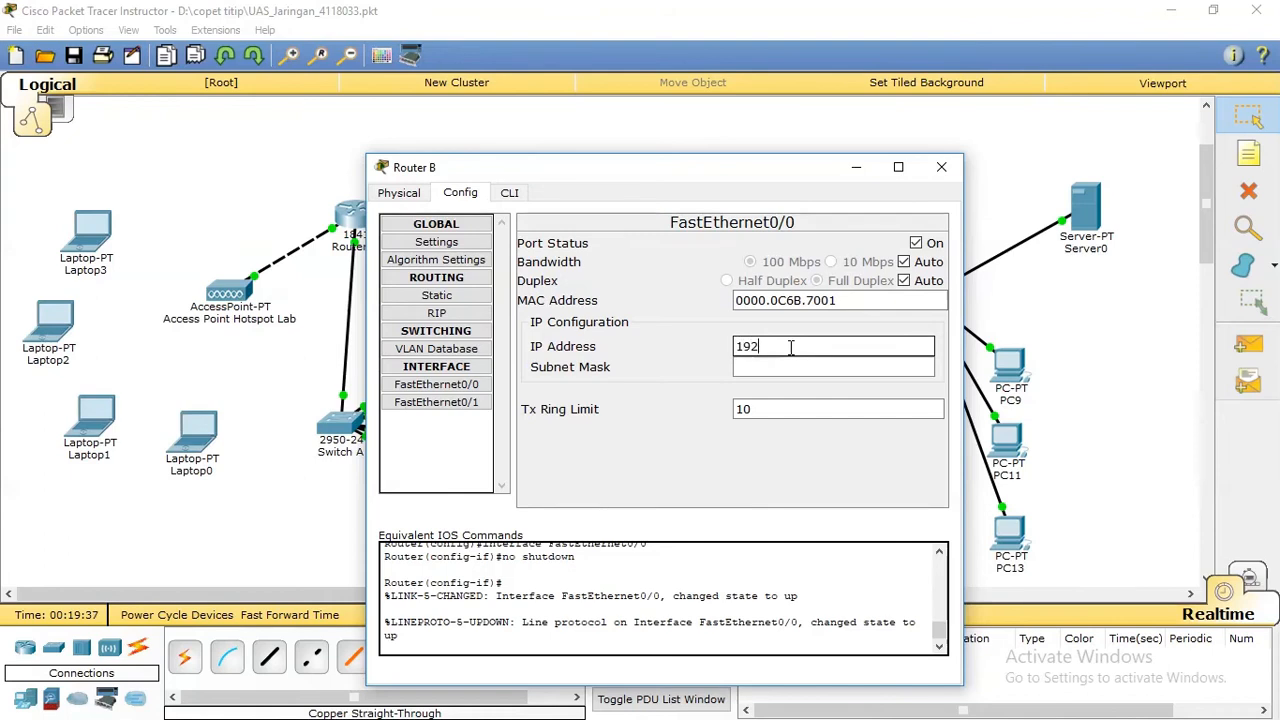
text(192.168.0.2)
click(861, 372)
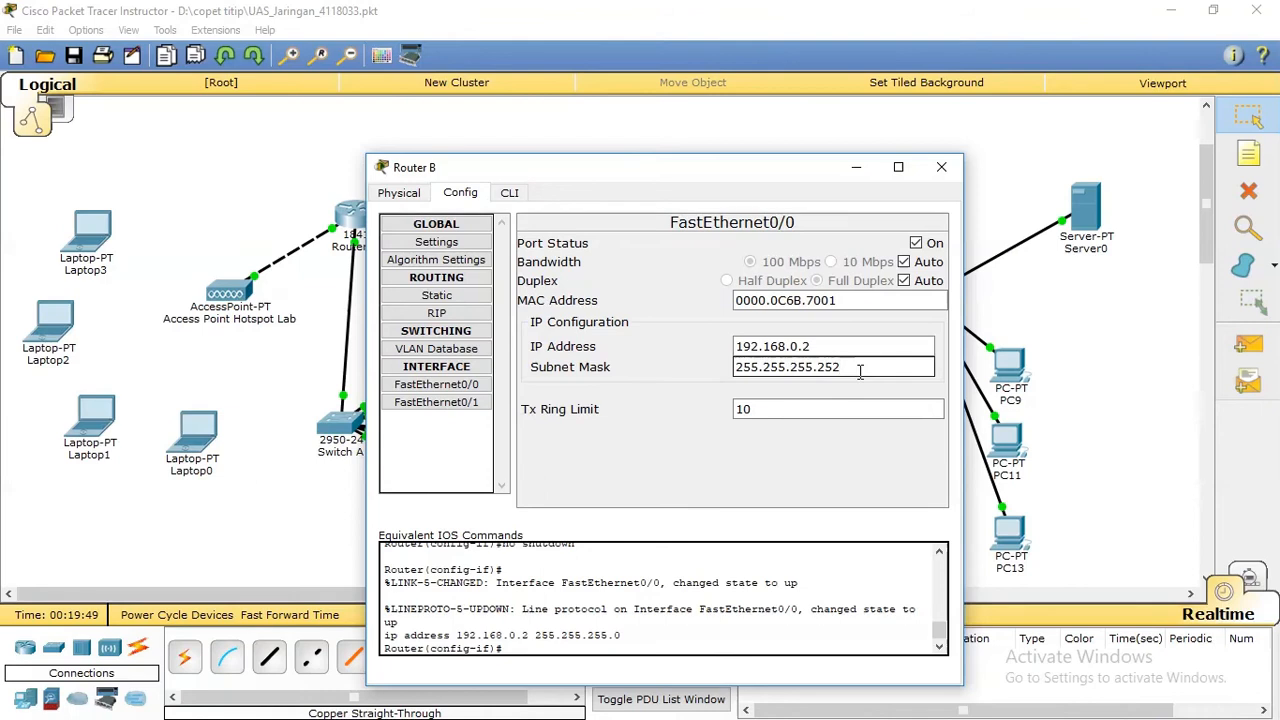
text(252)
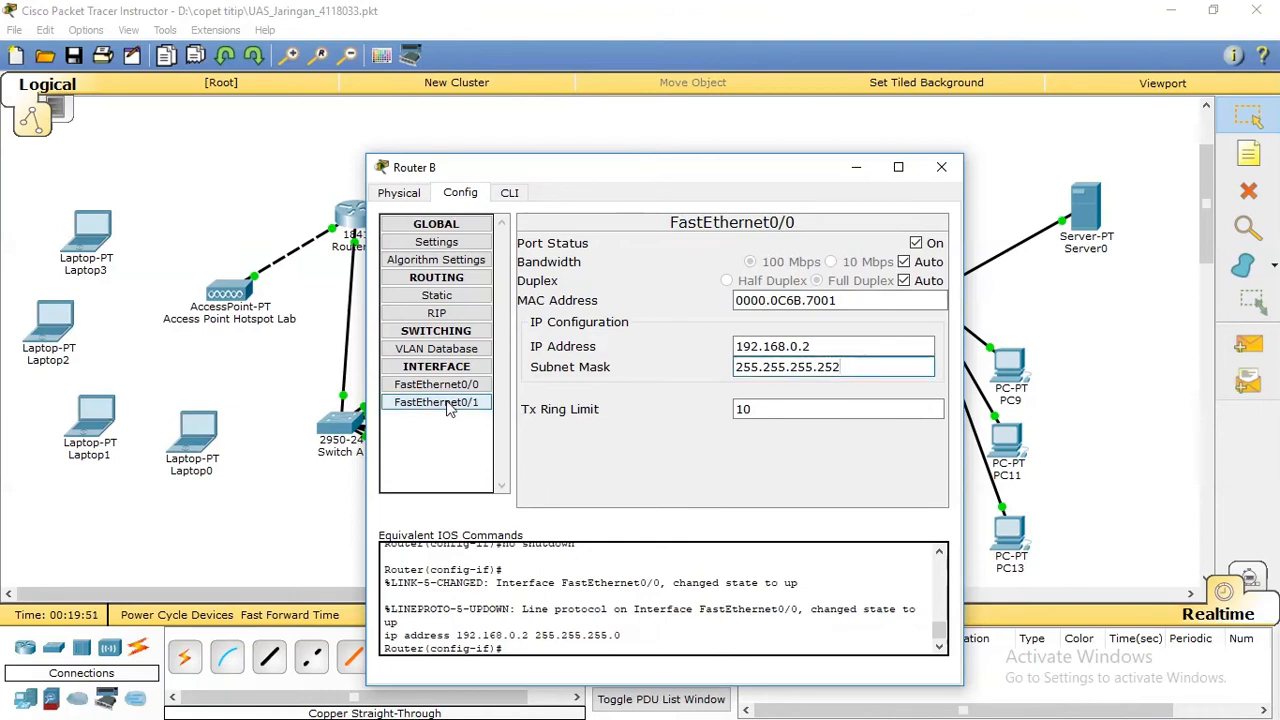
Turn on Router B's FastEthernet0/1 port and enter 192.168.12.1 as its IP address.
click(436, 402)
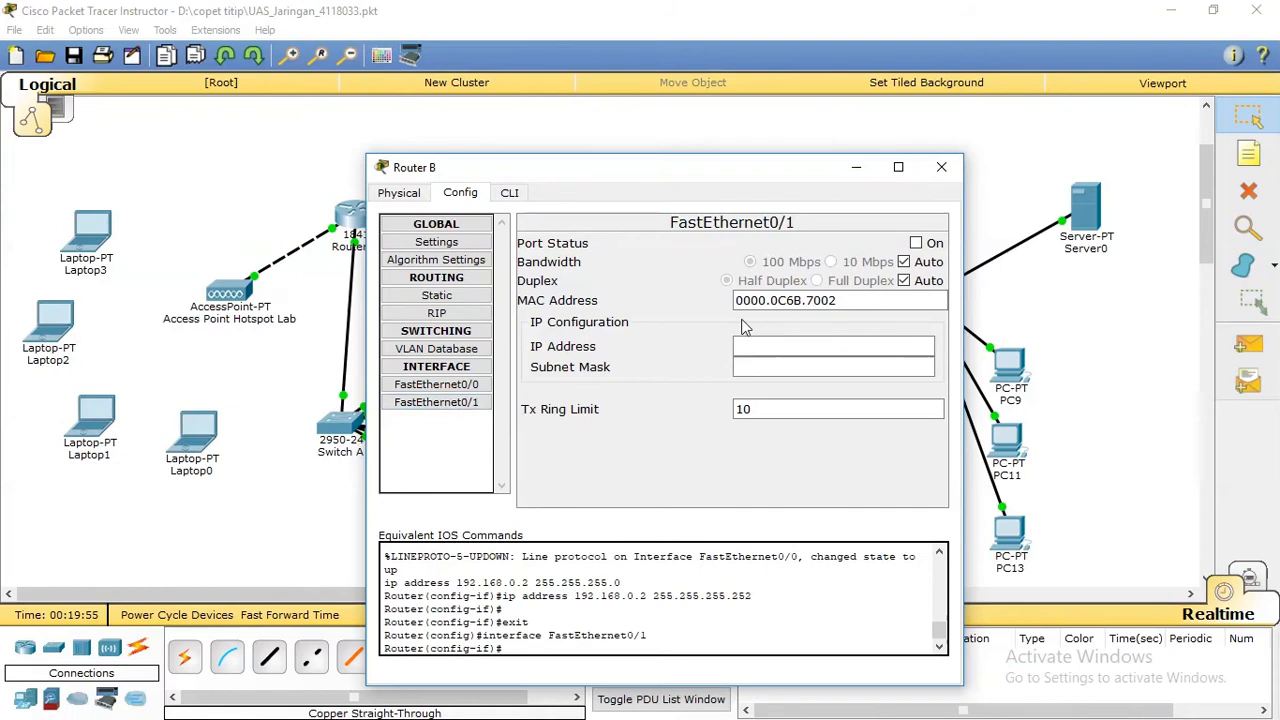
click(916, 243)
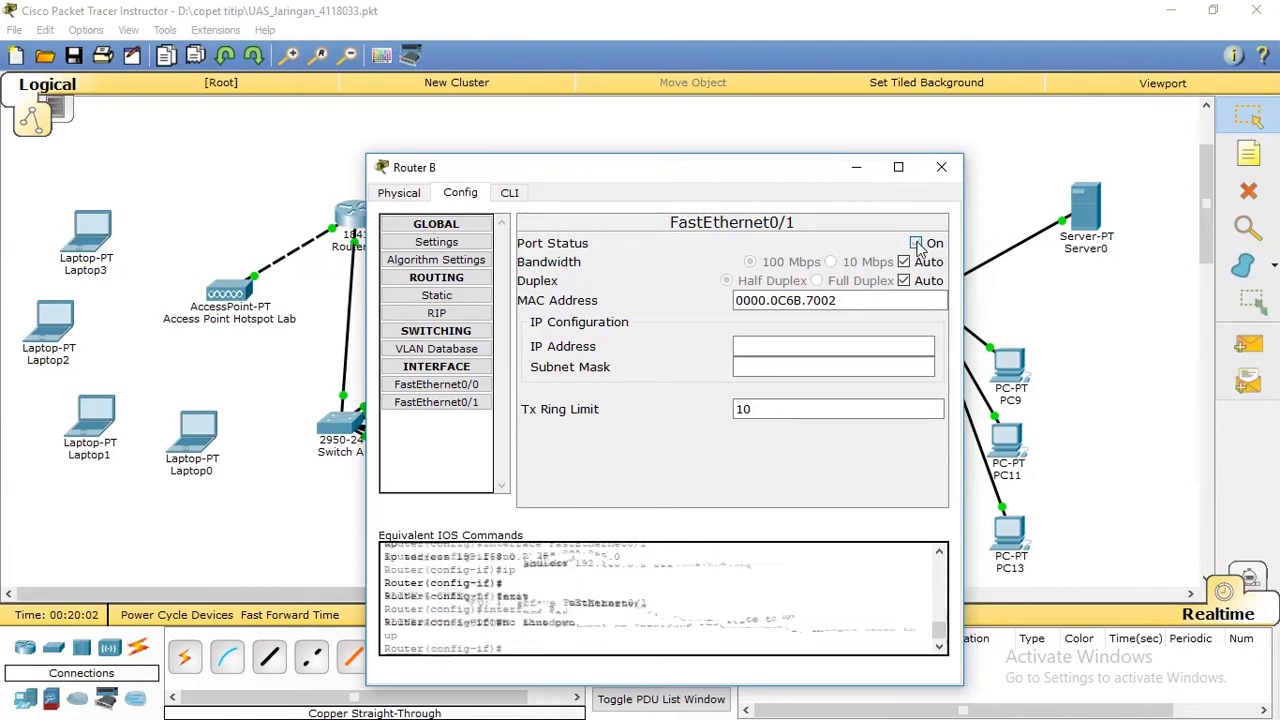
click(787, 342)
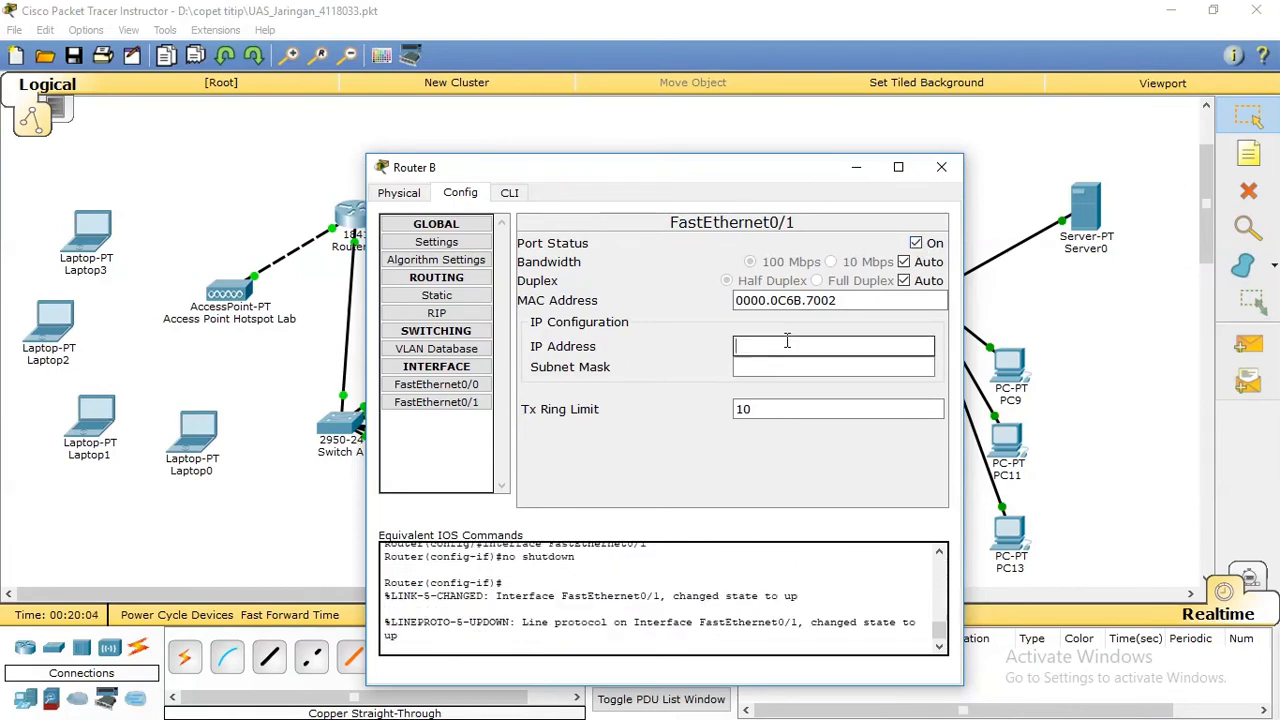
text(192.168.12.1)
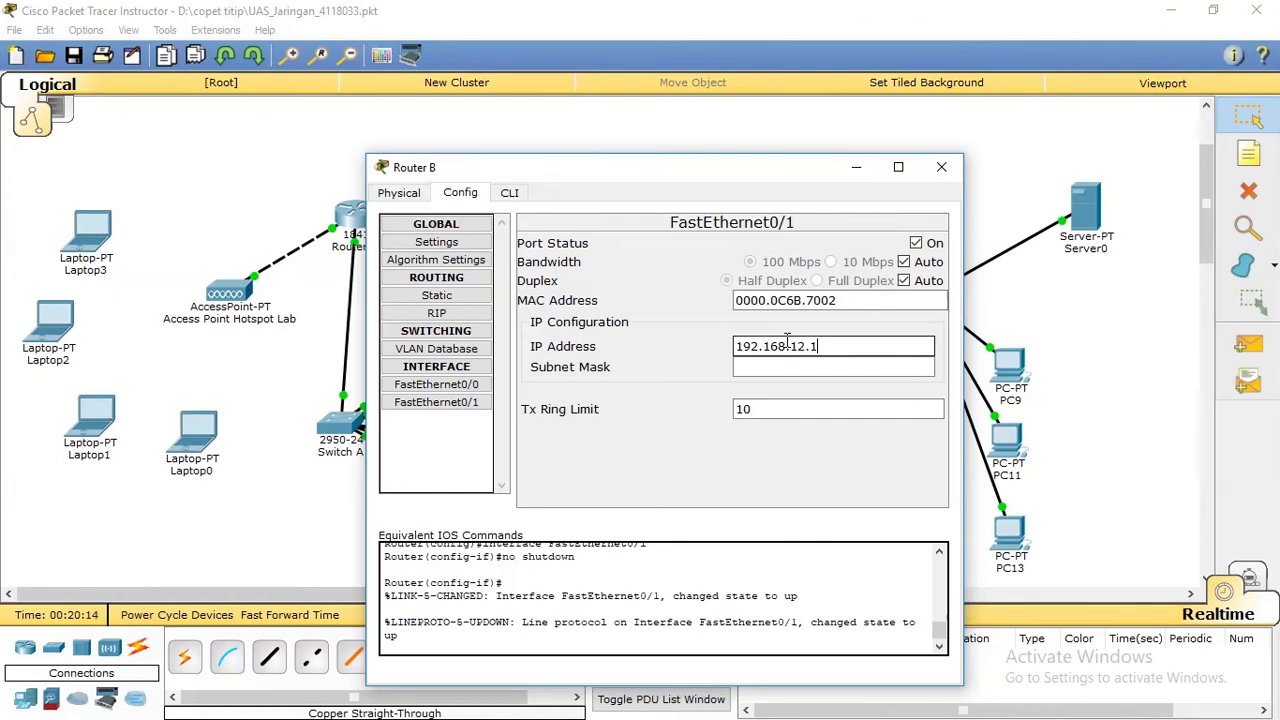
Set the subnet mask of Router B's FastEthernet0/1 to 255.255.255.240 and close the router's window.
click(889, 371)
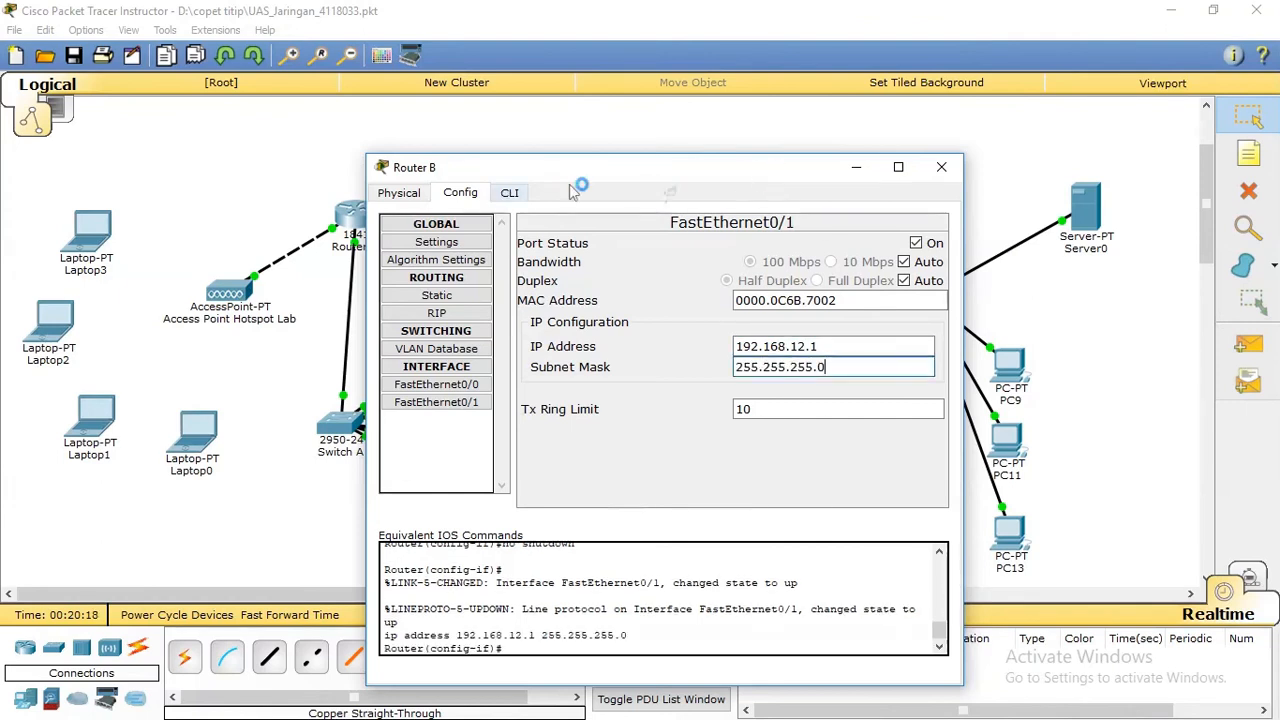
drag(727, 177, 366, 157)
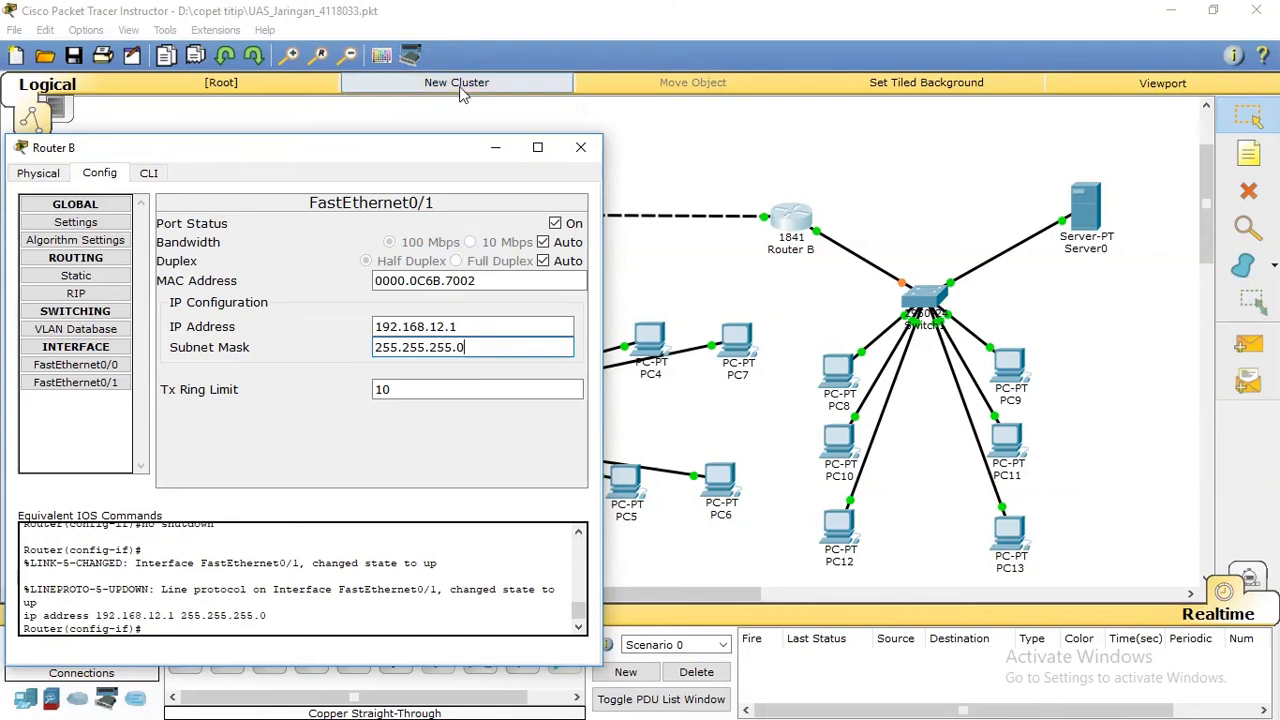
drag(366, 149, 617, 106)
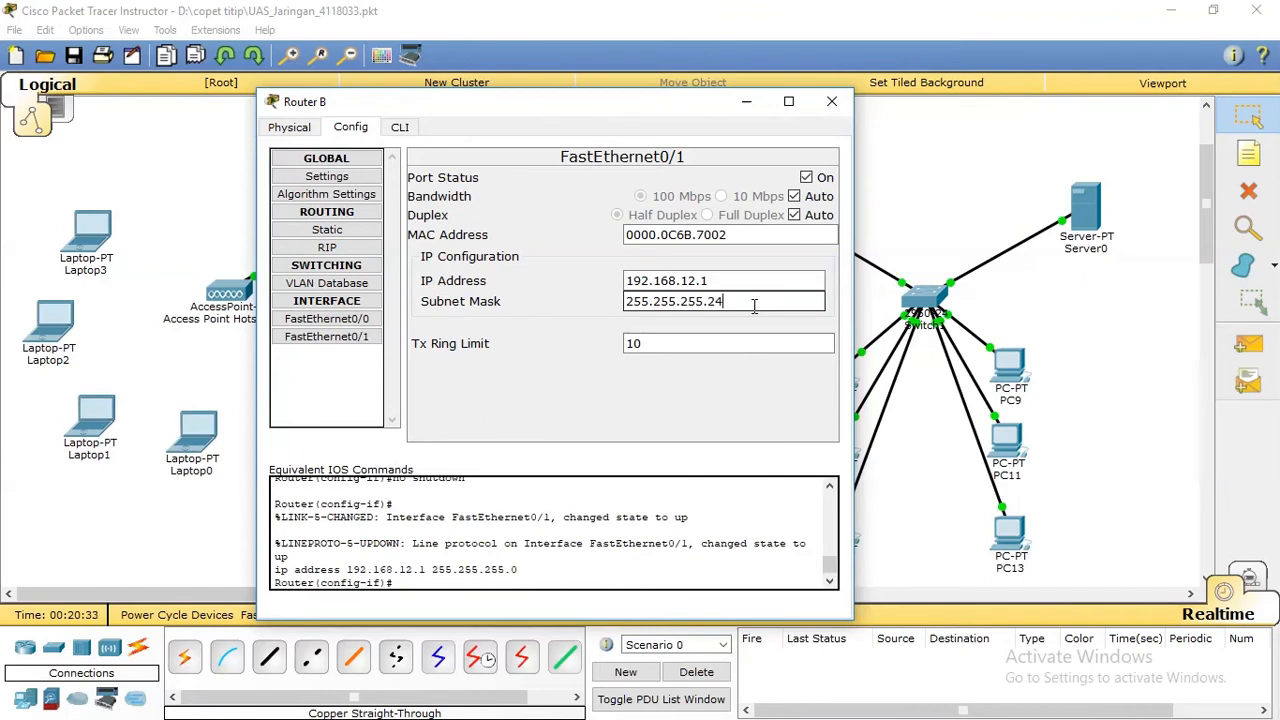
text(0)
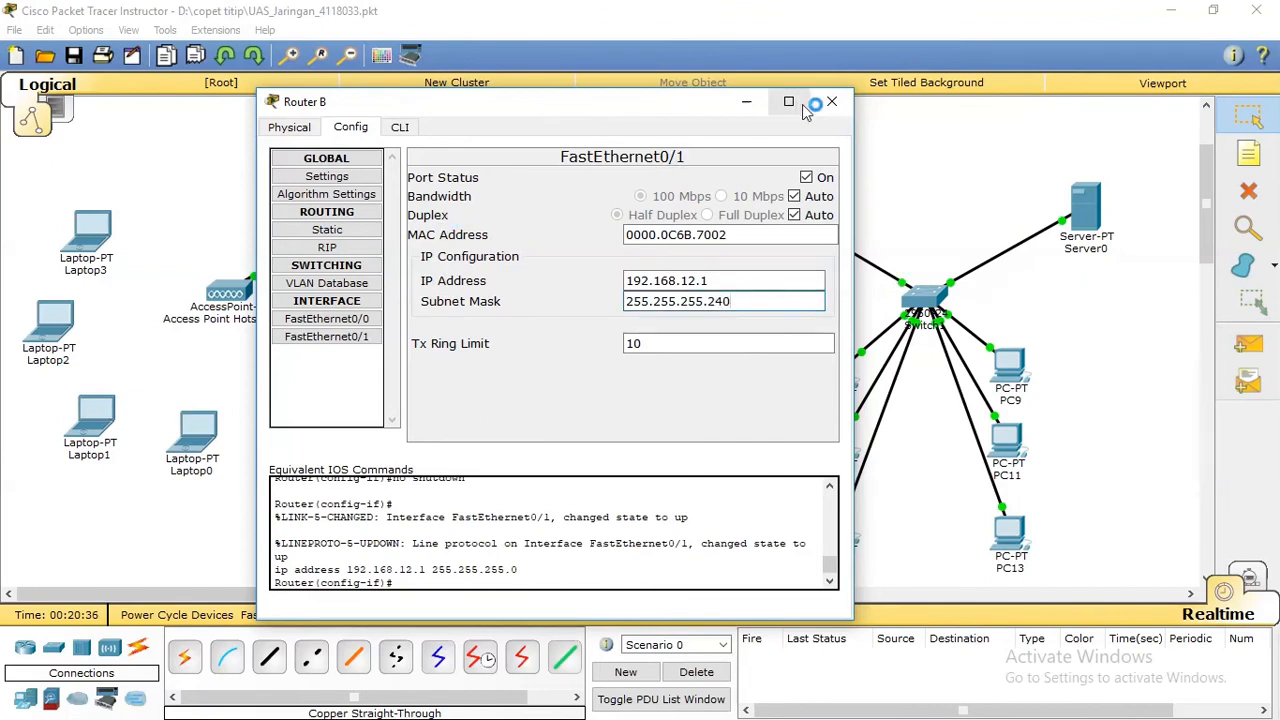
click(838, 102)
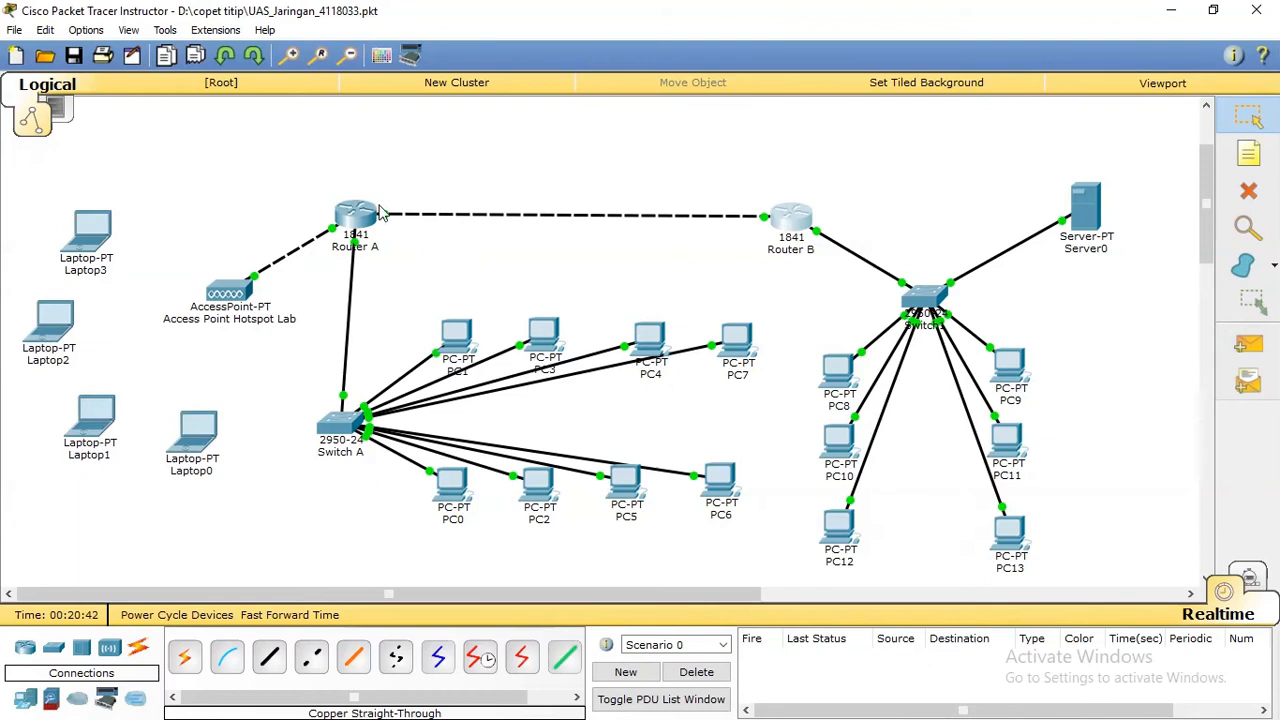
Enter Switch B as both the display name and the hostname of Switch1 and close its window.
mouse_move(792, 220)
mouse_move(806, 230)
click(932, 300)
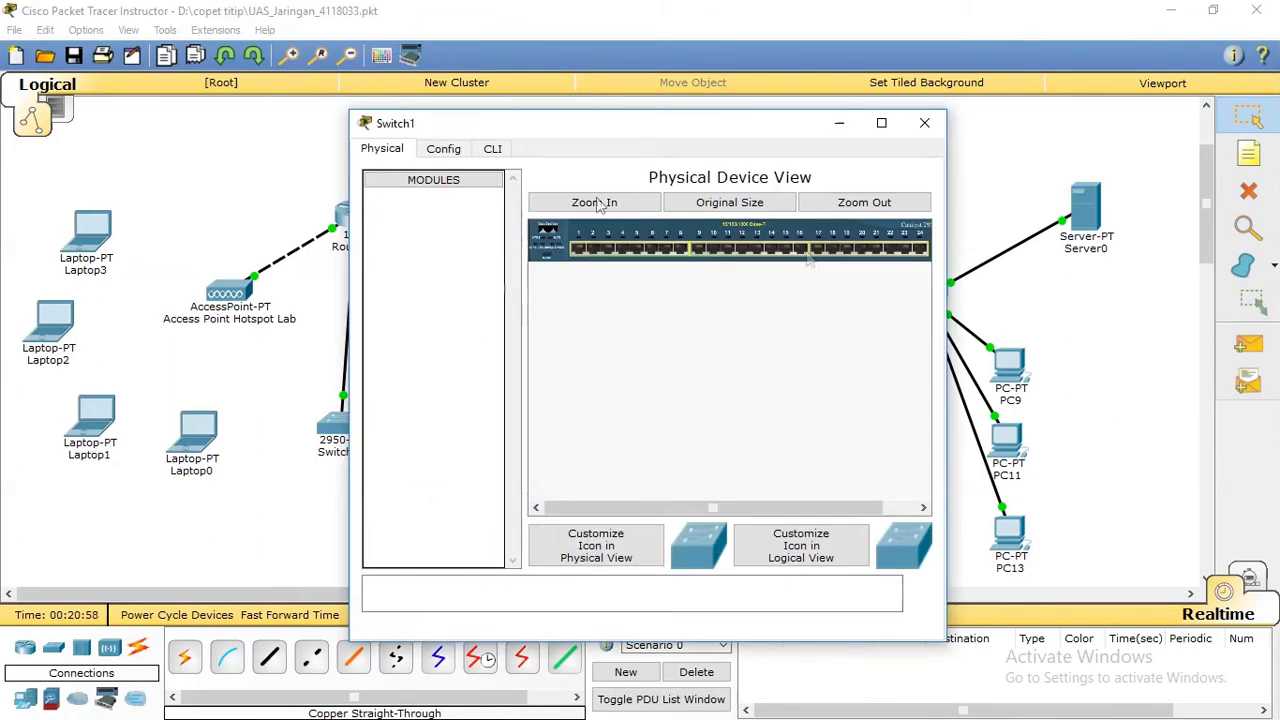
click(436, 155)
click(656, 210)
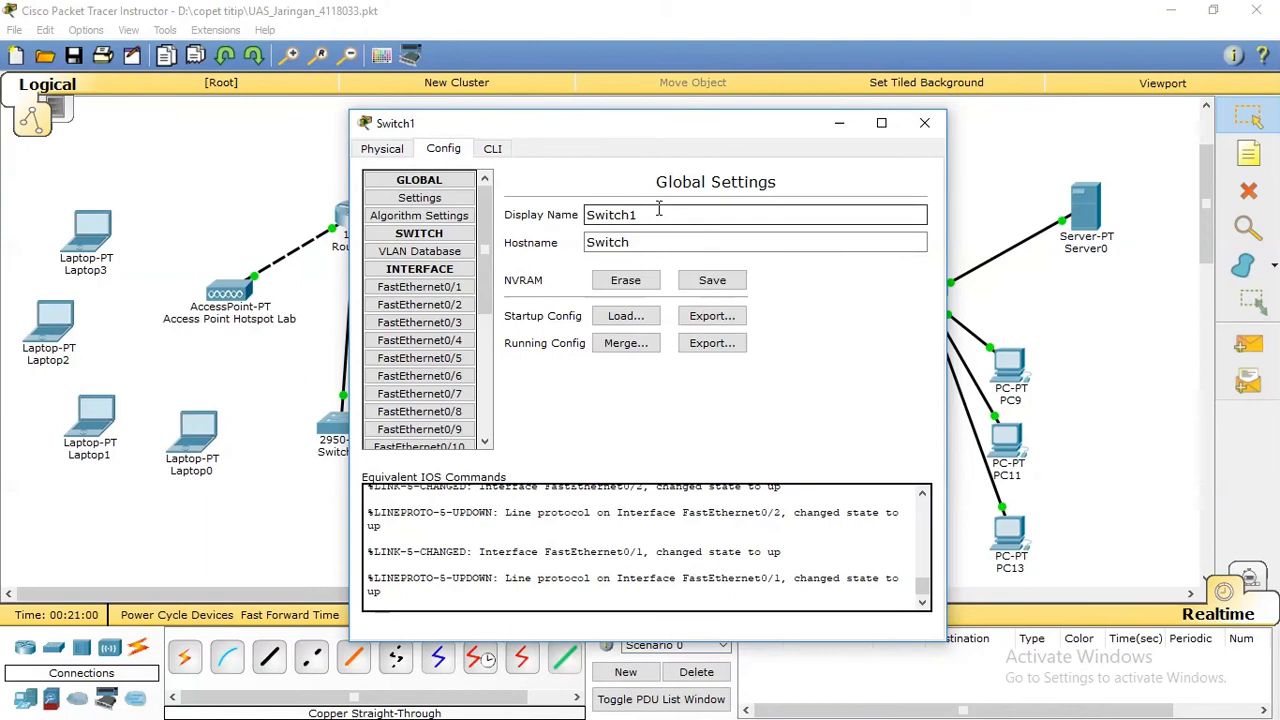
key(BackSpace)
text(B)
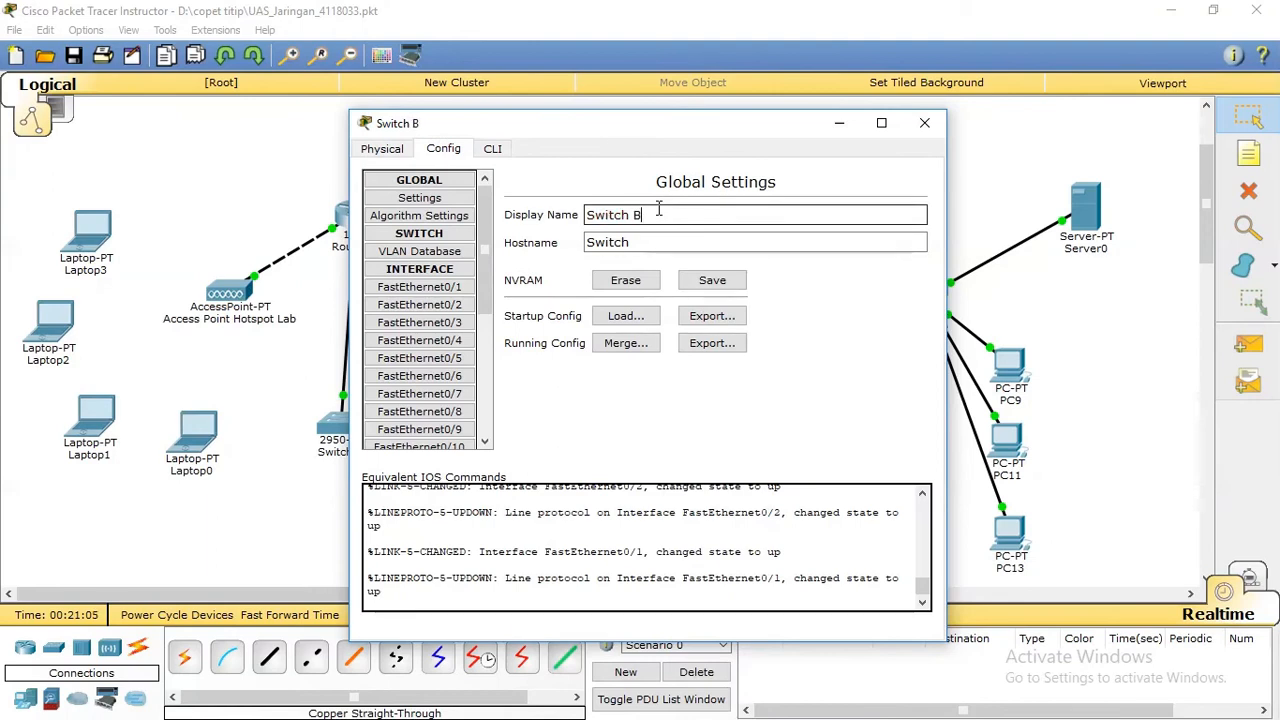
click(694, 238)
text(B)
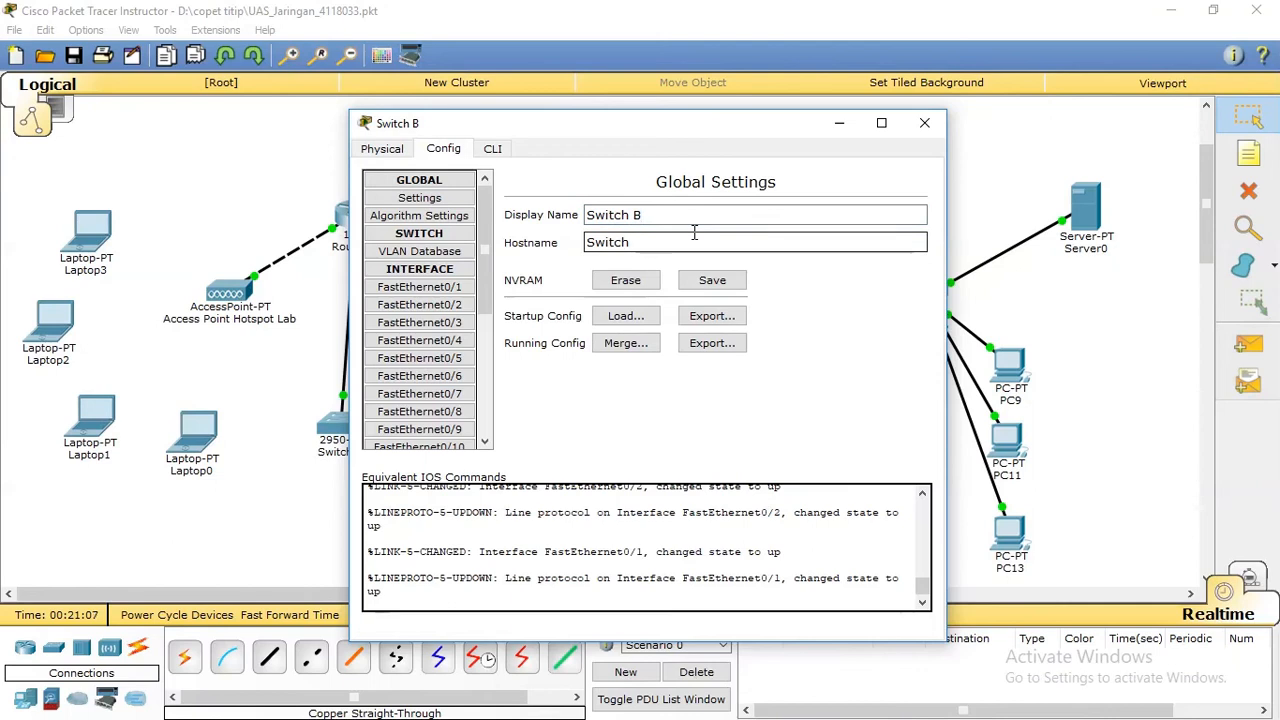
click(924, 122)
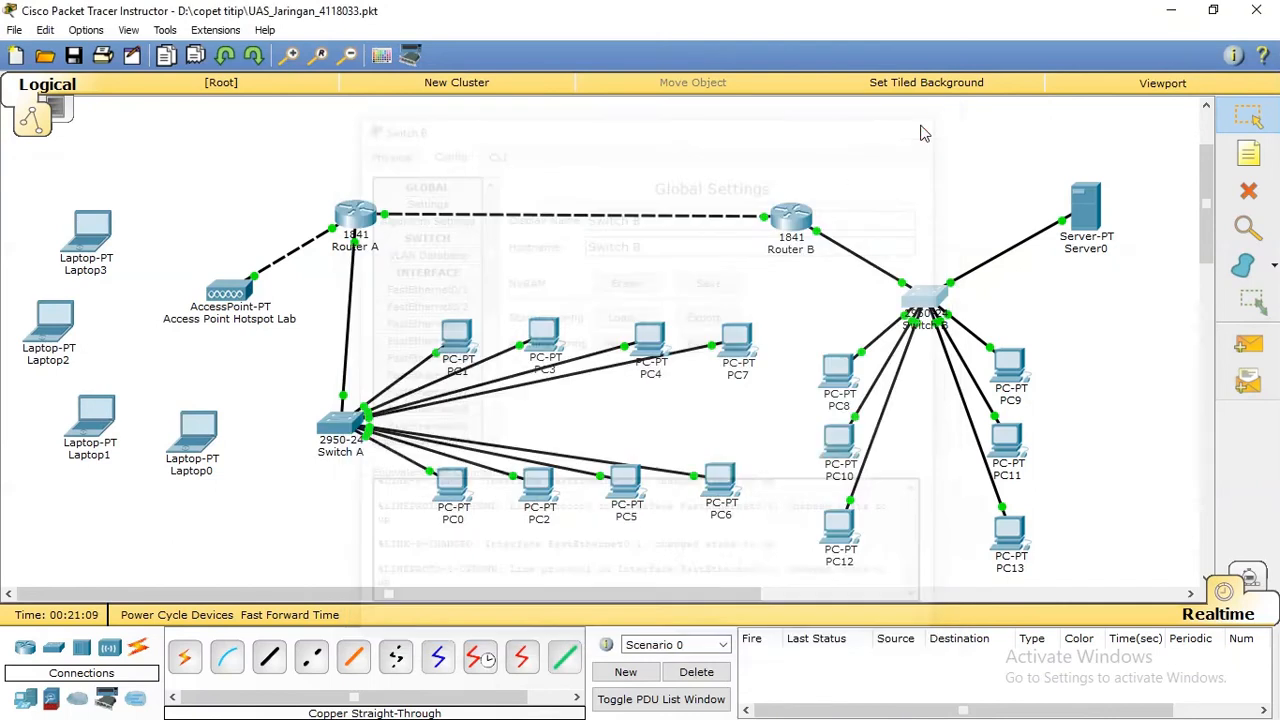
Change the display name of Server0 to Server Data.
click(1078, 212)
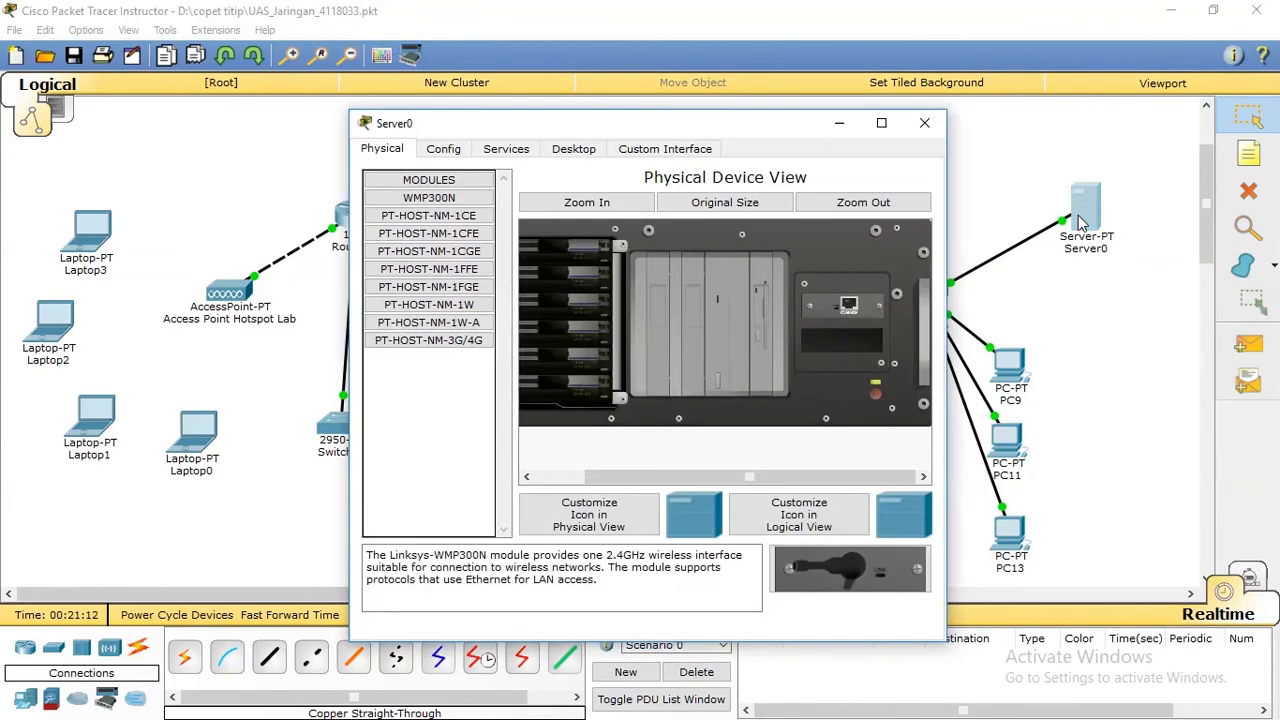
click(443, 150)
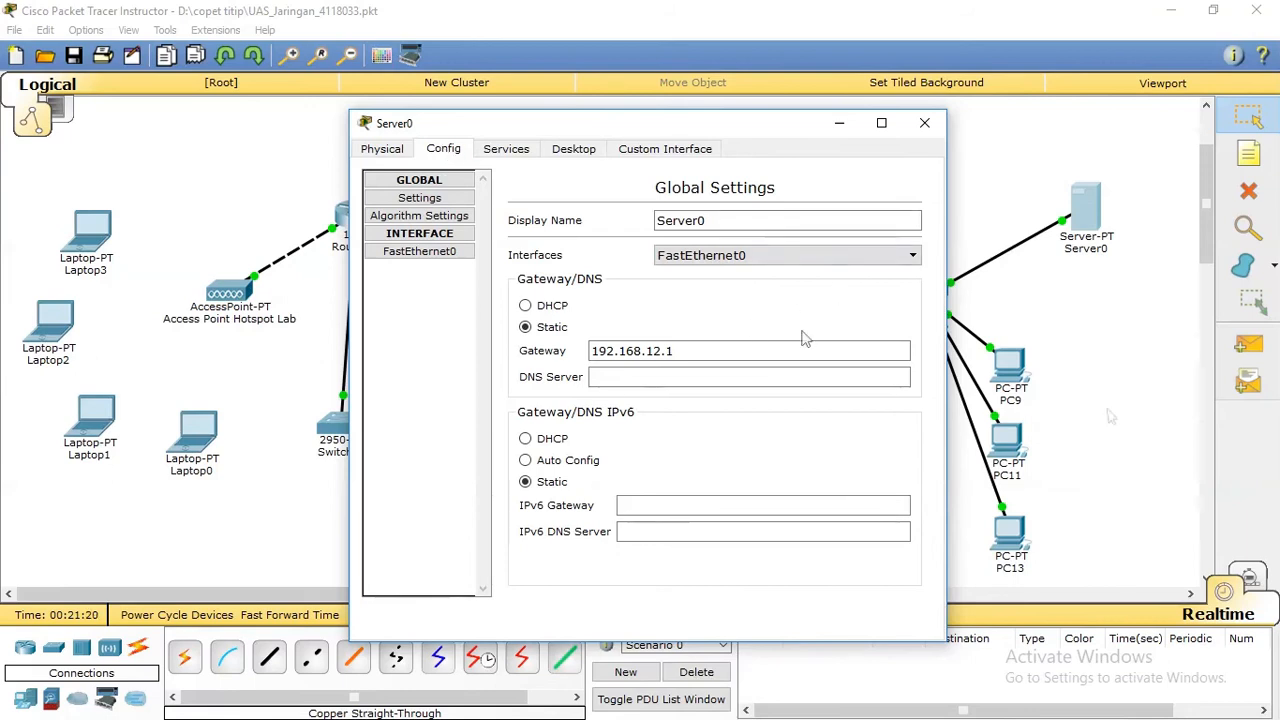
click(787, 219)
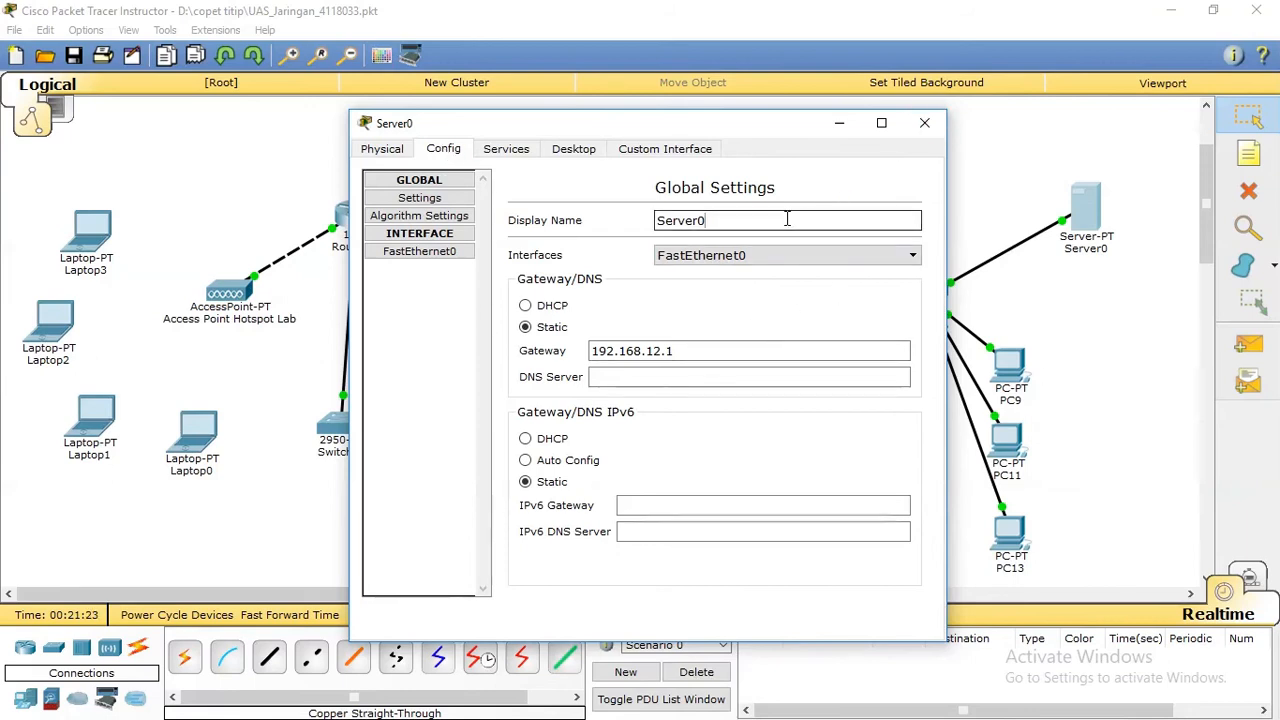
key(BackSpace)
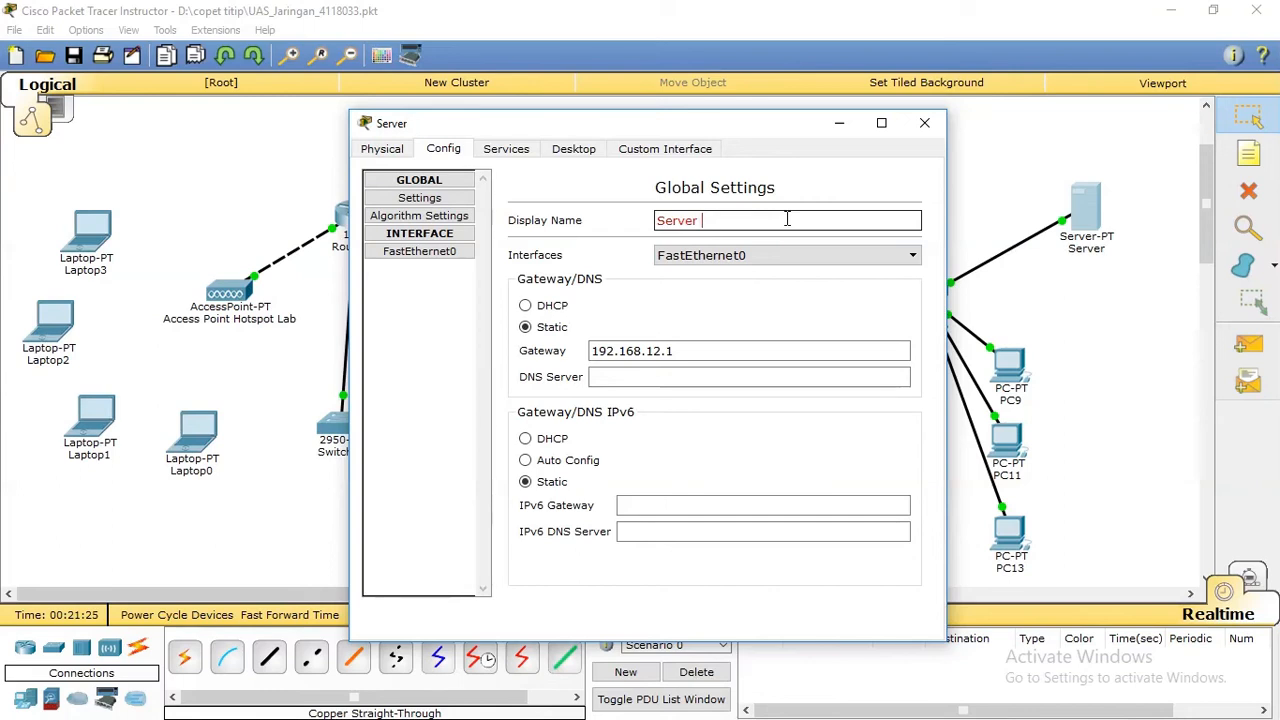
text(Data)
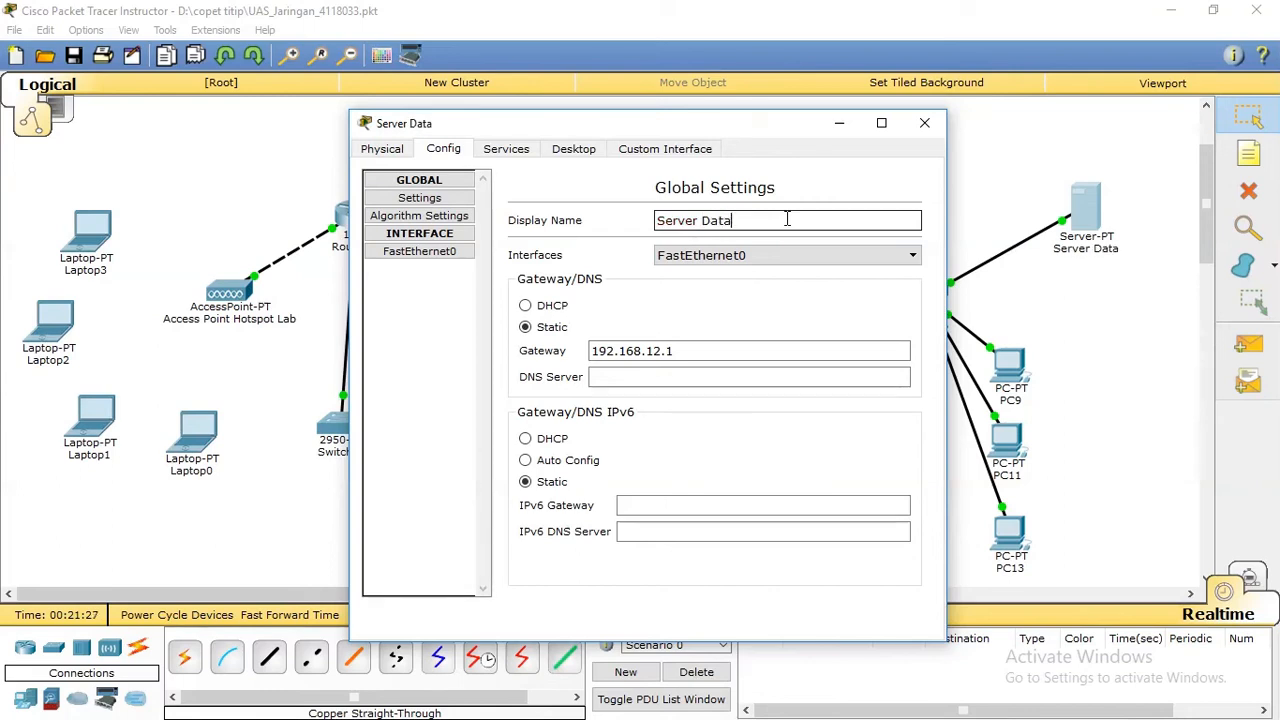
key(Tab)
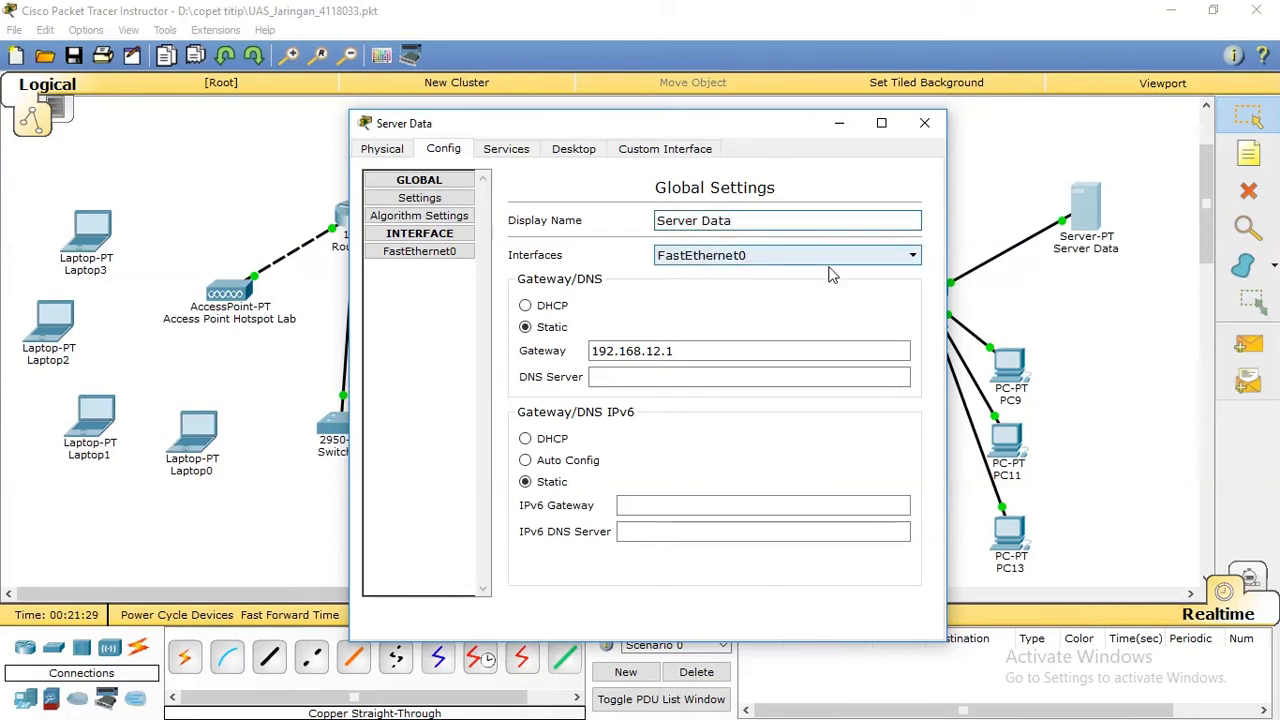
Use a static gateway for the server and enter 192.168.12.1 as its address.
mouse_move(772, 121)
mouse_down()
mouse_move(594, 171)
mouse_move(777, 100)
mouse_up()
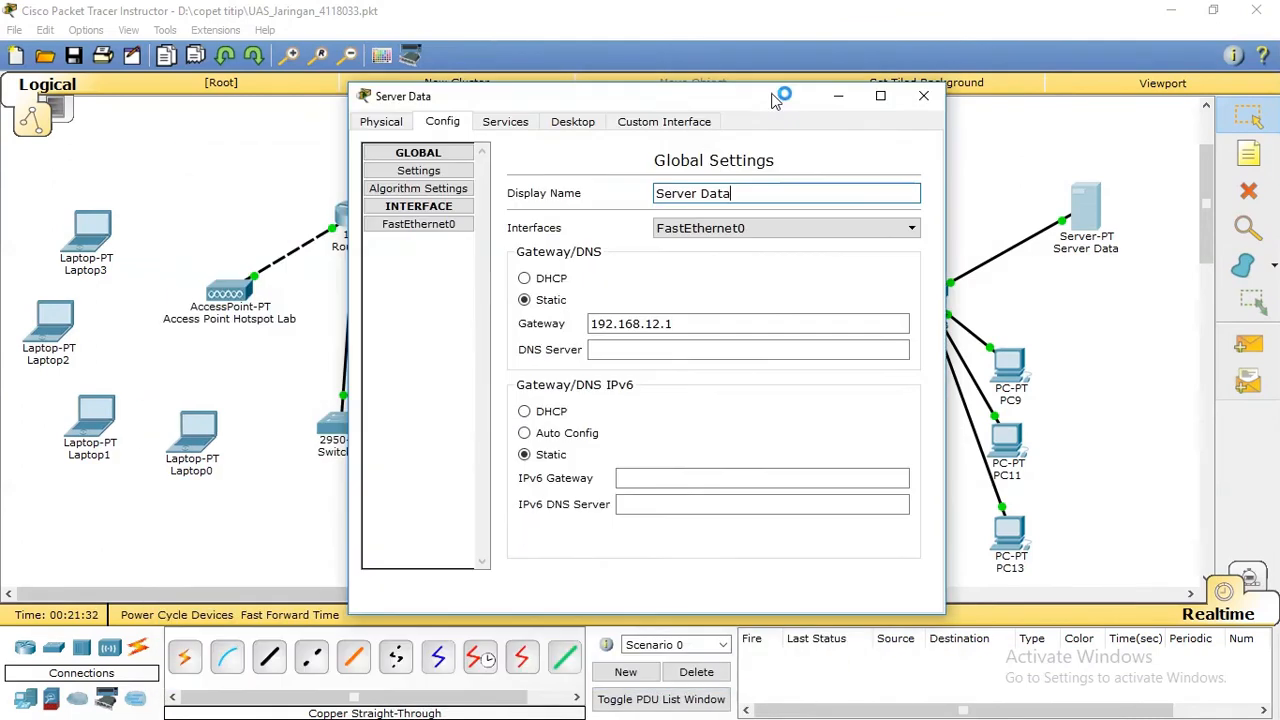
click(525, 301)
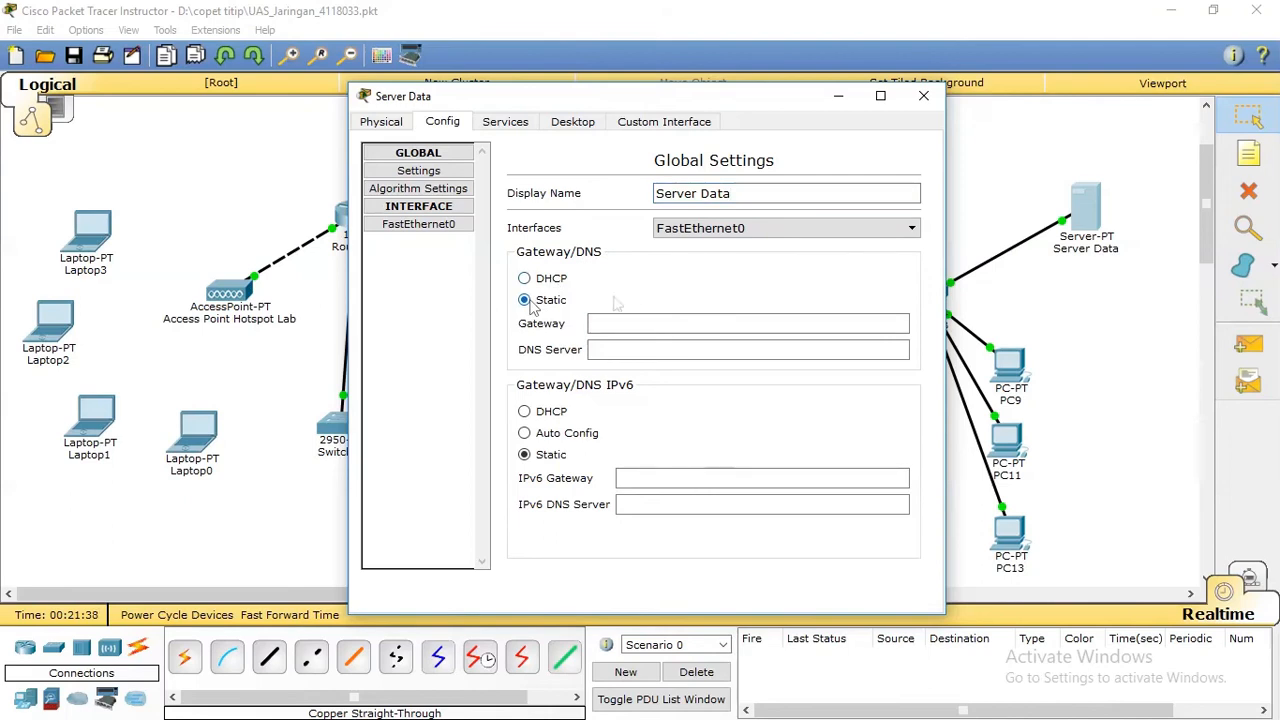
click(640, 322)
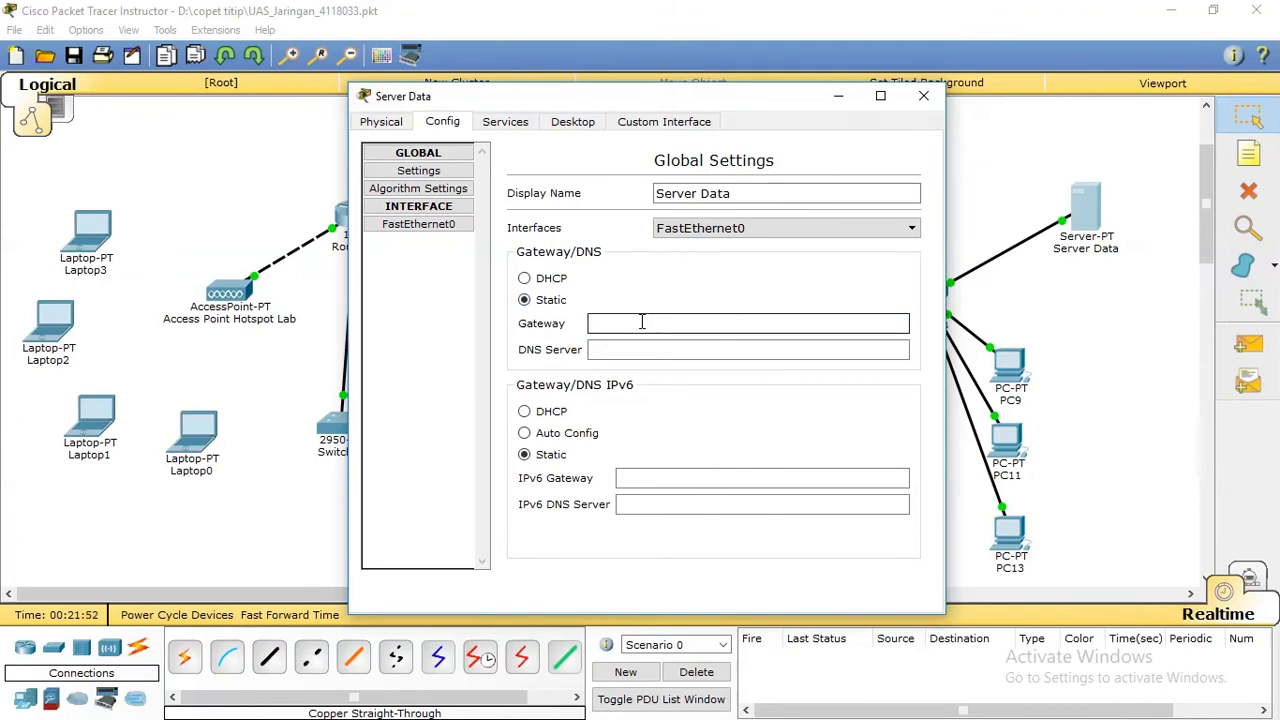
text(2.168.12.1)
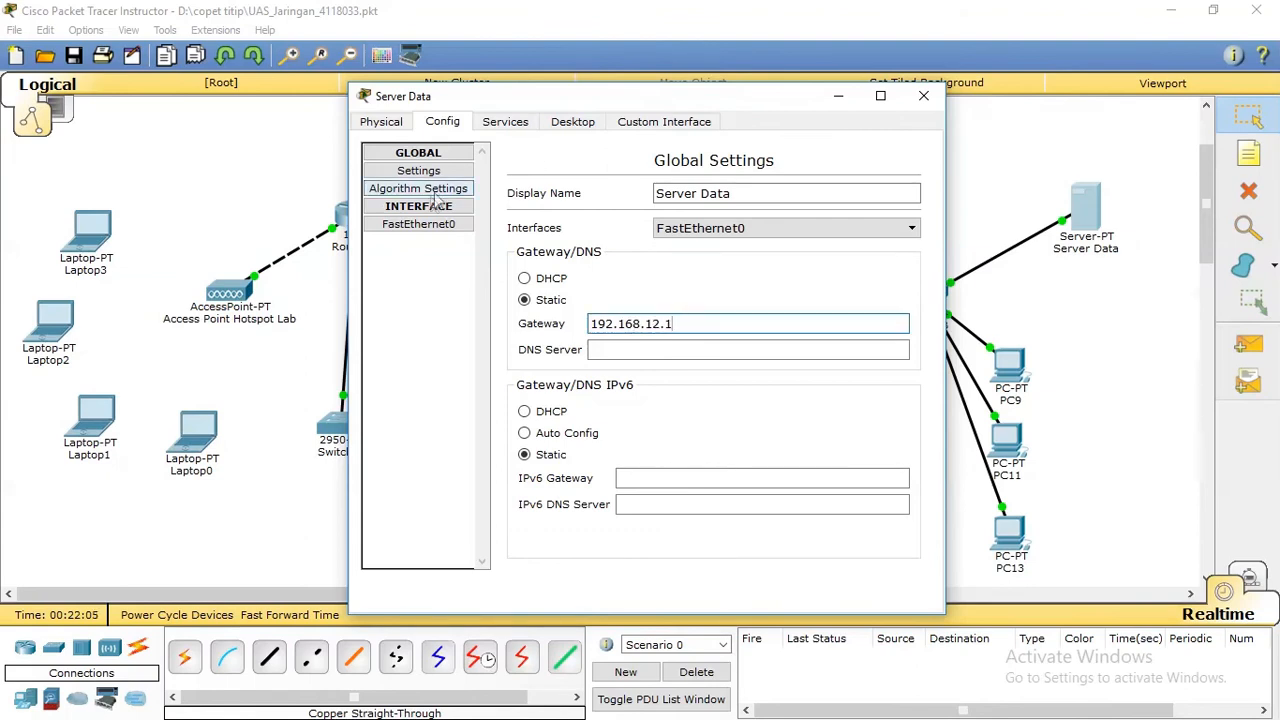
Give the server's FastEthernet0 the static IP address 192.168.12.2 with subnet mask 255.255.255.240.
click(429, 229)
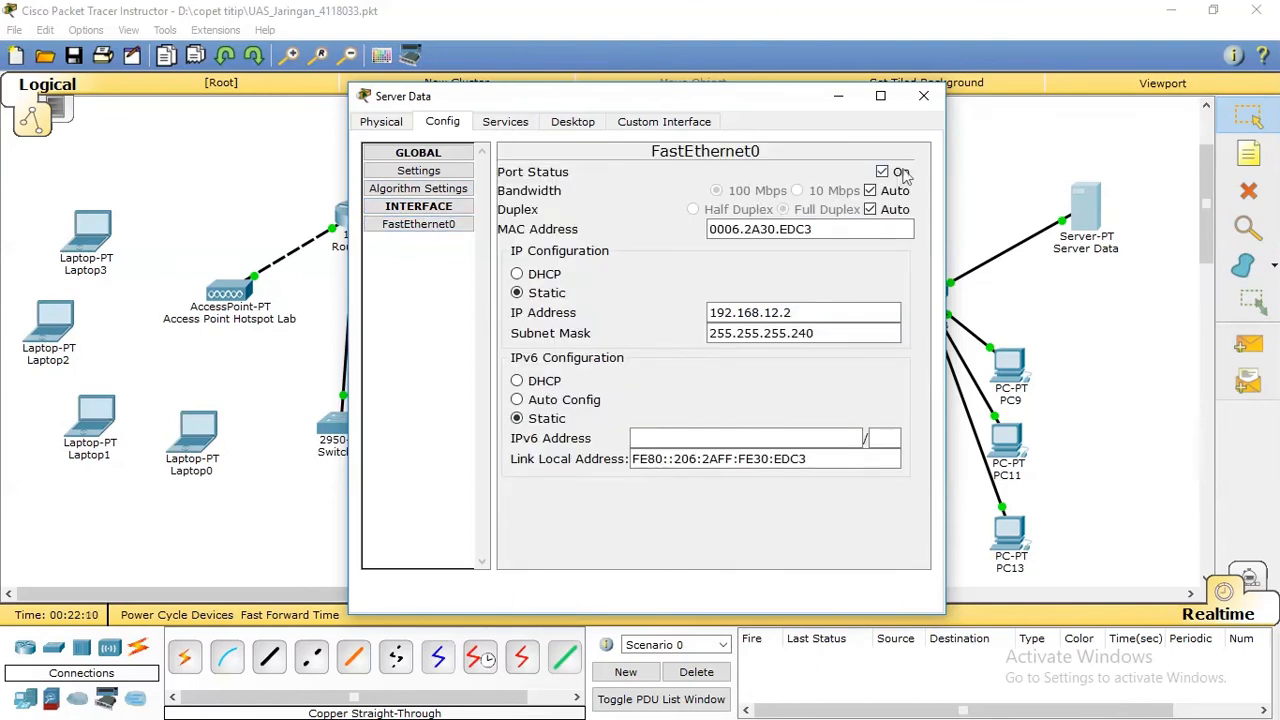
click(517, 294)
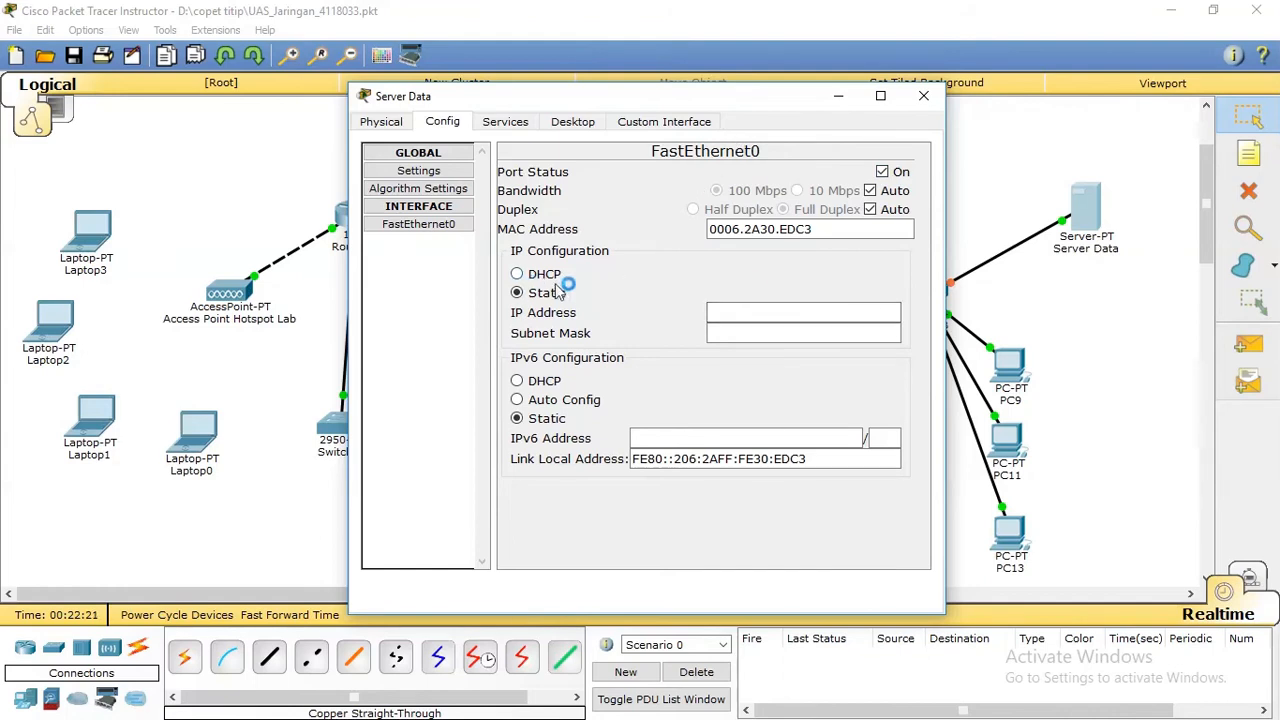
click(757, 314)
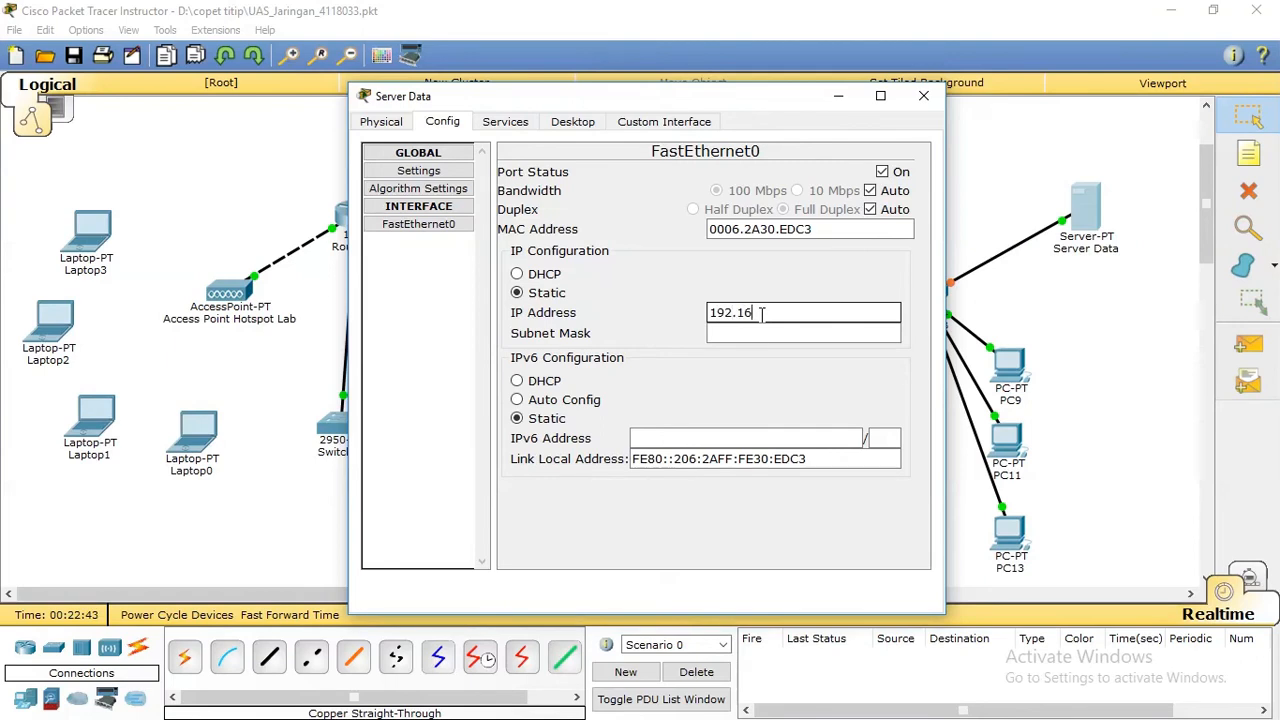
text(.12.2)
click(845, 334)
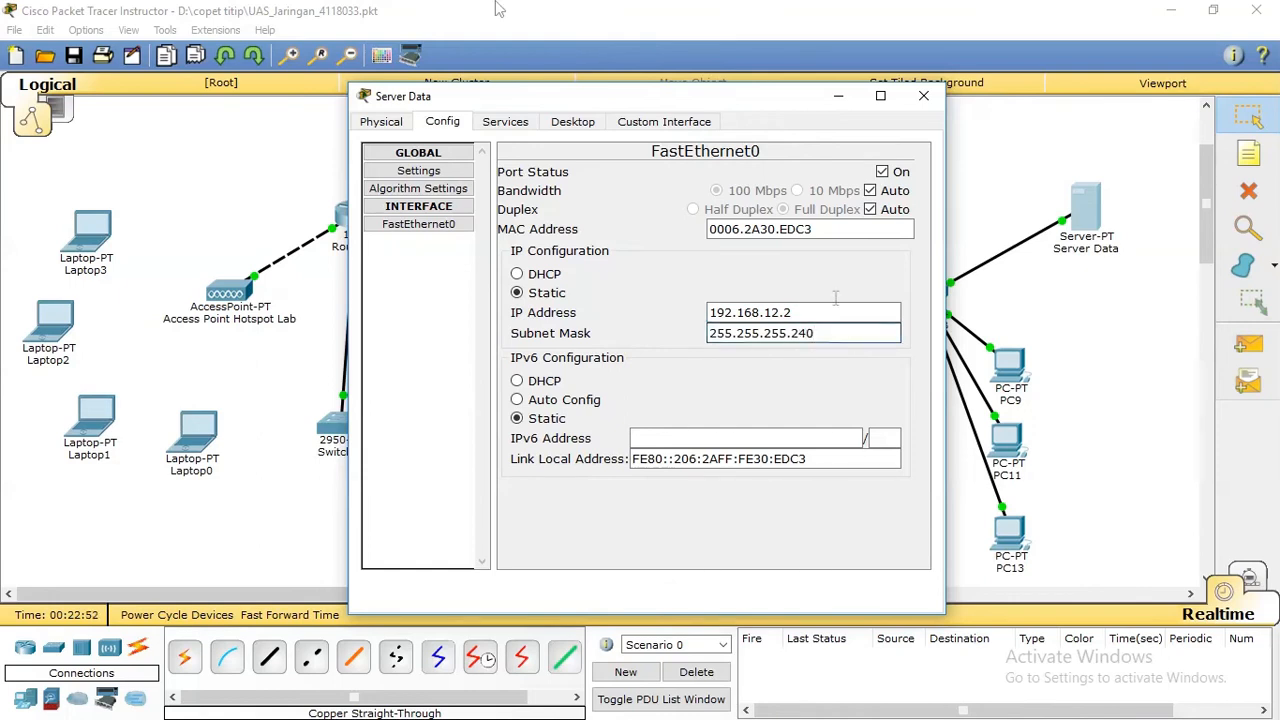
Review the Server Data pool's gateway, start address, subnet mask and user limit in the server's DHCP service.
click(520, 124)
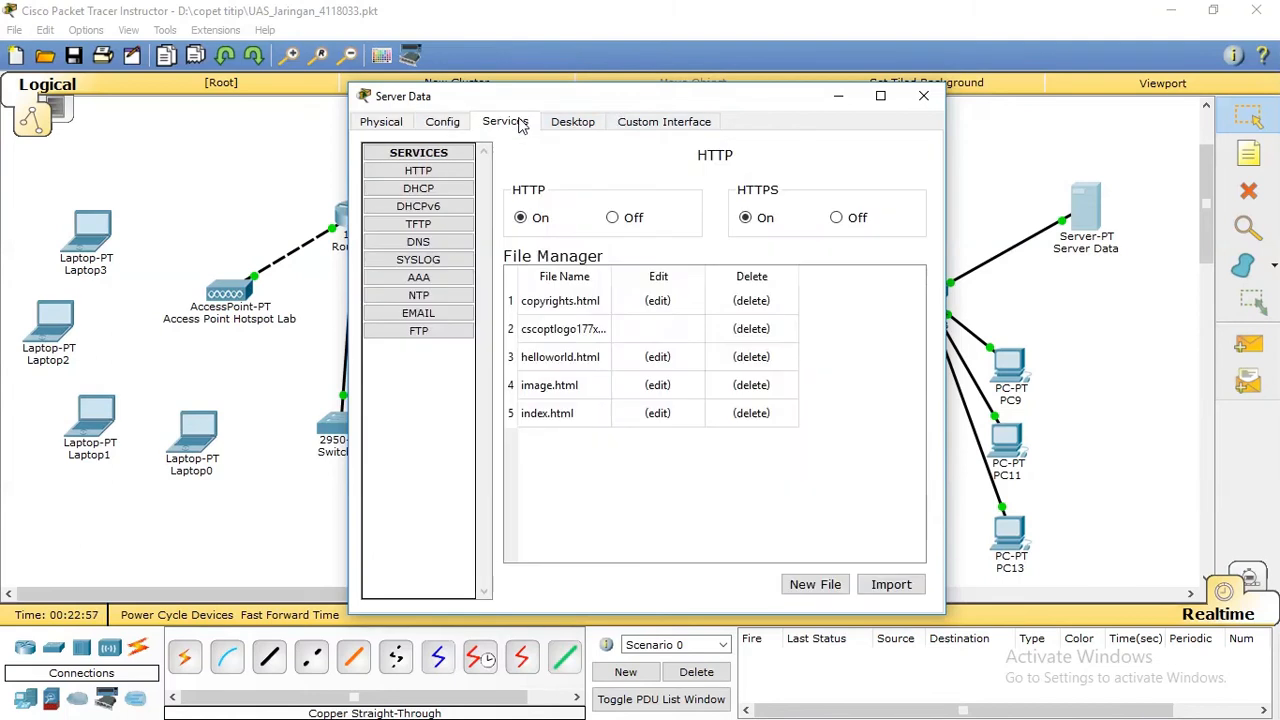
click(440, 194)
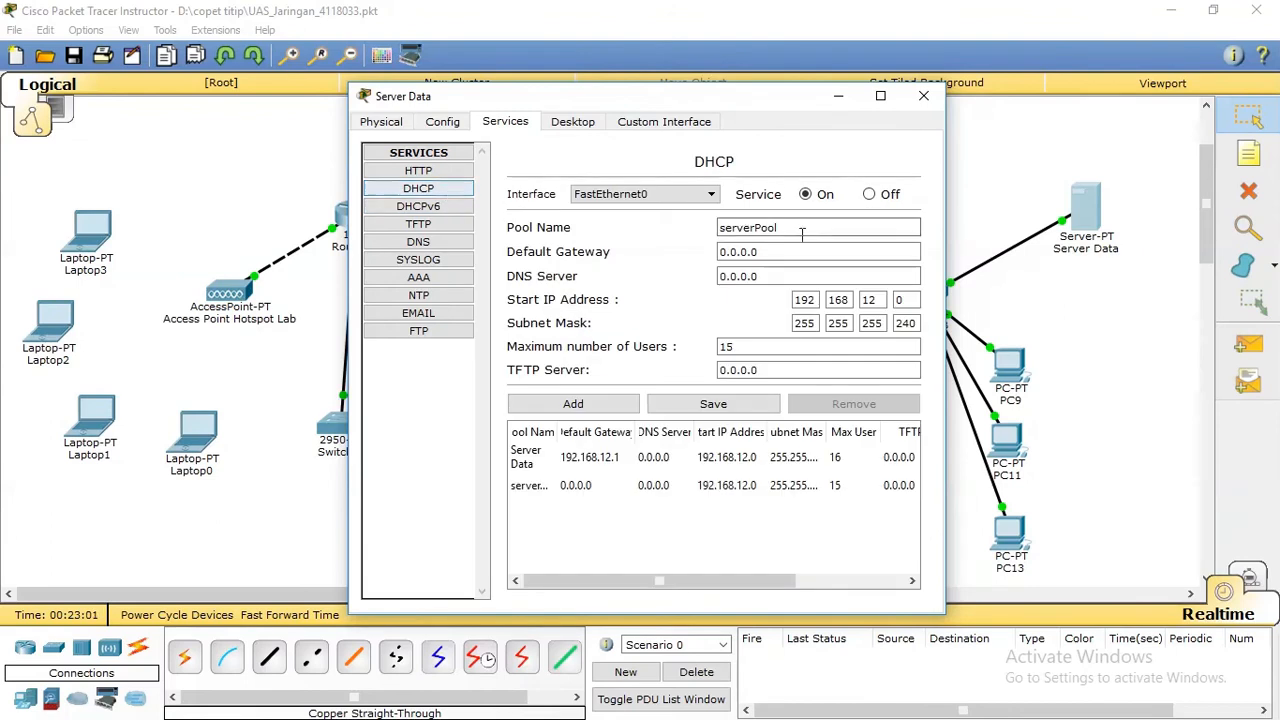
click(688, 460)
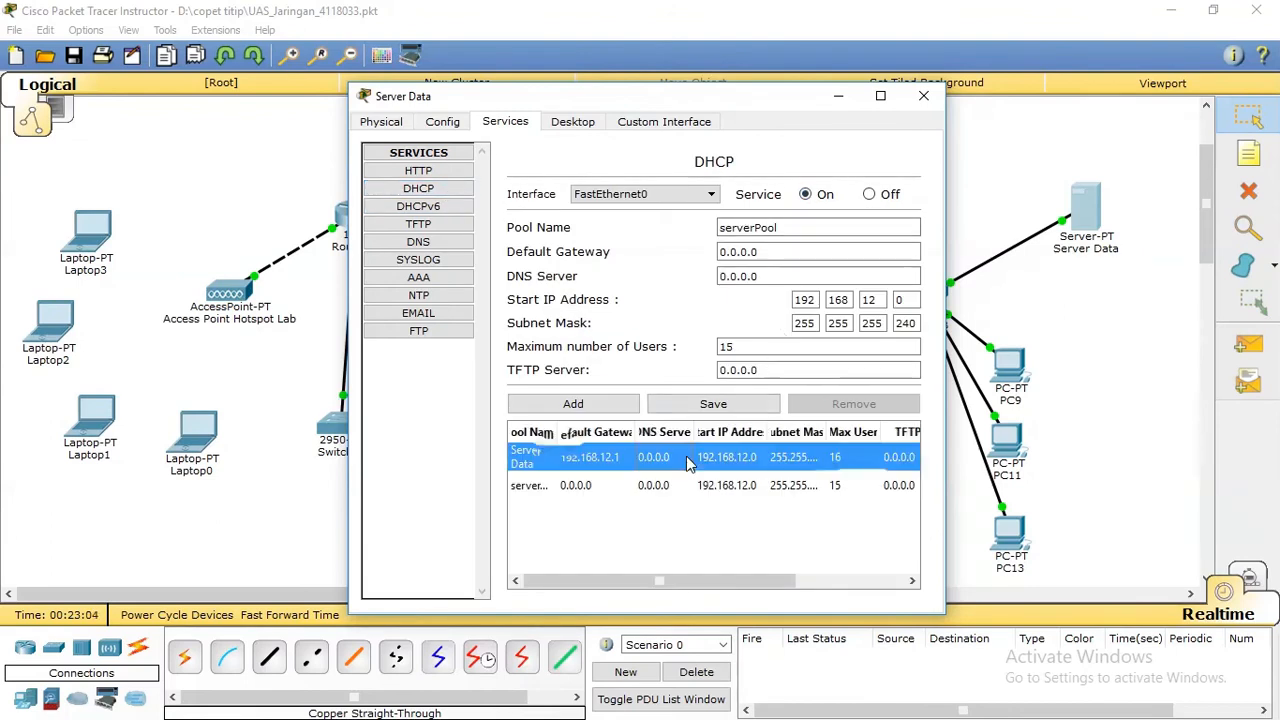
click(821, 257)
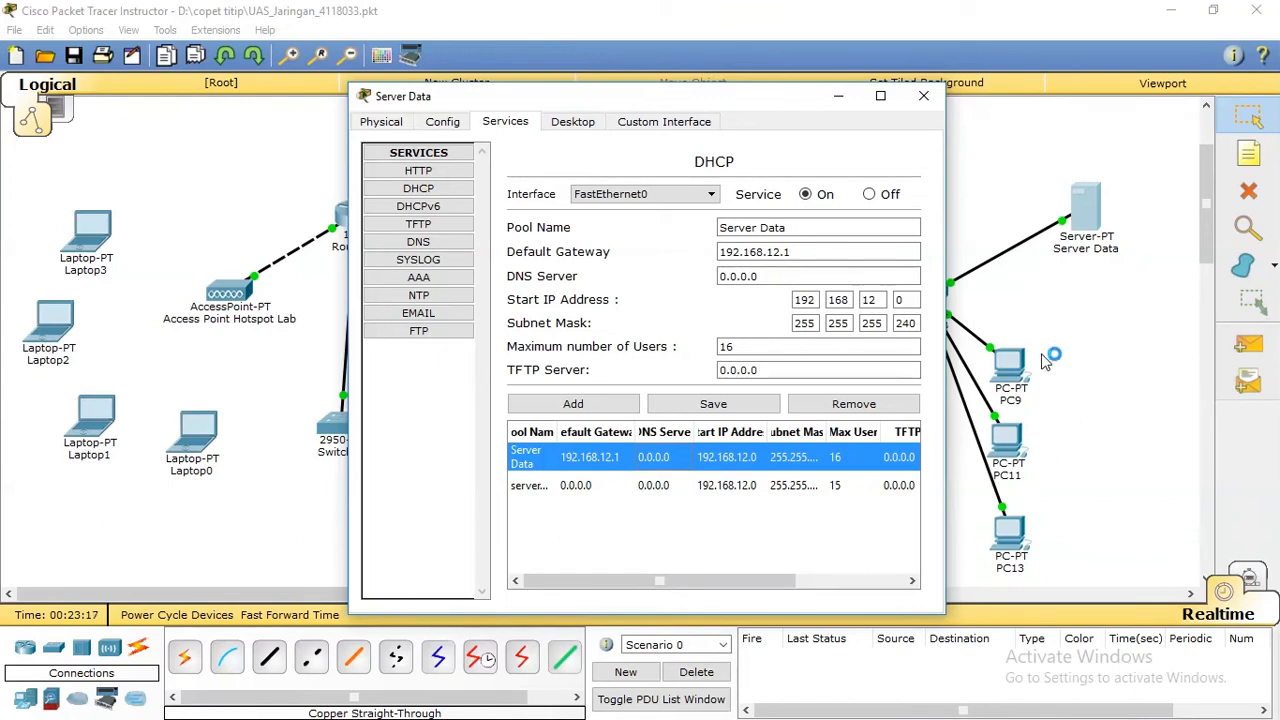
click(816, 247)
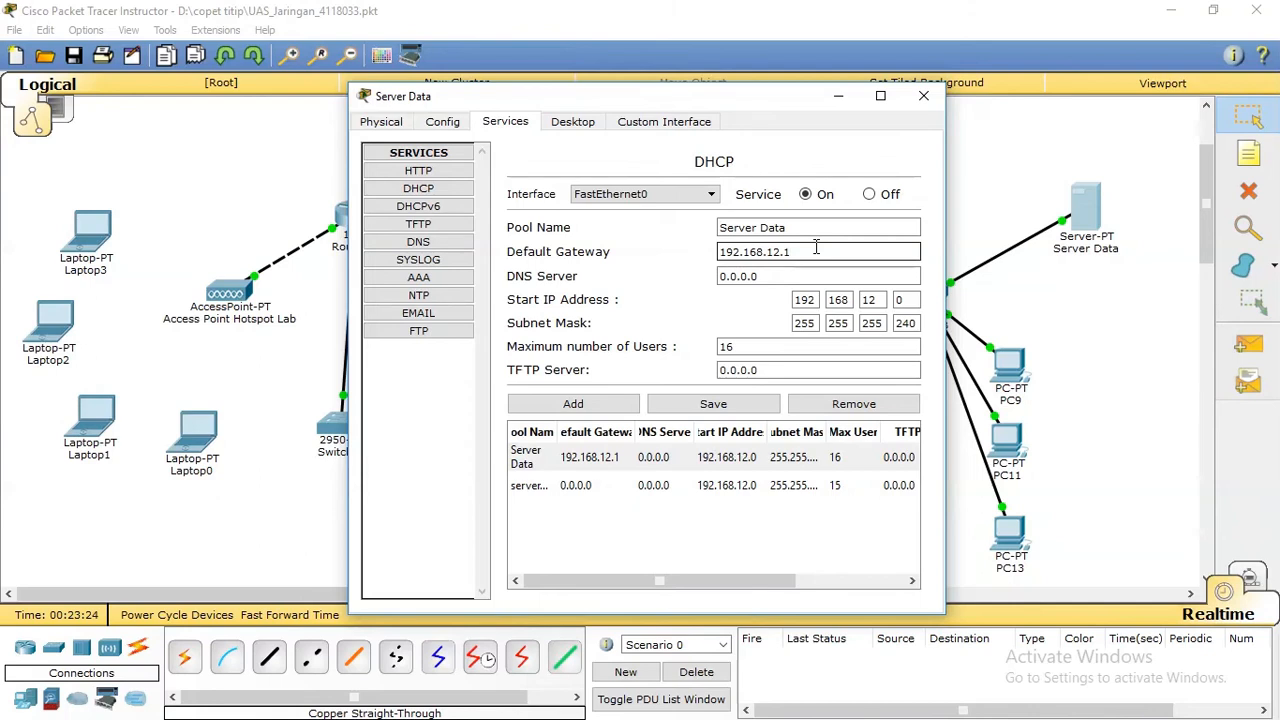
drag(738, 96, 598, 91)
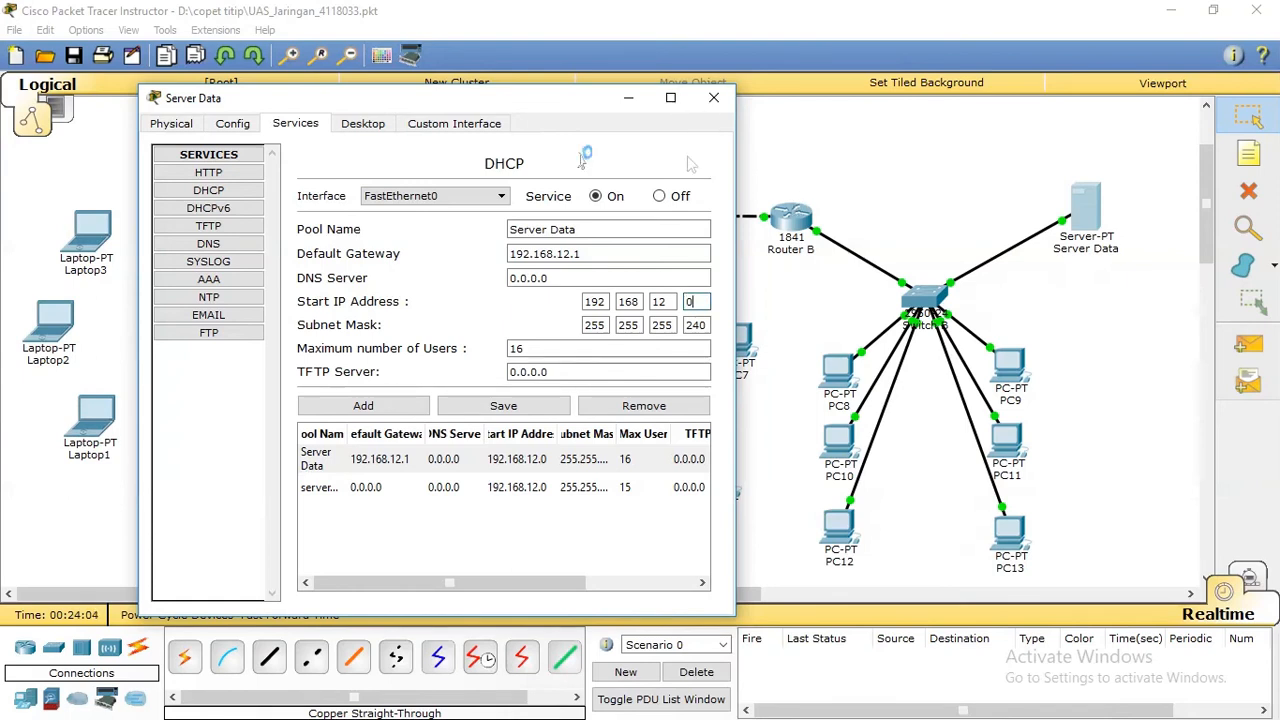
click(372, 126)
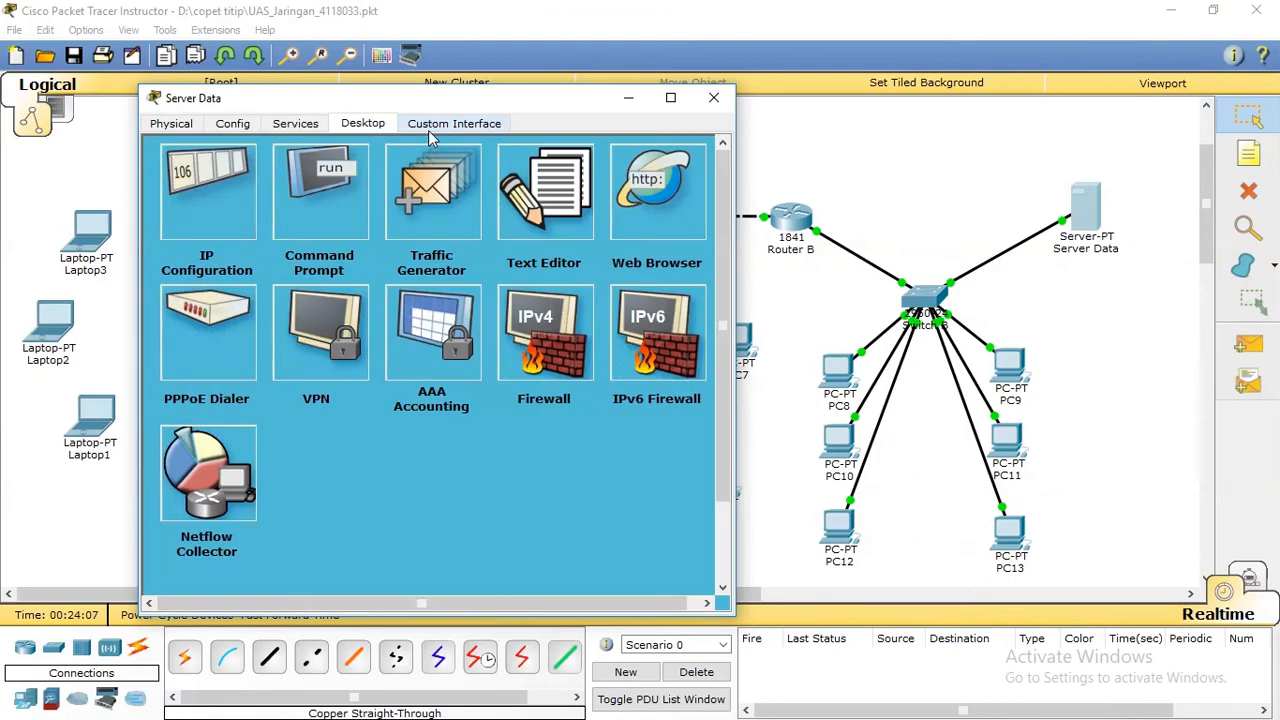
click(432, 129)
click(363, 125)
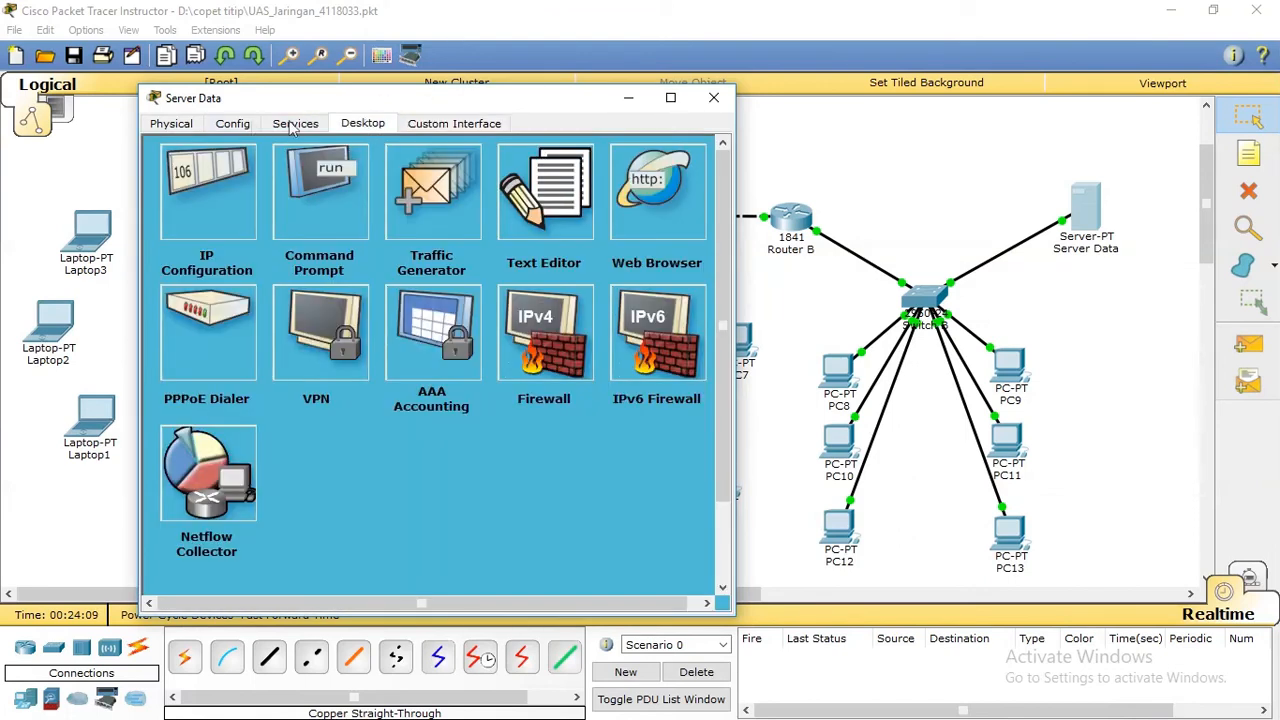
click(171, 123)
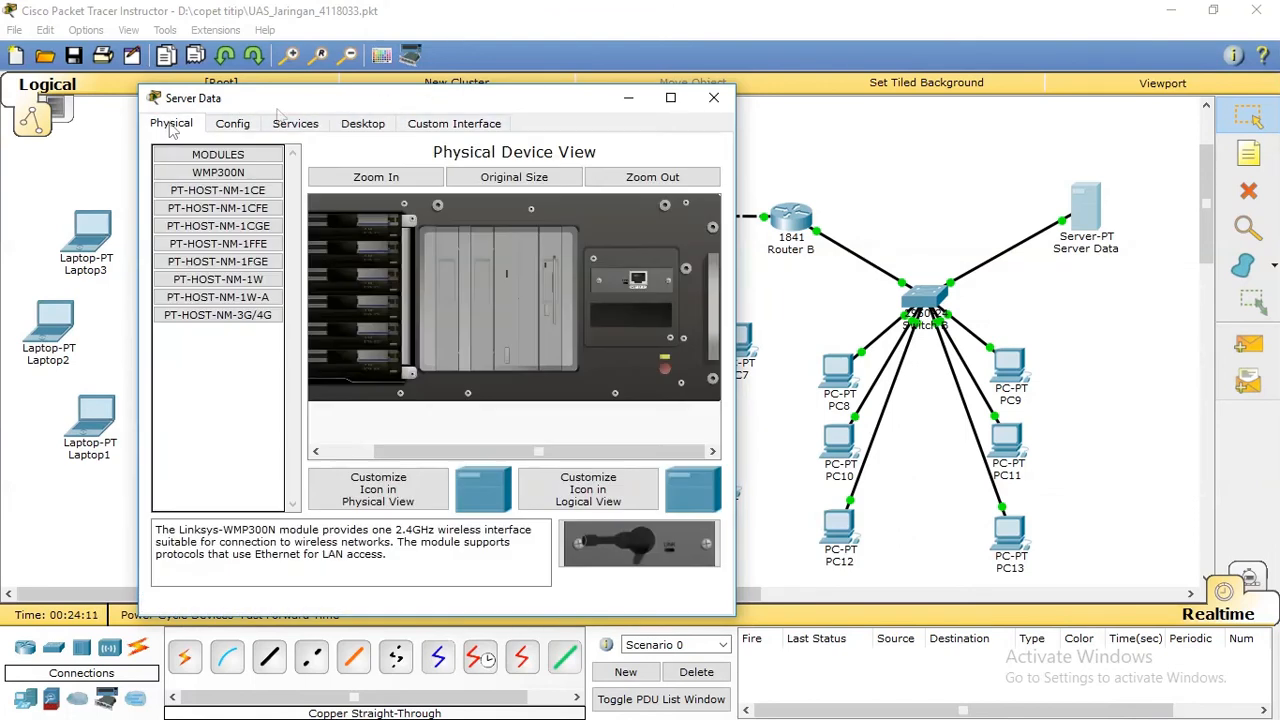
click(352, 127)
click(295, 124)
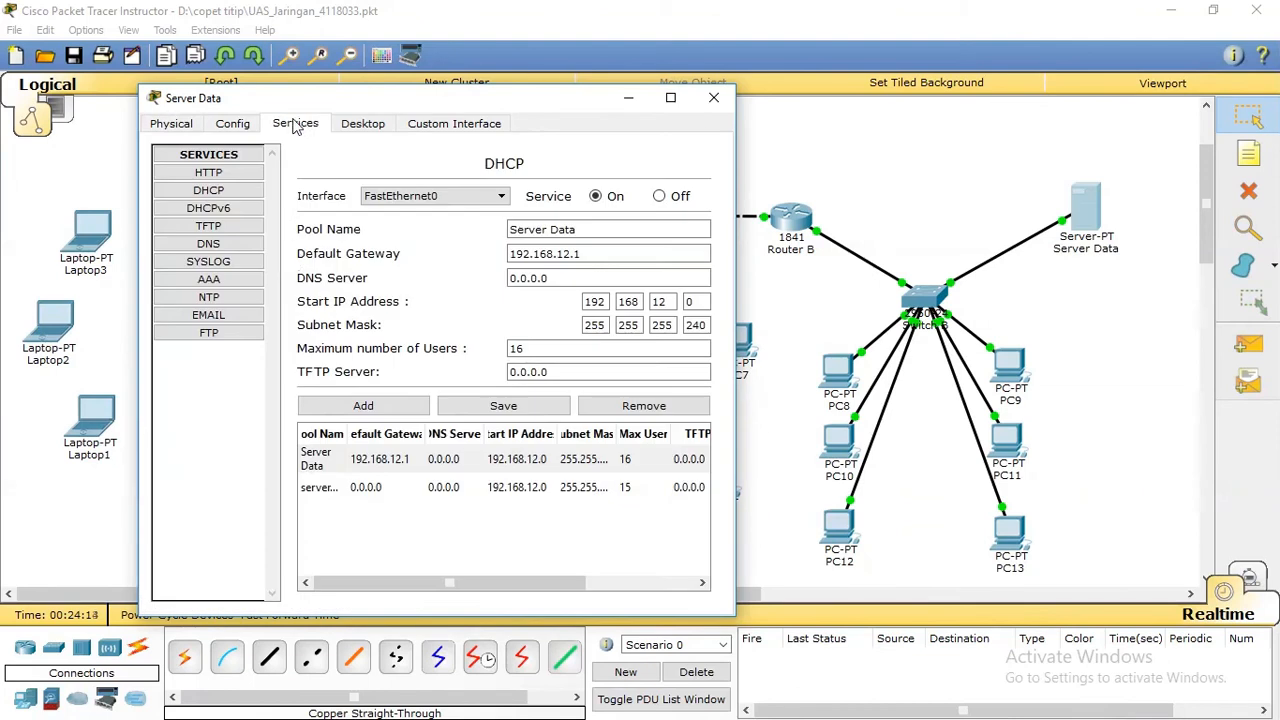
Check the Server Data pool in the DHCP service once more and close the server's window.
click(210, 189)
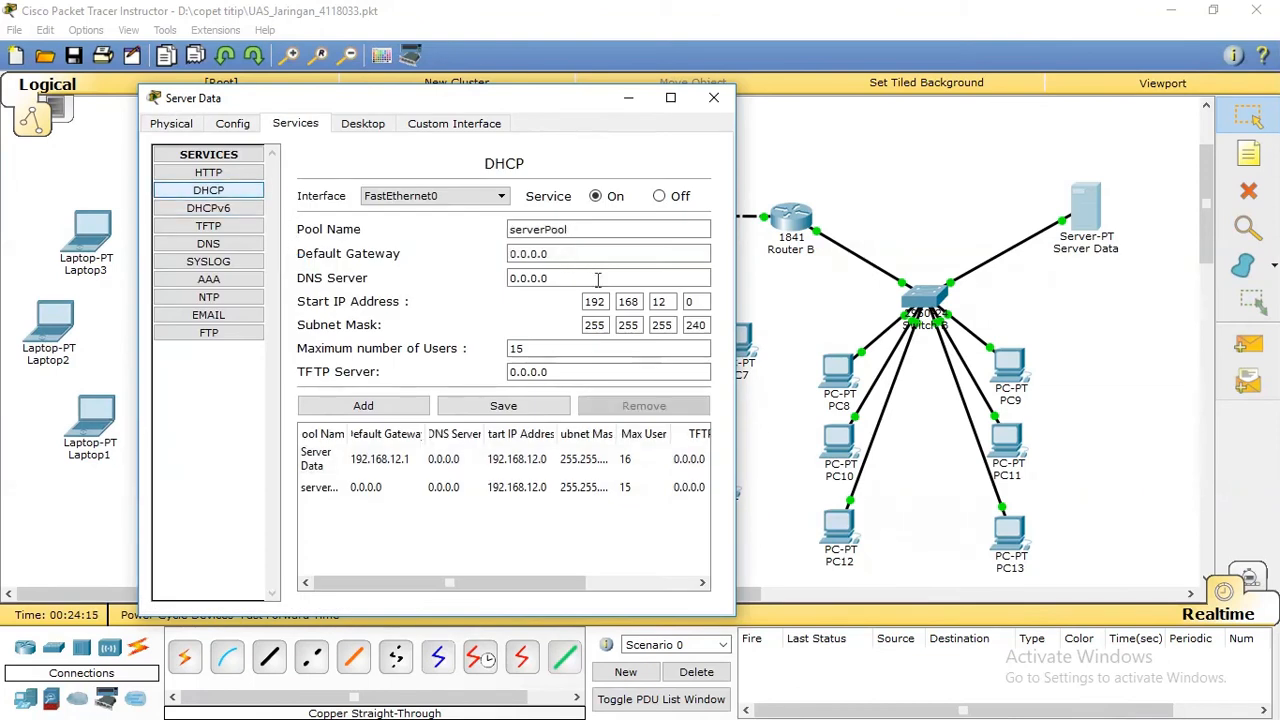
click(515, 460)
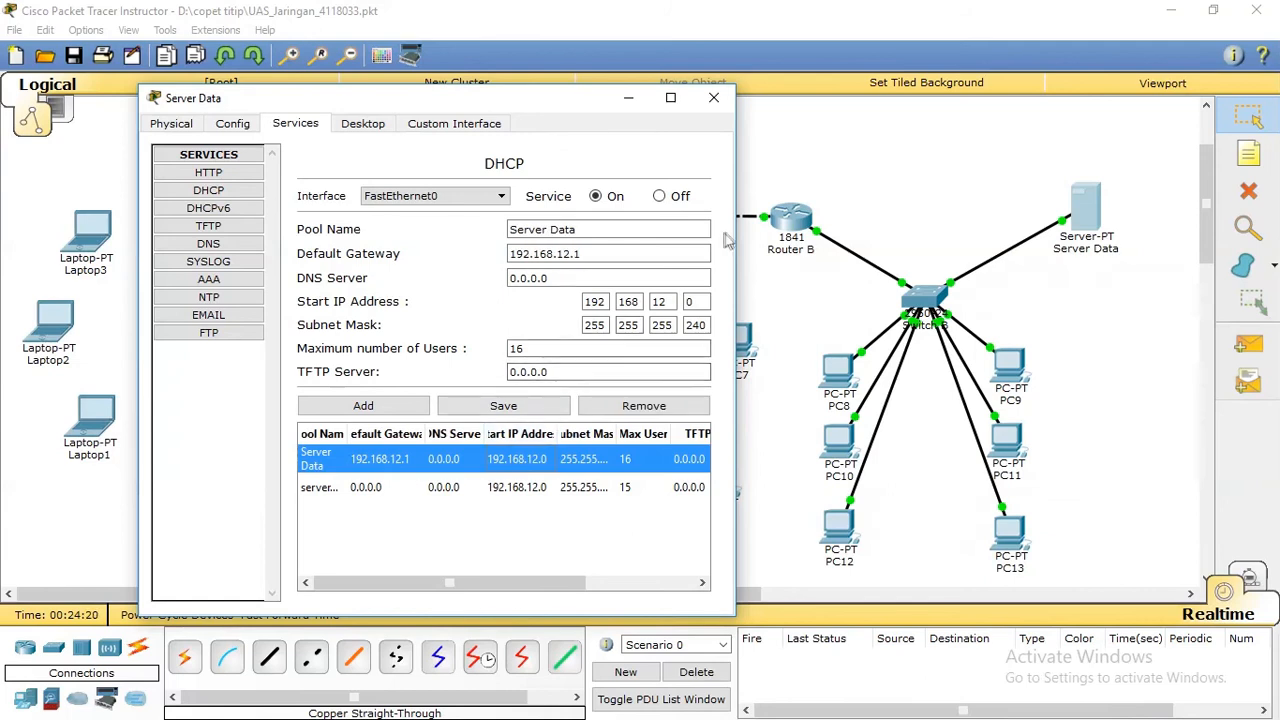
click(729, 110)
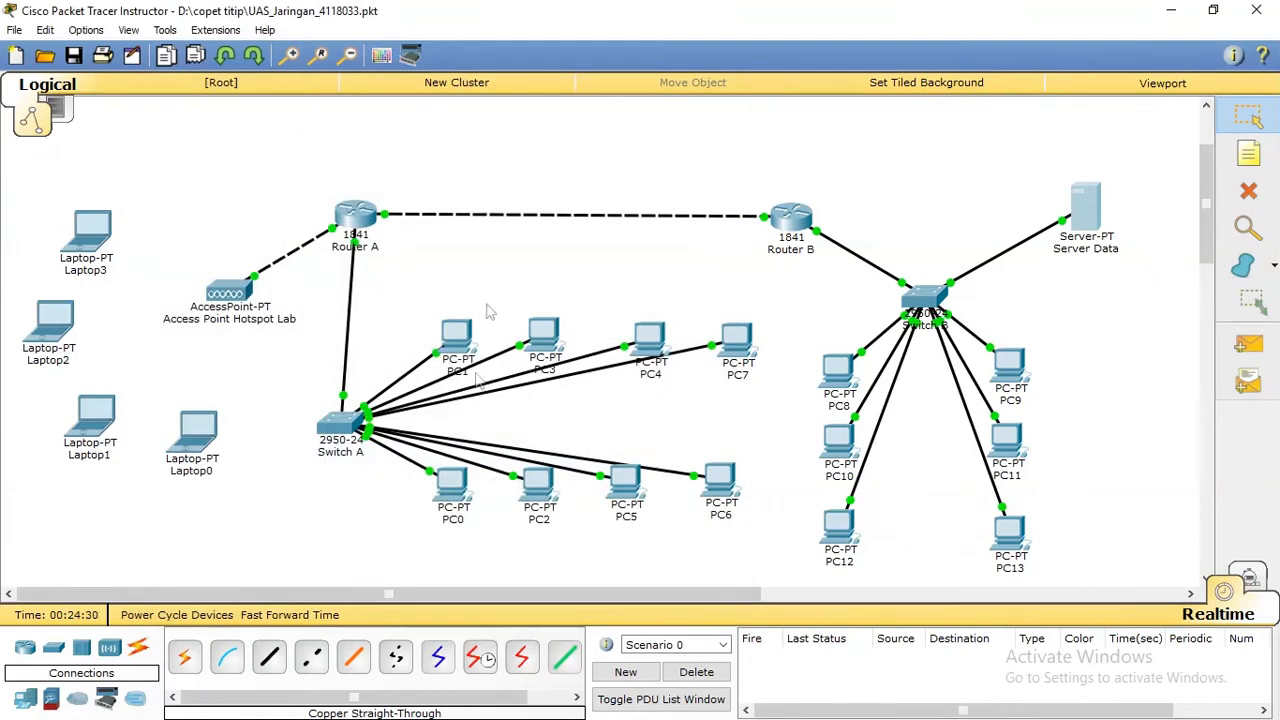
Replace Laptop3's PT-LAPTOP-NM-1CFE module with the WPC300N wireless module and power the laptop on.
click(105, 249)
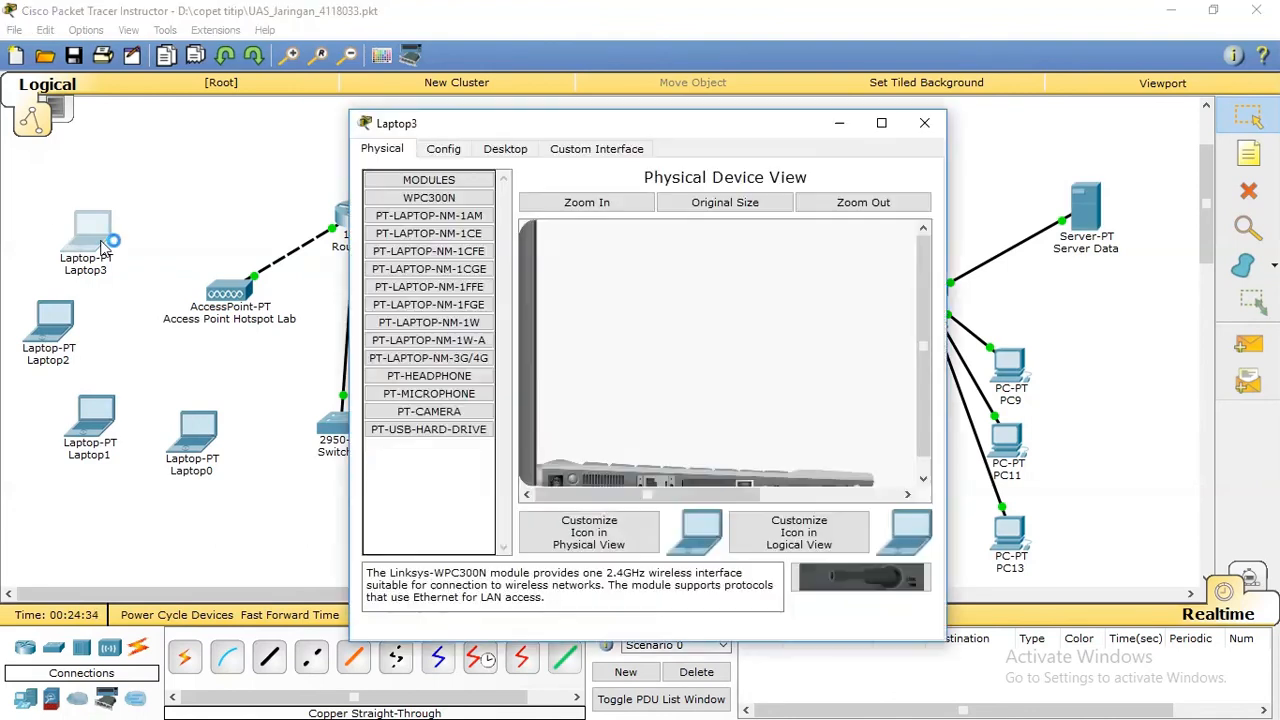
drag(921, 355, 941, 477)
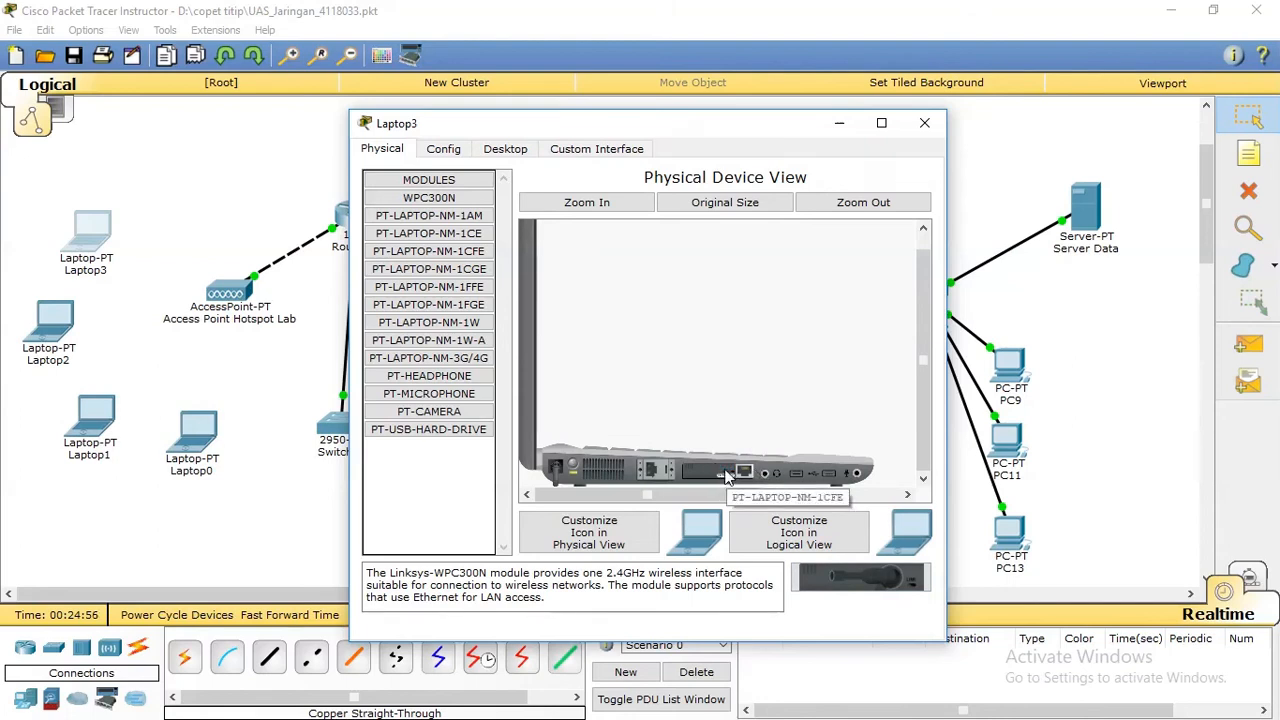
drag(870, 578, 720, 476)
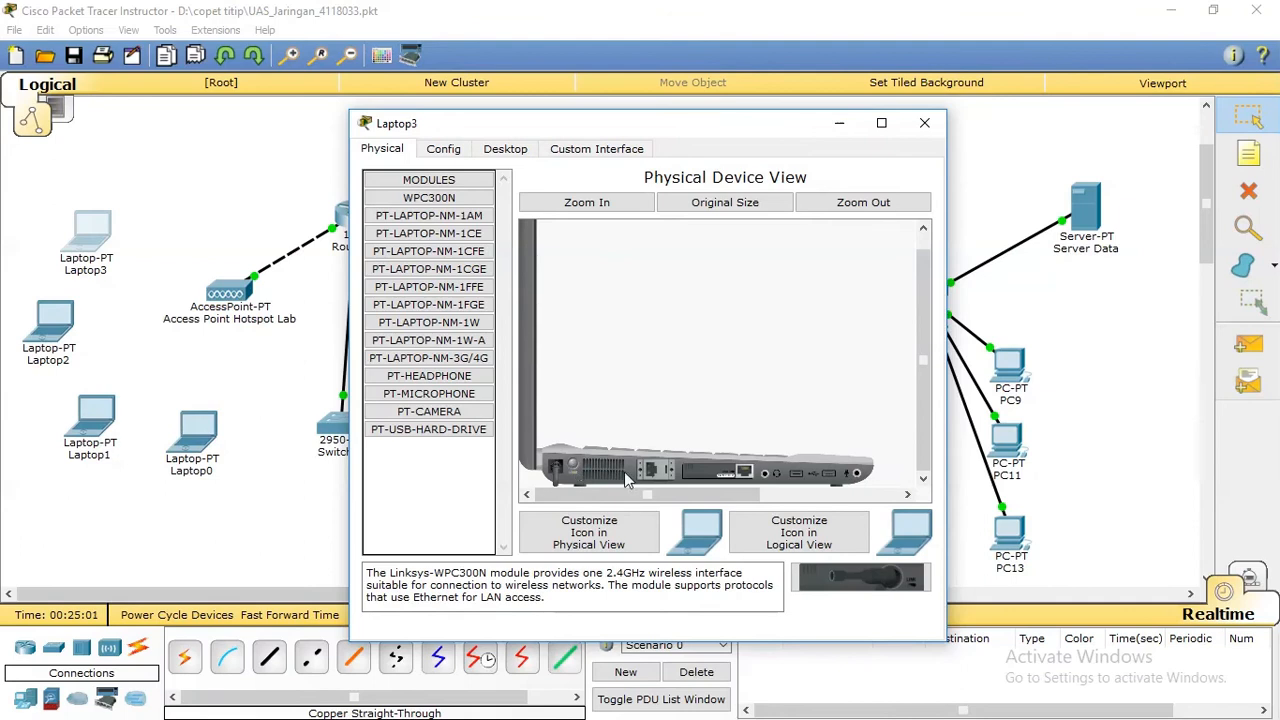
drag(720, 466, 862, 584)
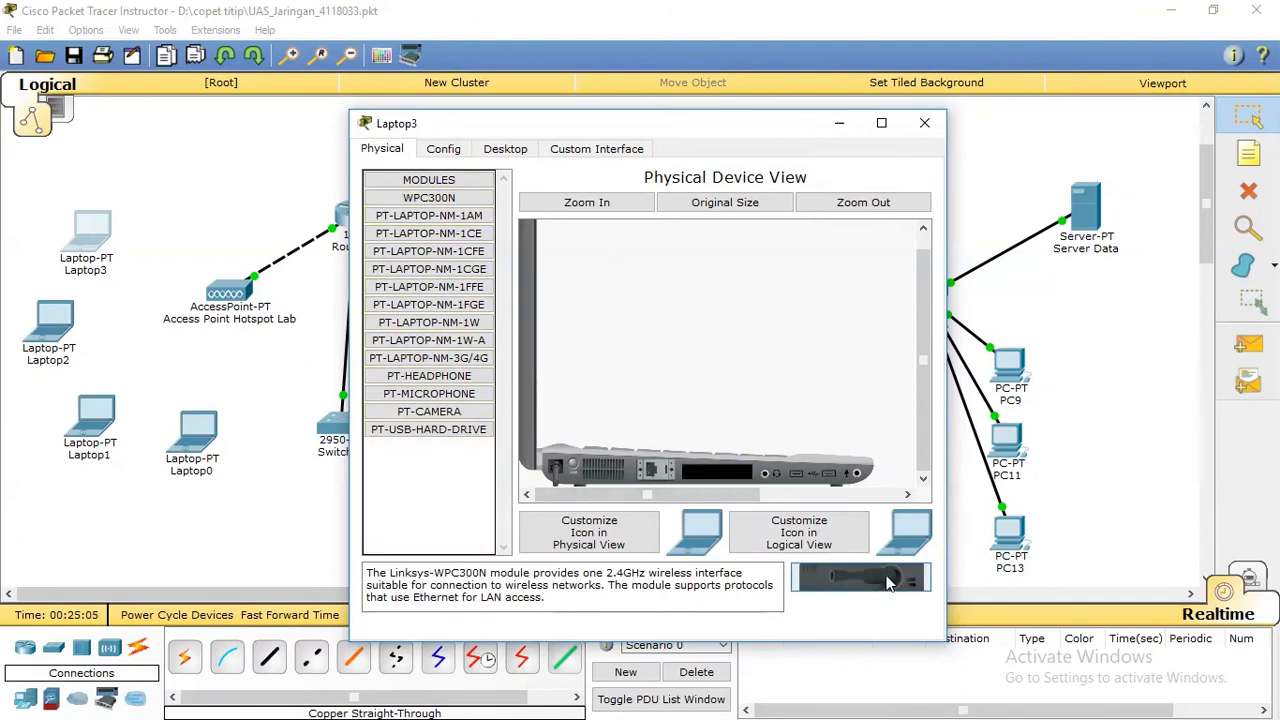
drag(749, 432, 728, 478)
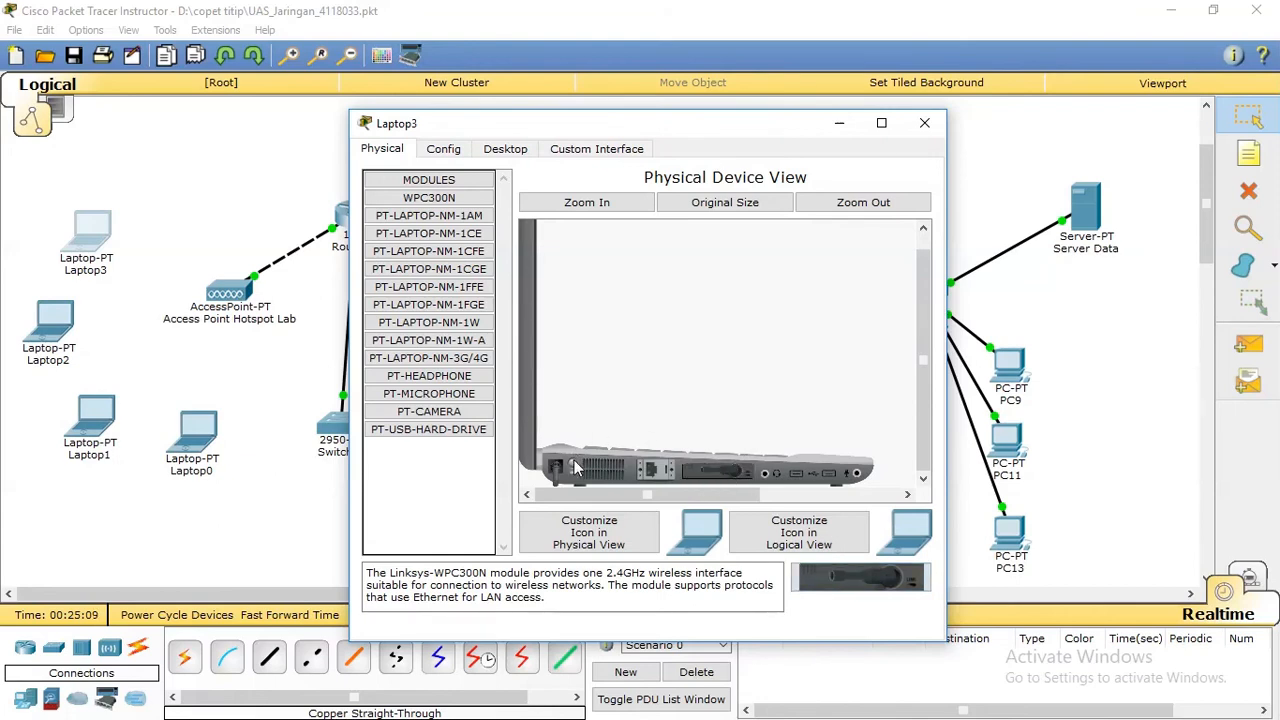
click(573, 463)
Connect Laptop3 to the HOTSPOT LAB wireless network through PC Wireless and close the laptop's window.
click(444, 150)
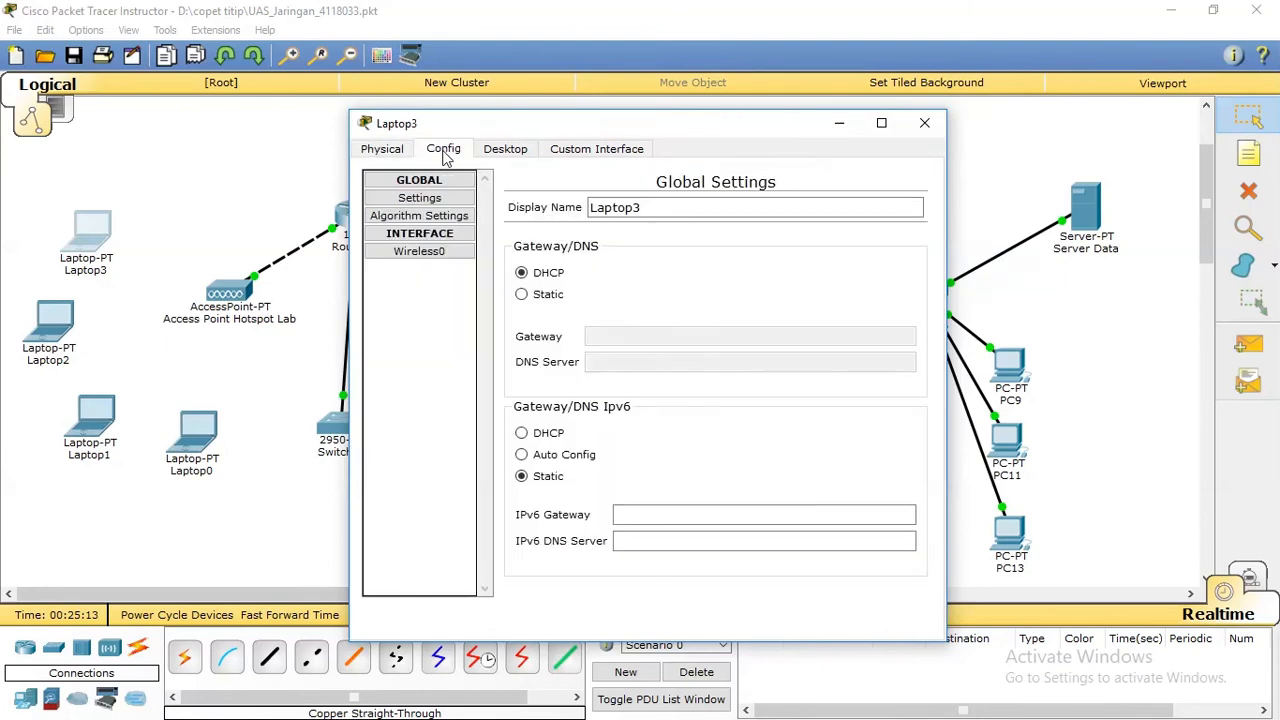
click(520, 151)
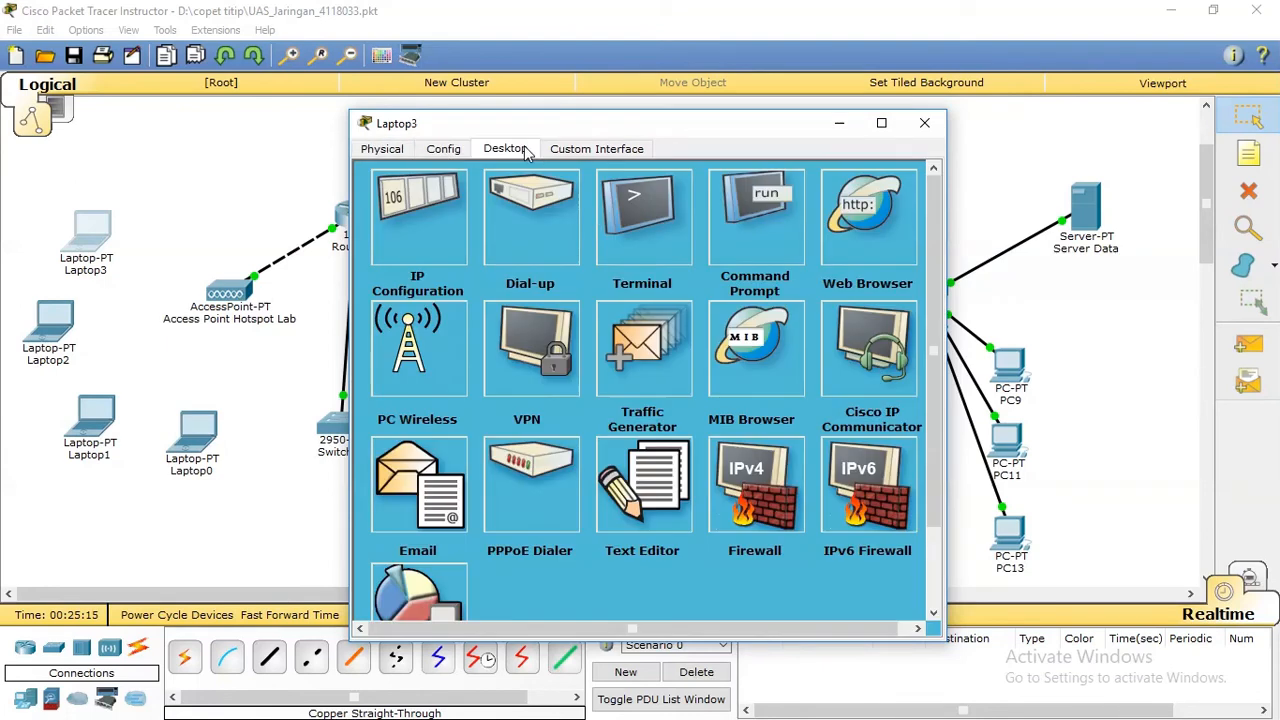
click(422, 339)
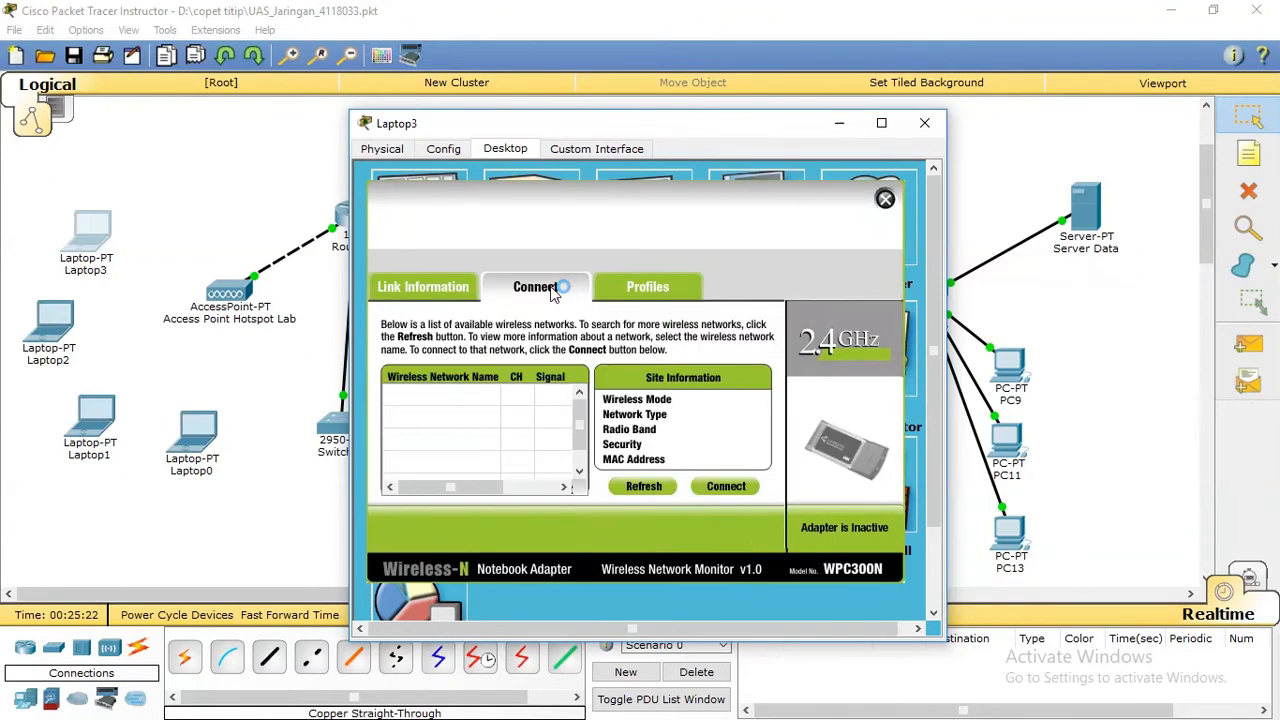
click(644, 490)
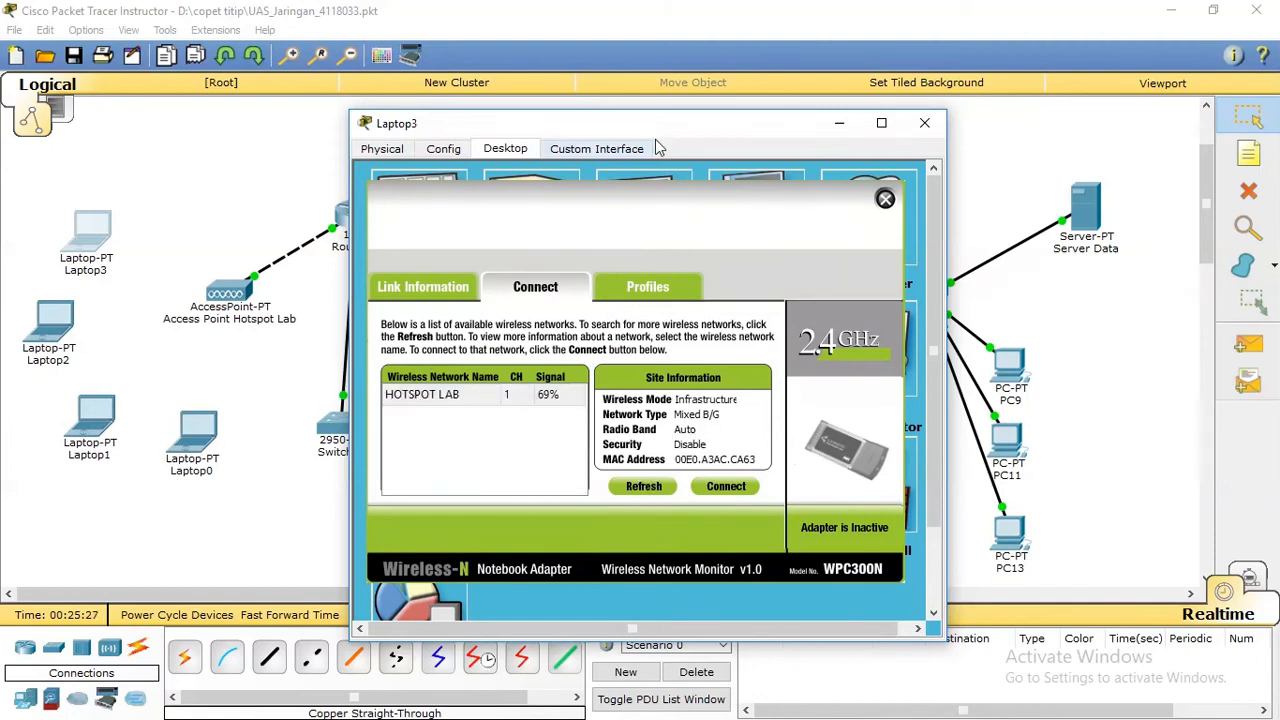
drag(700, 123, 828, 113)
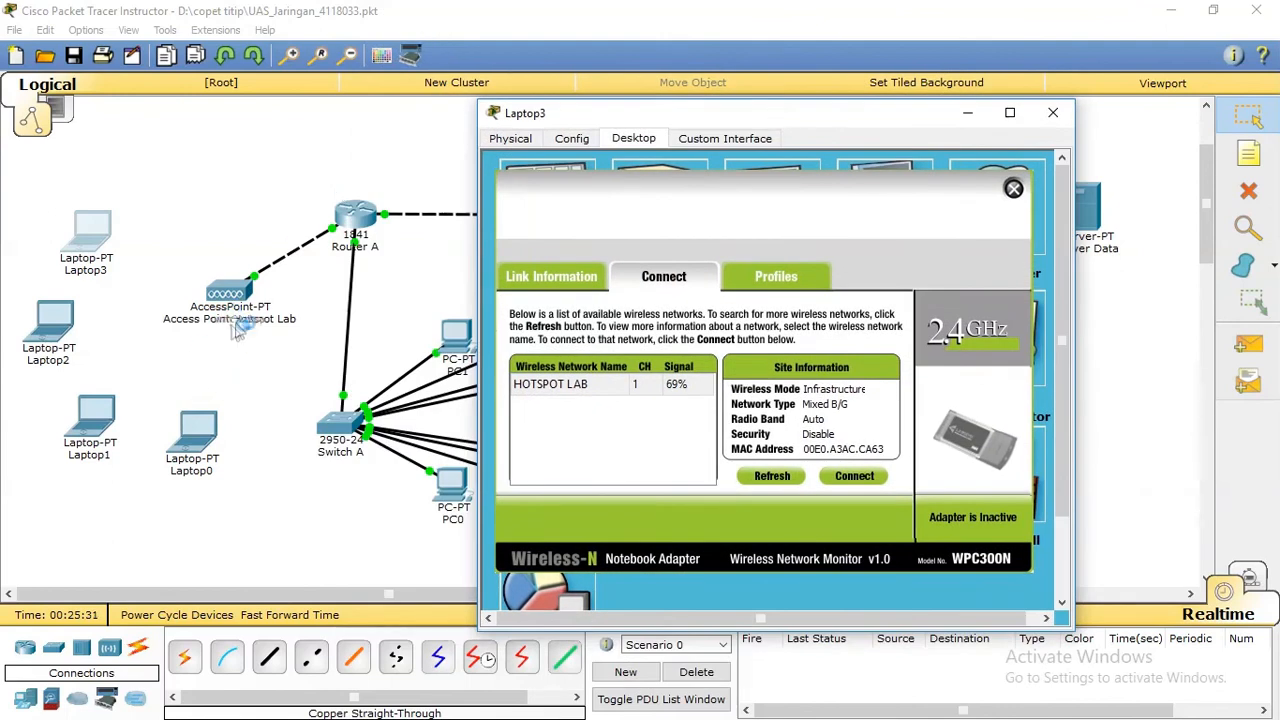
click(576, 388)
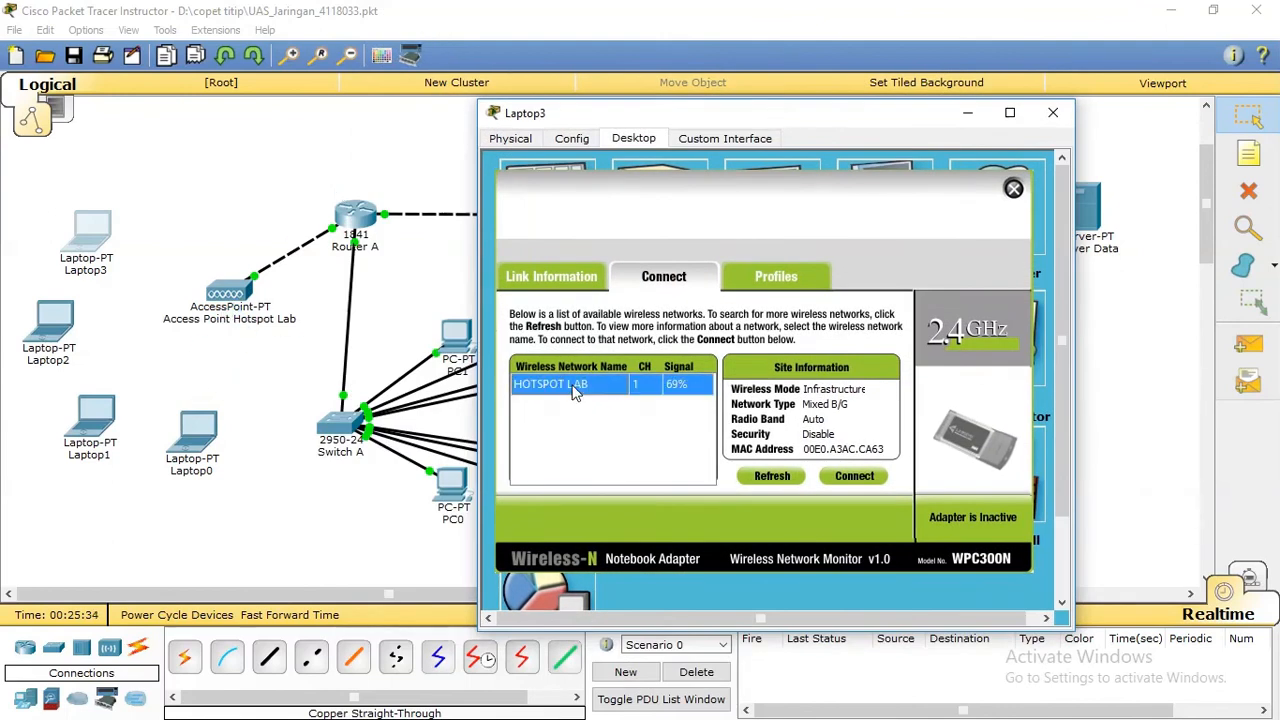
click(854, 476)
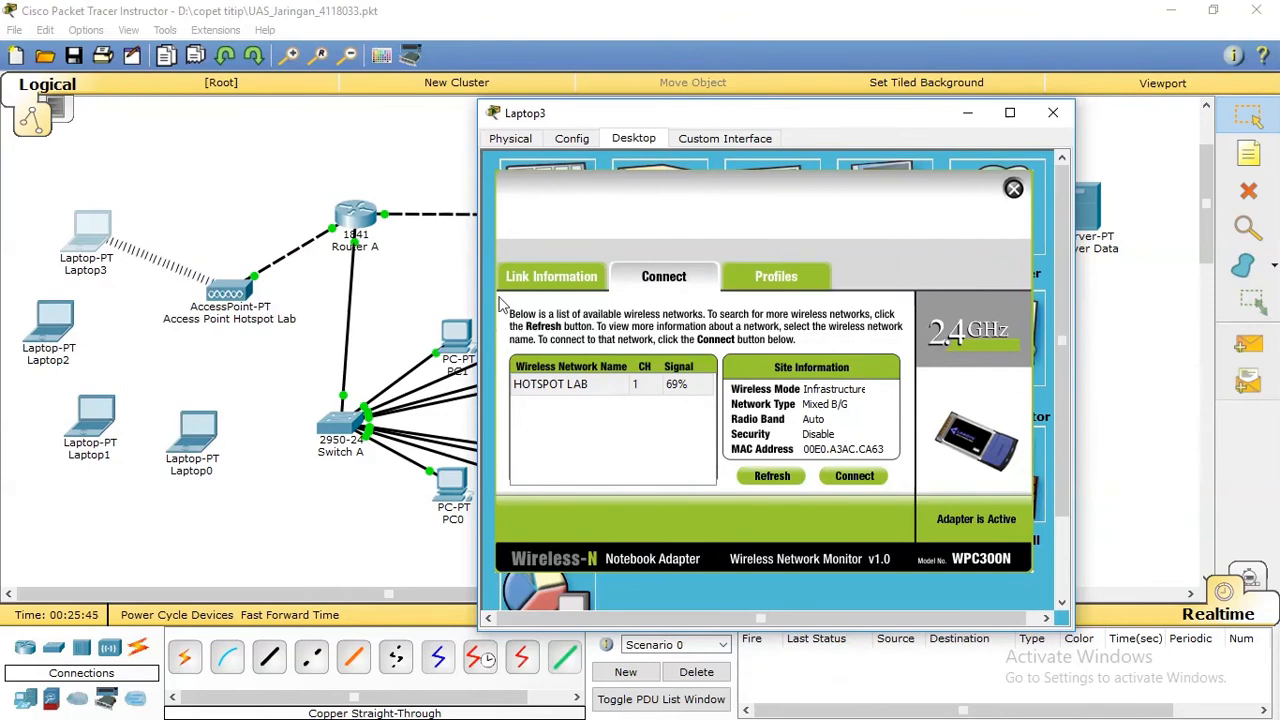
click(1013, 190)
click(1053, 115)
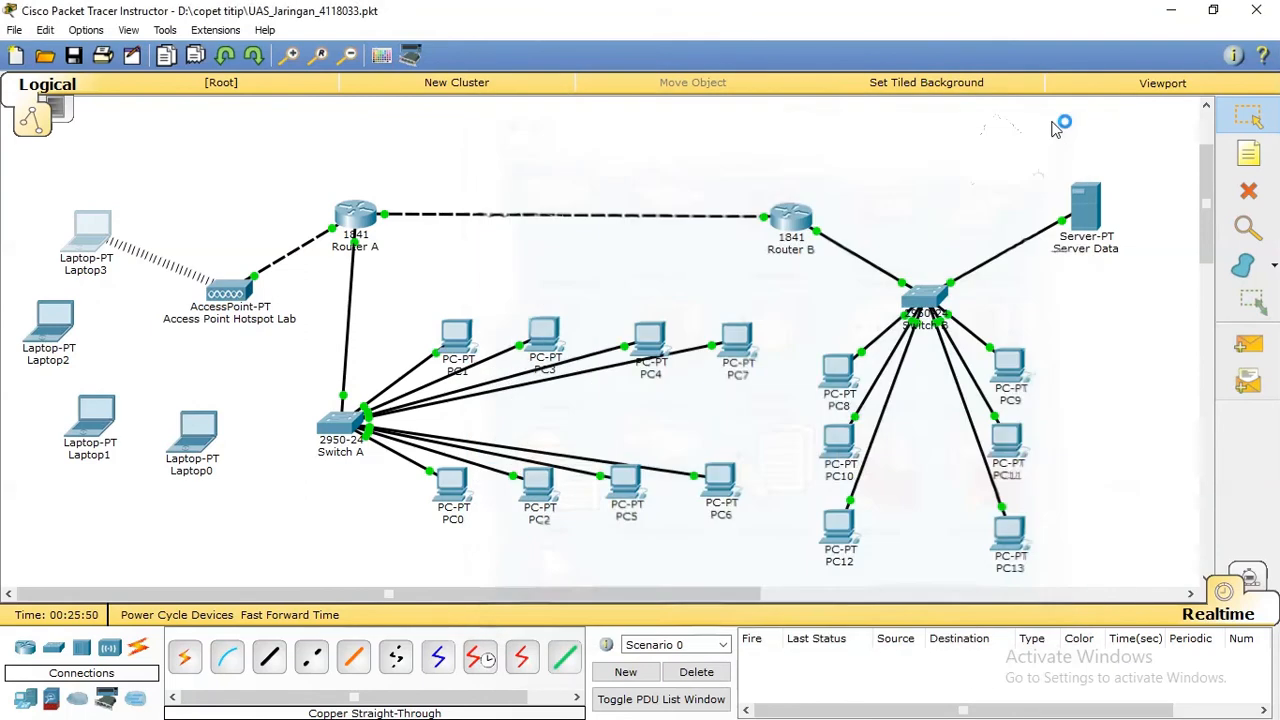
Replace Laptop2's existing network module with the WPC300N wireless module and power the laptop on.
click(55, 322)
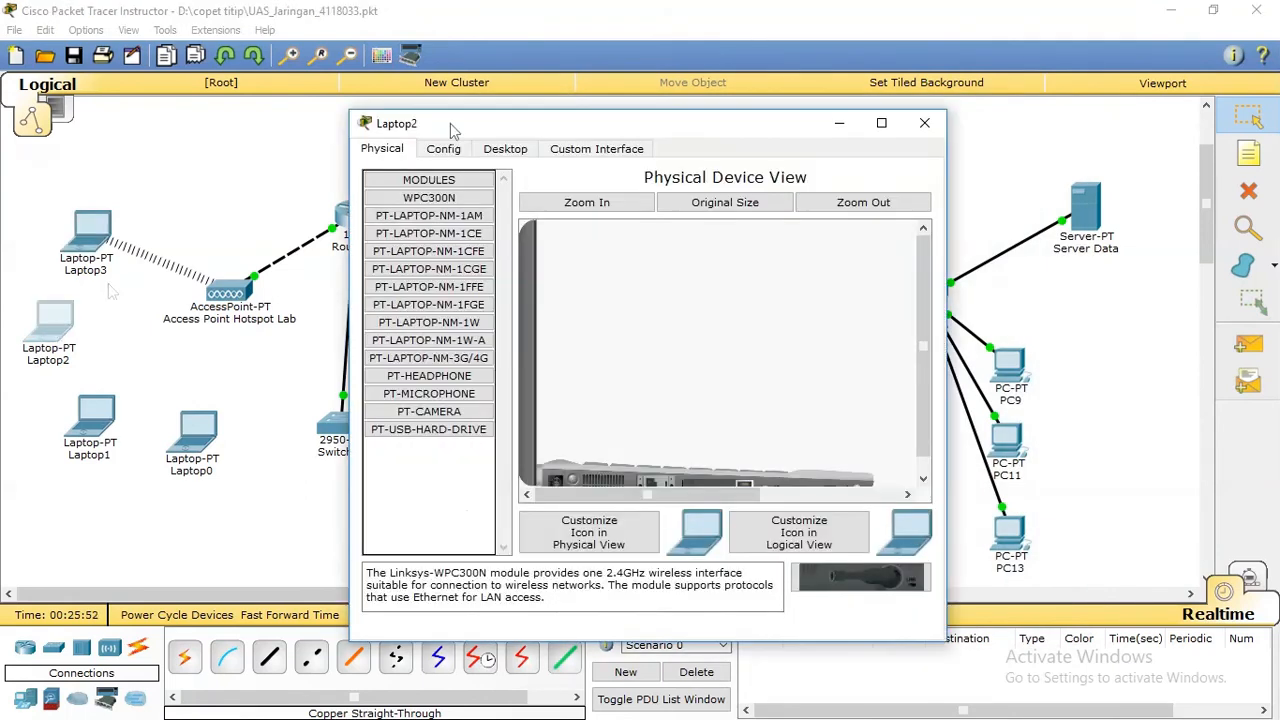
drag(926, 343, 944, 411)
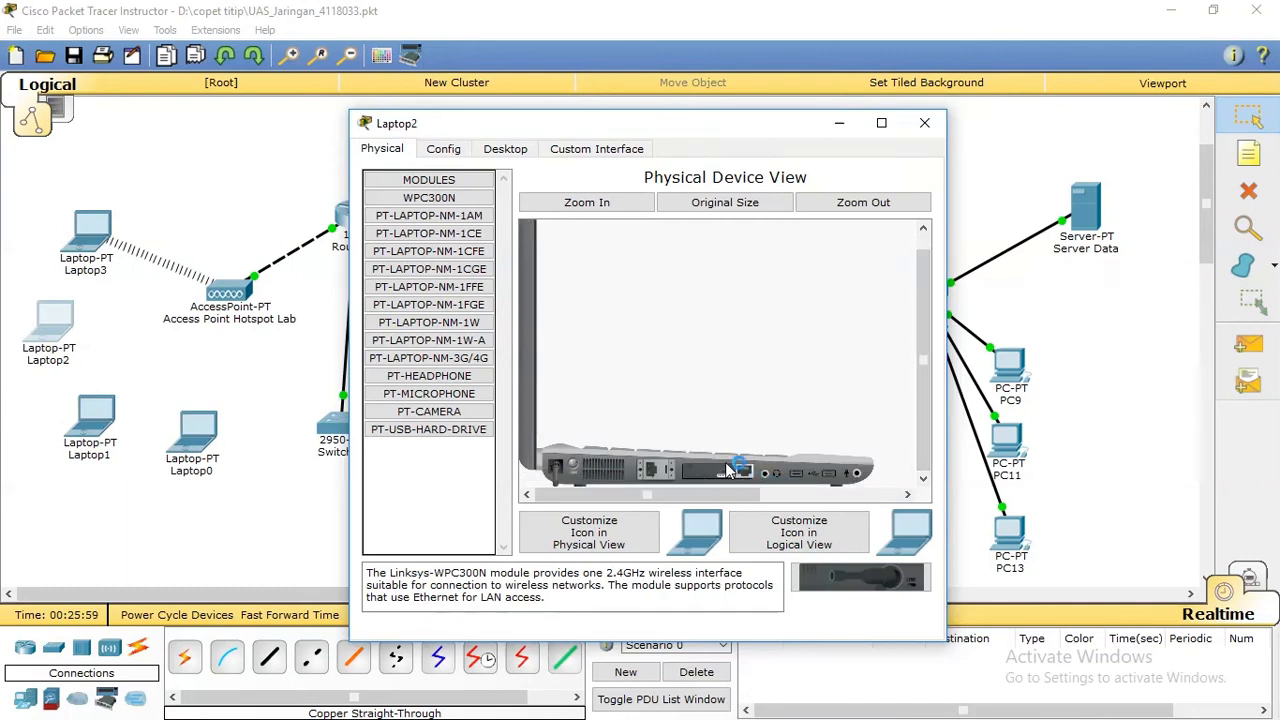
drag(727, 468, 812, 510)
mouse_move(720, 475)
mouse_down()
mouse_move(734, 505)
mouse_move(713, 476)
mouse_up()
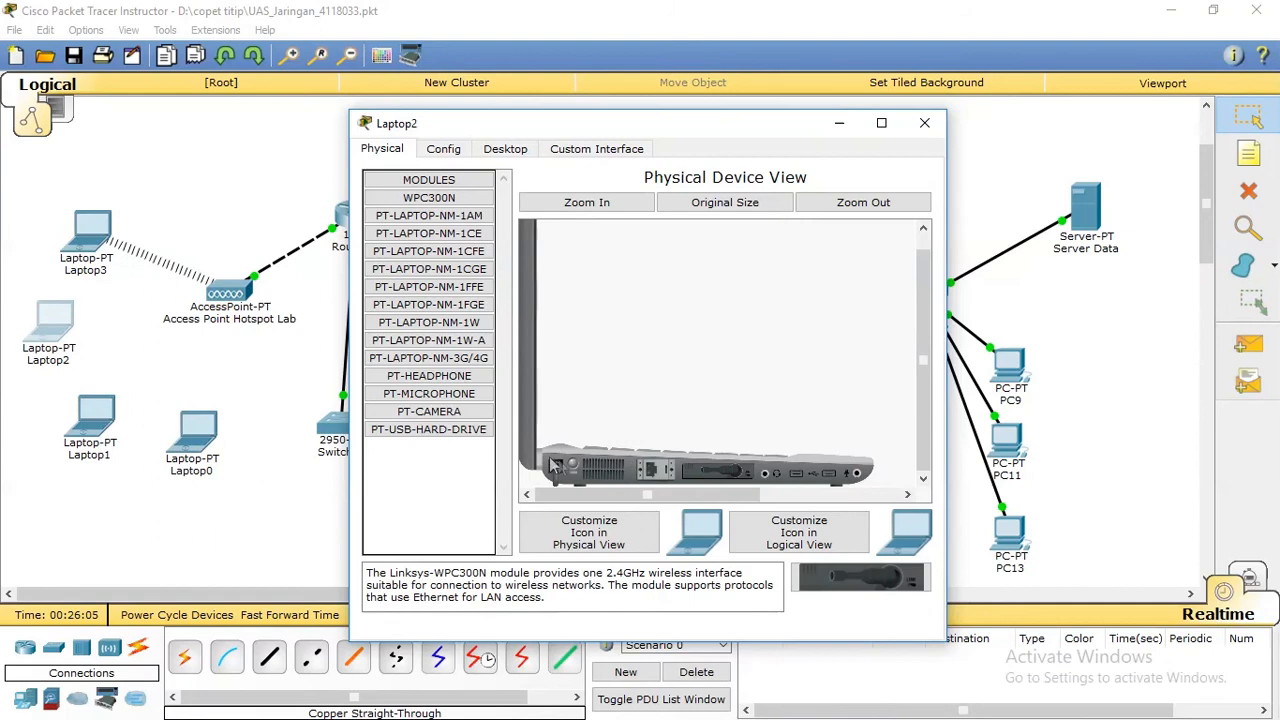
click(549, 456)
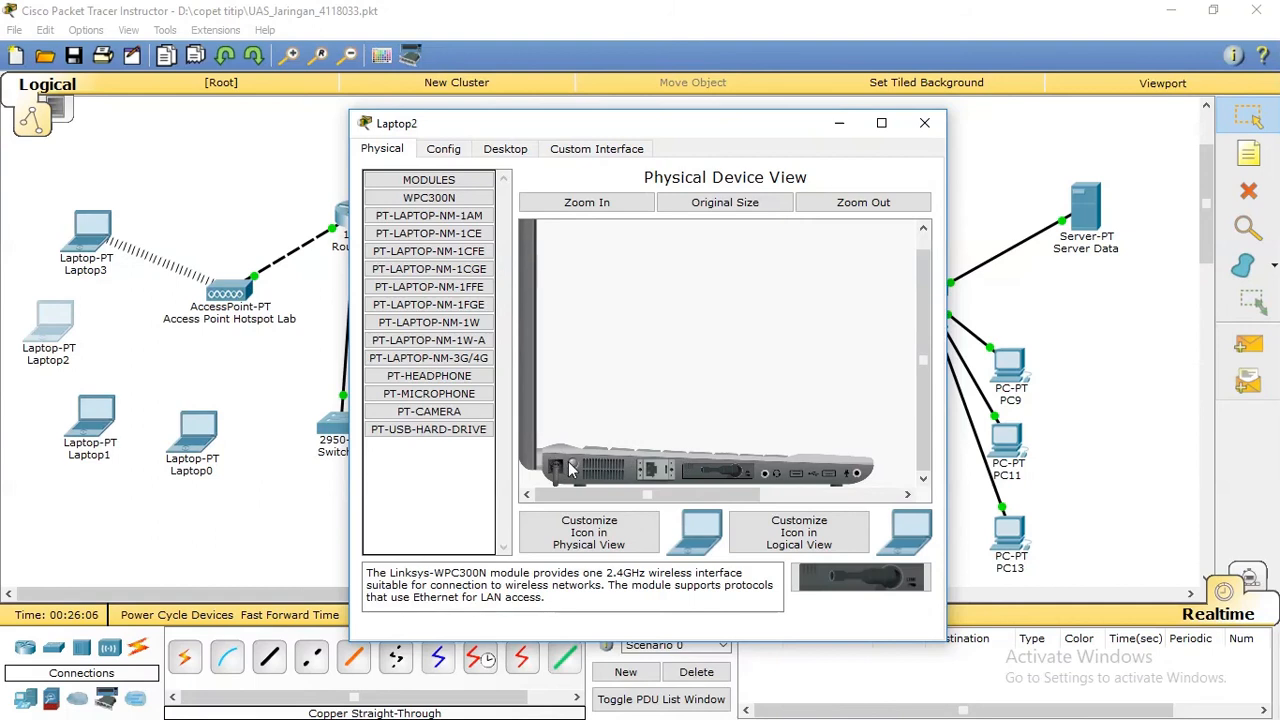
Connect Laptop2 to the HOTSPOT LAB wireless network through PC Wireless and close the laptop's window.
click(513, 149)
click(420, 384)
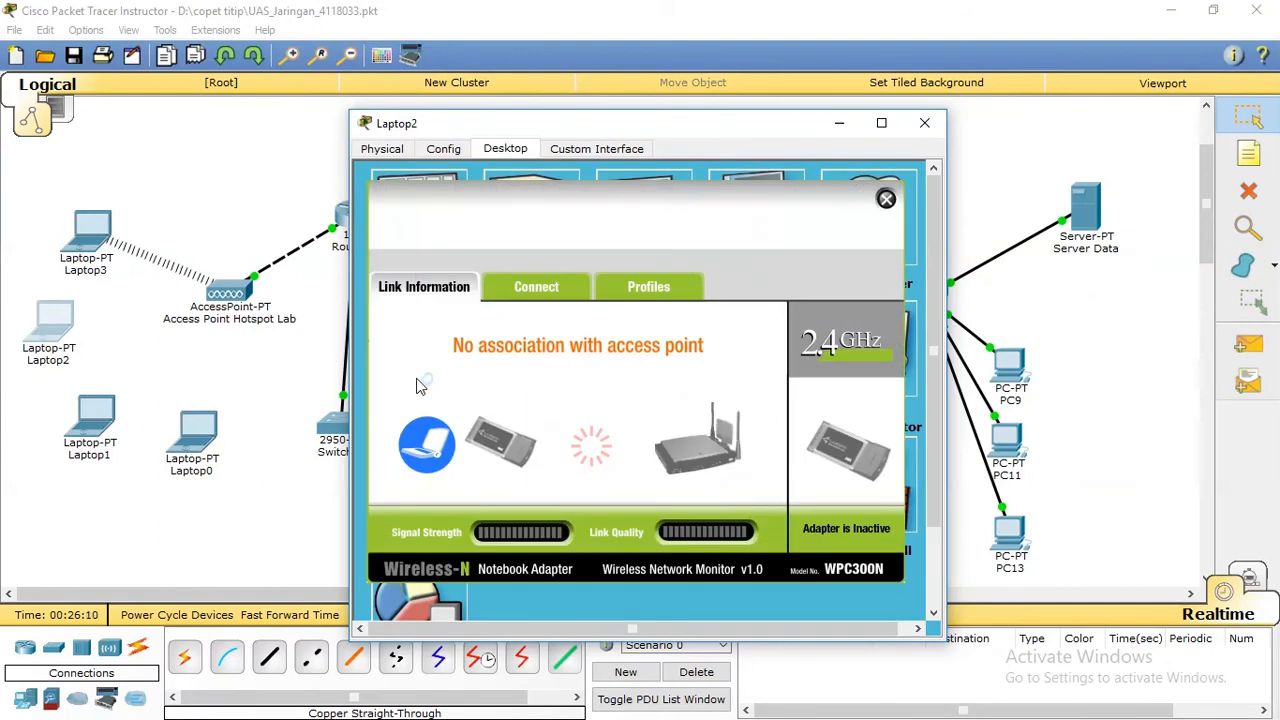
click(536, 287)
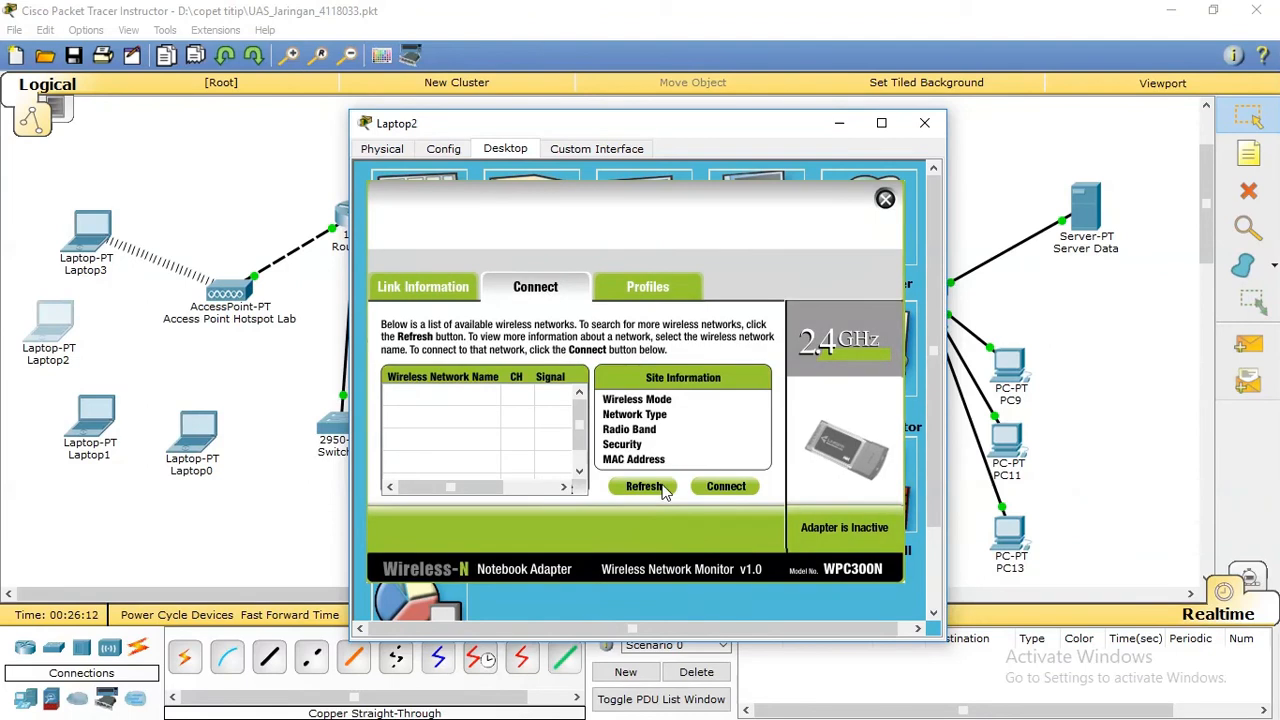
click(663, 489)
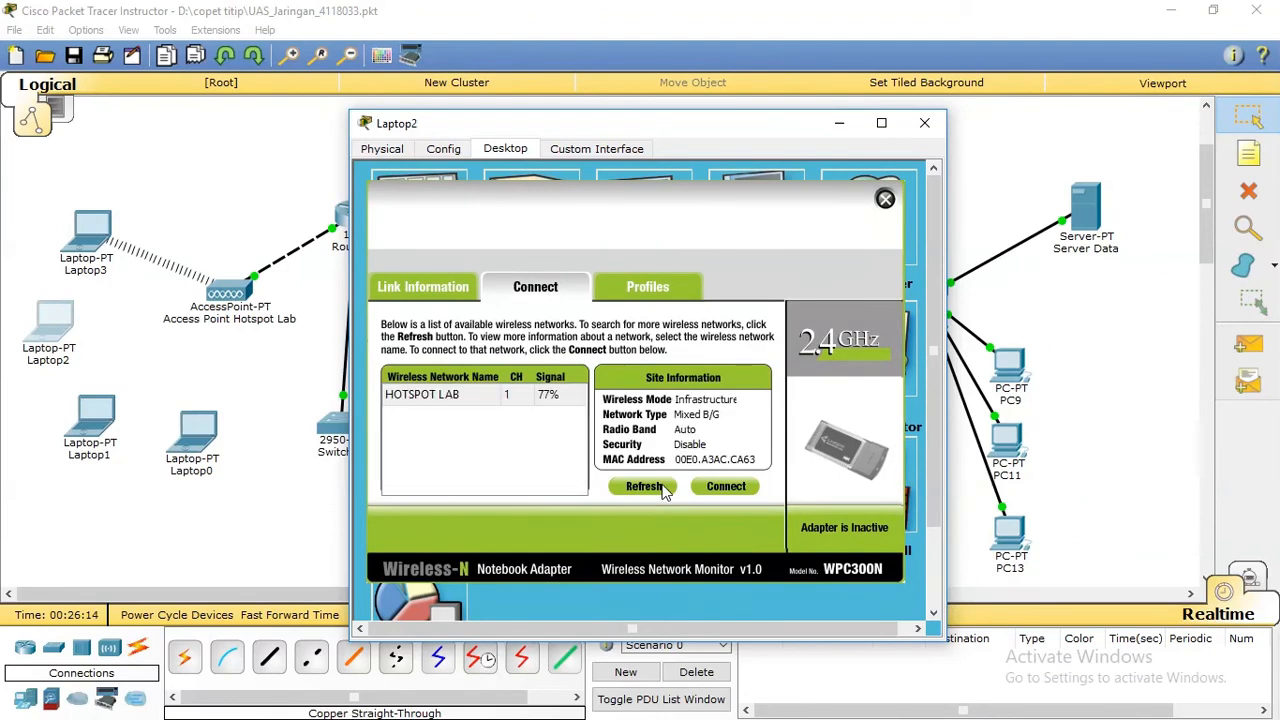
click(445, 398)
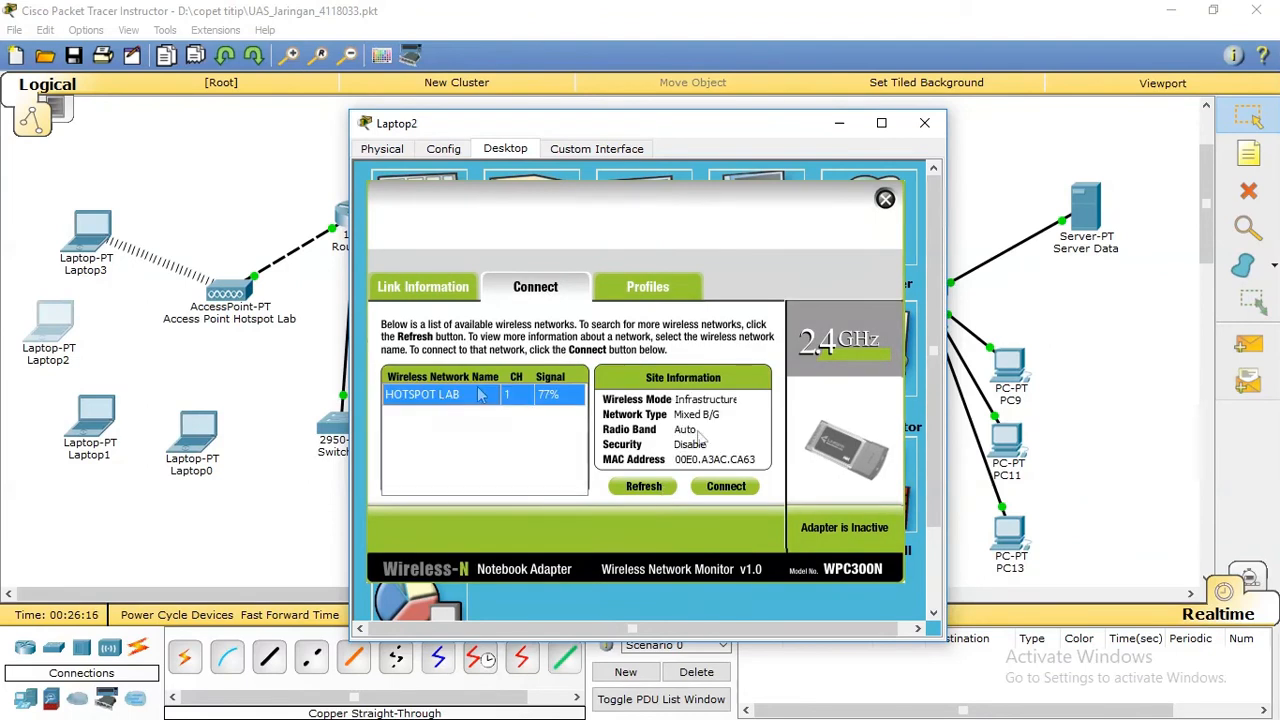
click(736, 489)
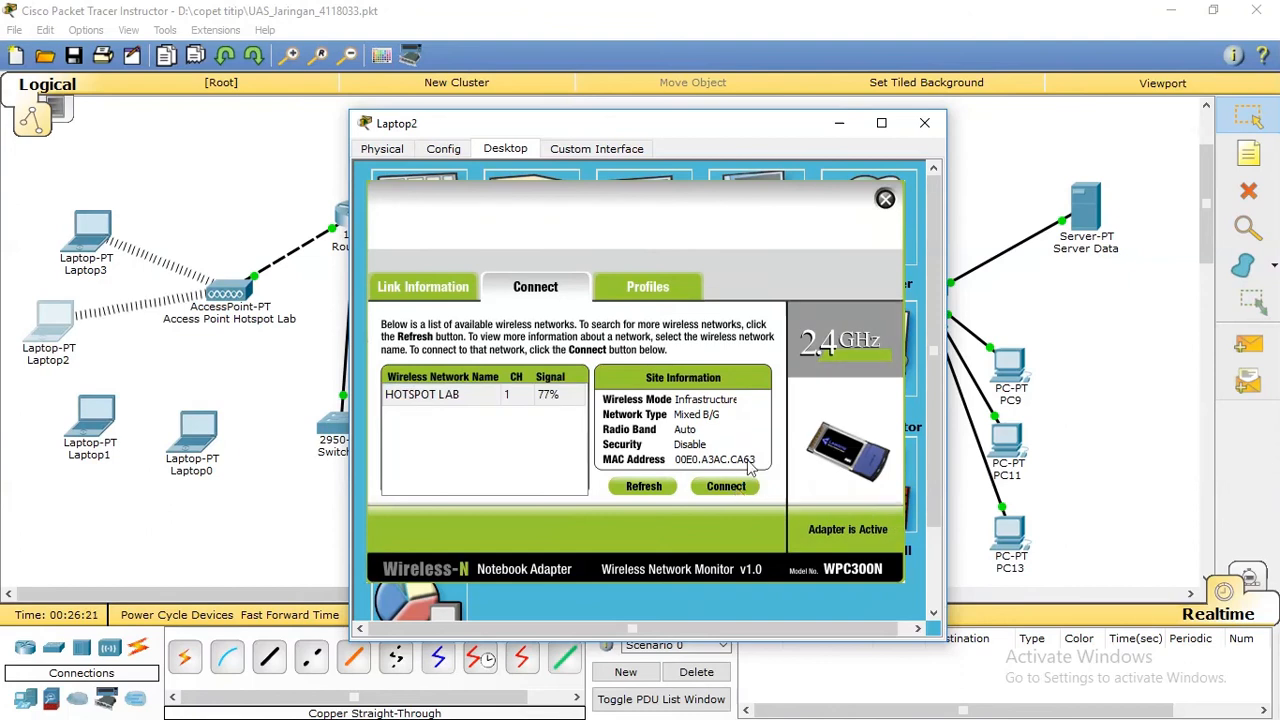
click(885, 199)
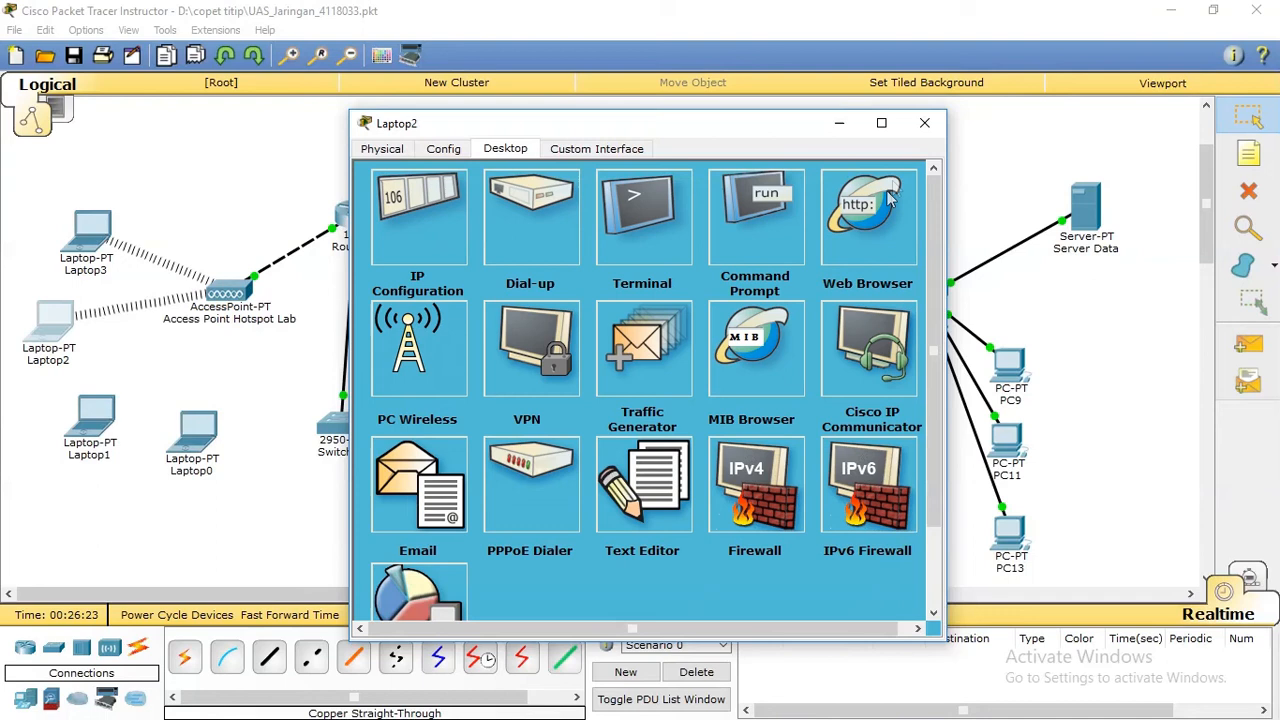
click(924, 122)
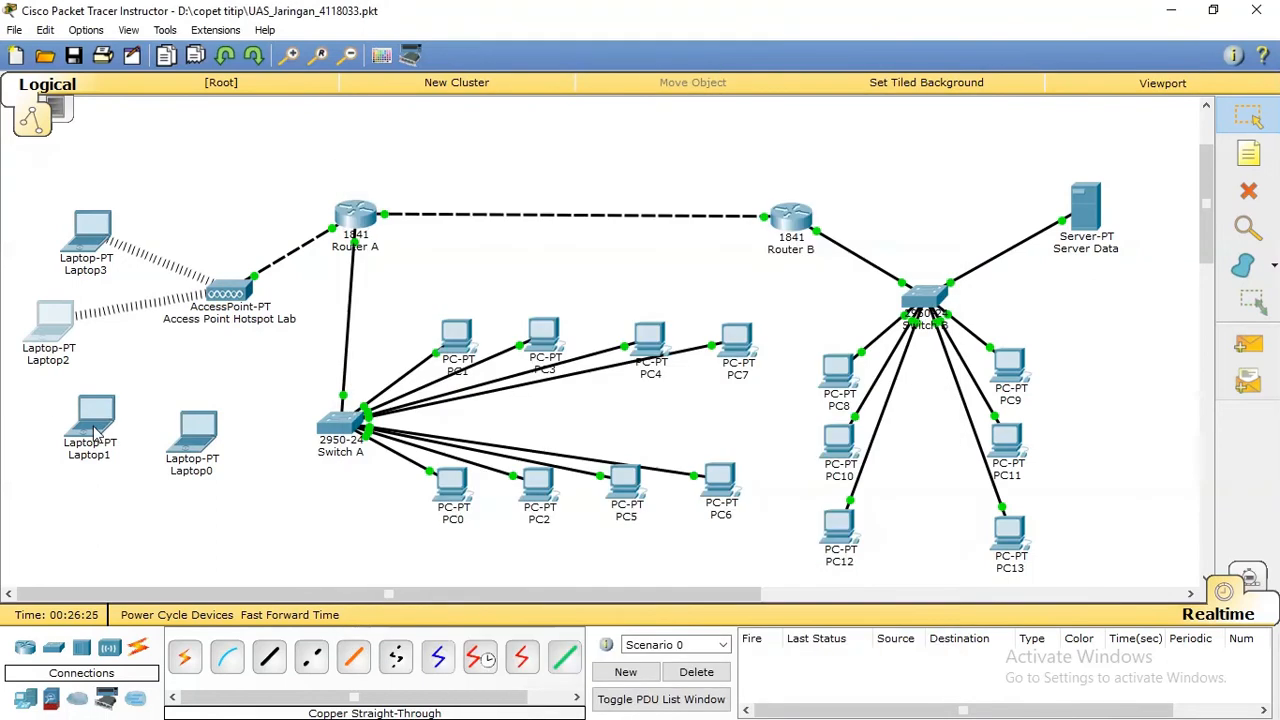
Replace Laptop1's existing network module with the WPC300N wireless module and power the laptop on.
click(95, 430)
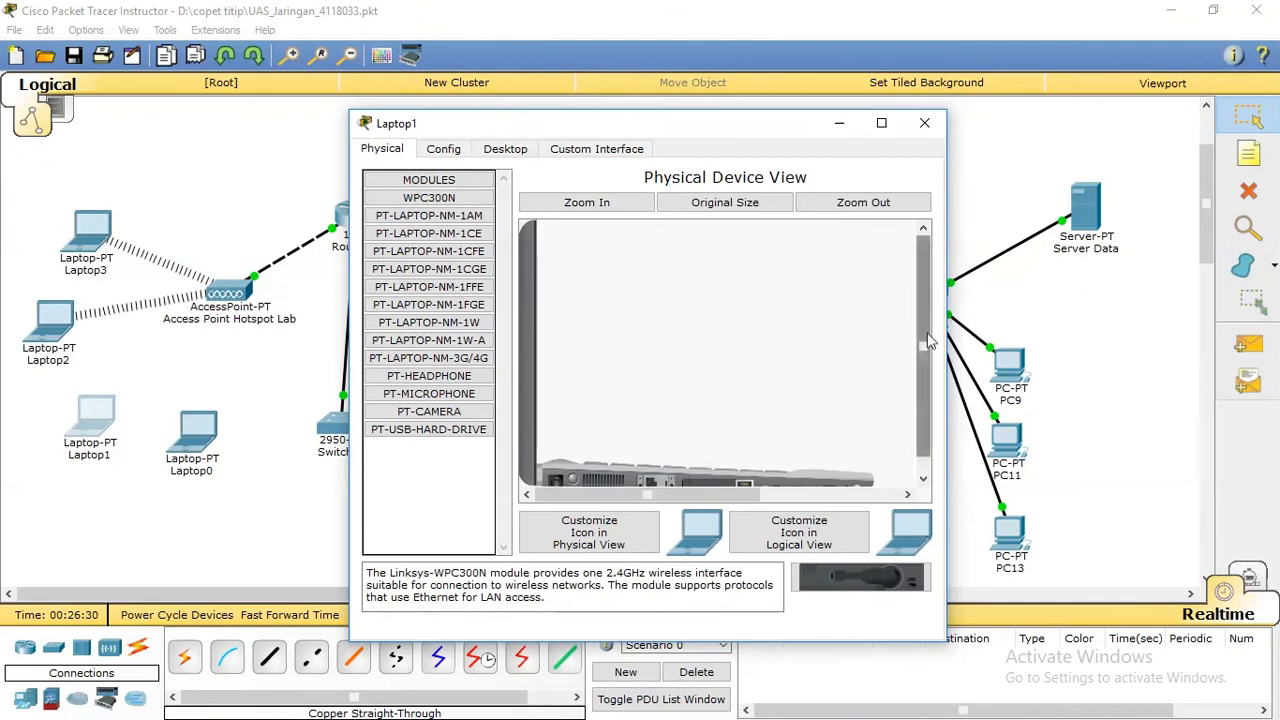
drag(927, 334, 927, 358)
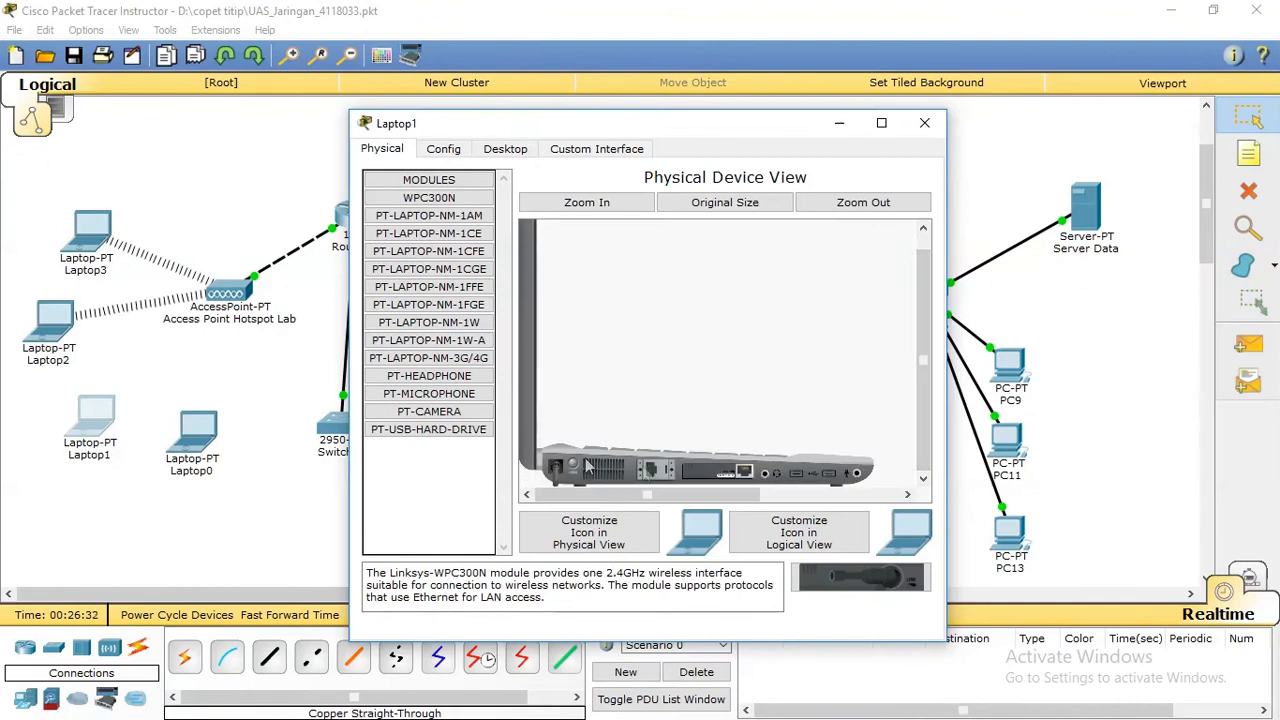
drag(731, 468, 888, 574)
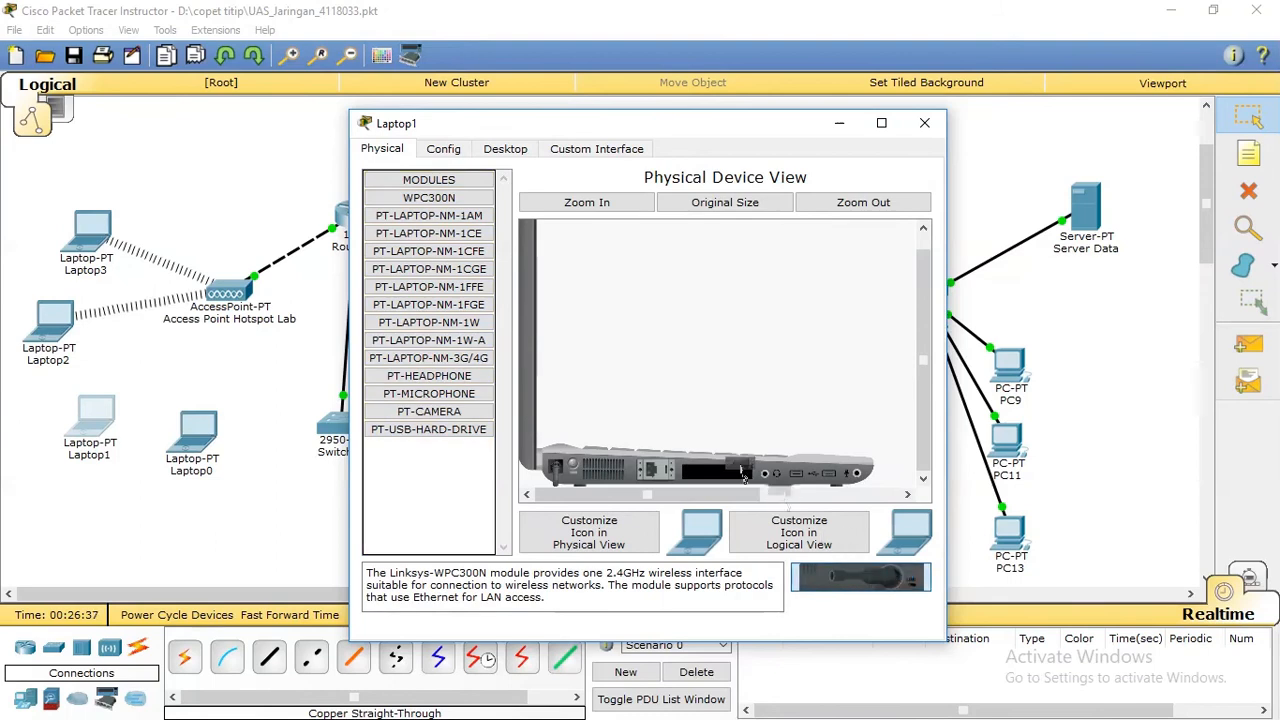
mouse_move(744, 478)
mouse_down()
mouse_move(722, 472)
mouse_move(740, 476)
mouse_move(728, 482)
mouse_up()
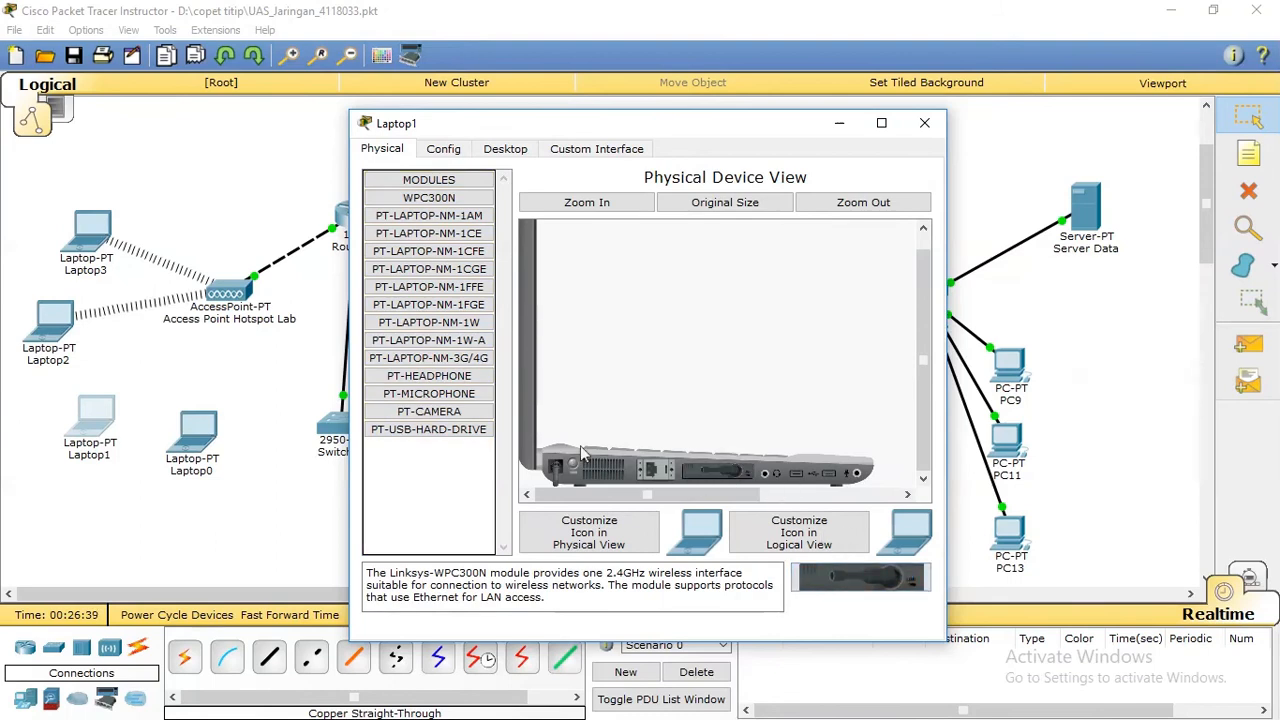
click(566, 458)
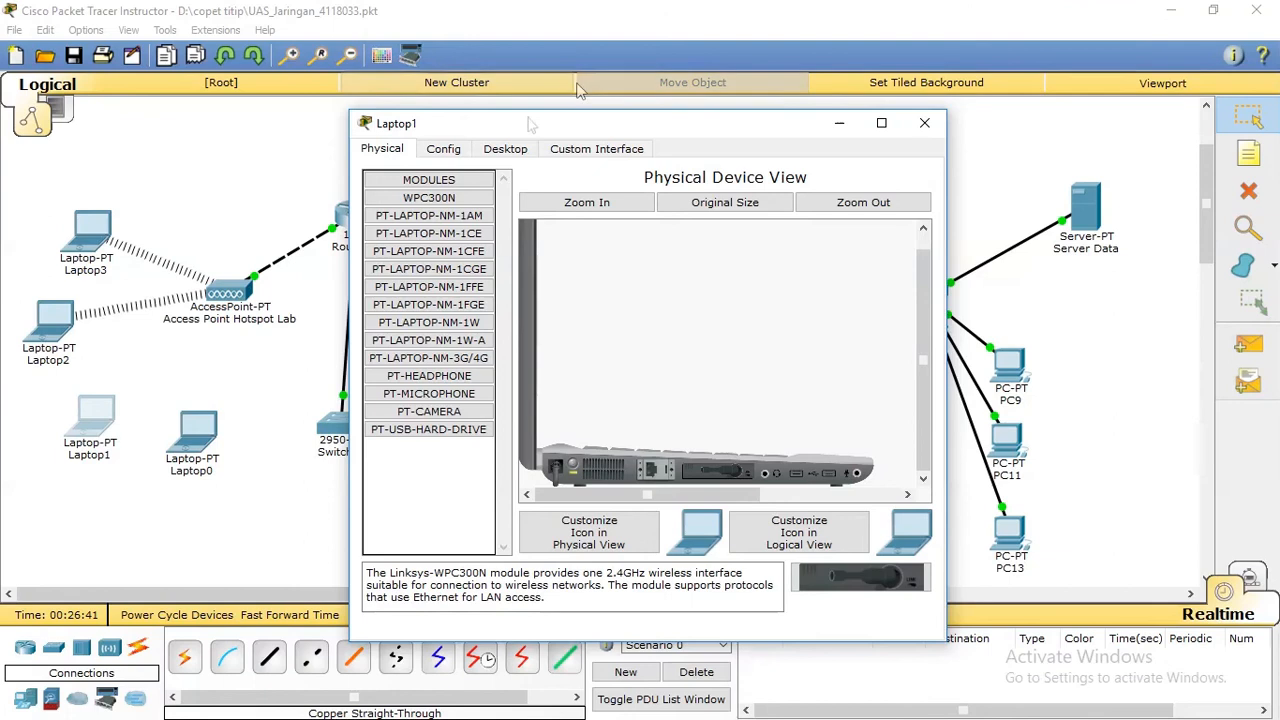
Connect Laptop1 to the HOTSPOT LAB wireless network through PC Wireless and close the laptop's window.
click(502, 152)
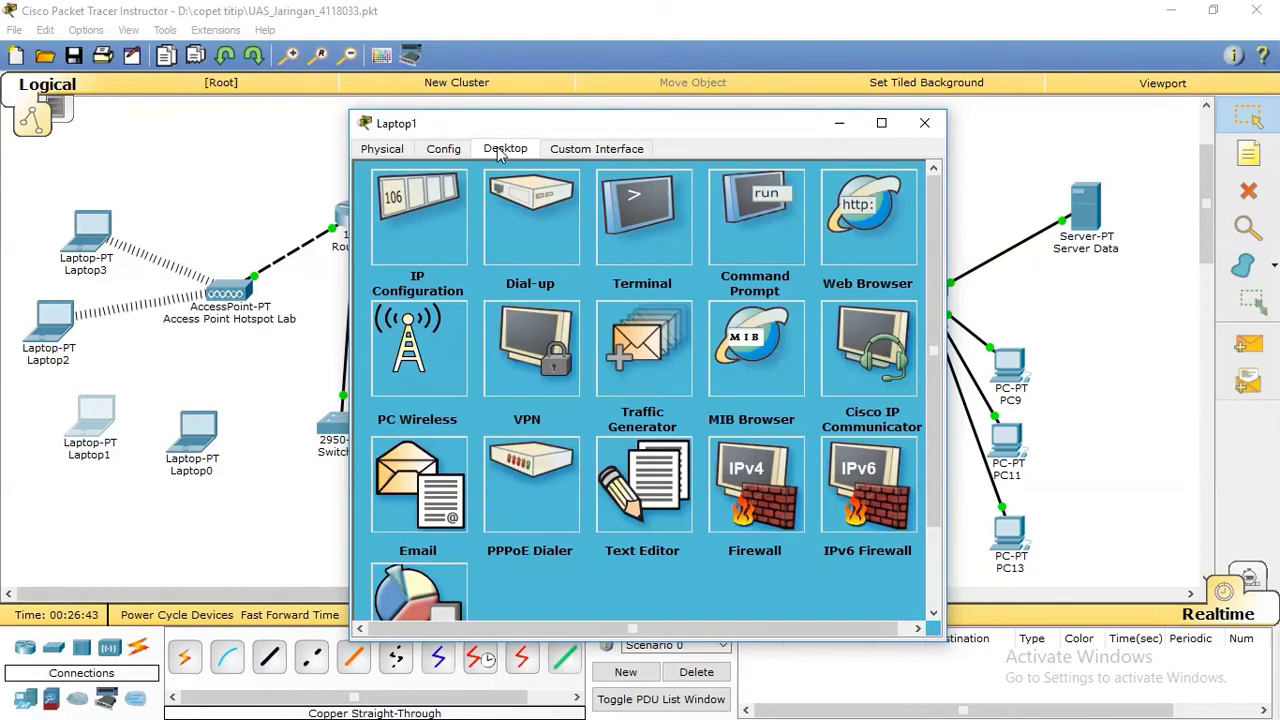
click(428, 345)
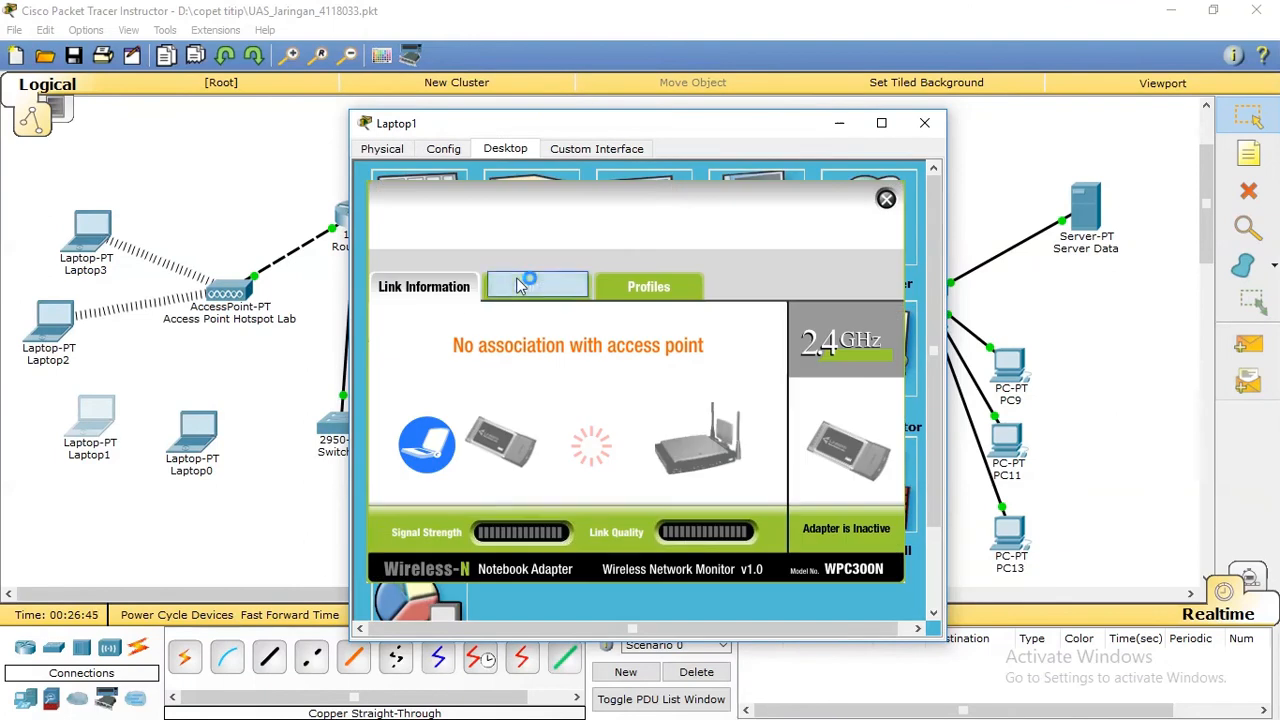
click(517, 284)
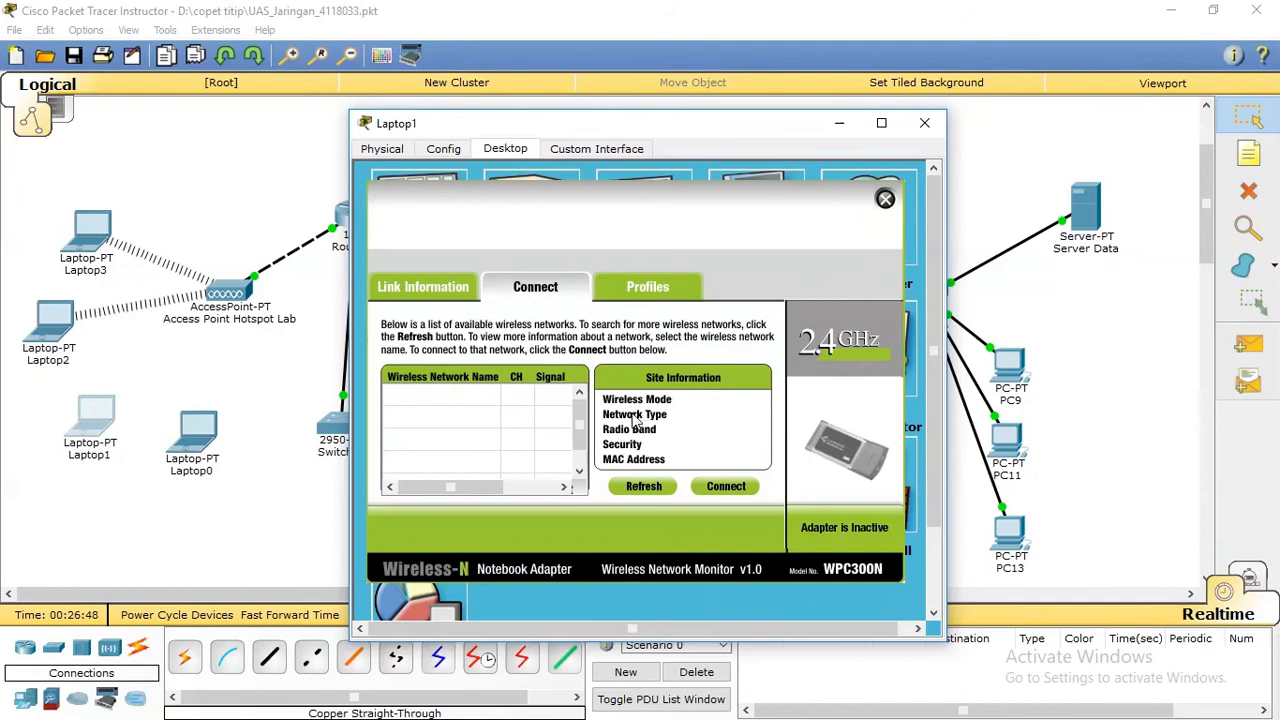
click(447, 396)
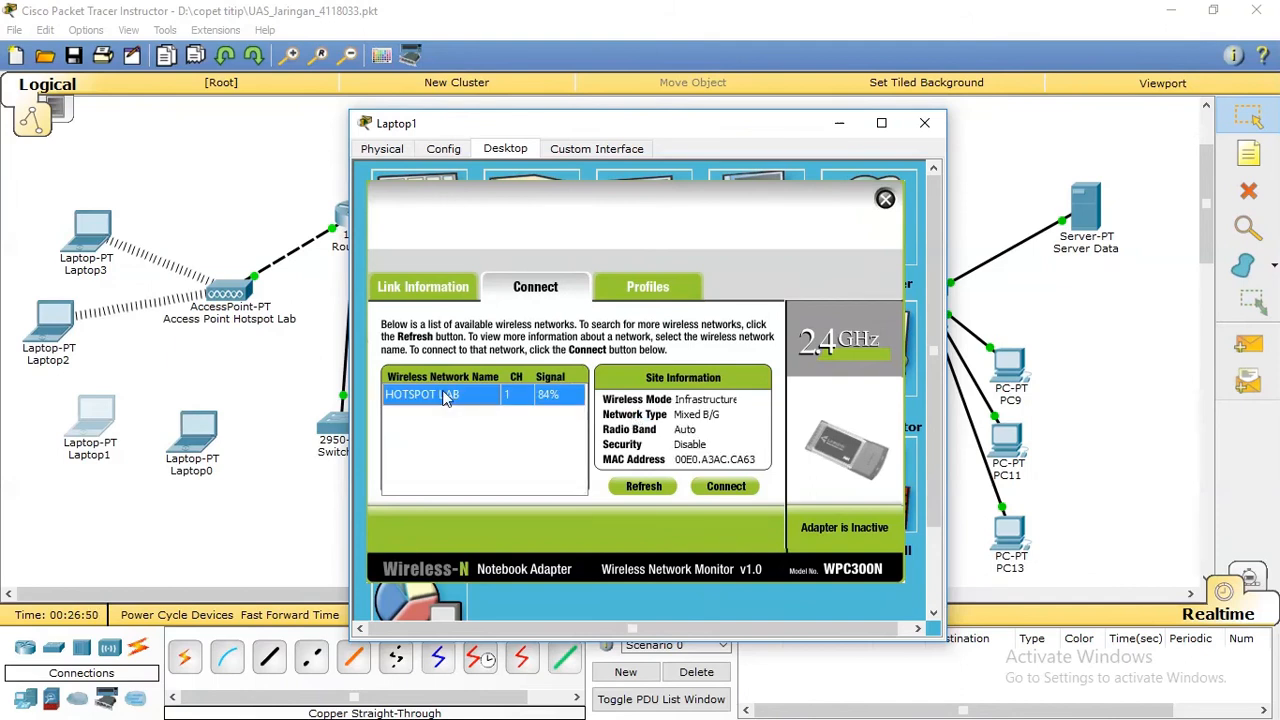
click(740, 486)
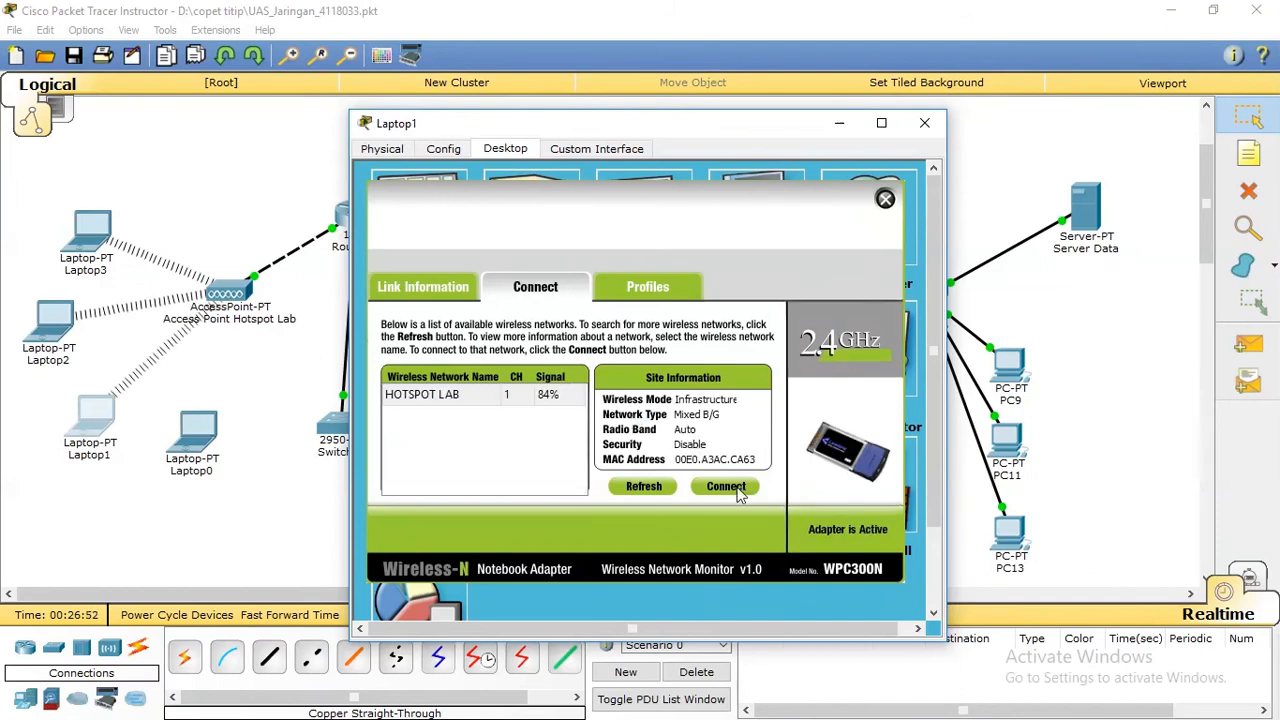
click(924, 123)
Replace Laptop0's existing network module with the WPC300N wireless module and power the laptop on.
click(185, 463)
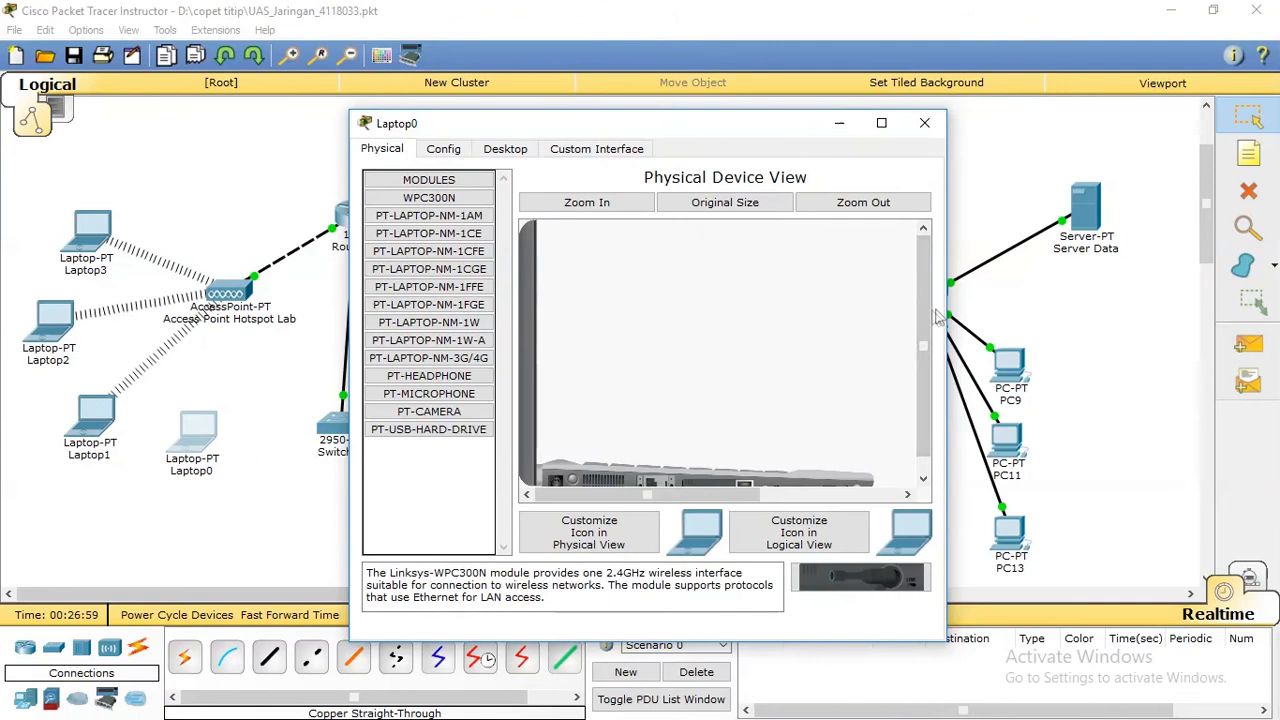
drag(924, 312, 917, 398)
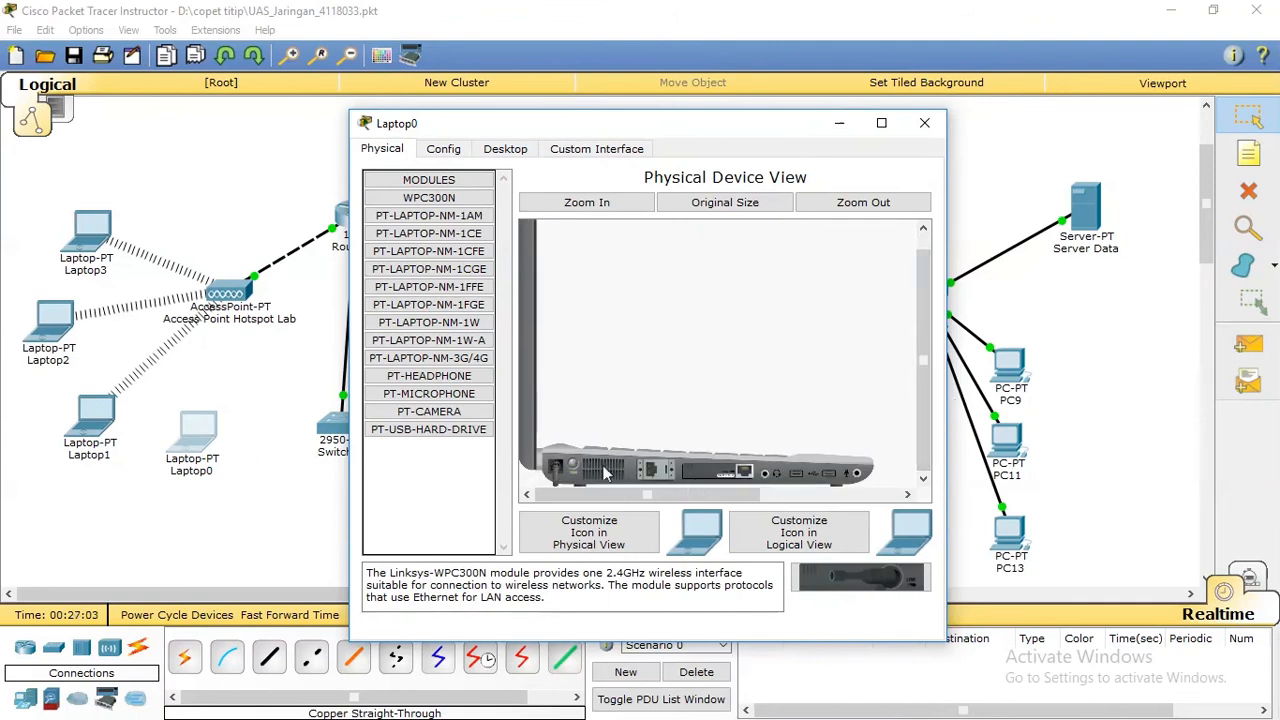
mouse_move(733, 472)
mouse_down()
mouse_move(853, 582)
mouse_move(738, 481)
mouse_up()
click(571, 461)
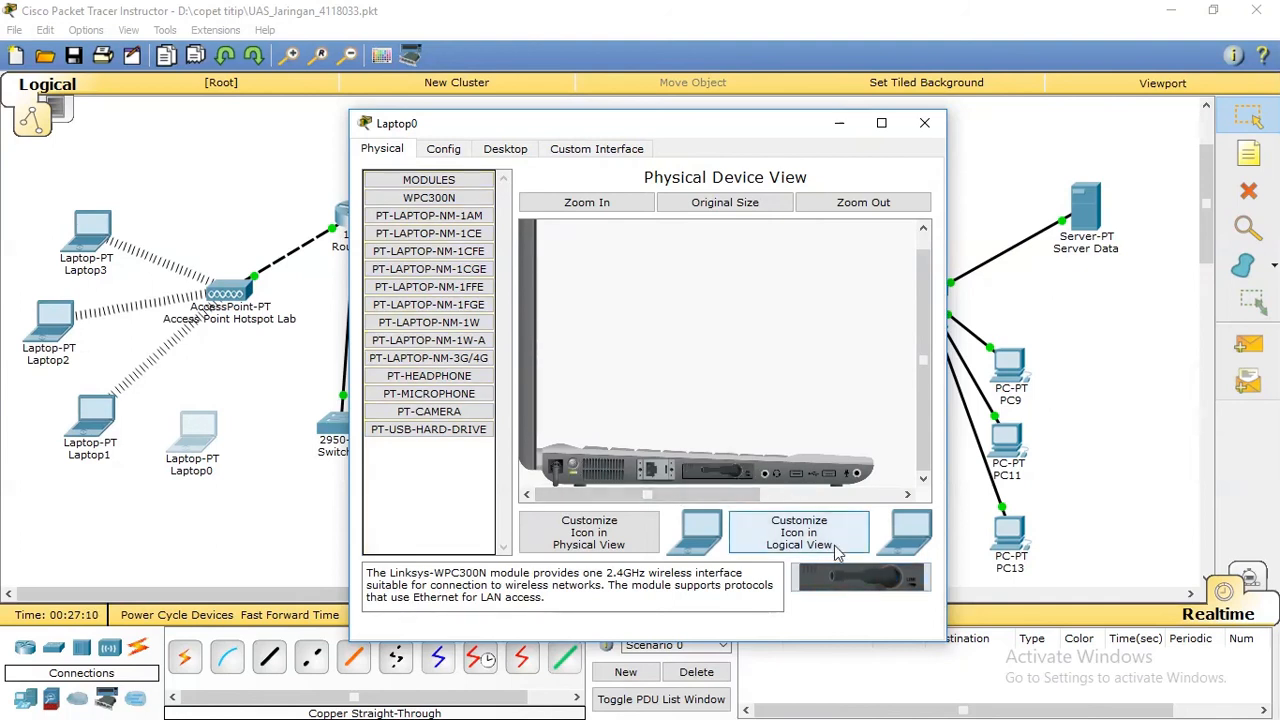
Connect Laptop0 to the HOTSPOT LAB wireless network through PC Wireless.
click(505, 148)
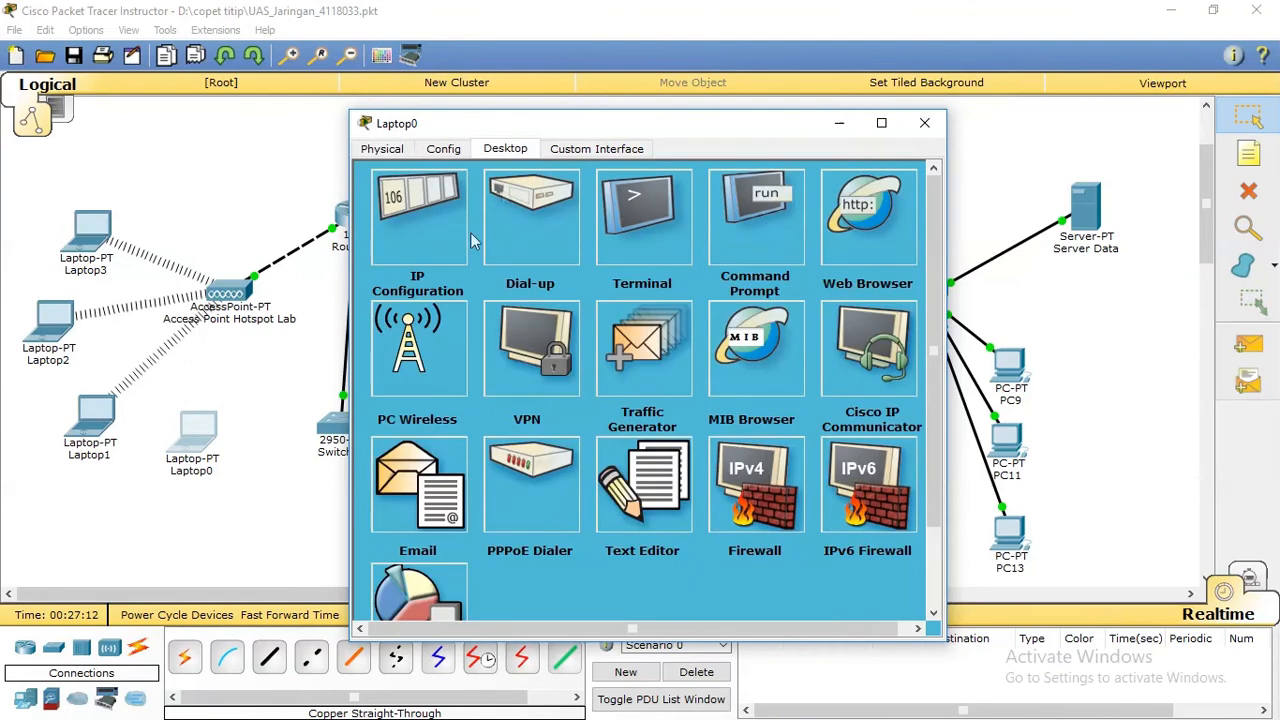
click(441, 362)
click(533, 296)
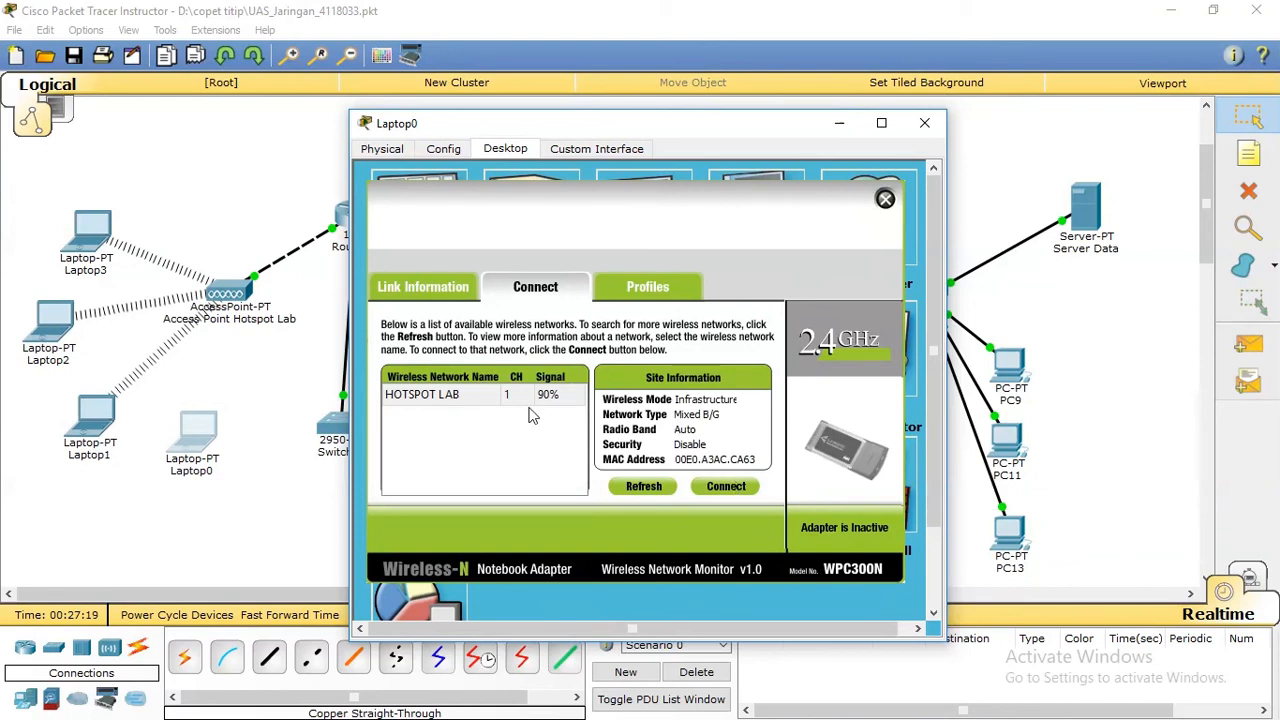
click(458, 396)
click(742, 492)
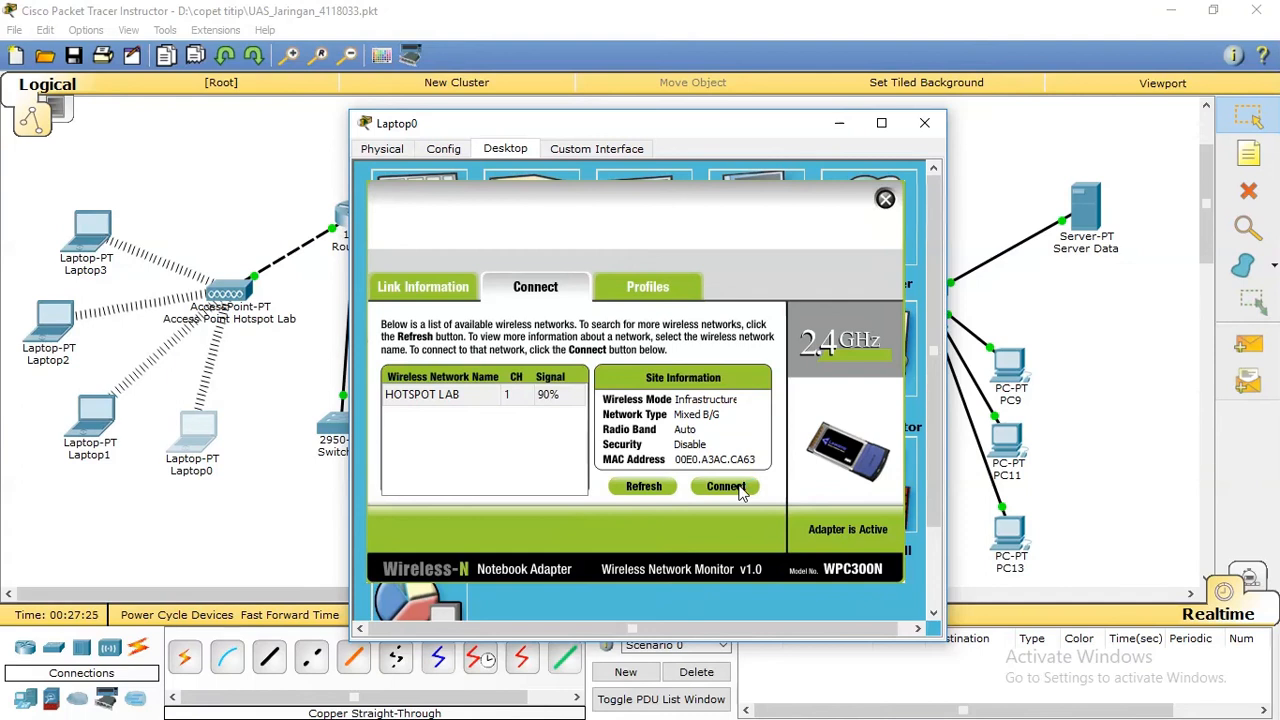
Close Laptop0's PC Wireless utility and its device window.
click(886, 204)
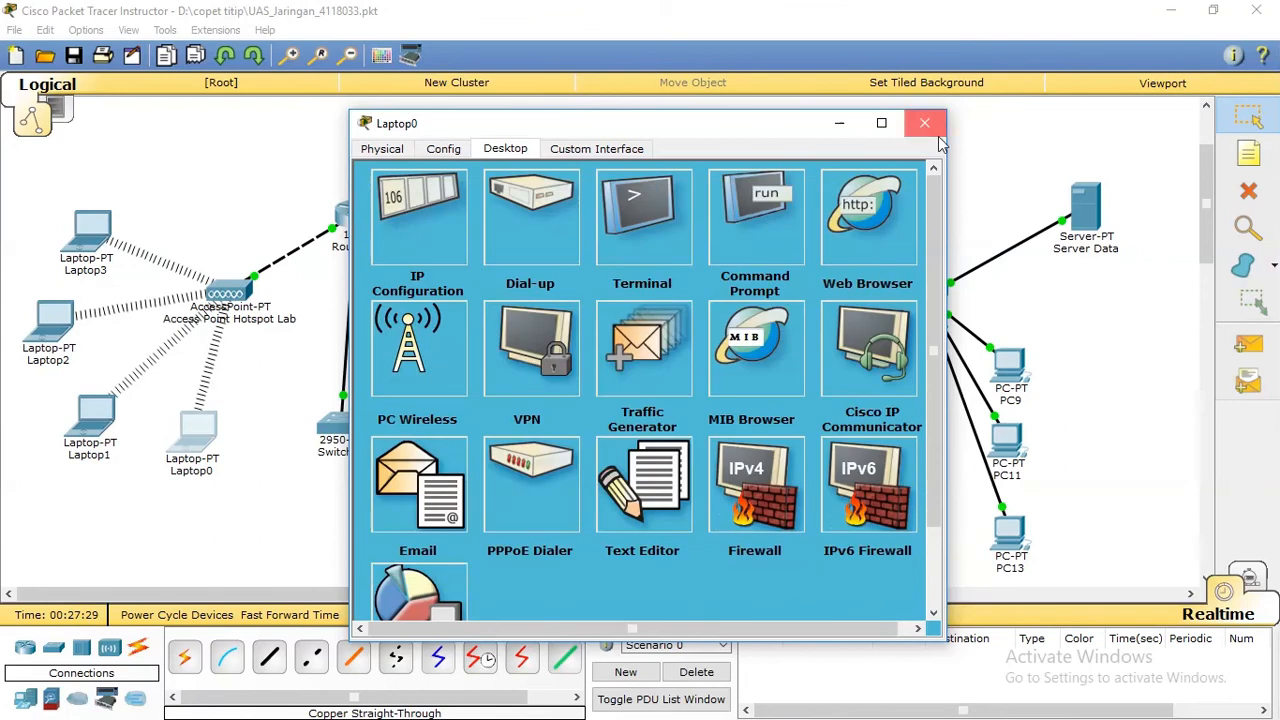
click(924, 122)
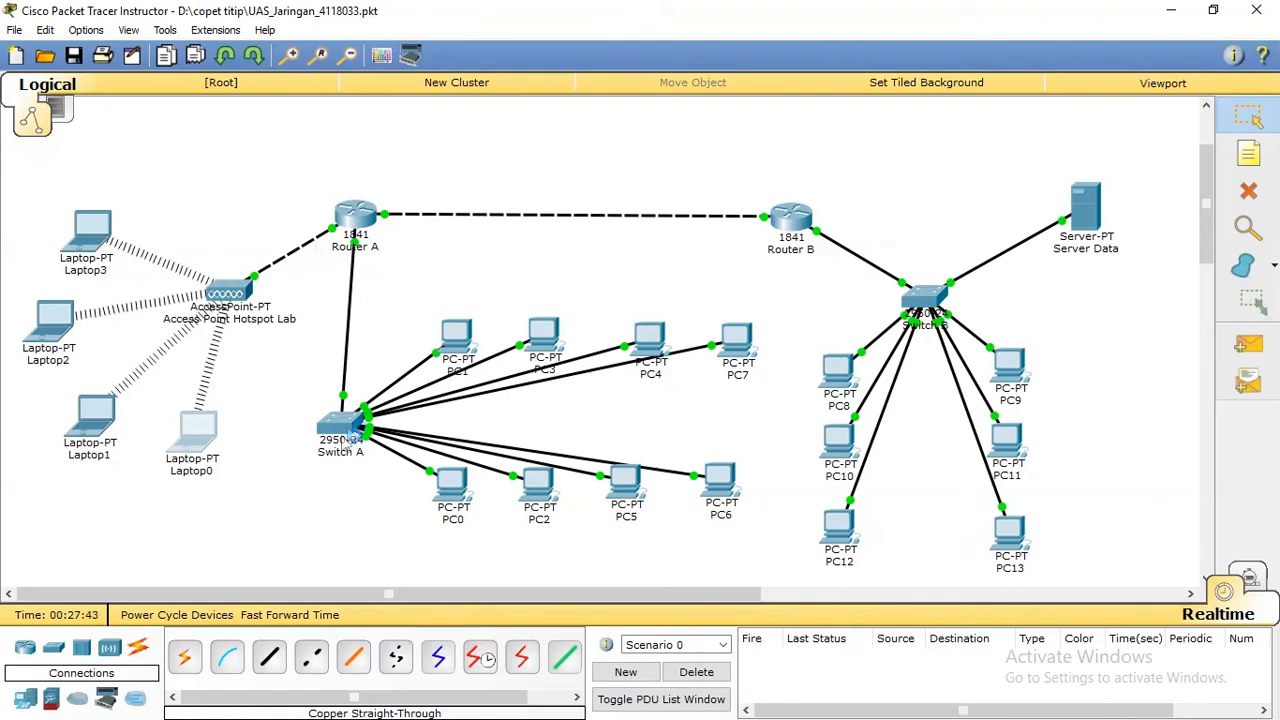
Review PC1's DHCP gateway setting and its IP configuration.
click(460, 340)
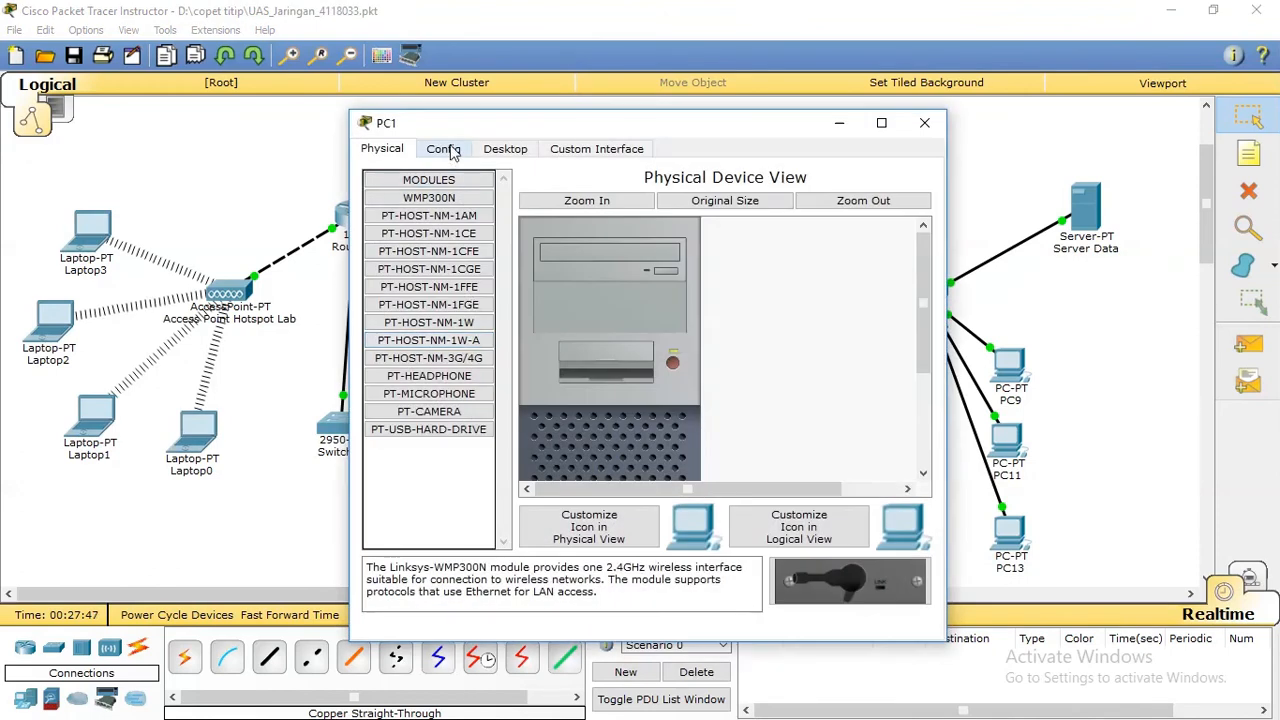
click(452, 150)
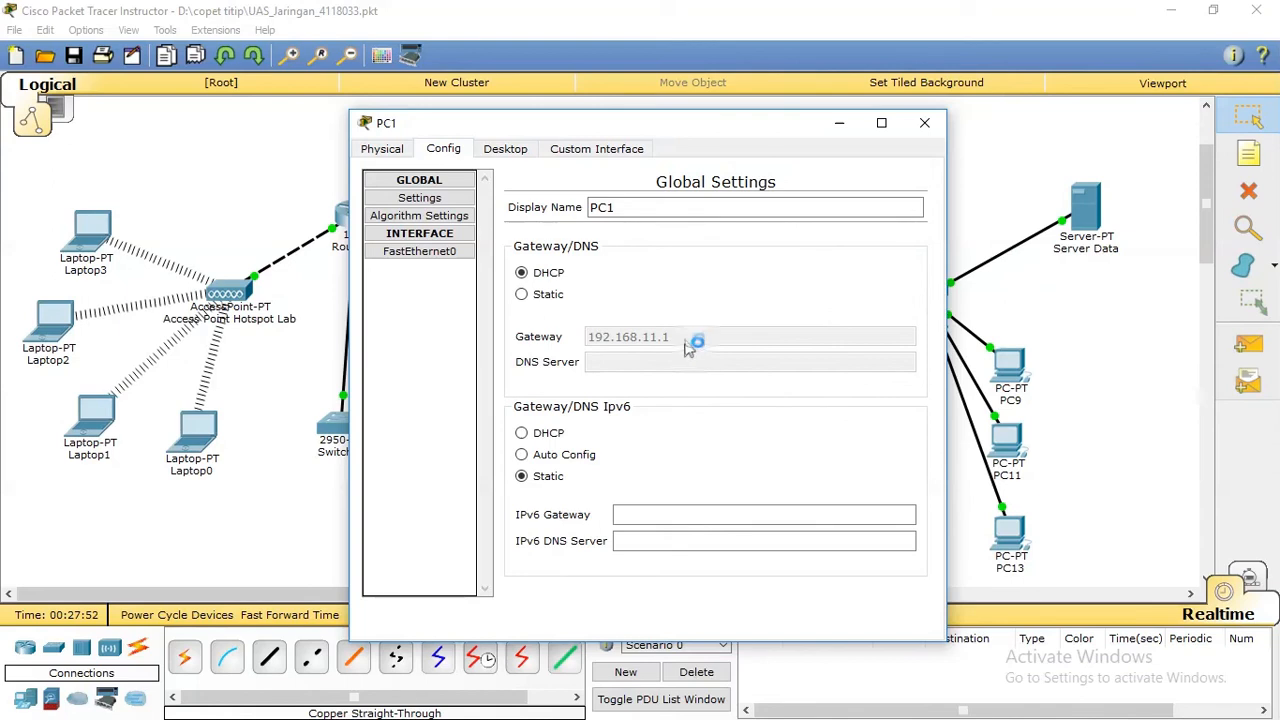
click(505, 148)
click(440, 220)
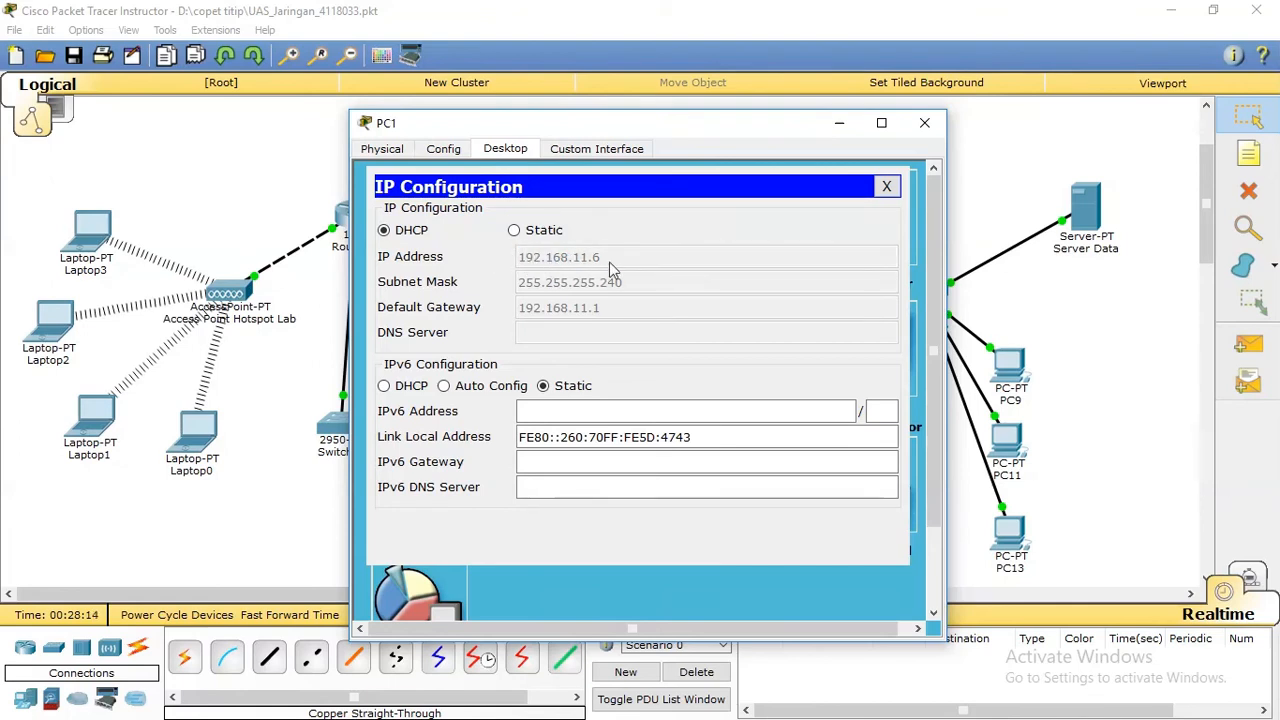
click(886, 186)
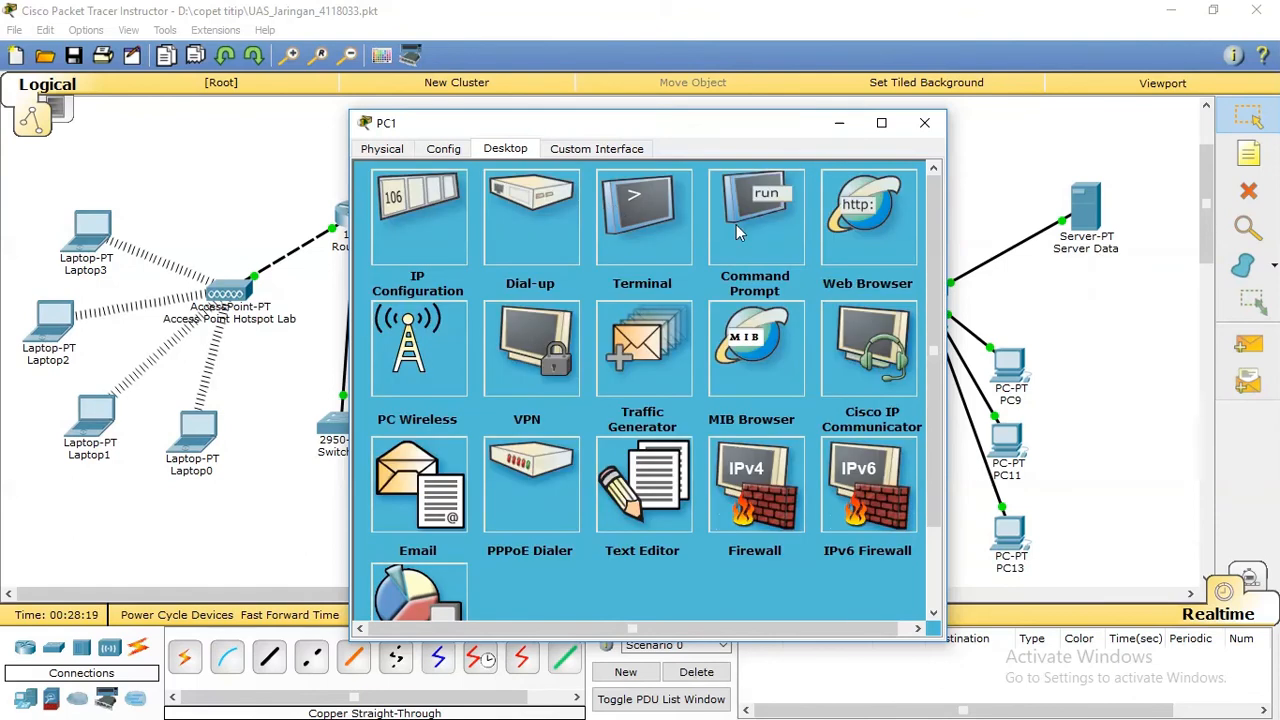
Ping PC1's own address 192.168.11.6 from PC1's Command Prompt.
click(736, 226)
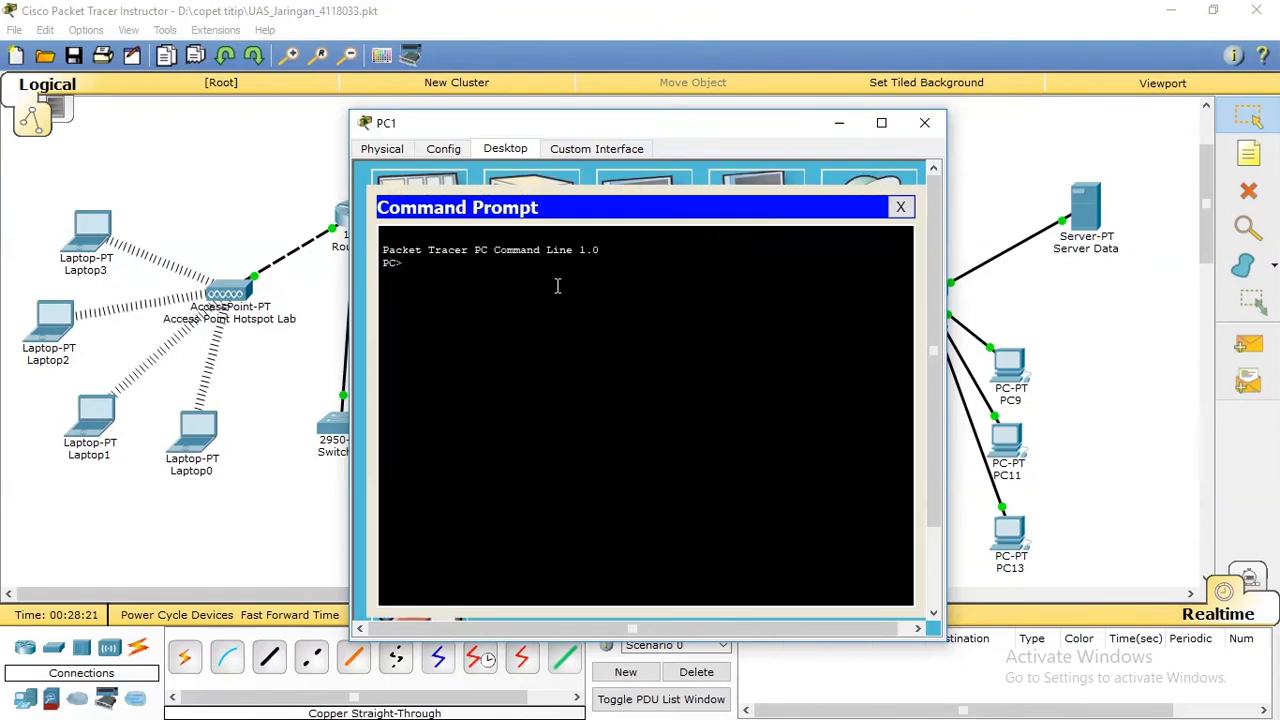
text(ping)
text(192)
text(.168.11.6)
key(Return)
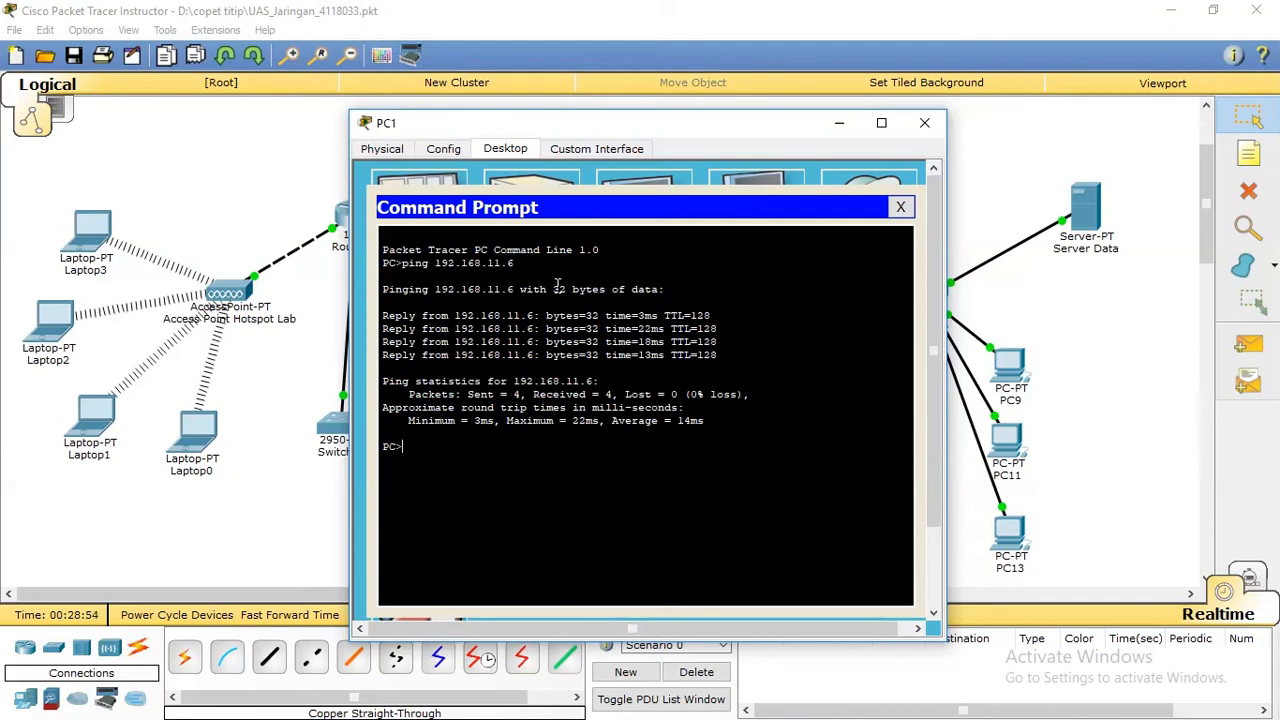
Ping the gateway 192.168.11.1 from PC1 and close PC1's window.
key(Up)
key(Return)
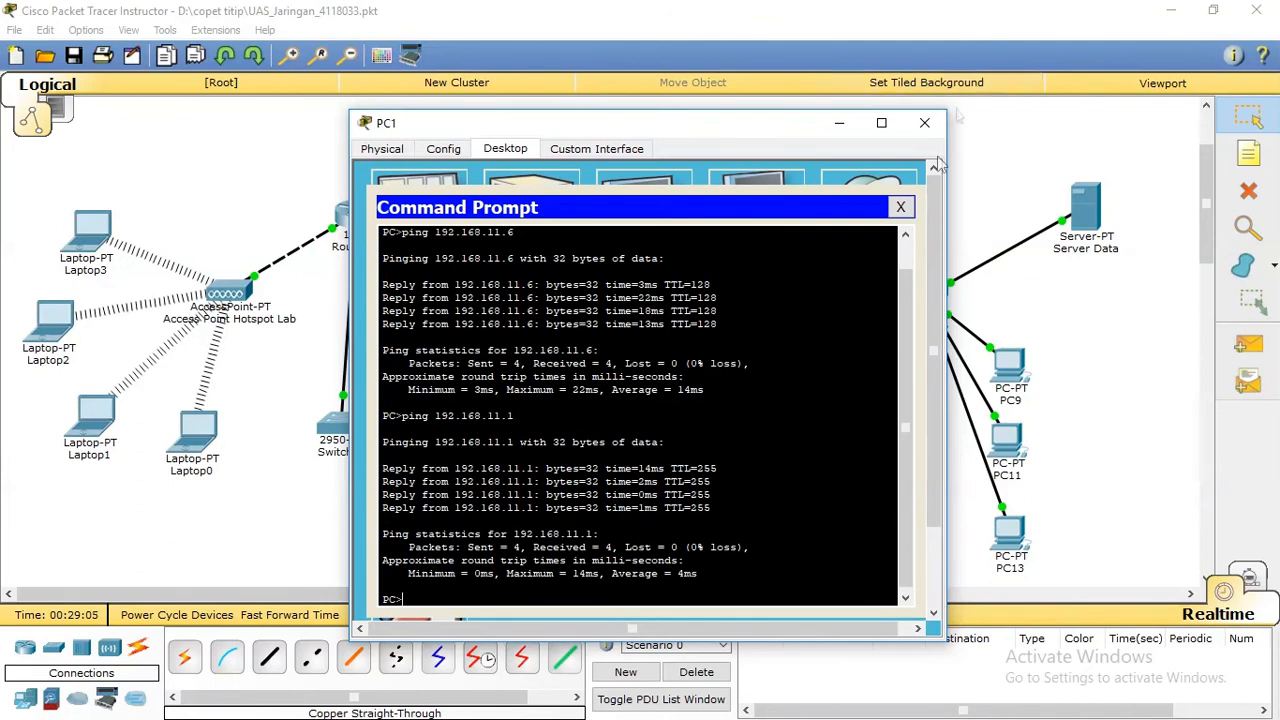
click(900, 207)
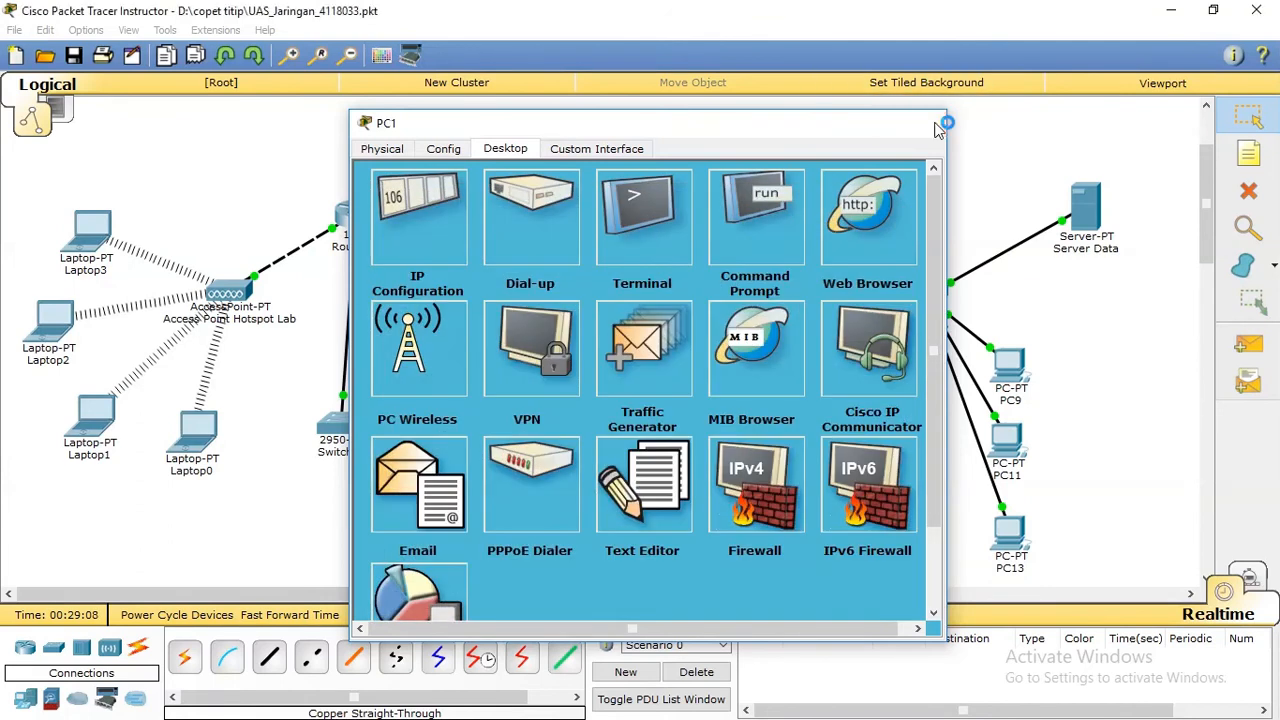
click(924, 122)
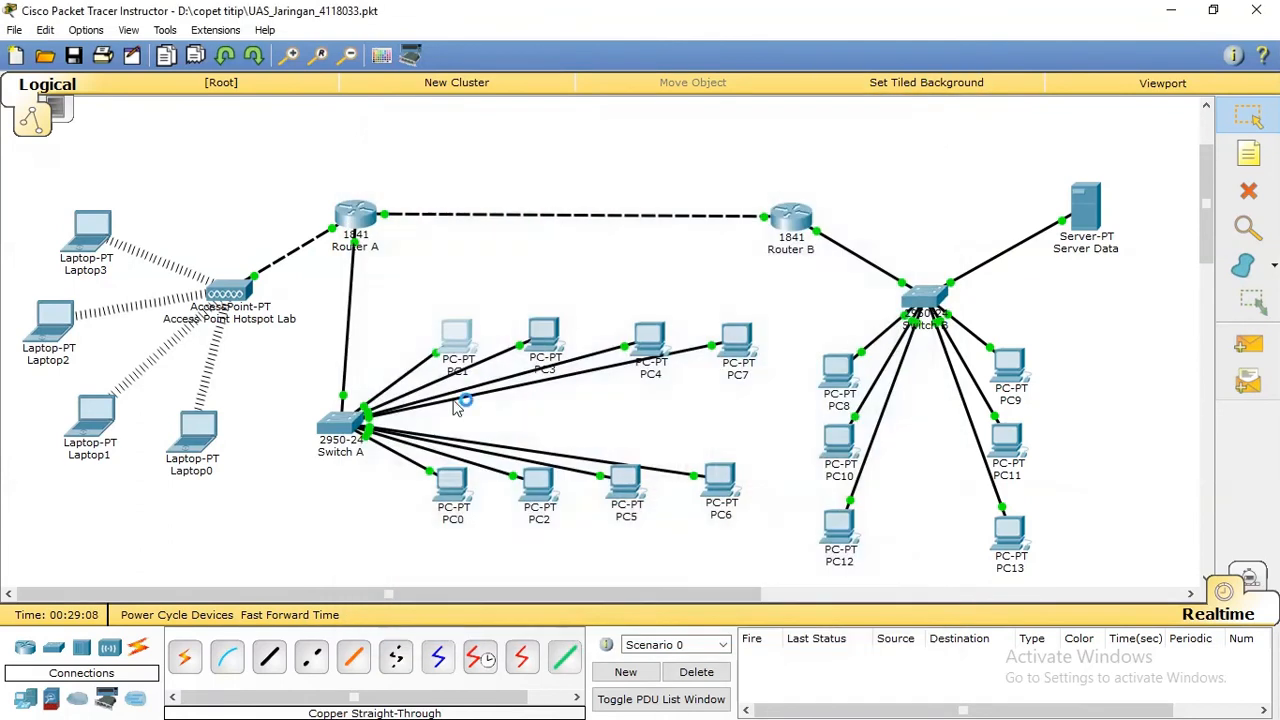
Review PC0's DHCP gateway setting and its IP configuration.
click(458, 492)
click(448, 149)
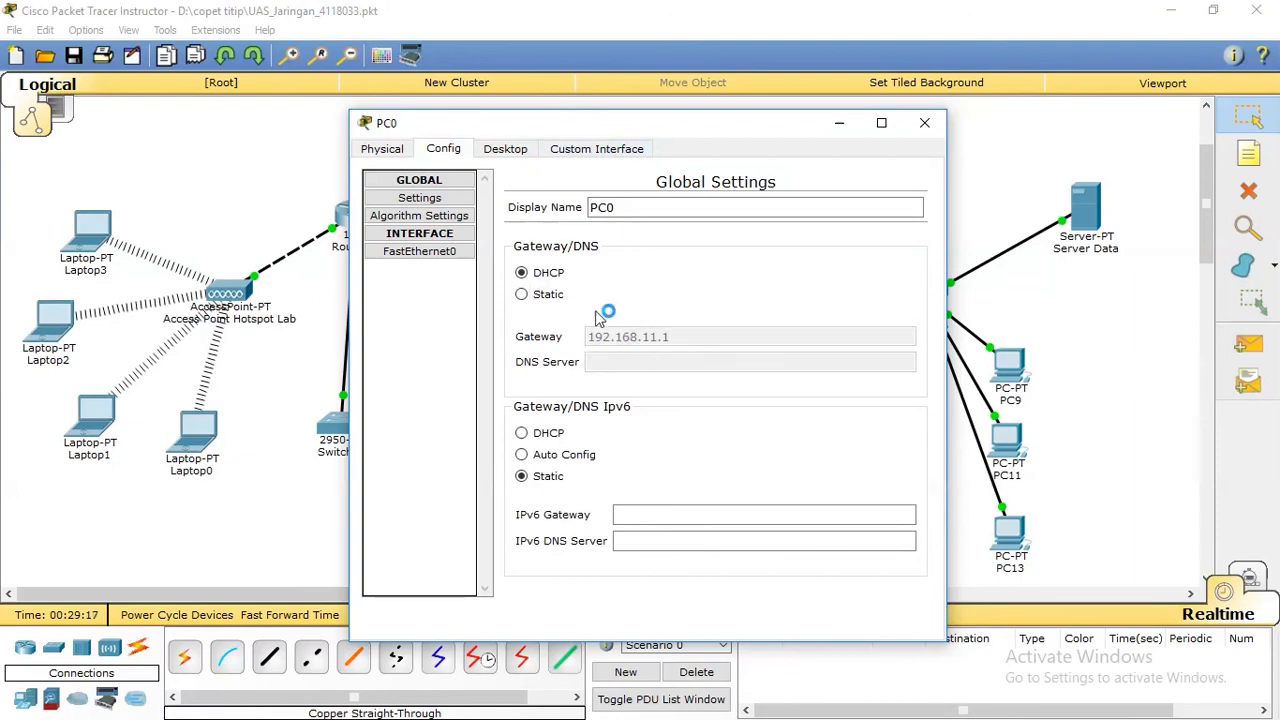
click(514, 149)
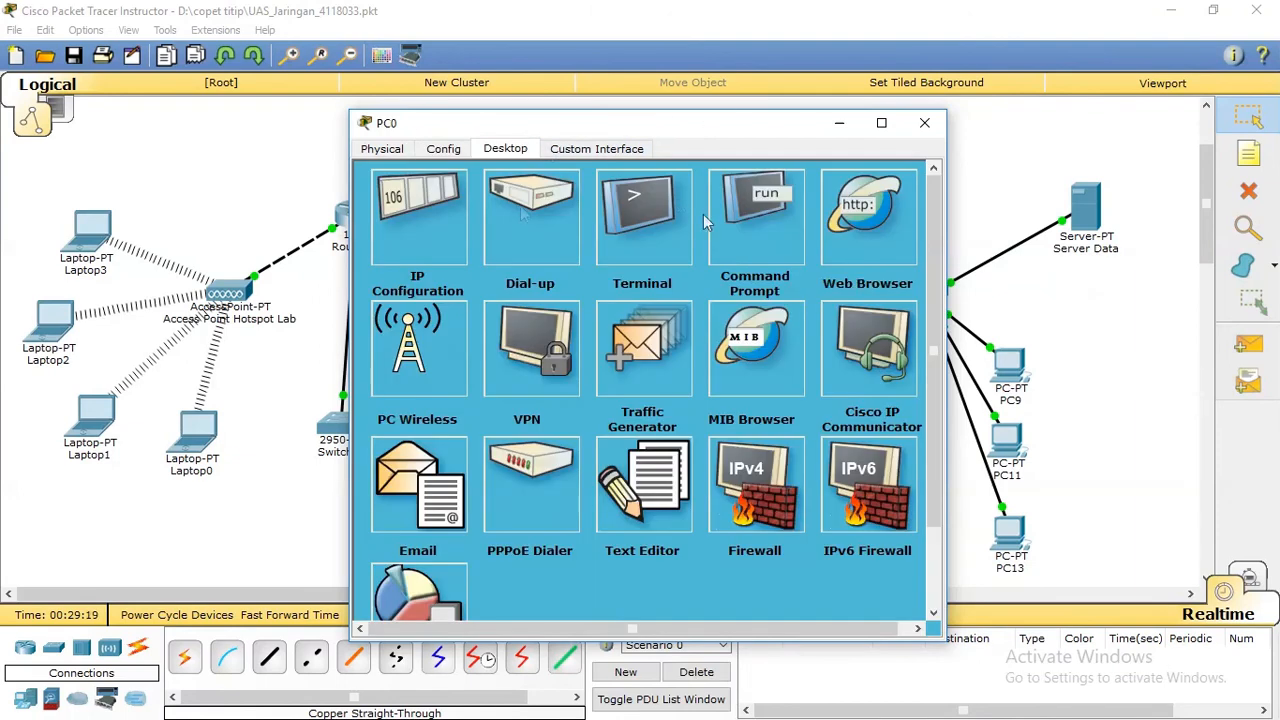
click(418, 231)
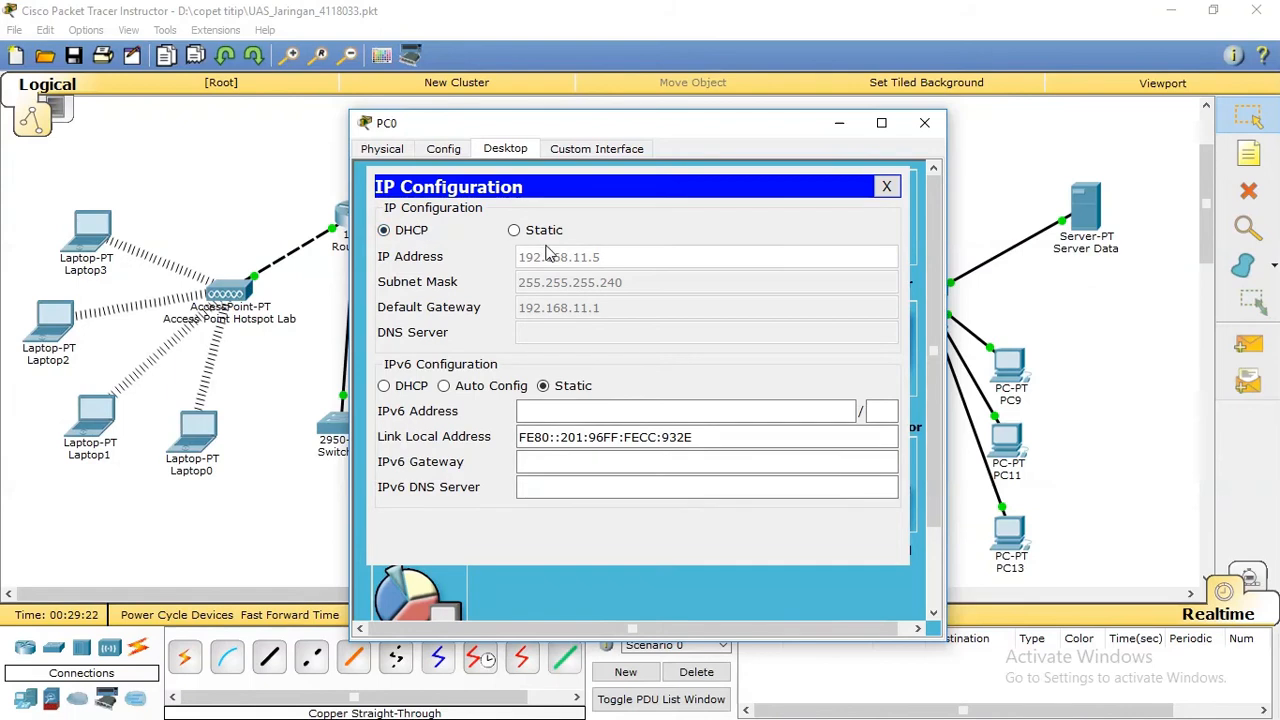
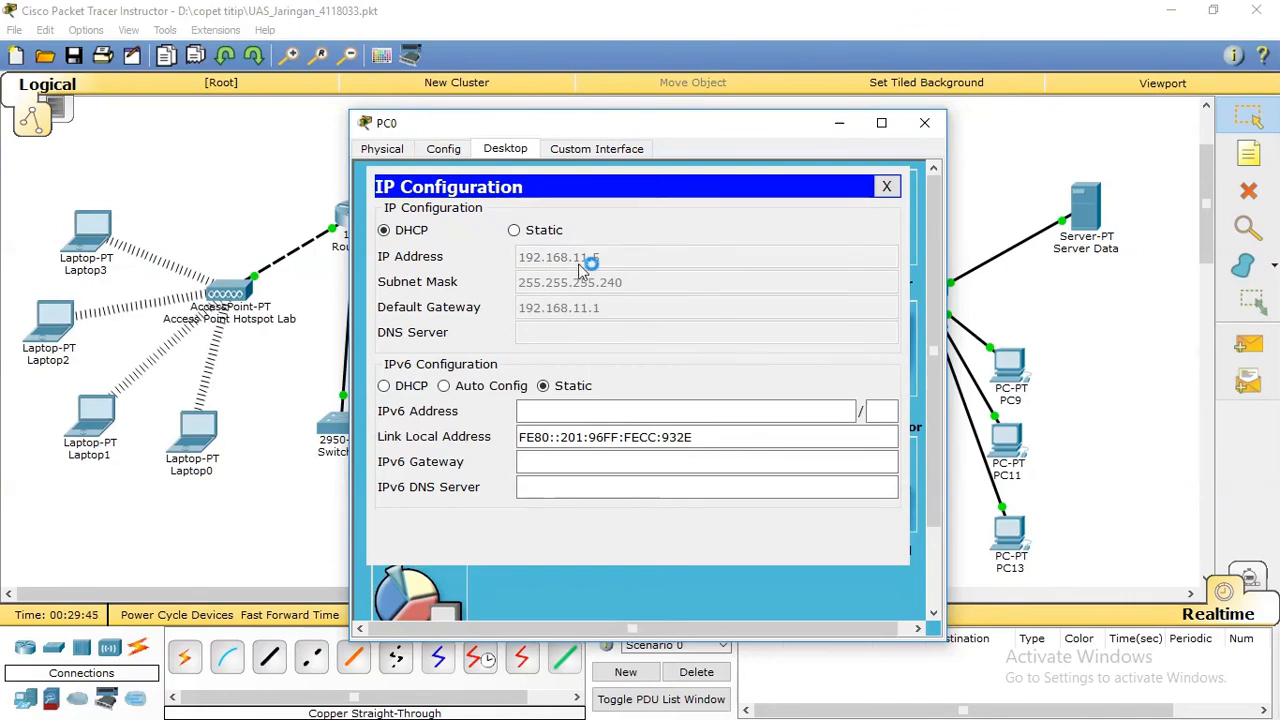
click(887, 187)
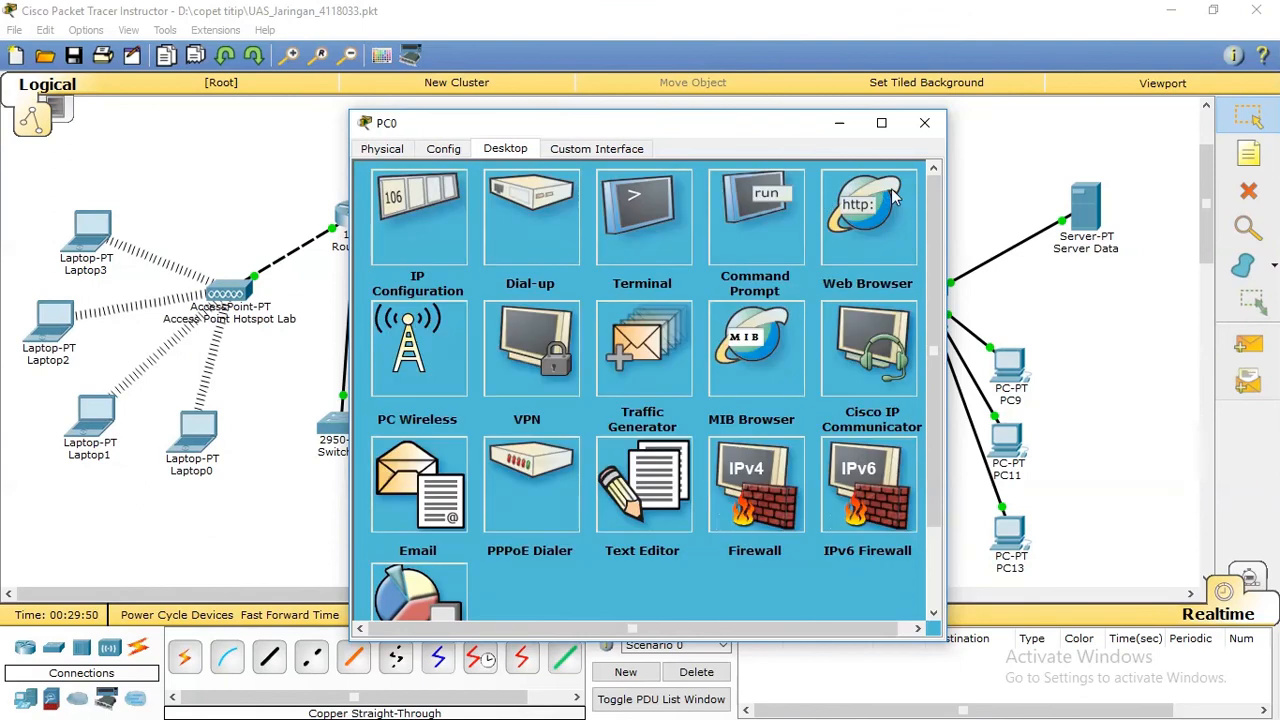
From PC0's Command Prompt, ping its own address 192.168.11.5 and the gateway 192.168.11.1.
click(756, 216)
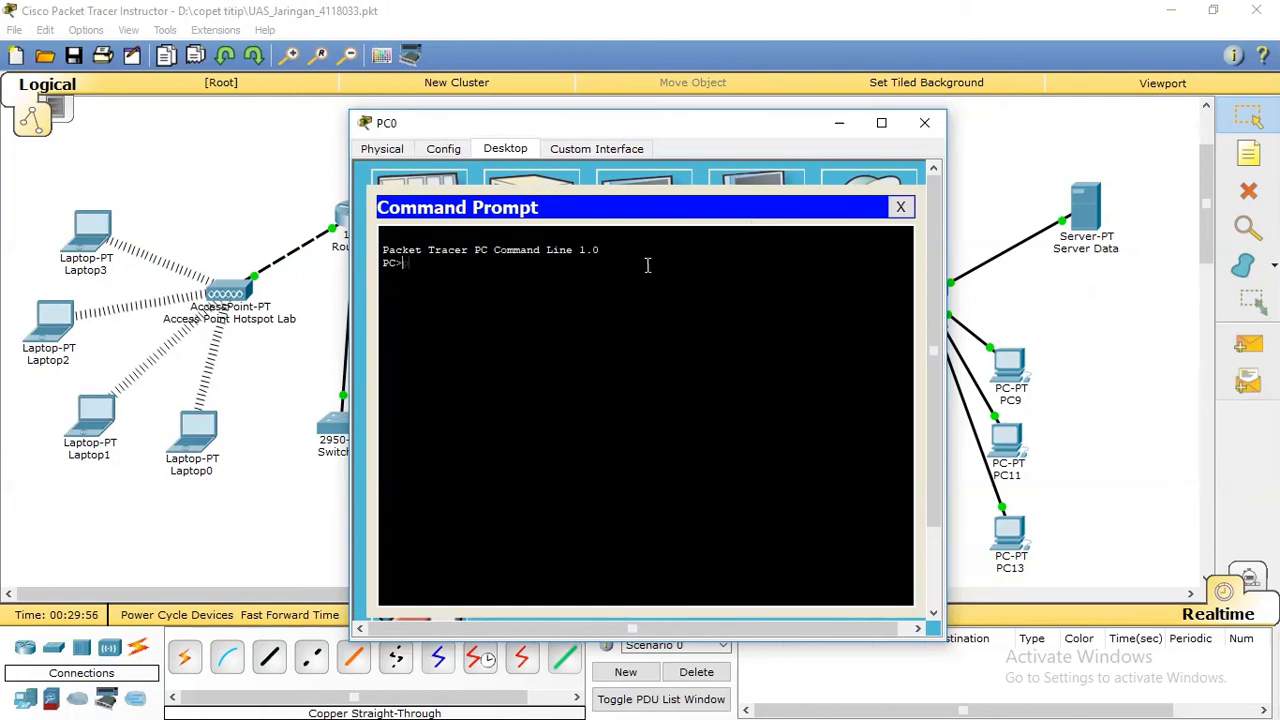
text(ping 192)
text(.168.11.5)
key(Return)
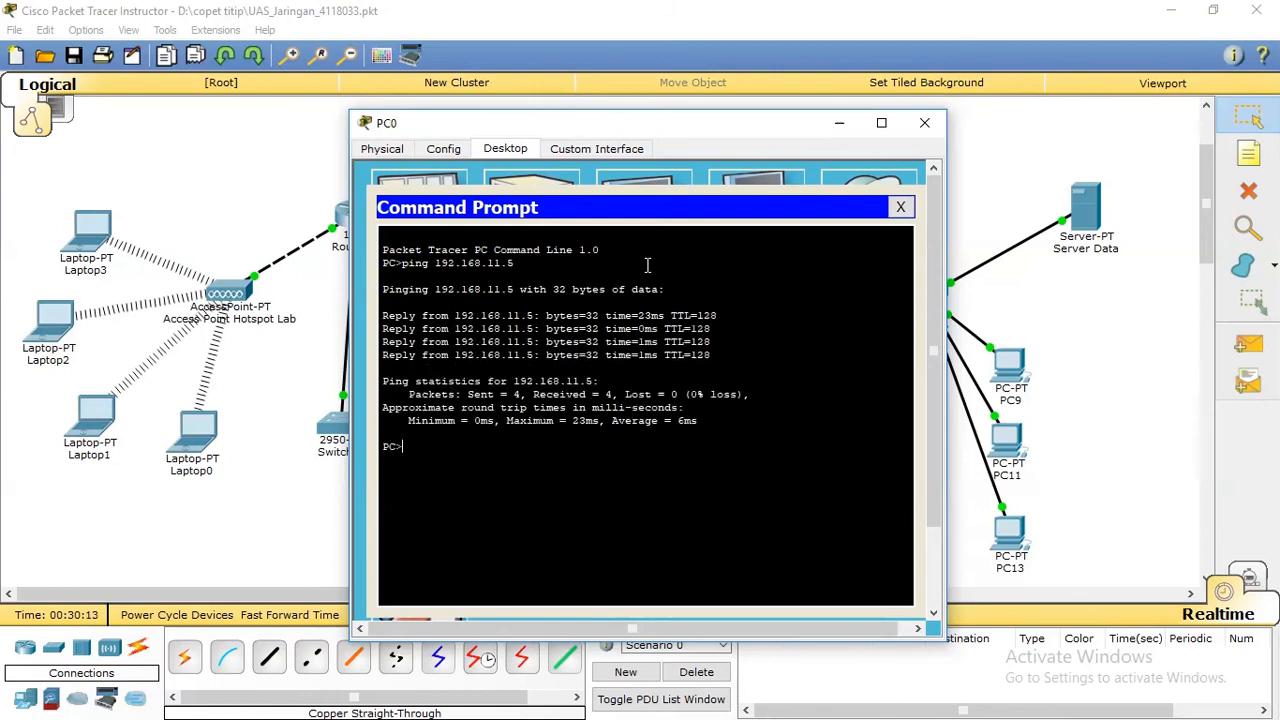
key(Up)
key(Return)
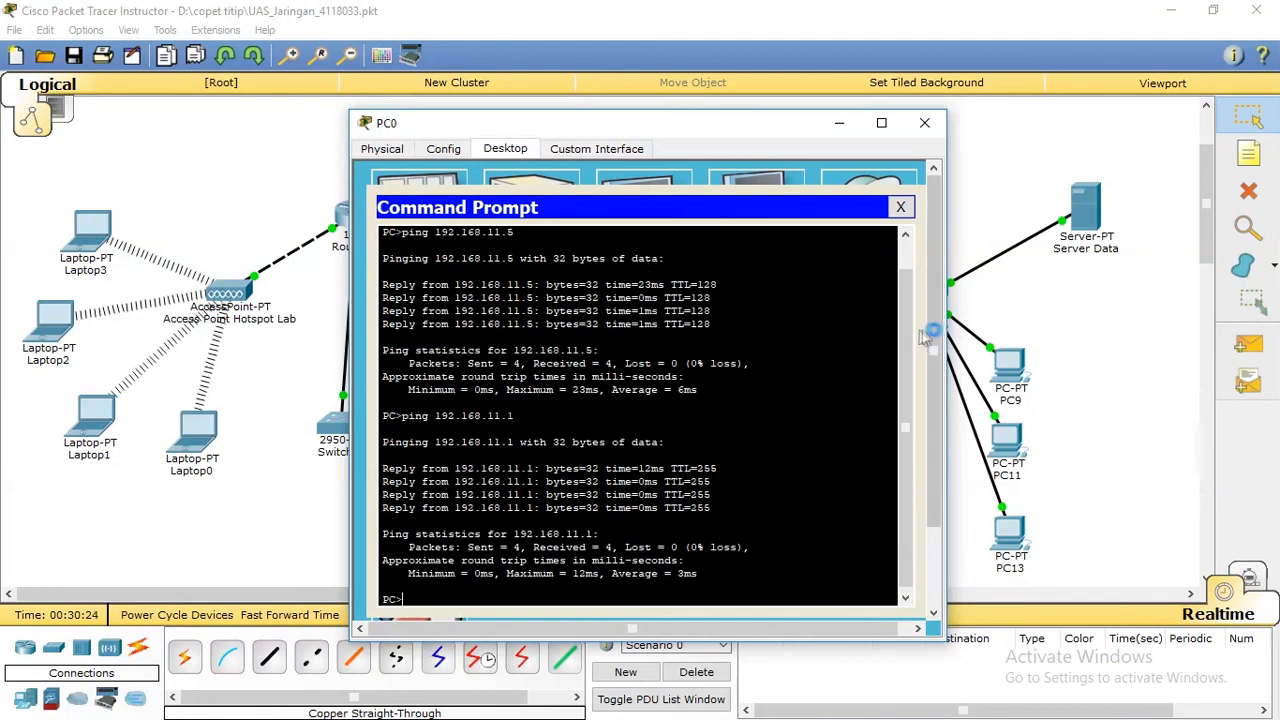
Ping PC1 at 192.168.11.6 from PC0 and close PC0's window.
drag(906, 334, 914, 395)
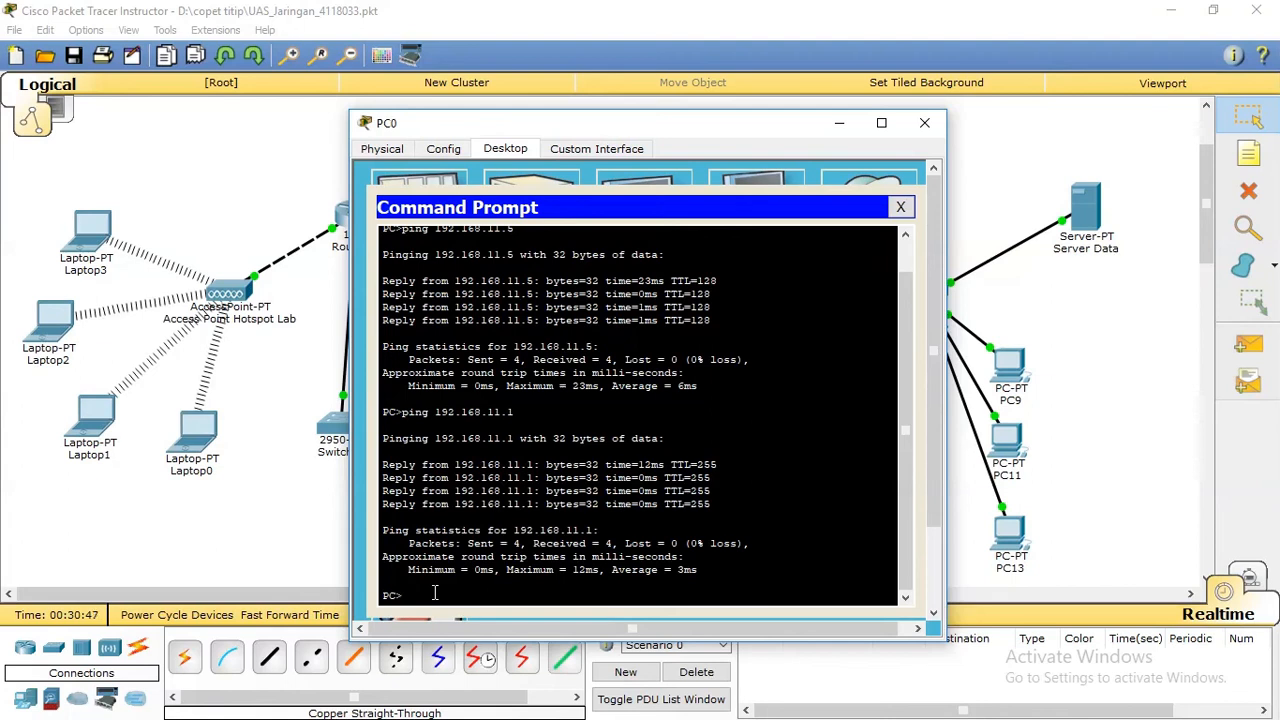
key(Up)
key(BackSpace)
key(Return)
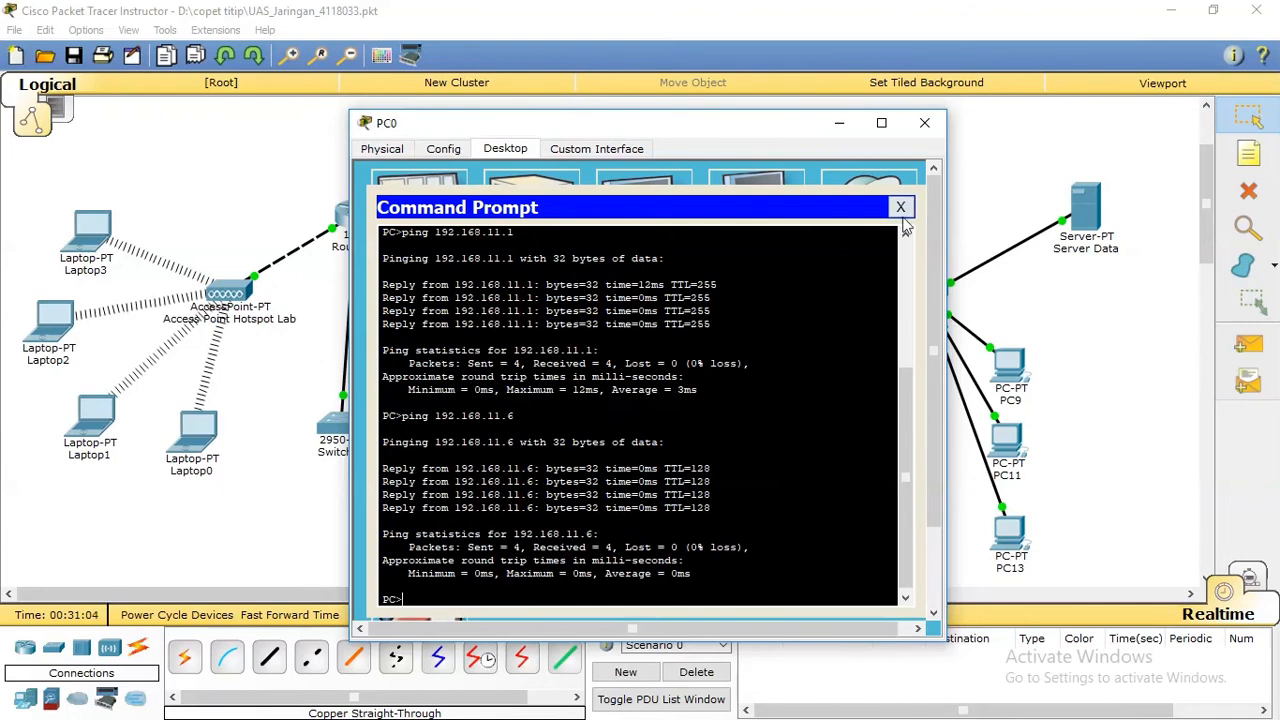
click(902, 208)
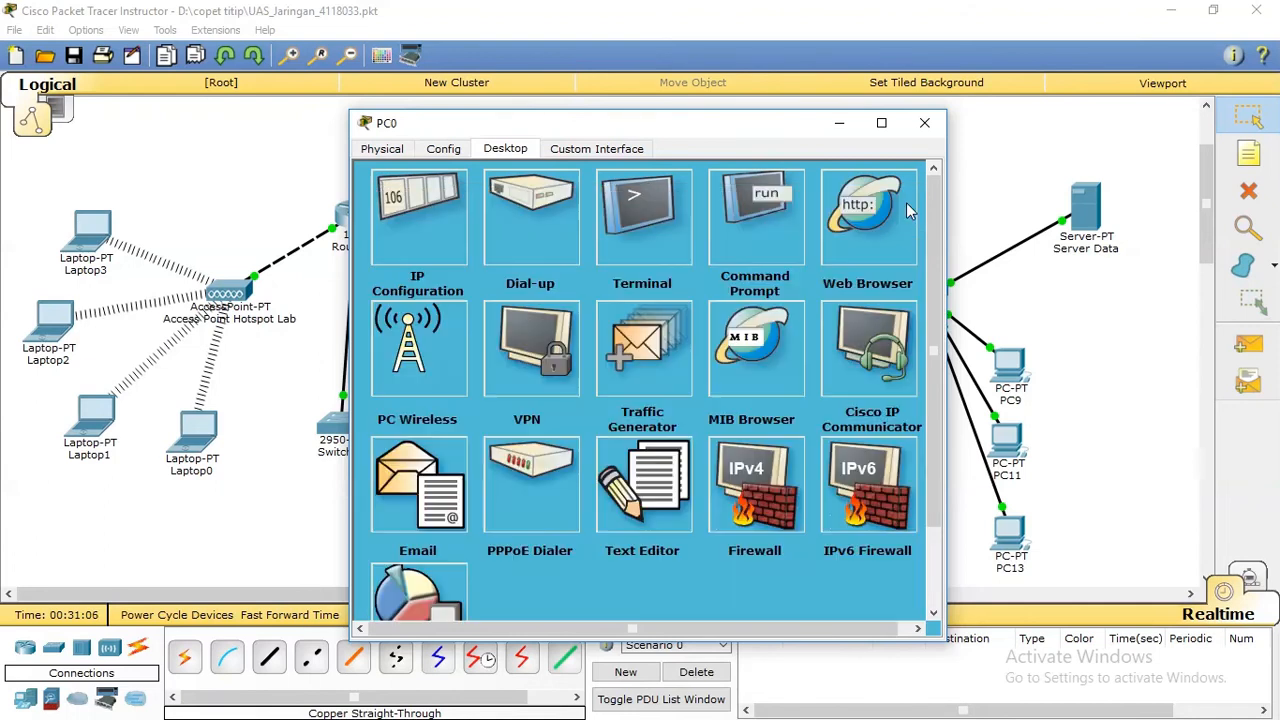
click(924, 123)
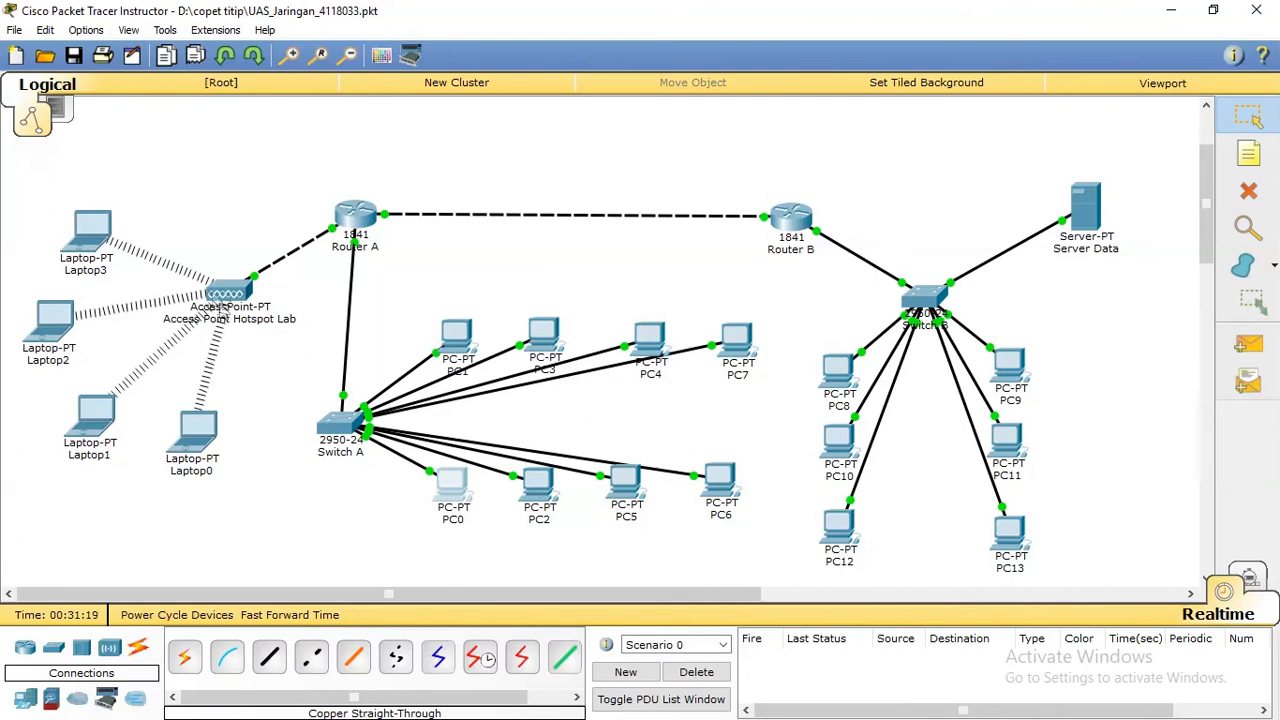
Open Laptop3's desktop tools and review Laptop1's DHCP-assigned IP configuration.
click(92, 240)
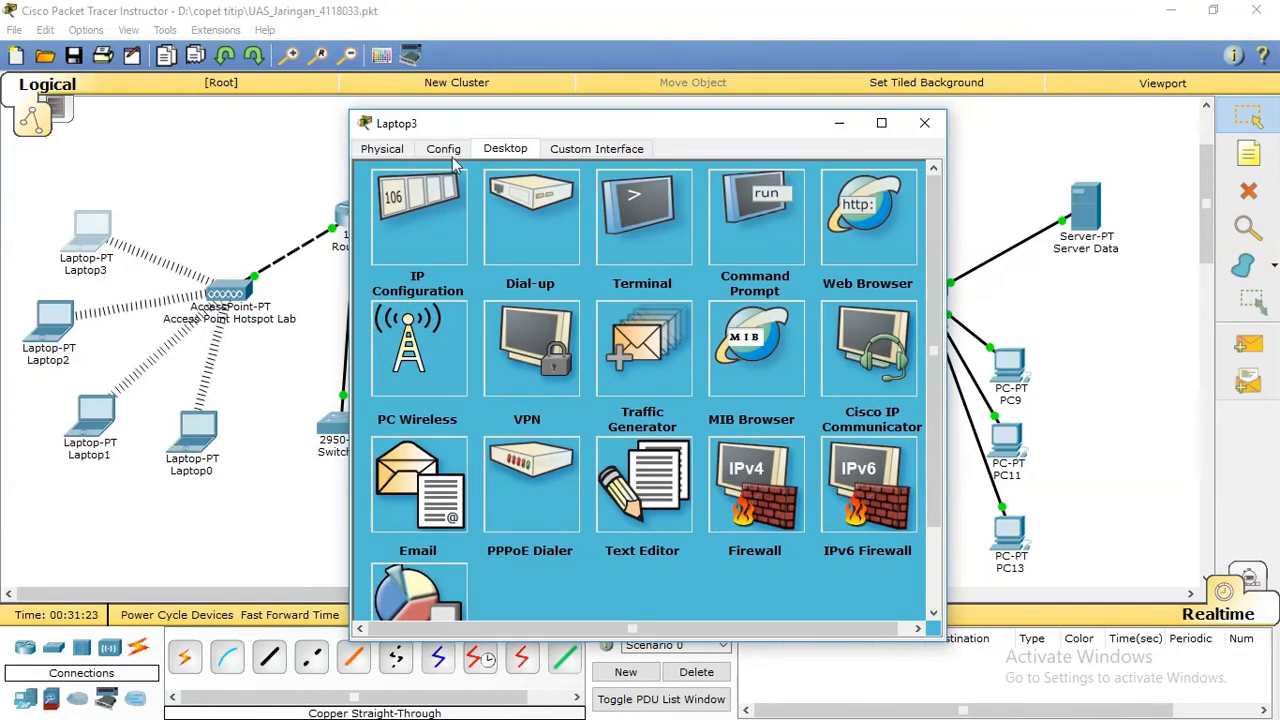
click(432, 214)
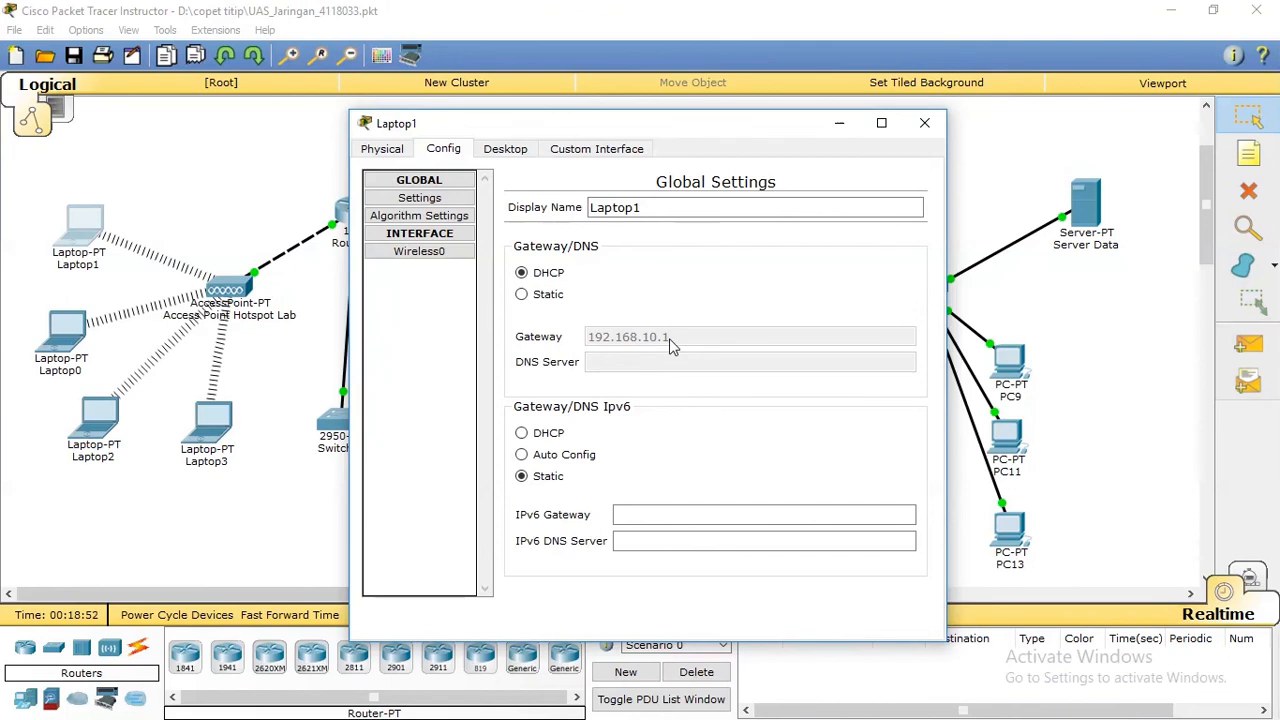
click(510, 153)
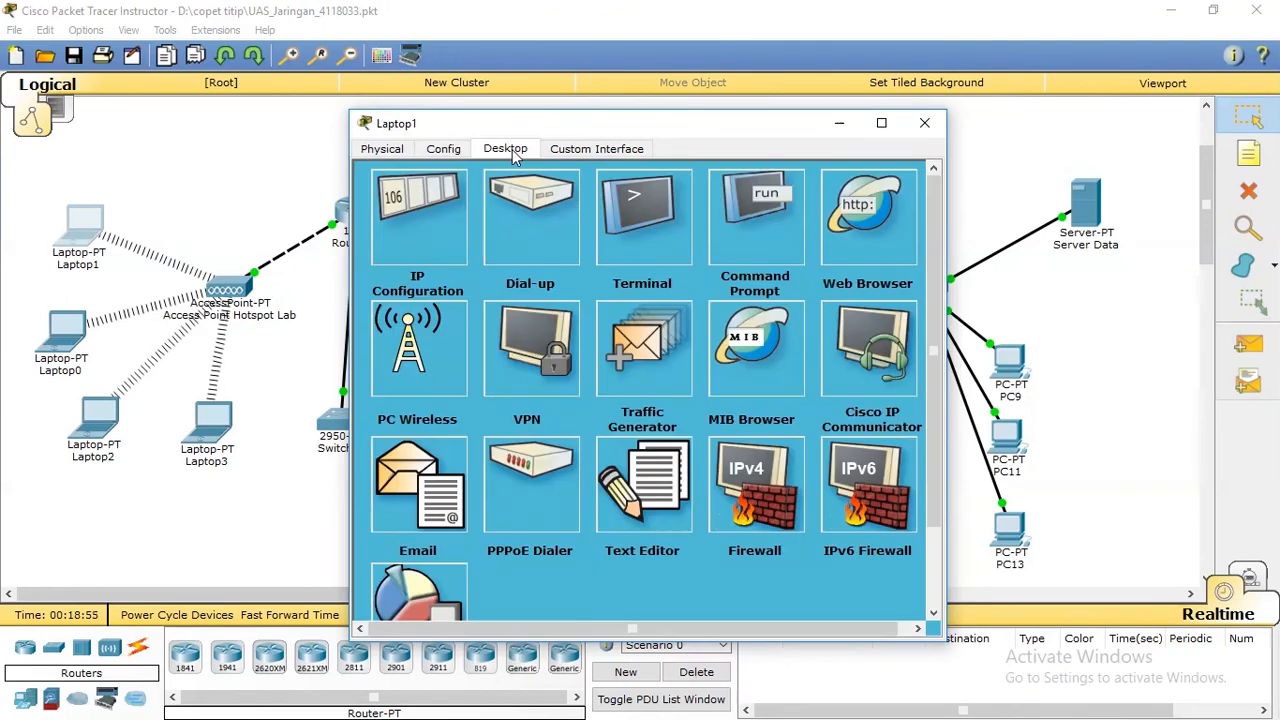
click(420, 222)
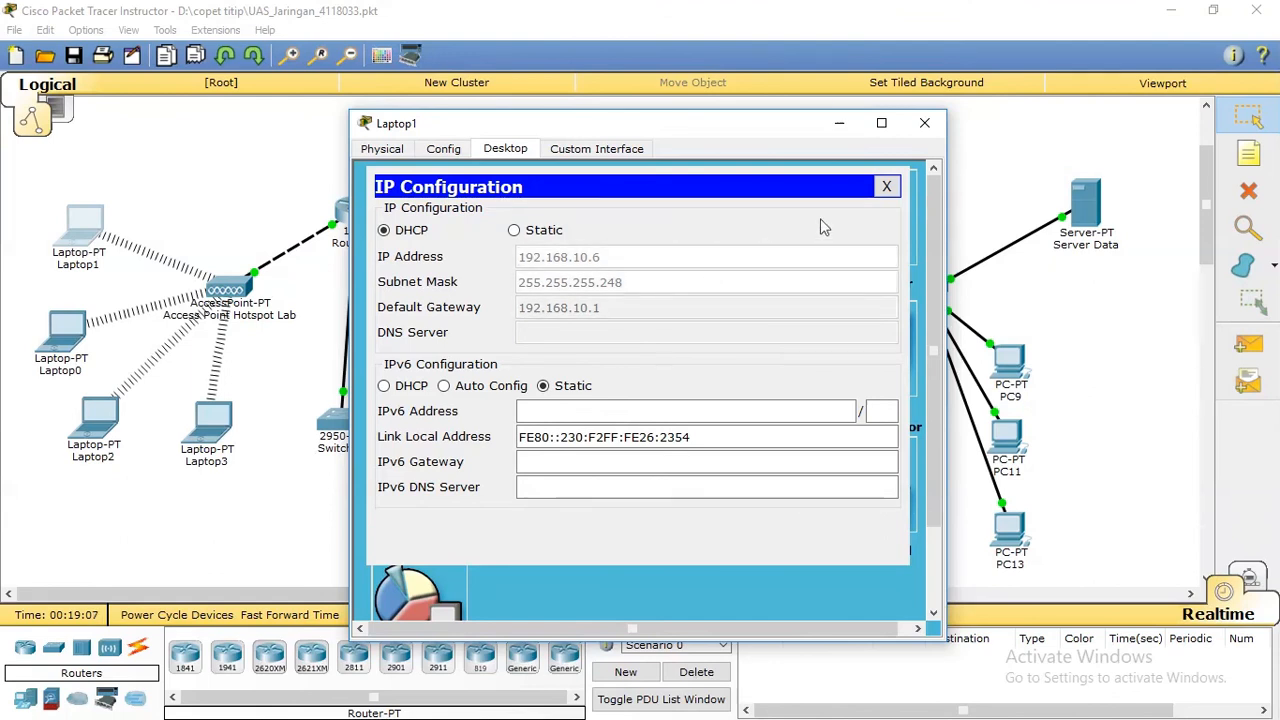
click(886, 187)
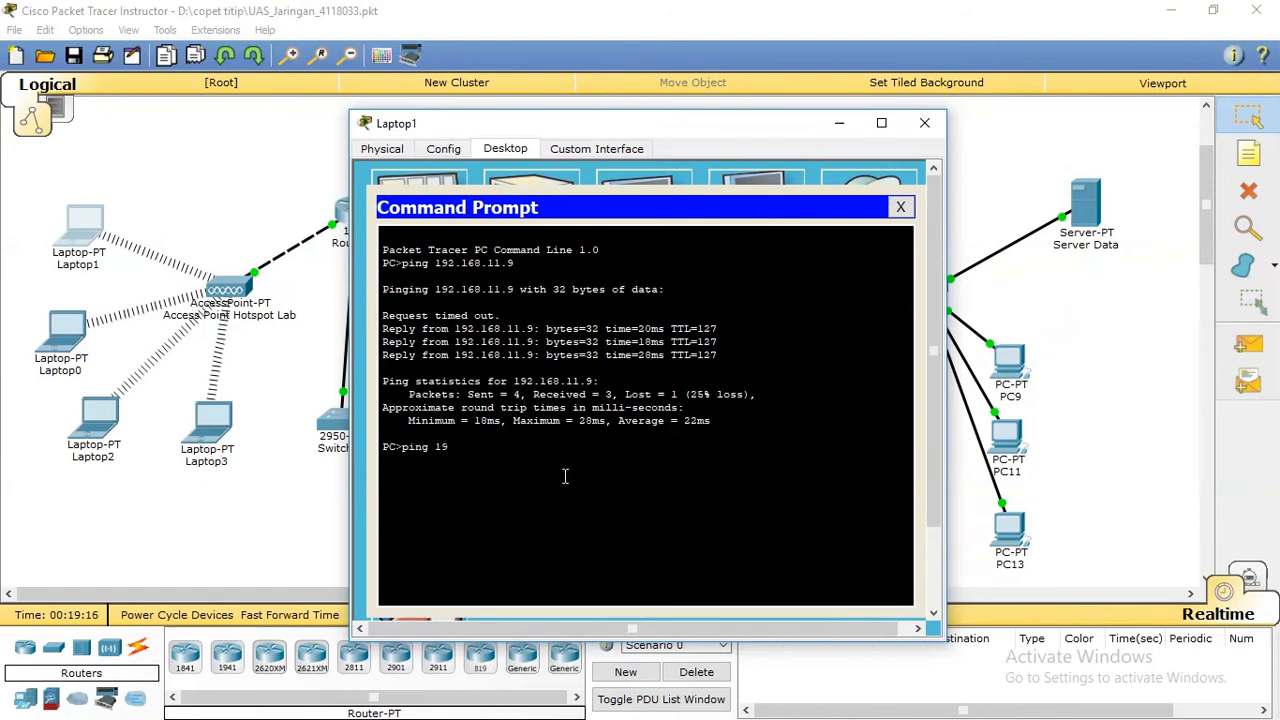
Ping the wireless gateway 192.168.10.1 from Laptop1's Command Prompt and close the prompt.
text(68.10.1)
key(Return)
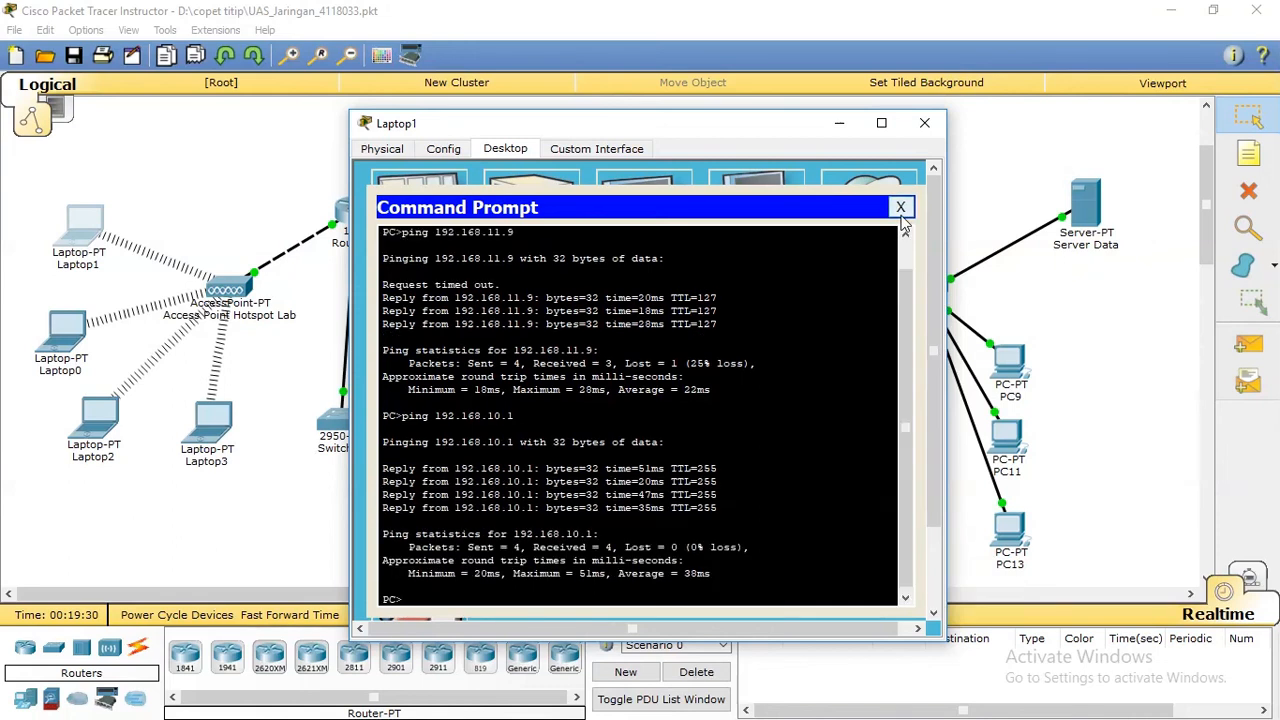
click(901, 208)
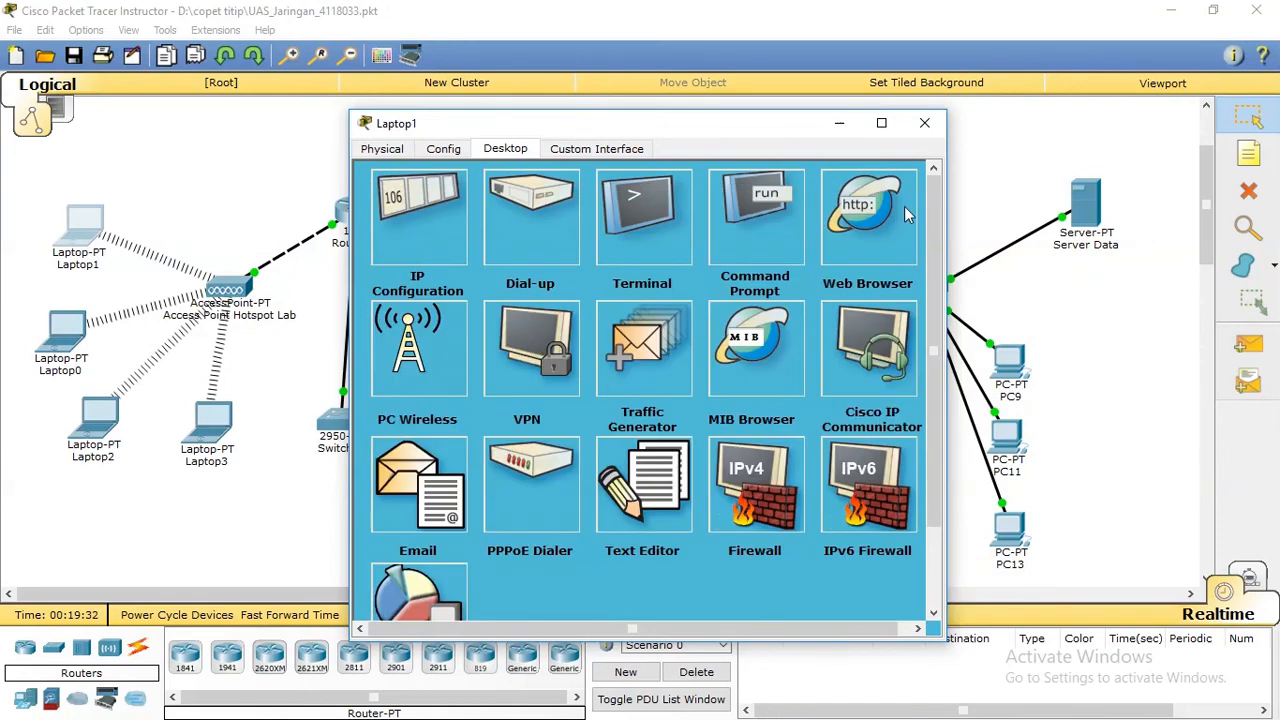
Recheck Laptop1's IP configuration, ping its own address 192.168.10.6 from the Command Prompt, and close Laptop1's window.
click(431, 214)
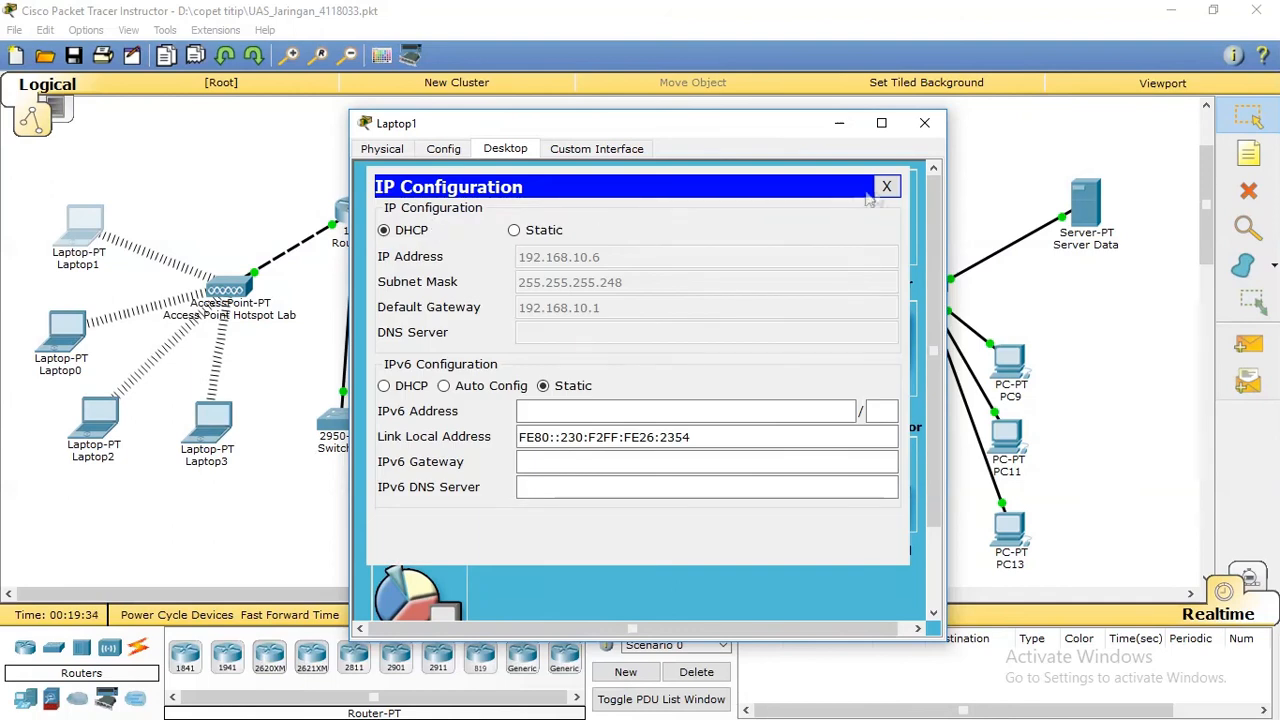
click(887, 187)
click(651, 230)
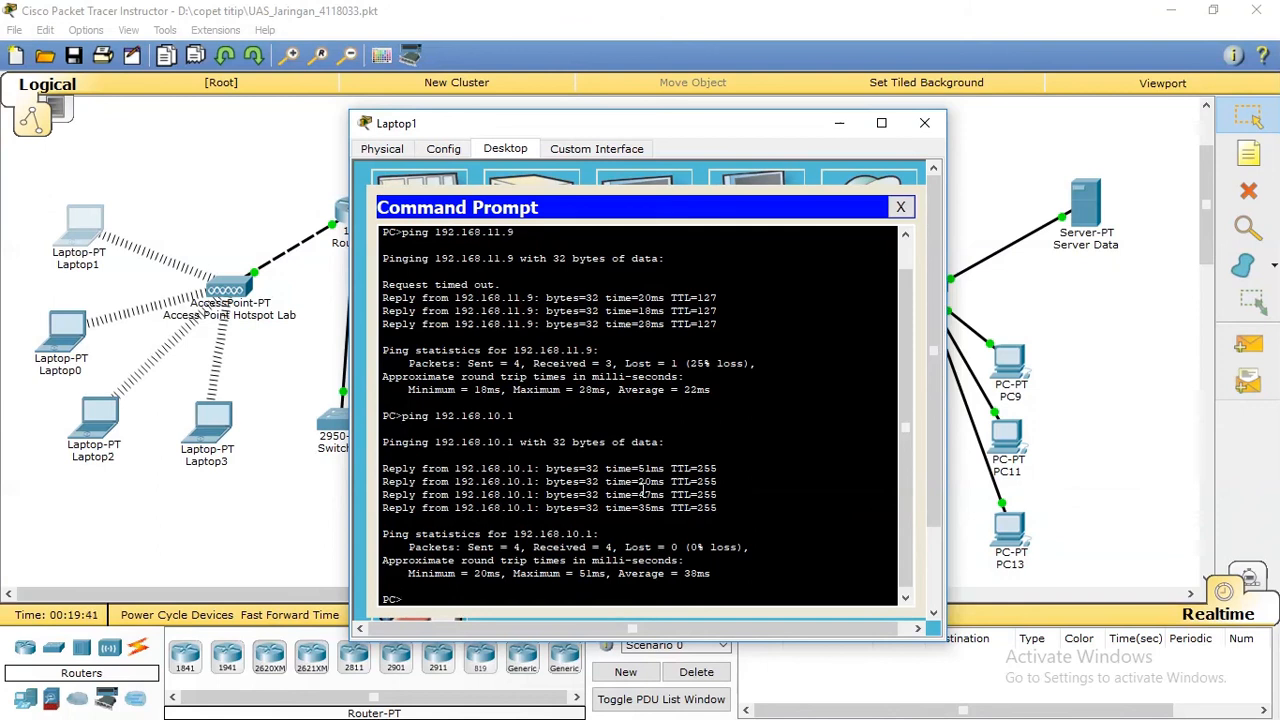
key(Up)
key(BackSpace)
text(68.10.6)
key(Return)
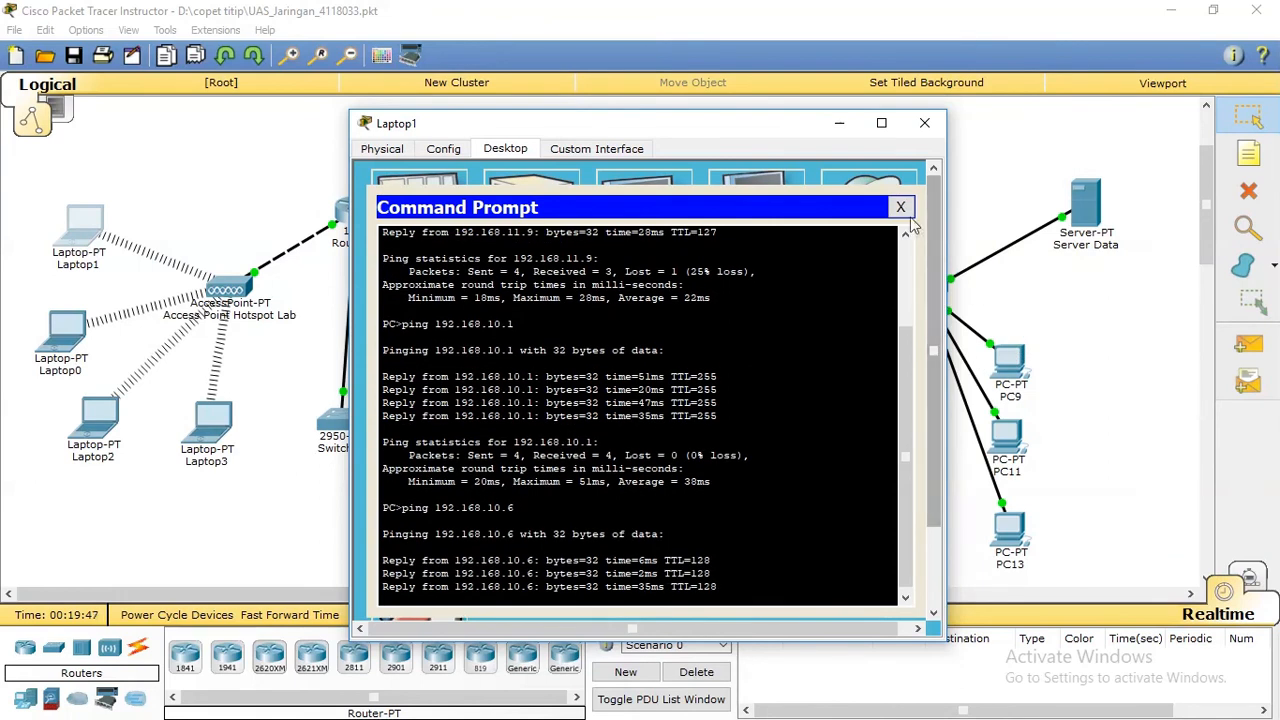
click(901, 208)
click(924, 122)
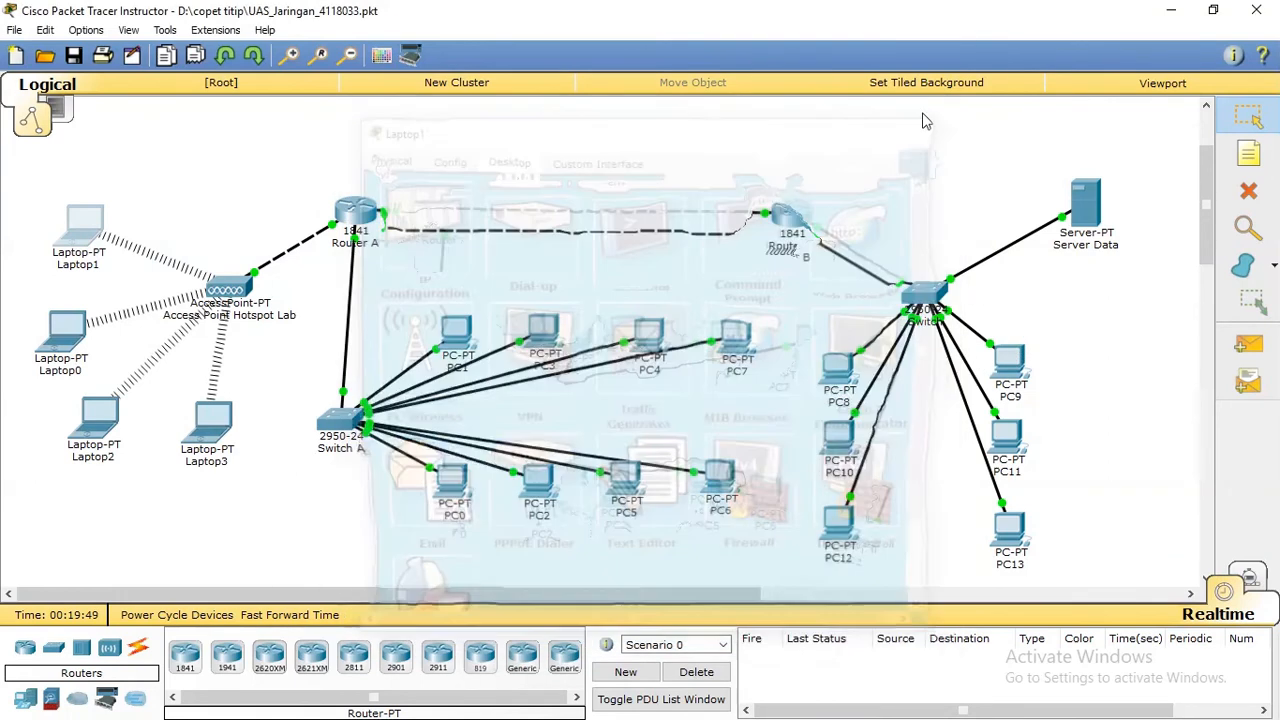
Open Laptop3's desktop tools and review its DHCP-assigned IP configuration.
click(215, 424)
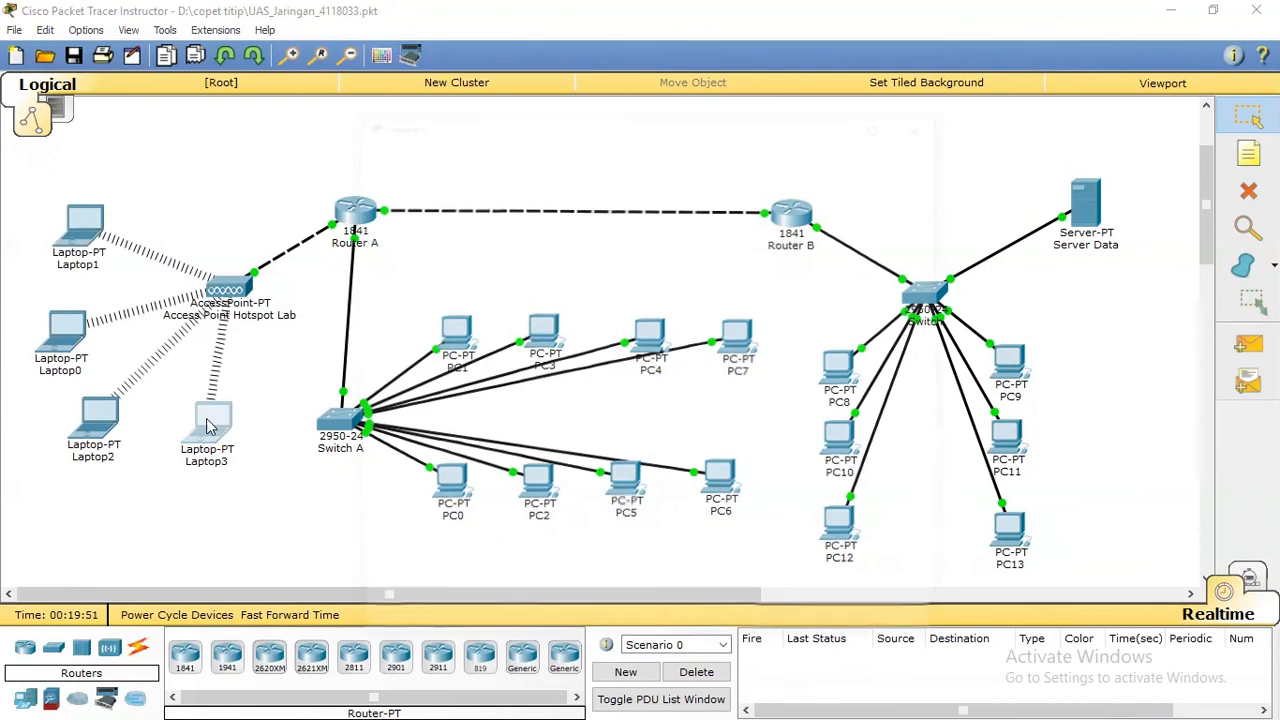
click(456, 148)
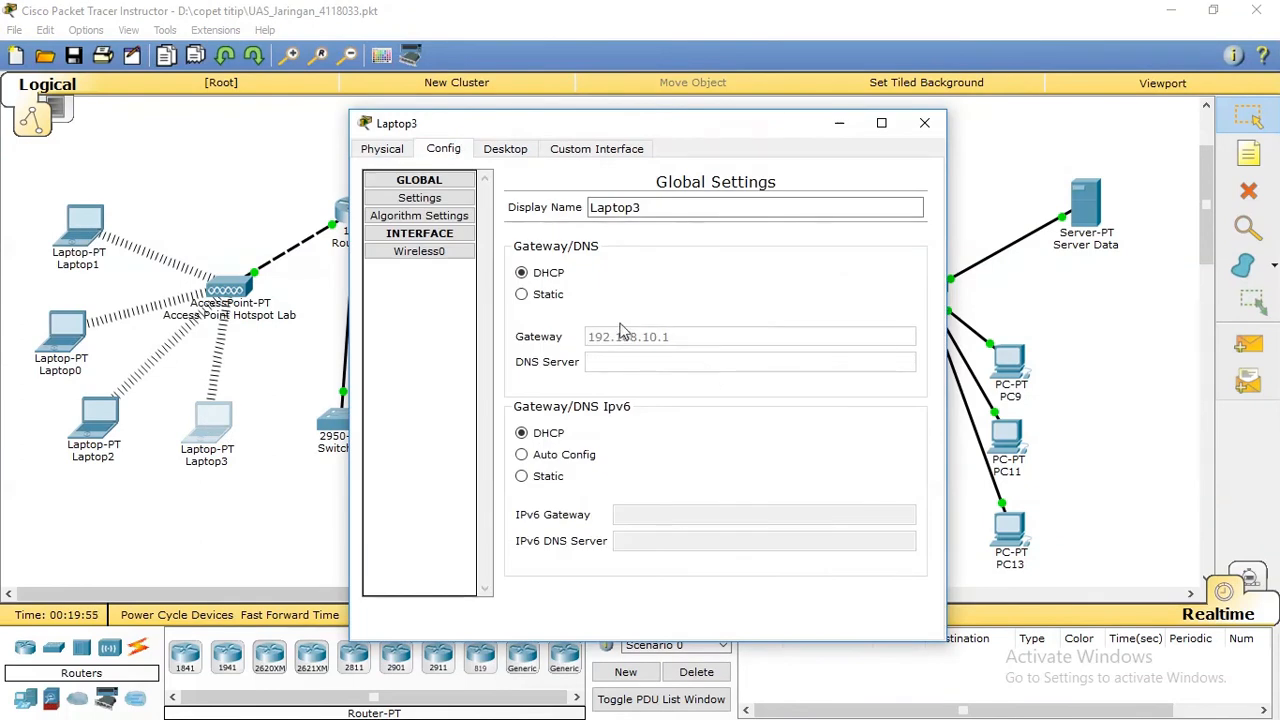
click(522, 148)
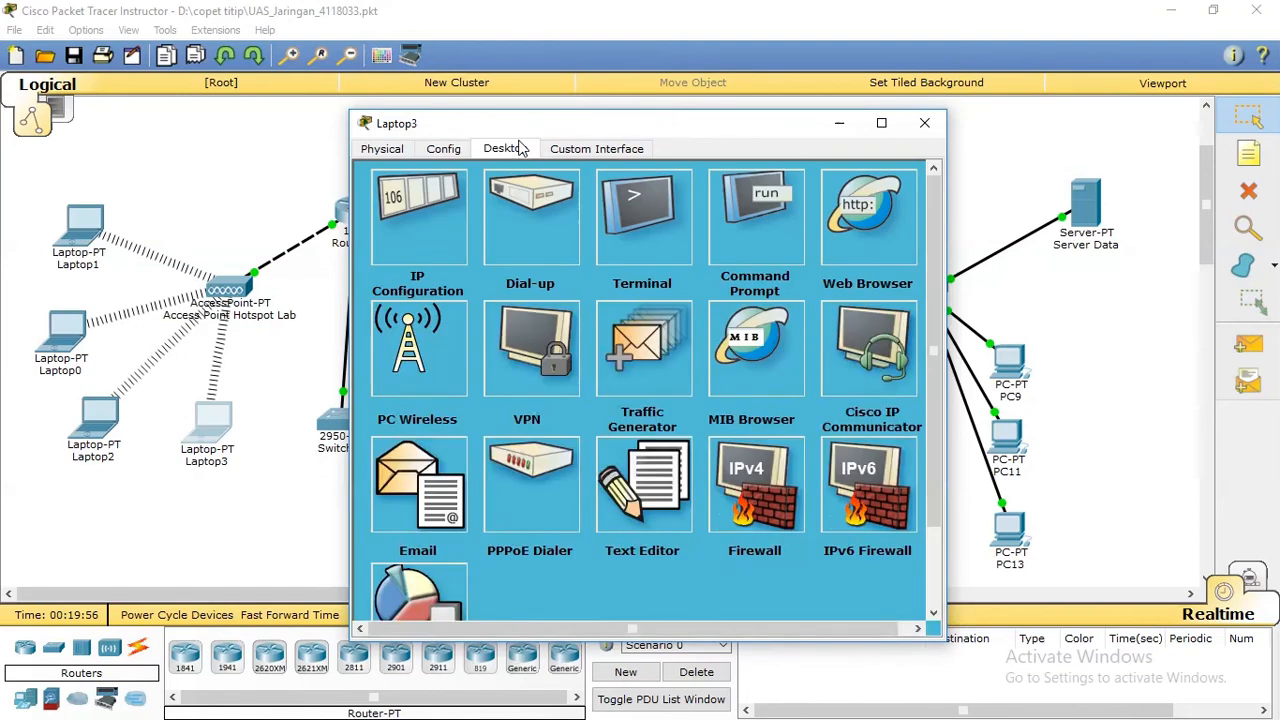
click(425, 226)
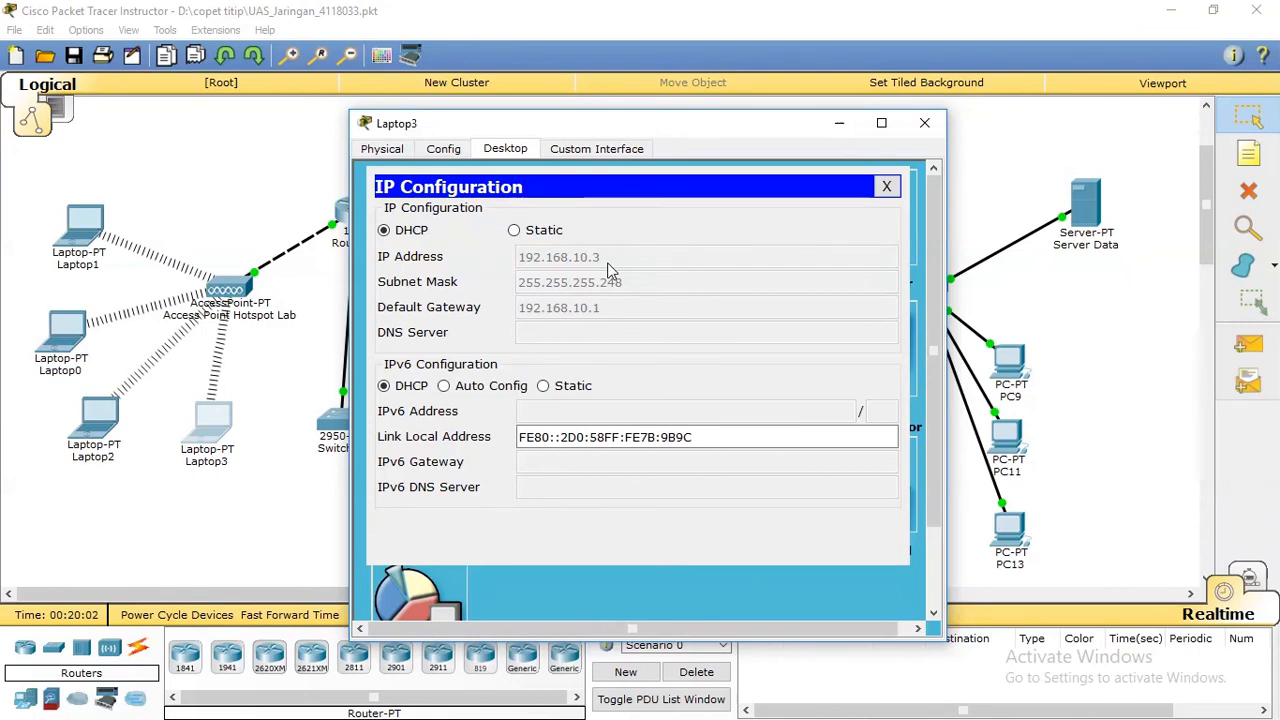
click(887, 187)
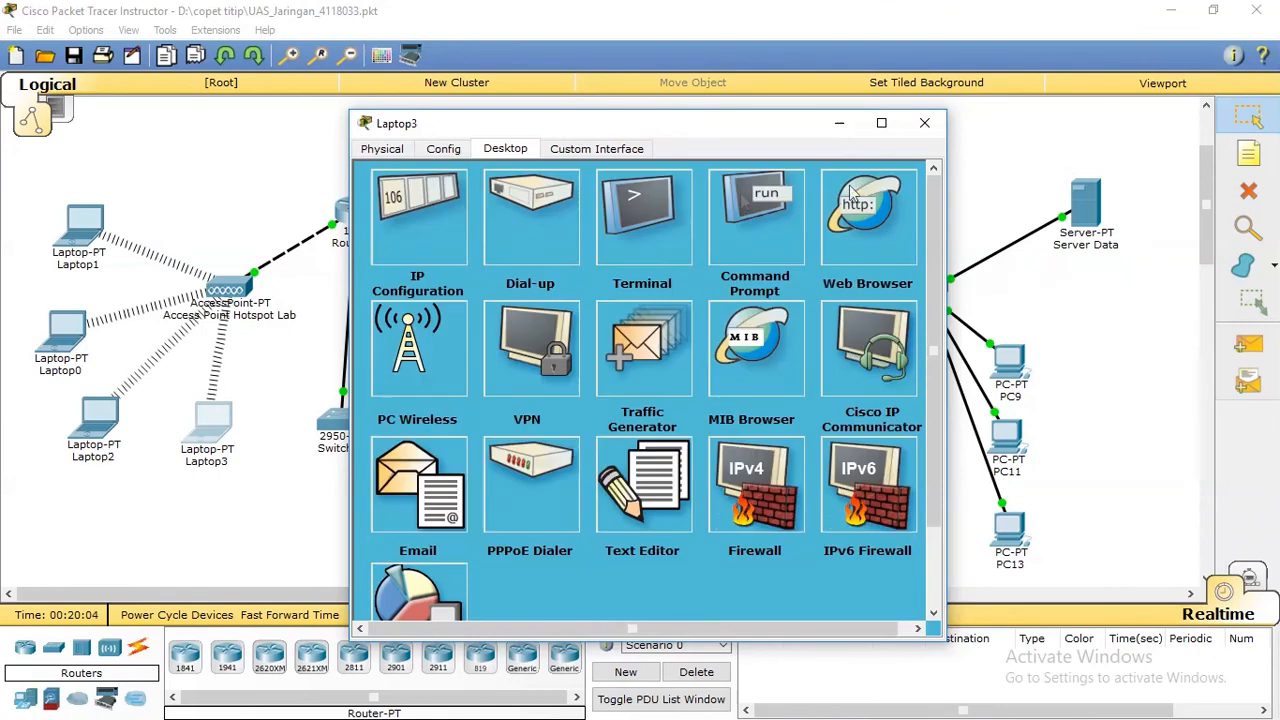
Ping the wireless gateway 192.168.10.1 from Laptop3's Command Prompt.
click(781, 215)
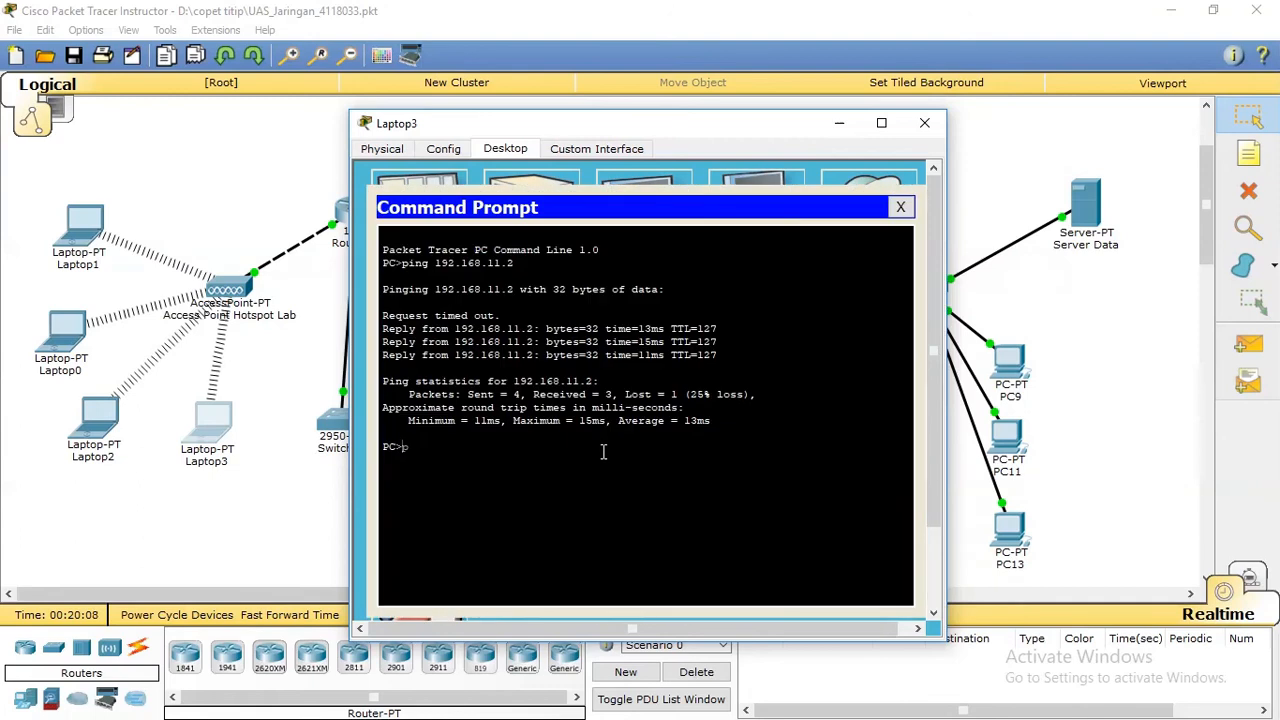
text(ping 192)
text(.168.10.1)
key(Return)
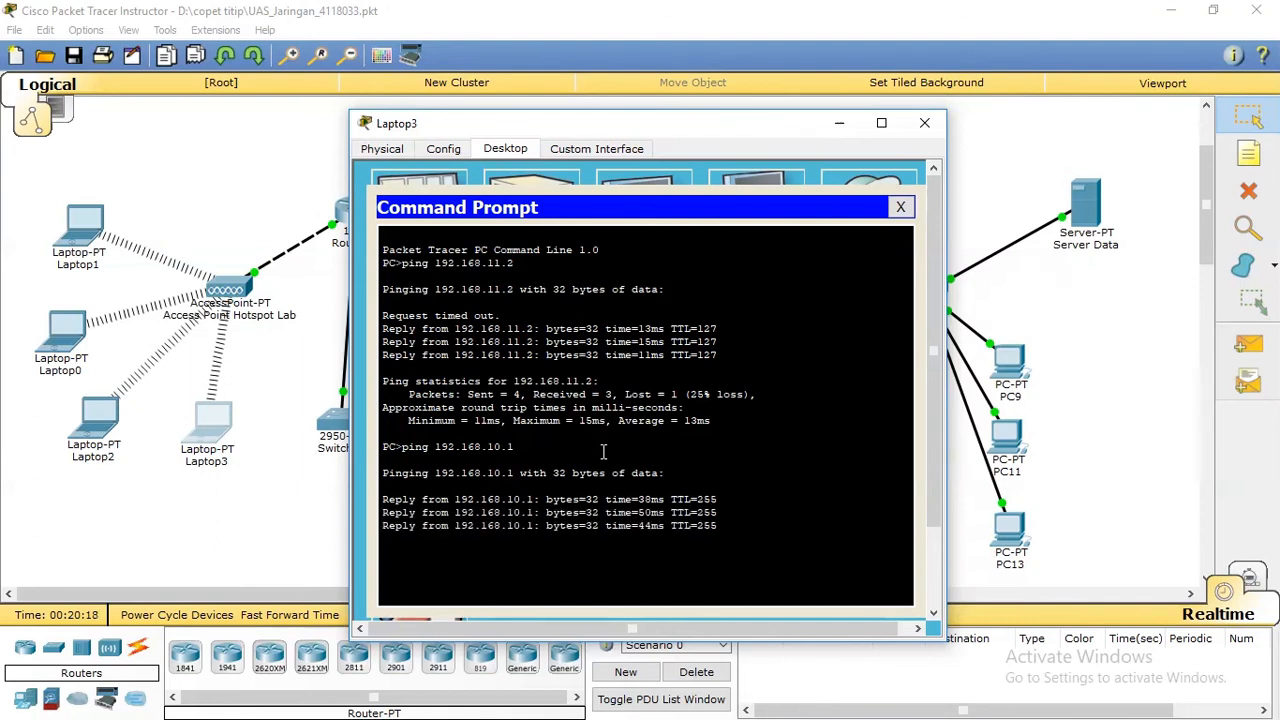
Ping Laptop3's own address 192.168.10.3 and Laptop1 at 192.168.10.6, and close Laptop3's window.
key(Up)
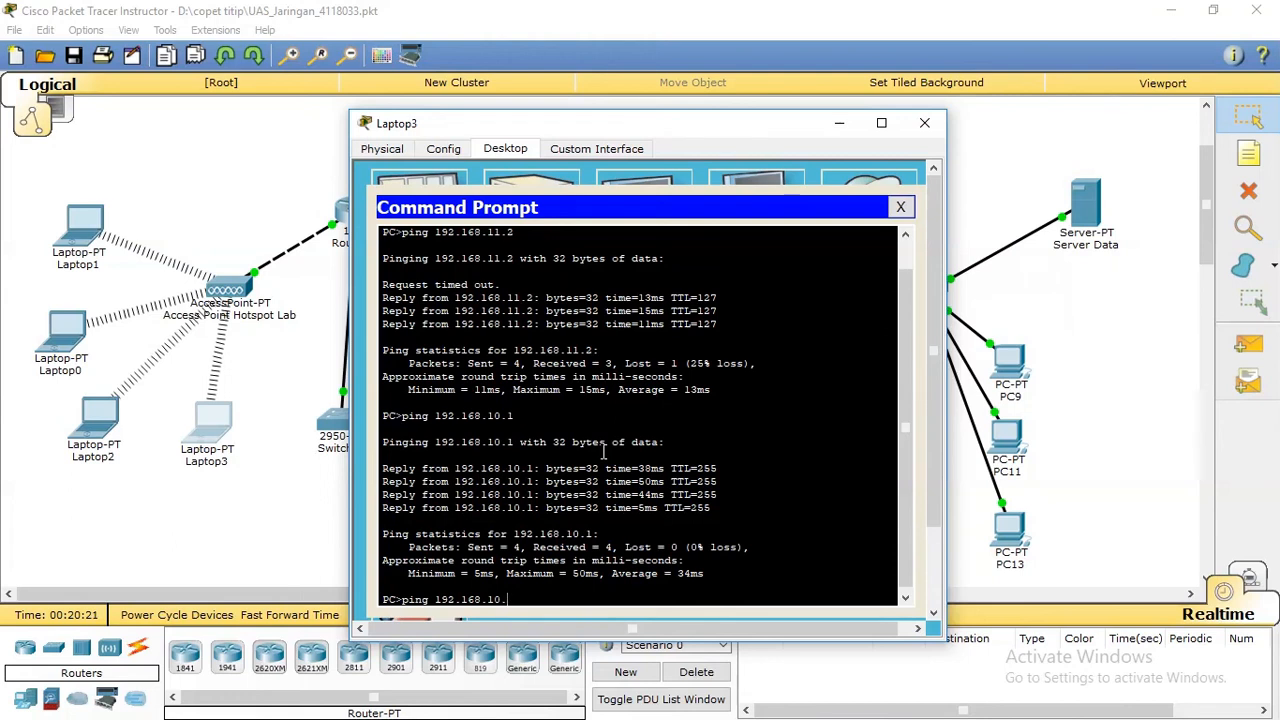
key(Return)
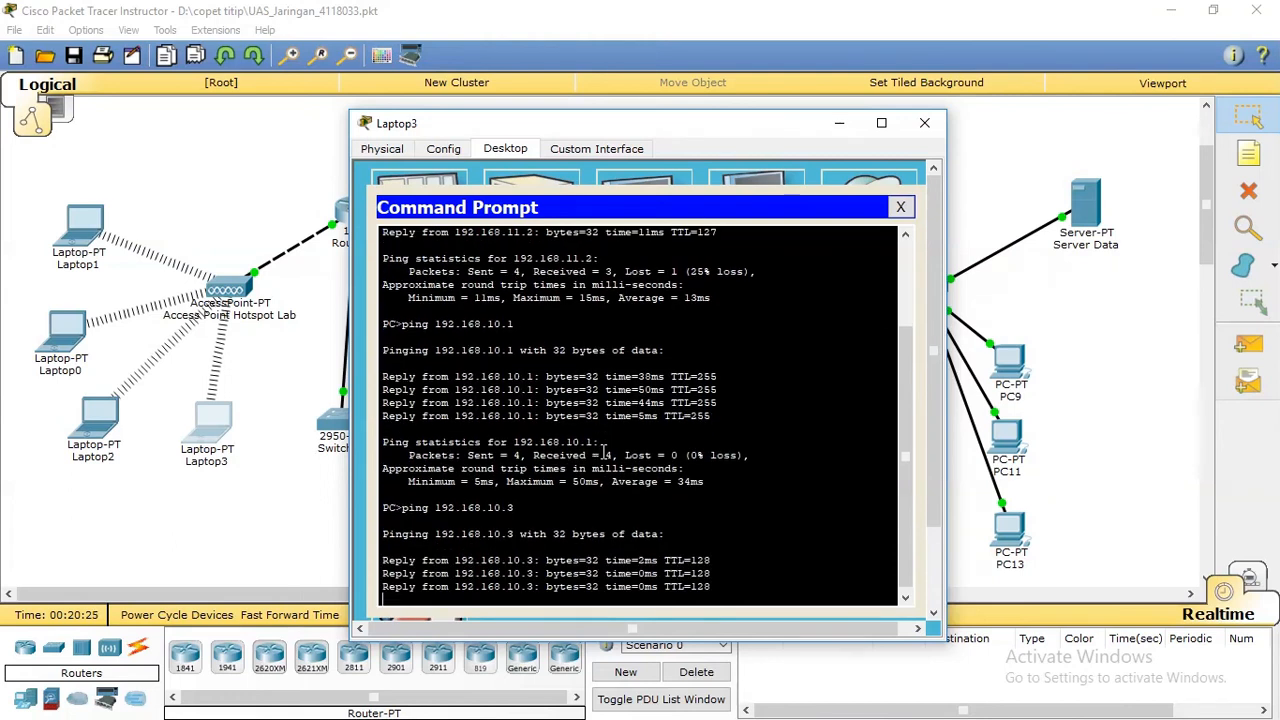
key(Up)
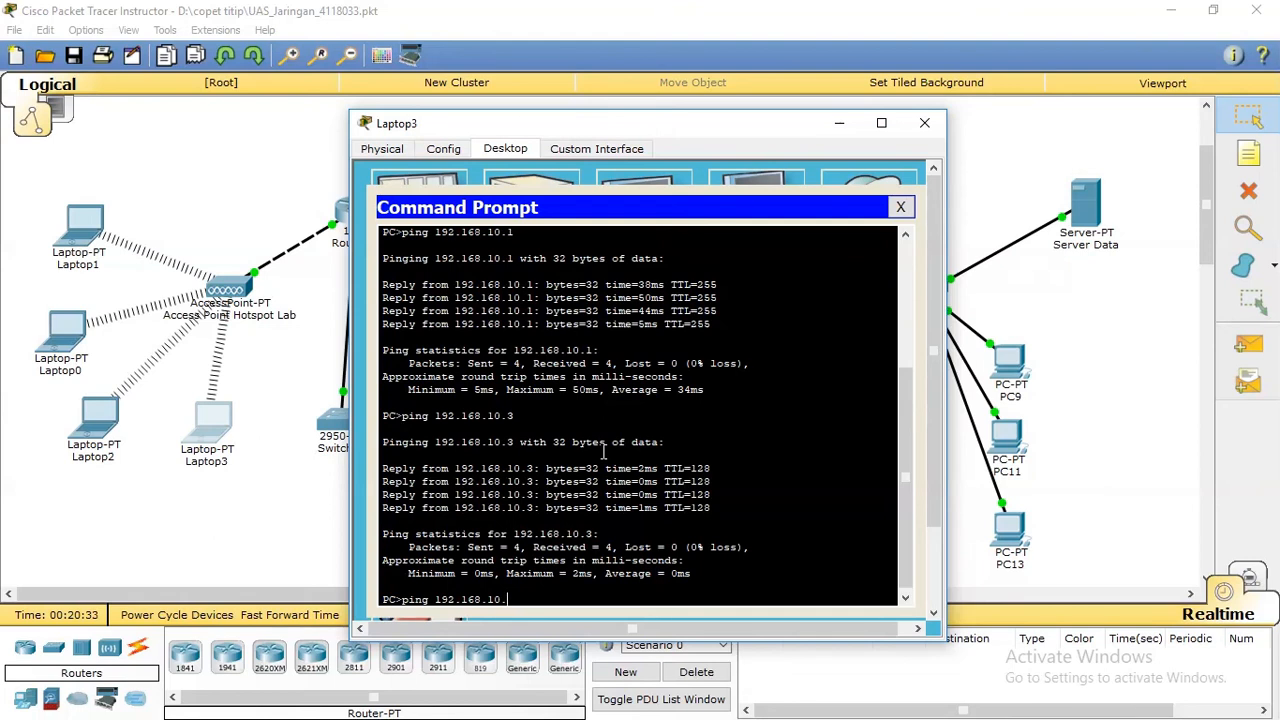
text(6)
key(Return)
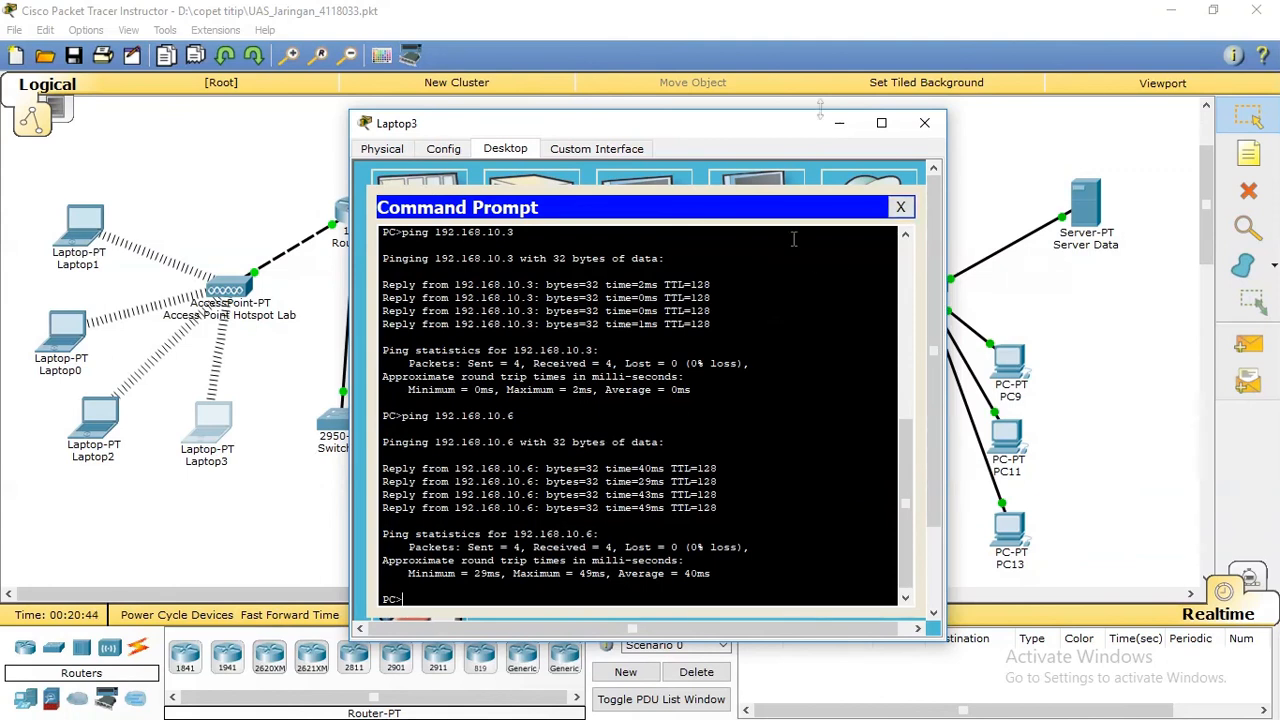
click(900, 207)
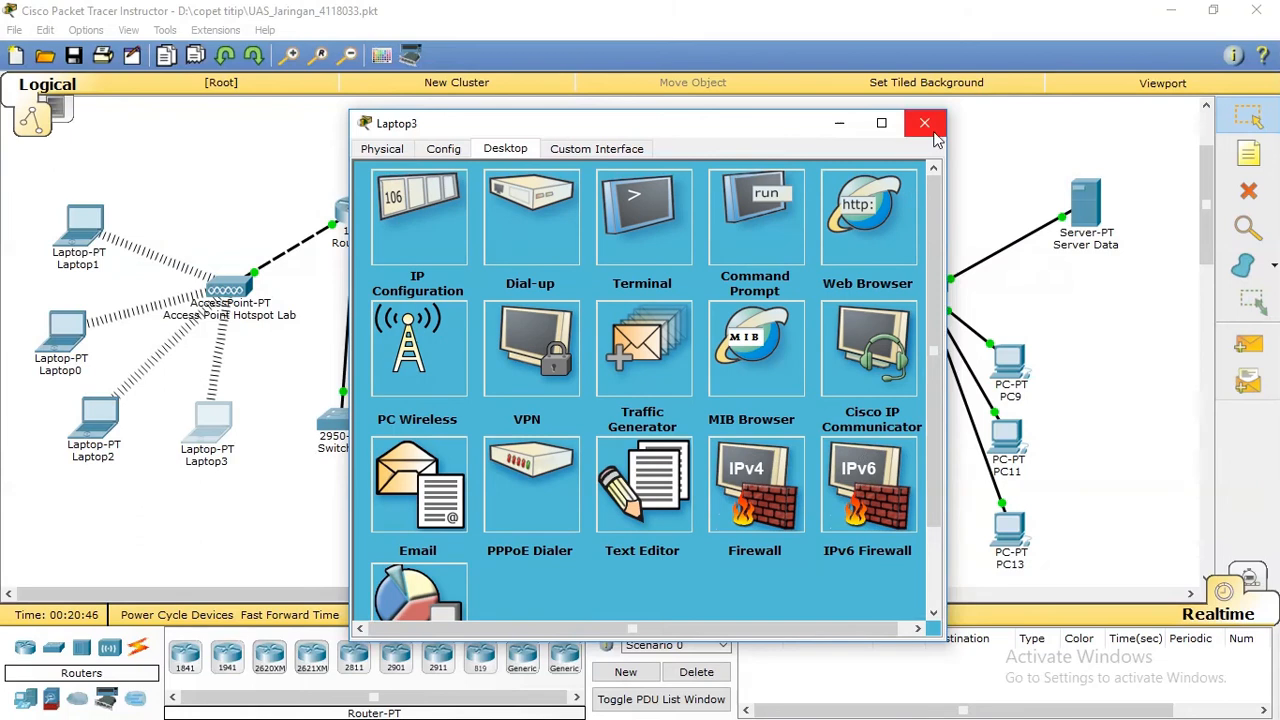
click(924, 123)
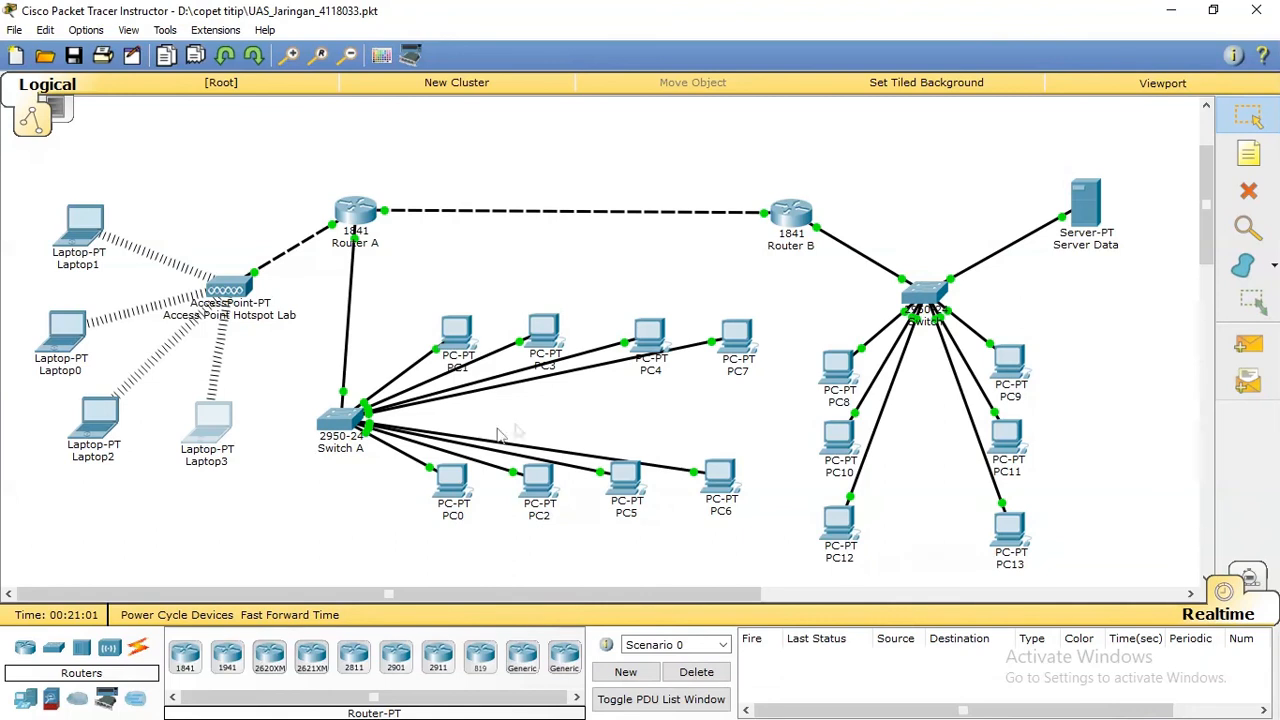
Reopen Laptop3's Command Prompt, ping the wired network's gateway 192.168.11.1, and close Laptop3's window.
click(226, 438)
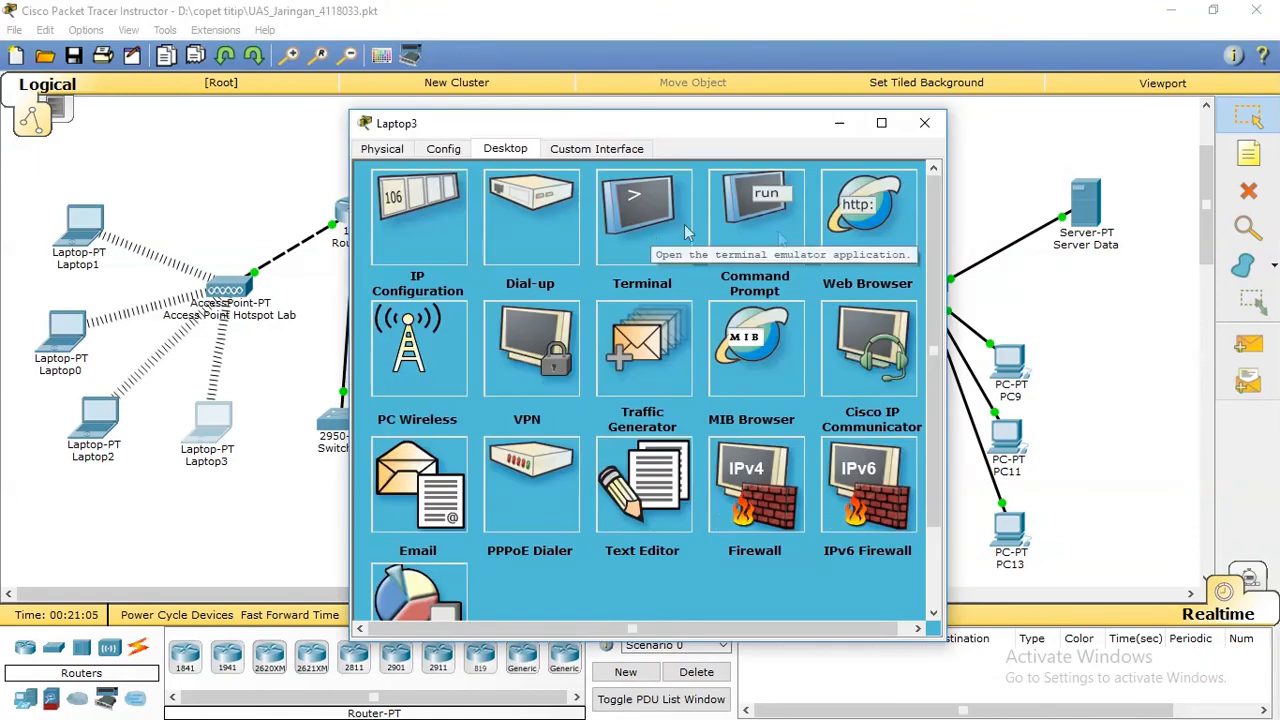
click(779, 231)
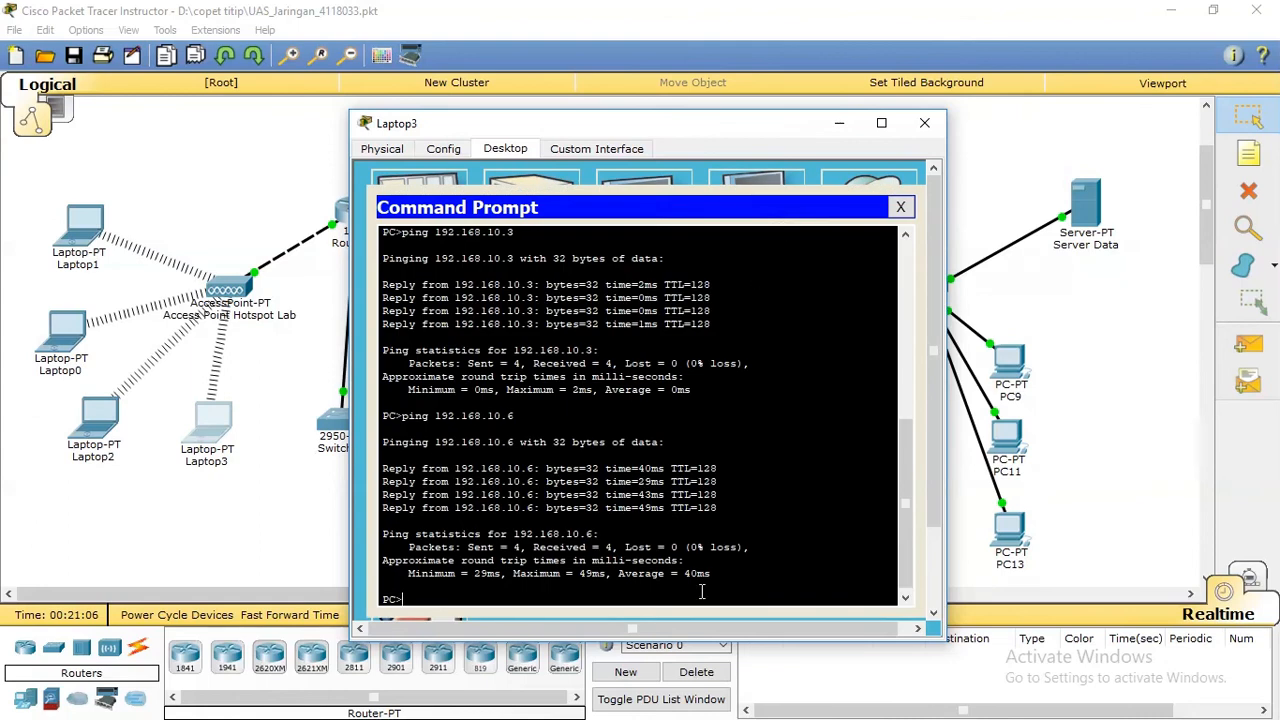
key(Up)
key(Return)
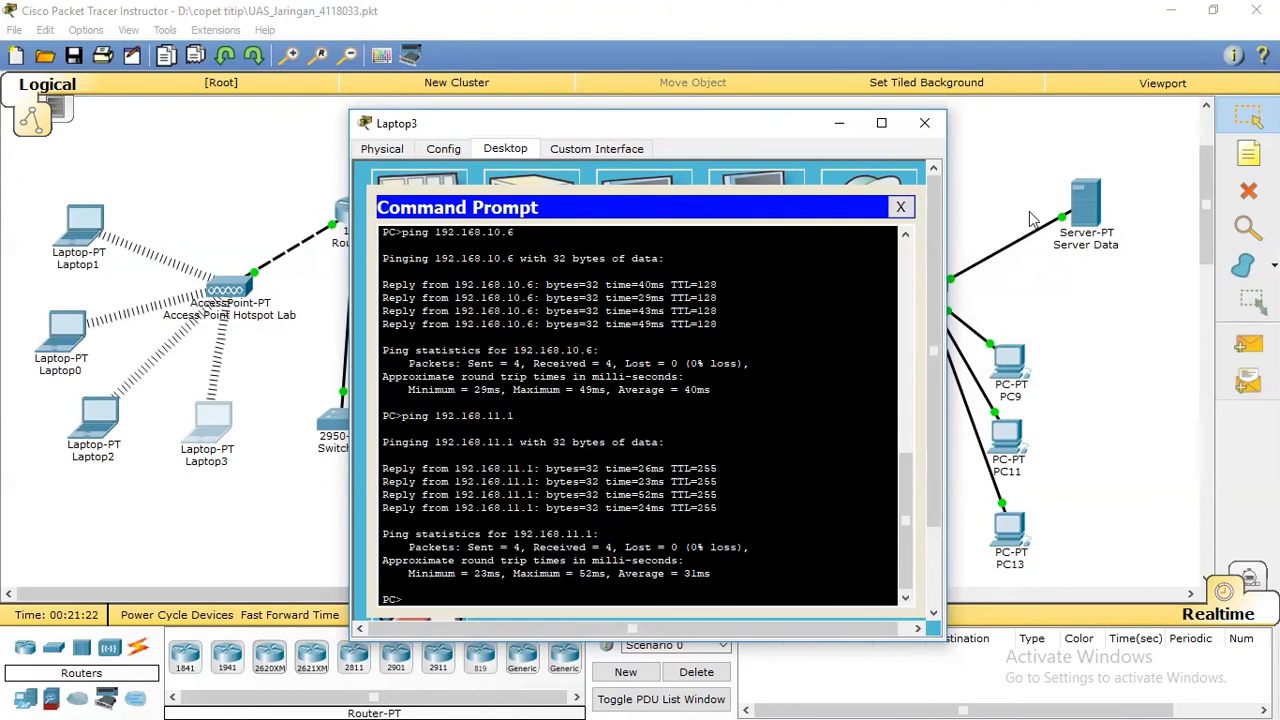
click(901, 208)
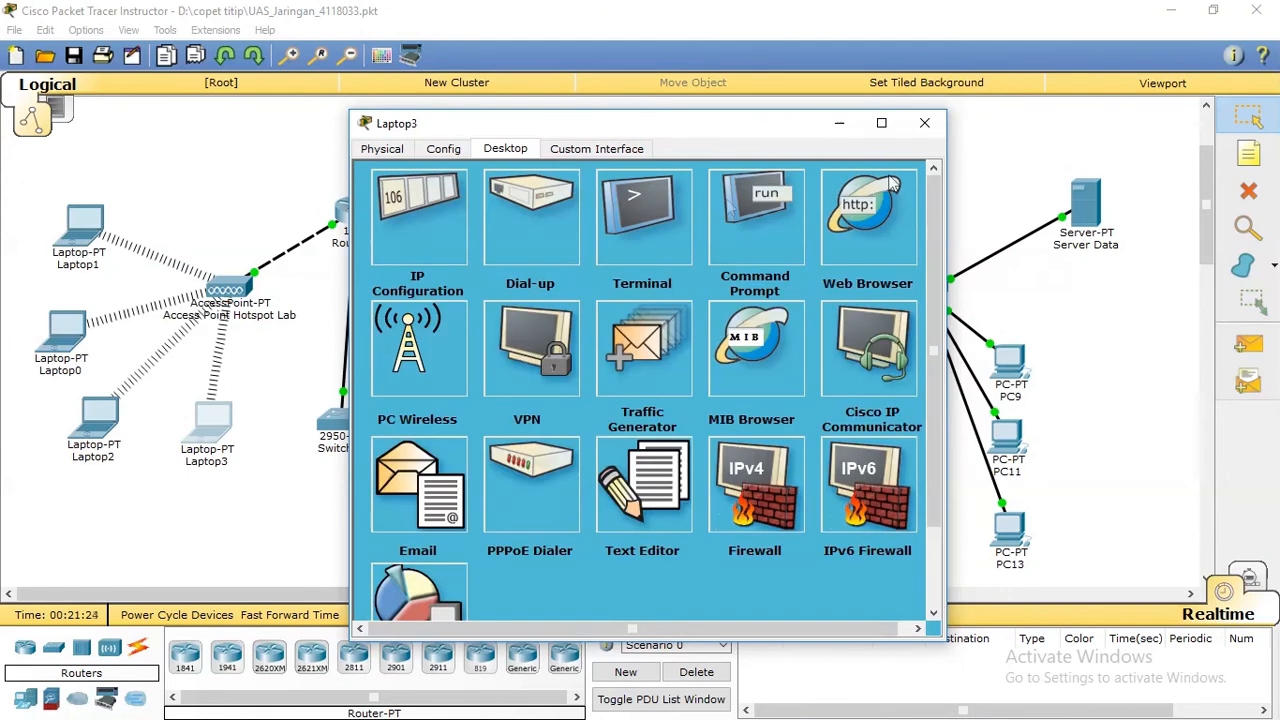
click(923, 125)
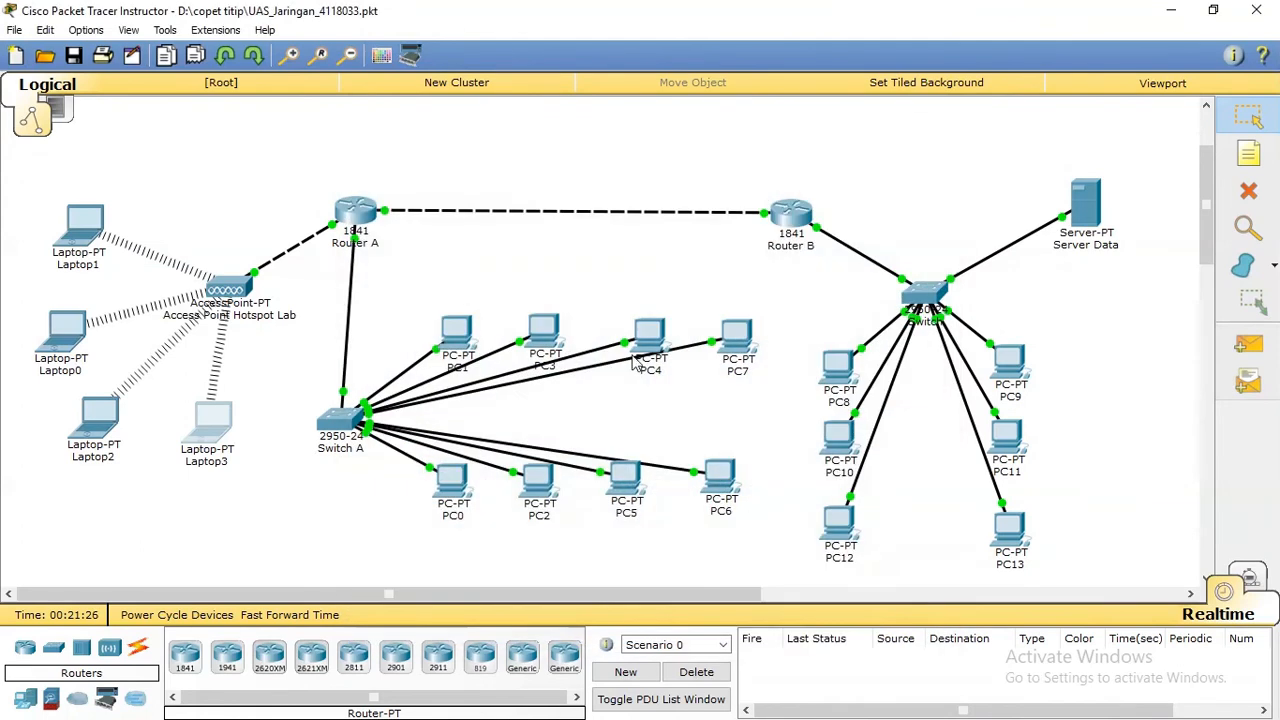
Review PC3's DHCP-assigned IP configuration and close its window.
click(542, 336)
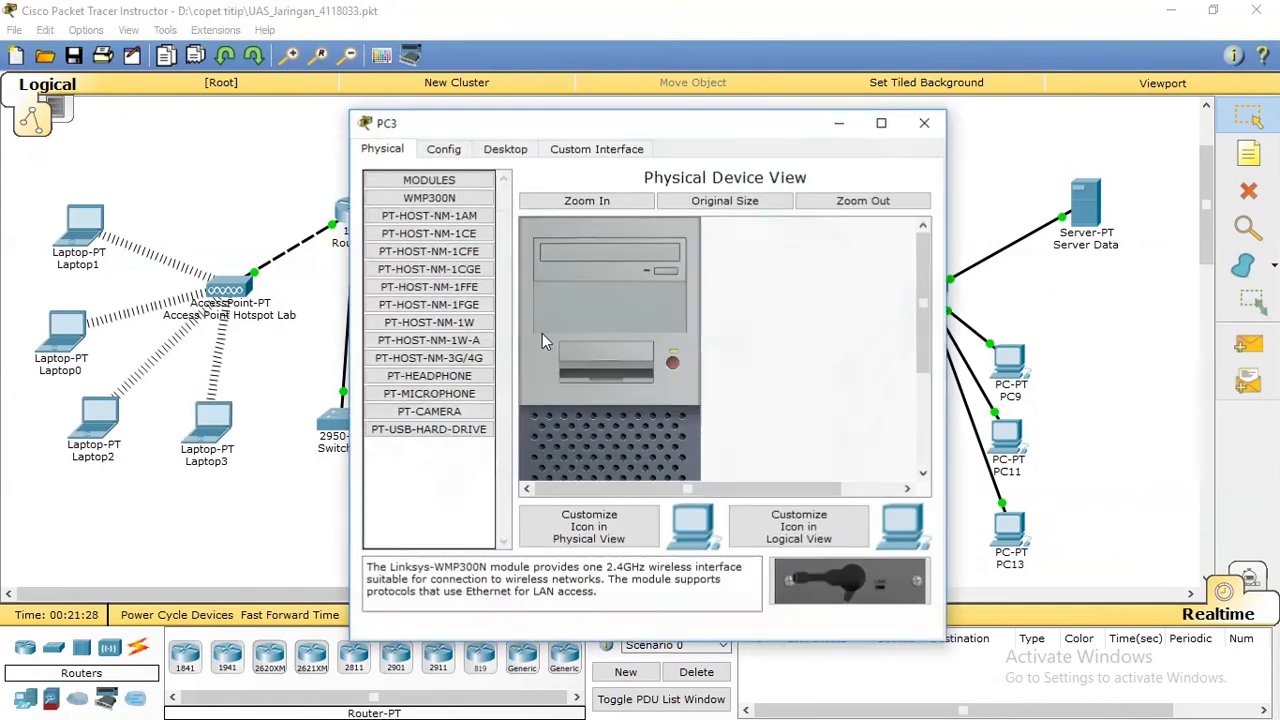
click(505, 149)
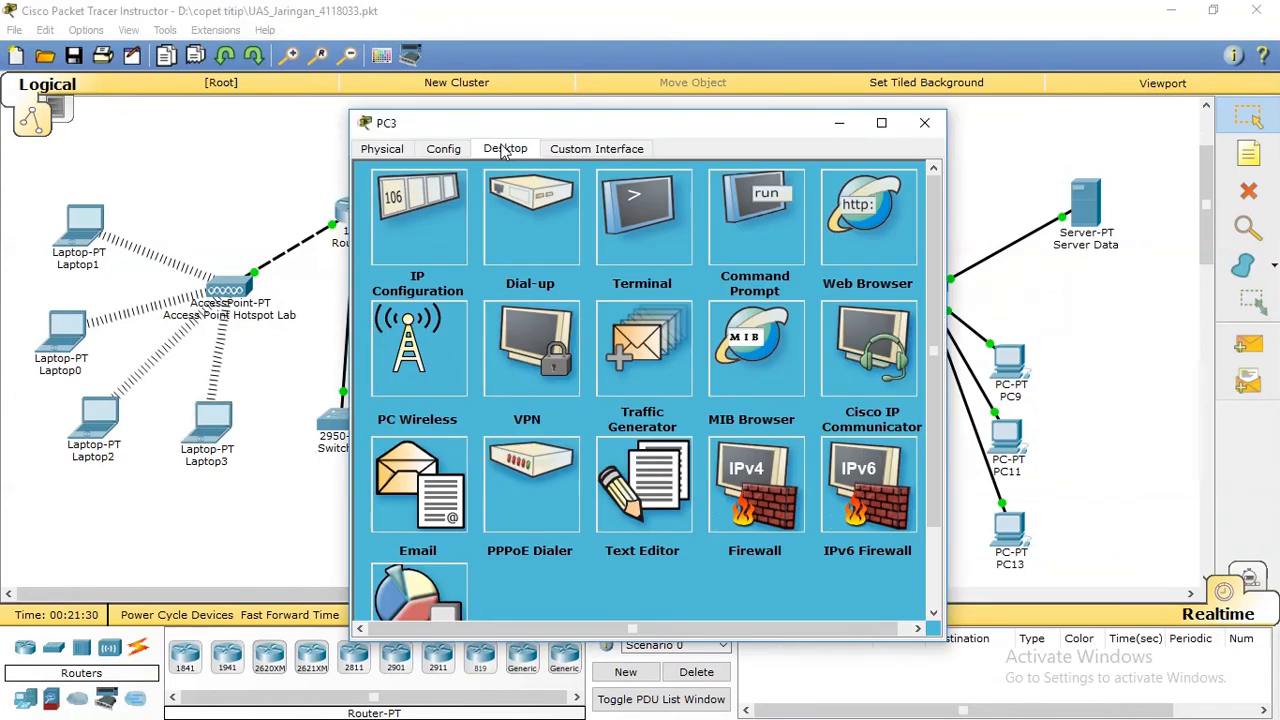
click(422, 195)
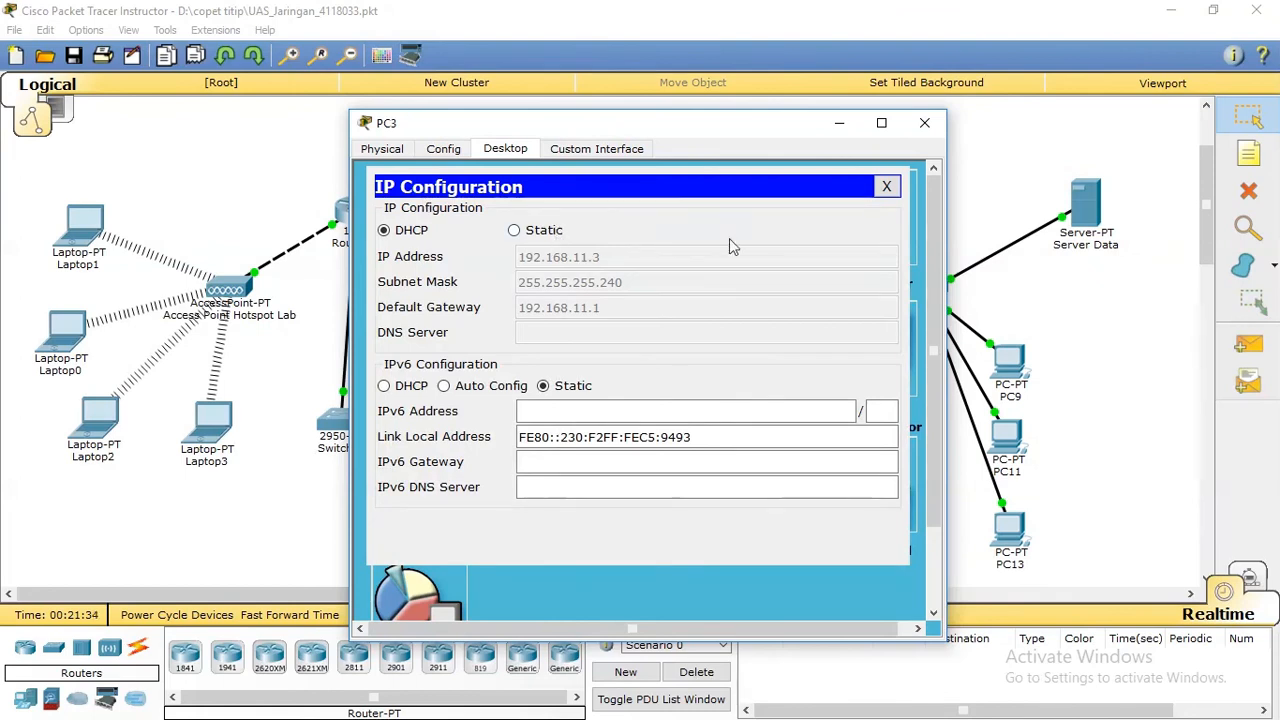
click(886, 188)
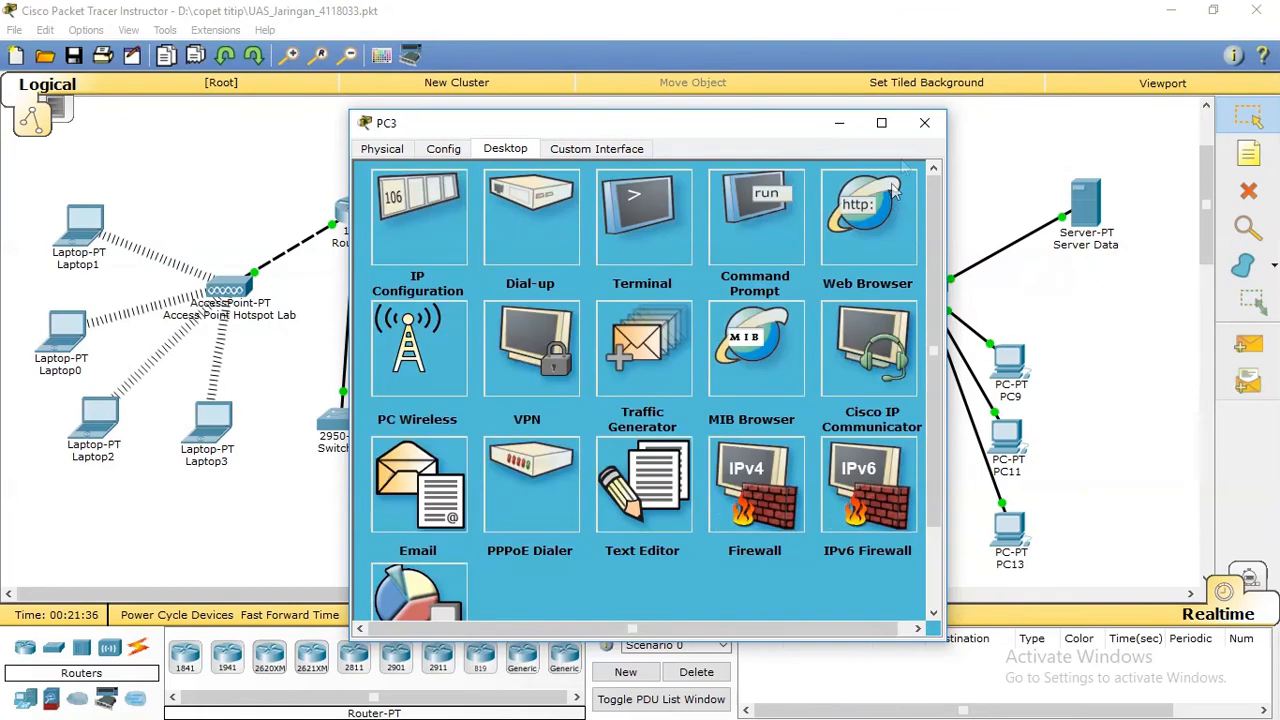
click(924, 122)
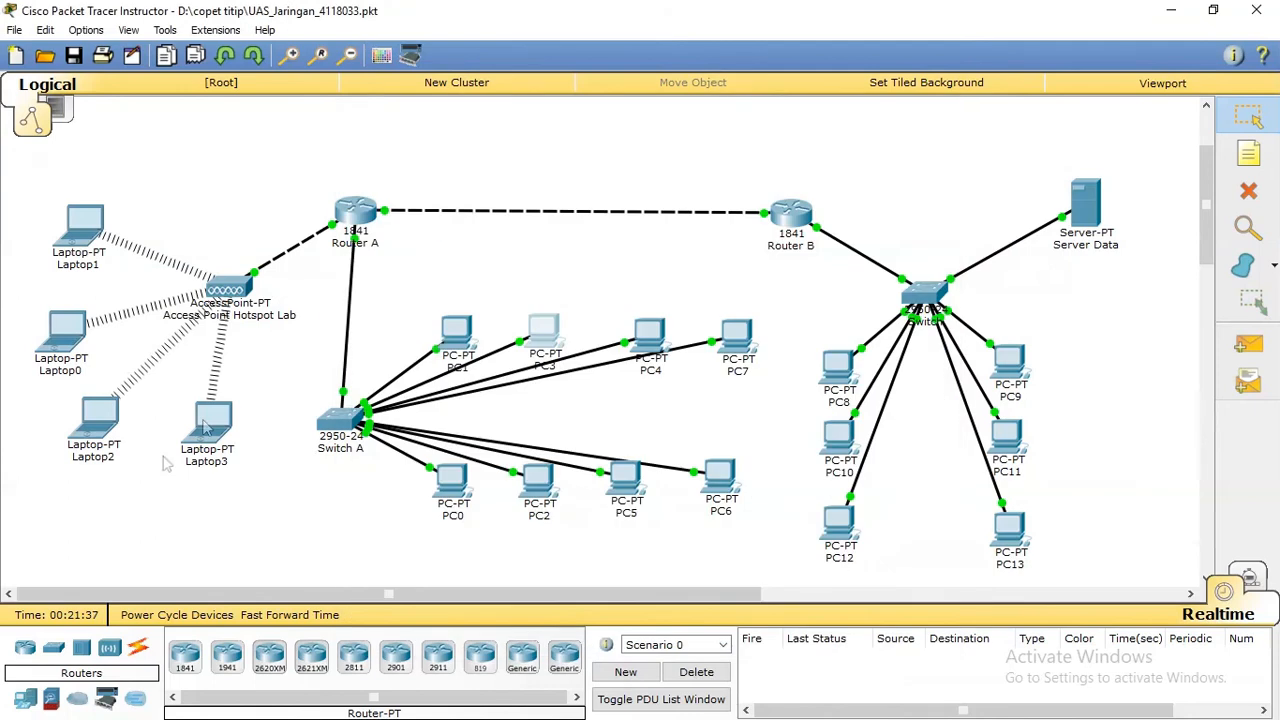
Ping PC3 at 192.168.11.3 from Laptop3's Command Prompt and close Laptop3's window.
click(213, 425)
click(755, 226)
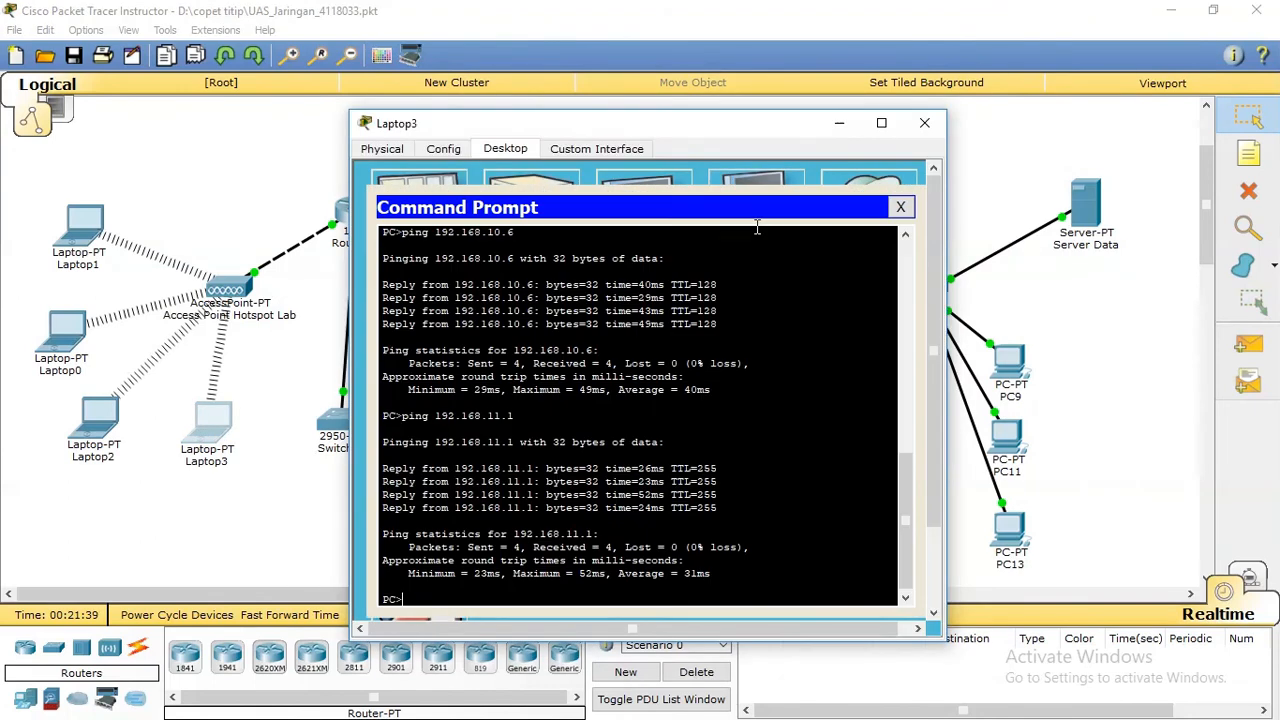
key(Up)
text(3)
key(Return)
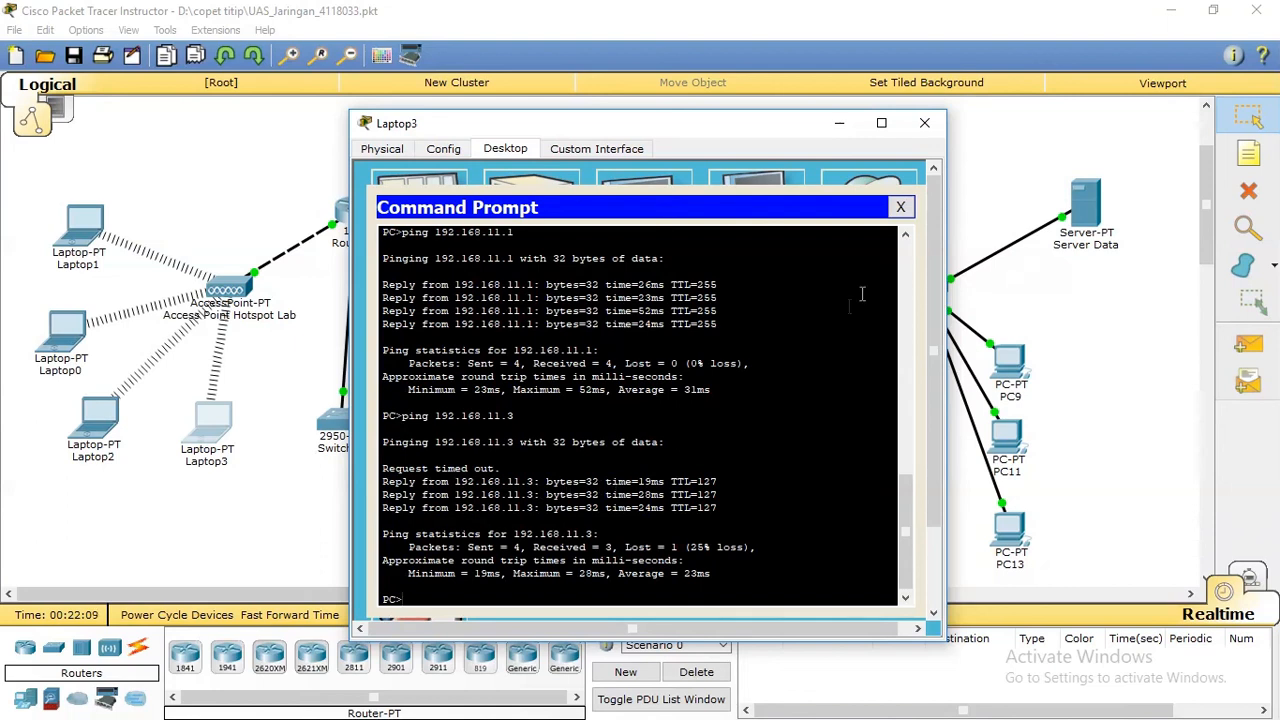
click(900, 208)
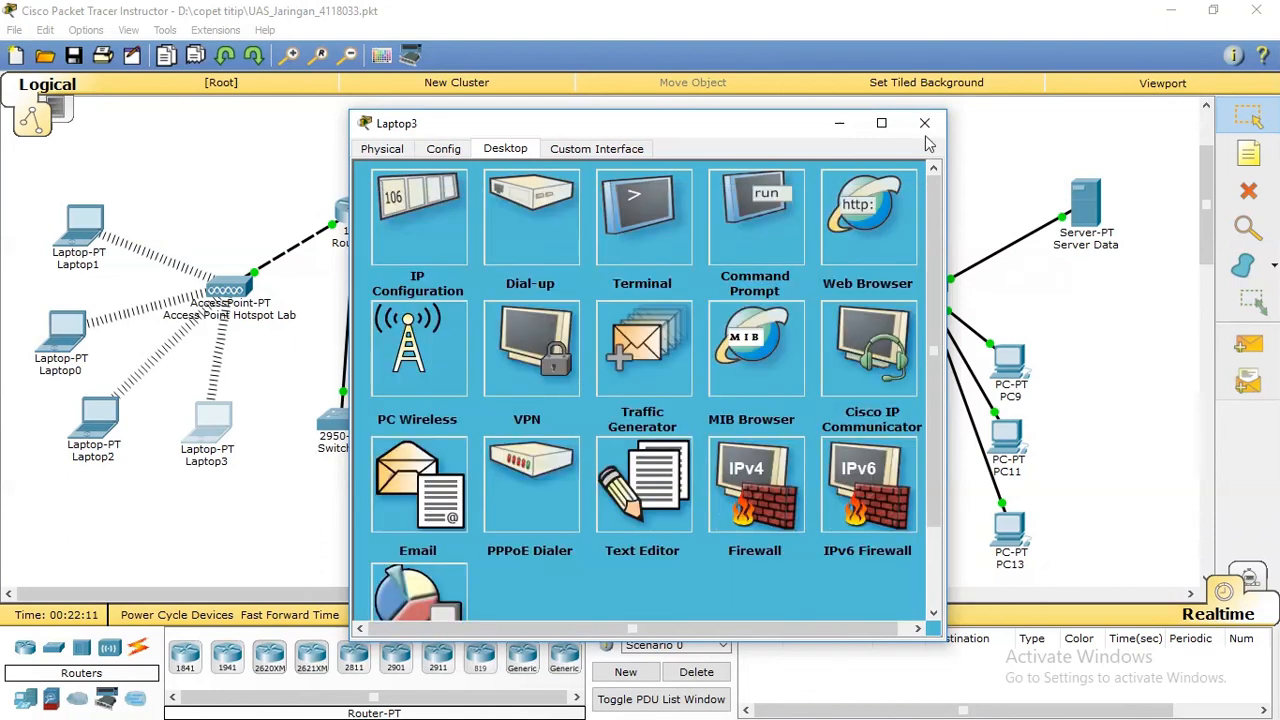
click(924, 122)
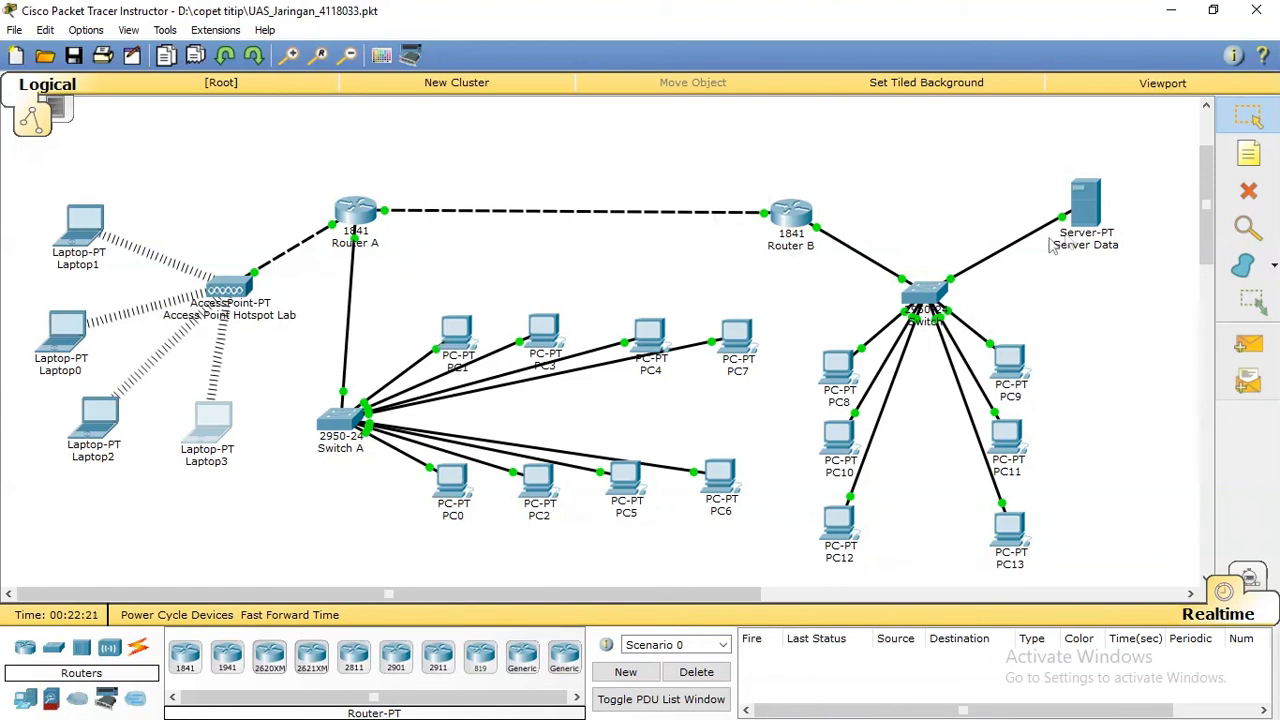
Open PC9 on Router B's network and review its DHCP-assigned IP configuration.
click(1012, 358)
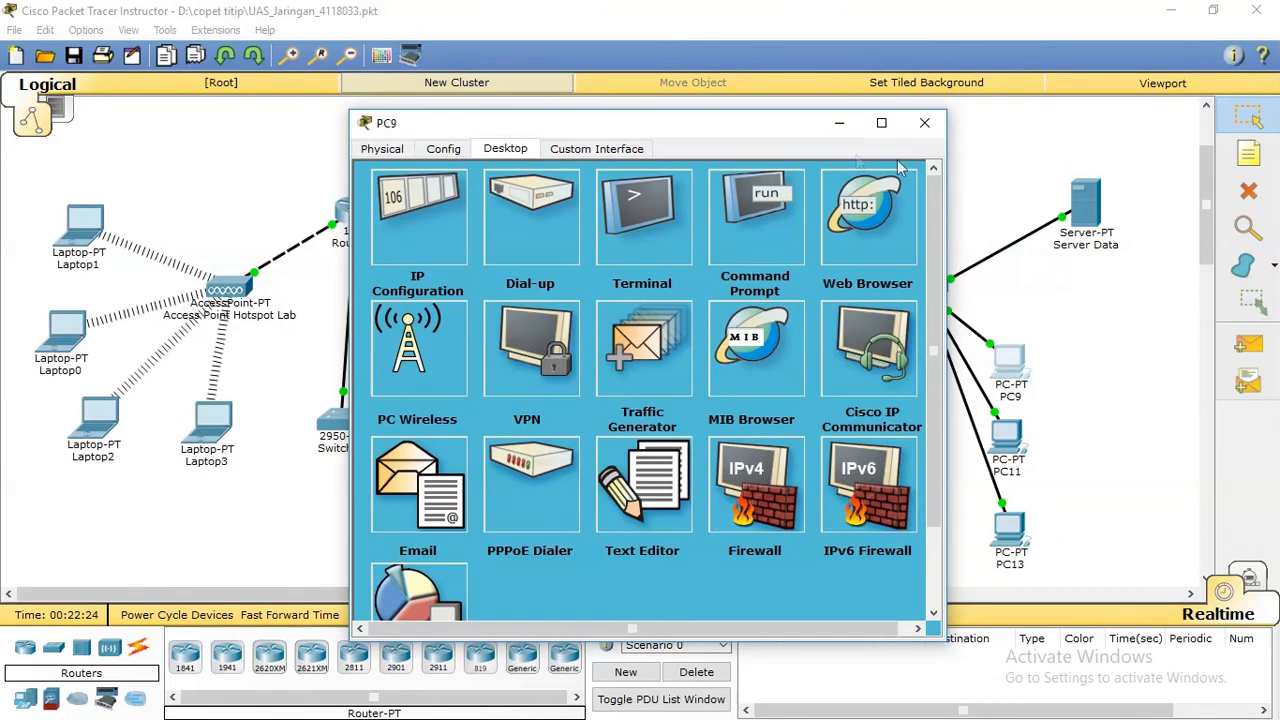
click(924, 123)
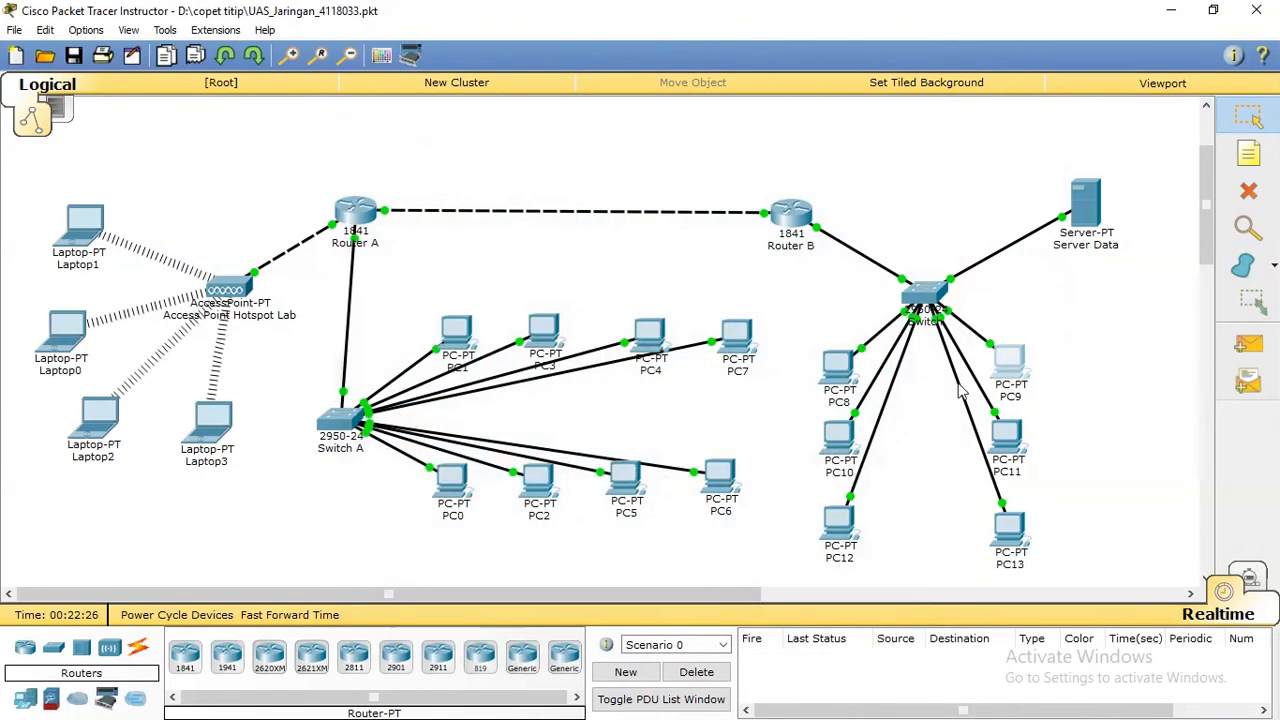
click(1015, 370)
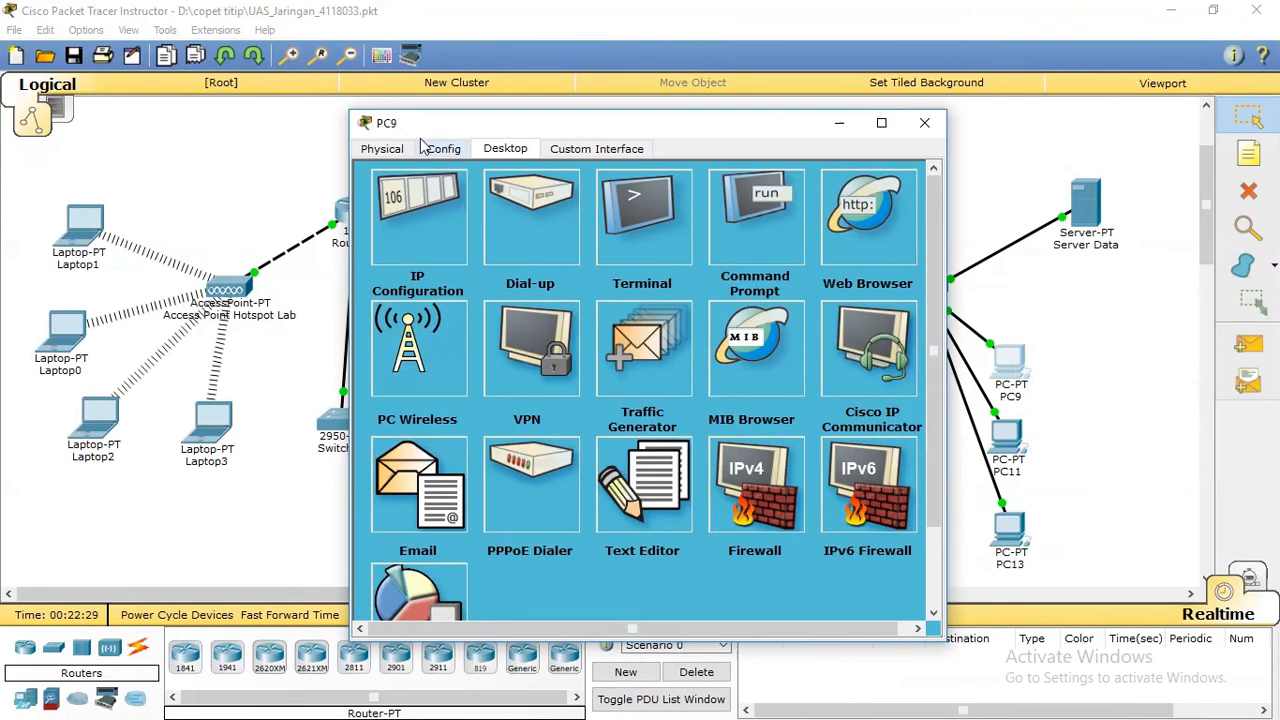
click(438, 226)
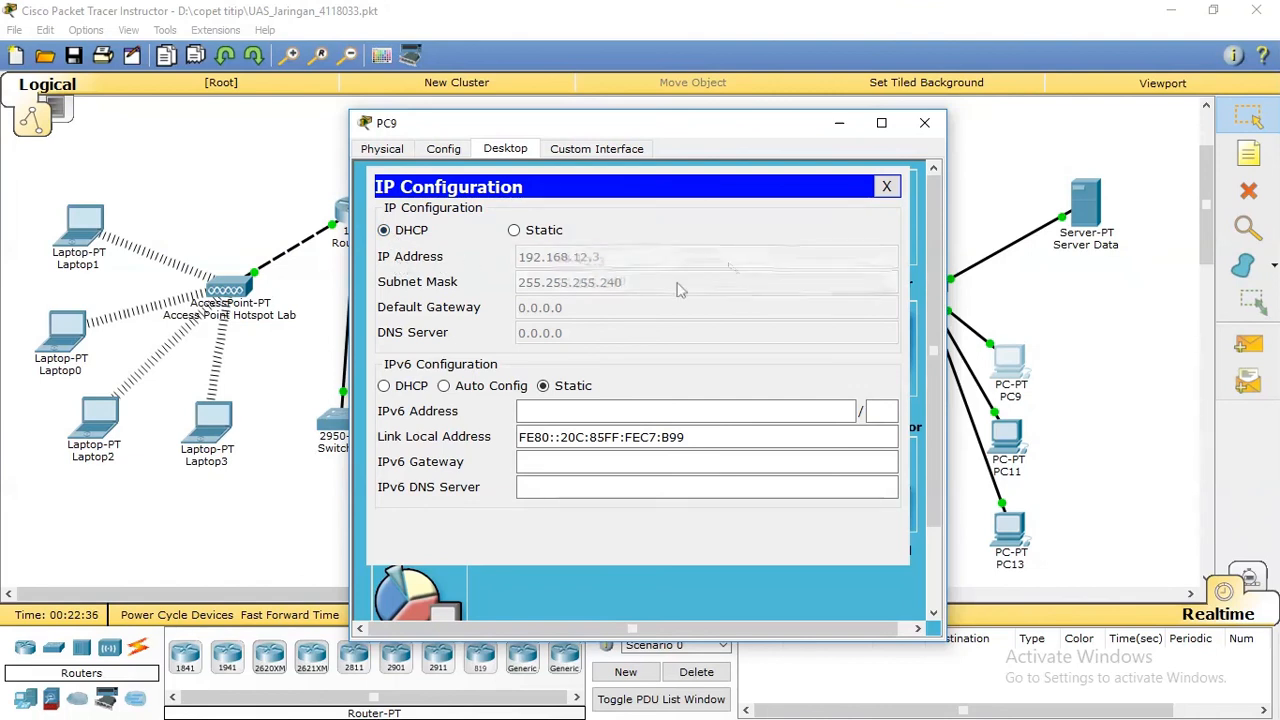
click(886, 186)
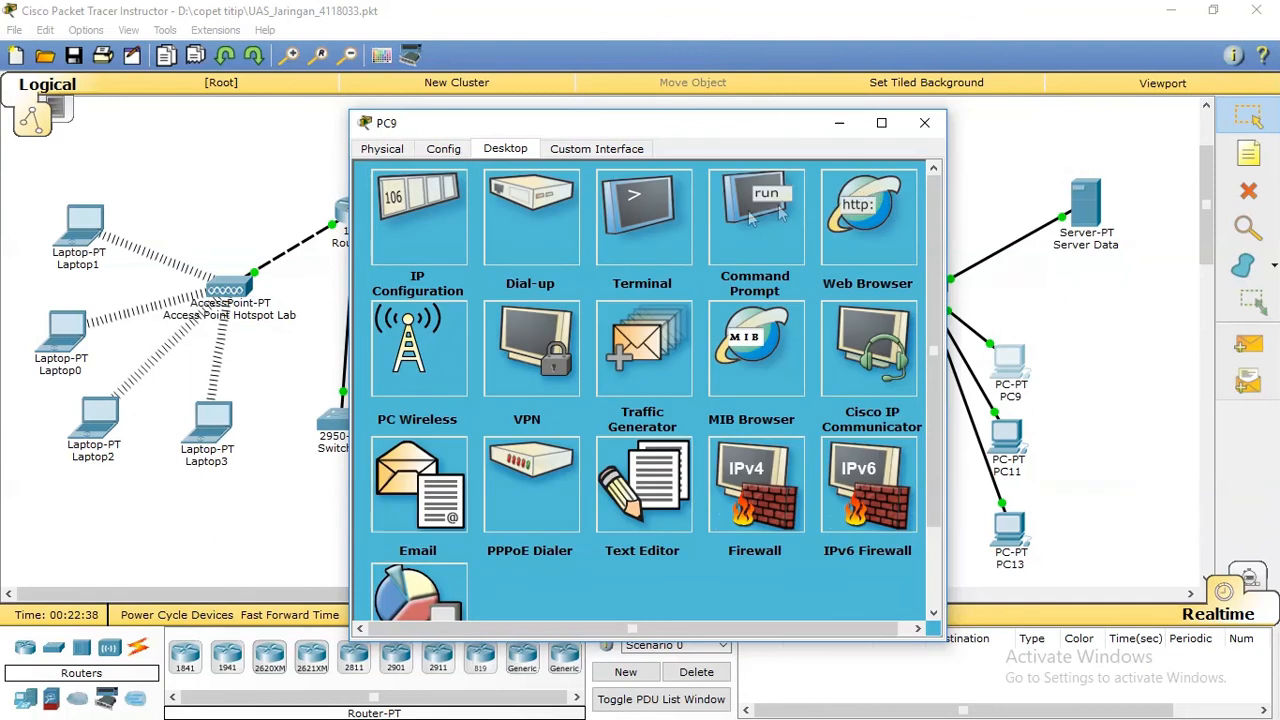
Ping PC9's own address 192.168.12.3 and then 192.168.12.1 from PC9's Command Prompt.
click(750, 218)
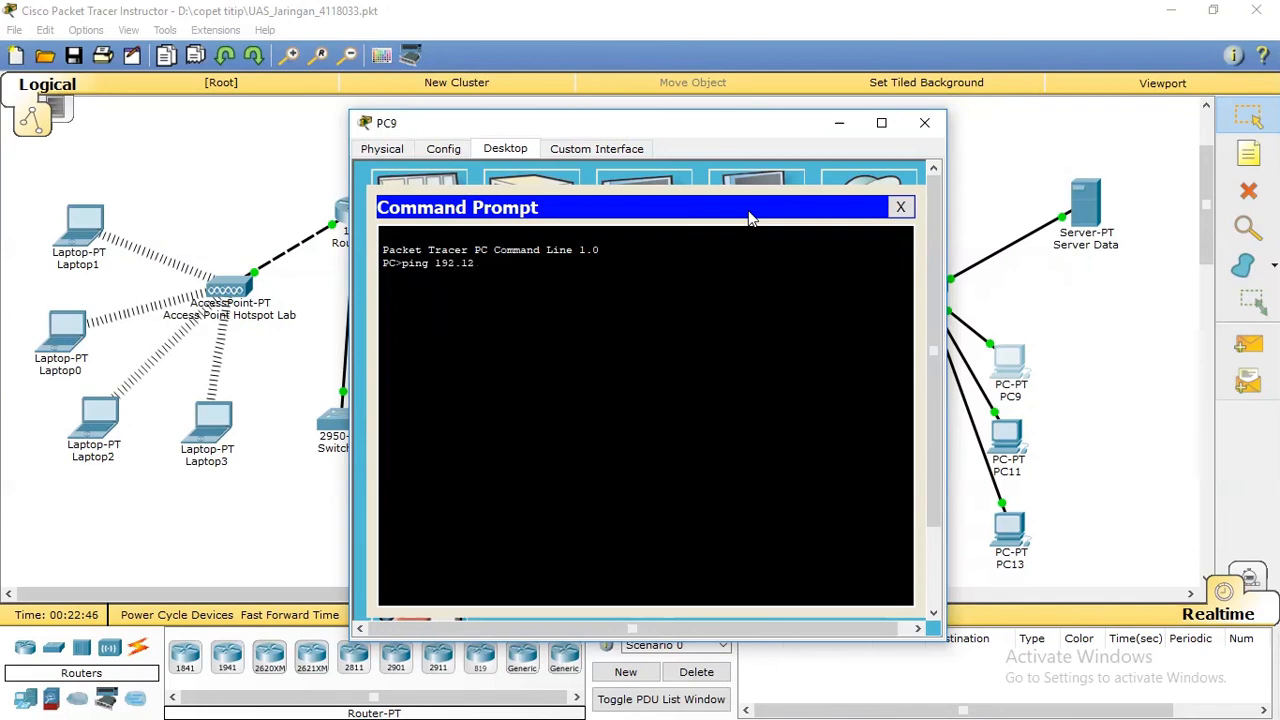
text(68.12.3)
key(Return)
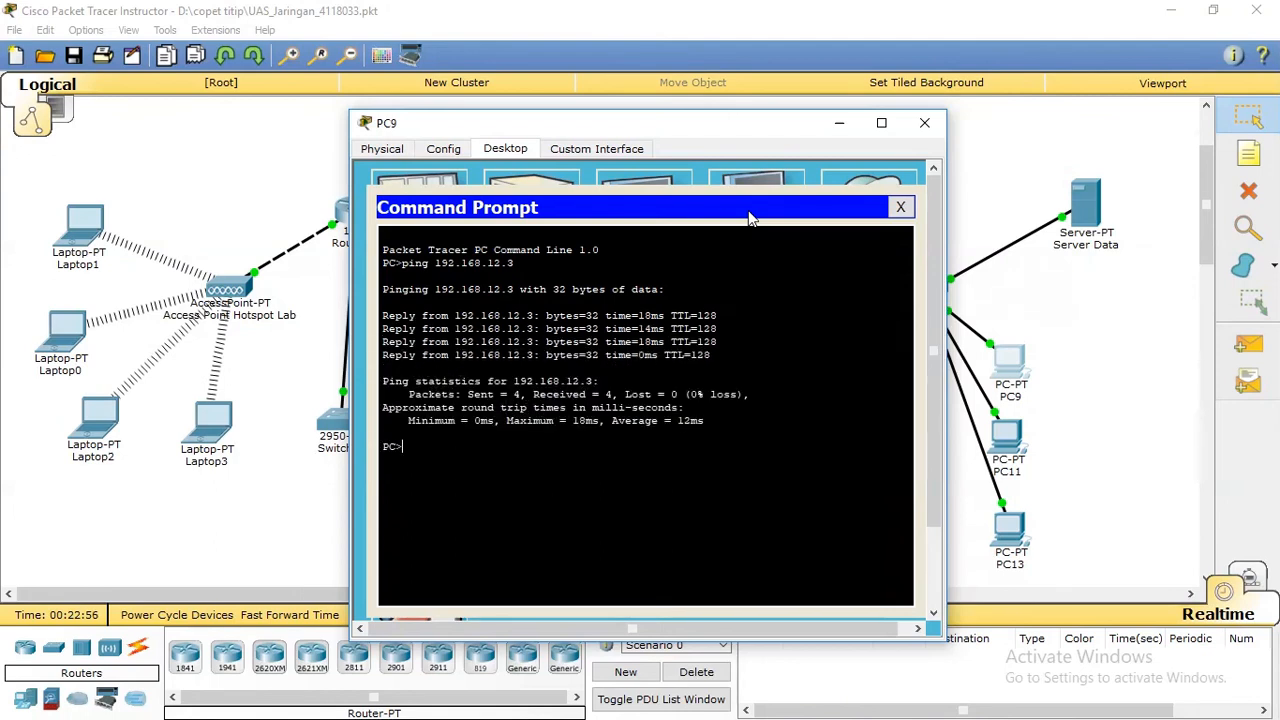
key(Up)
key(Return)
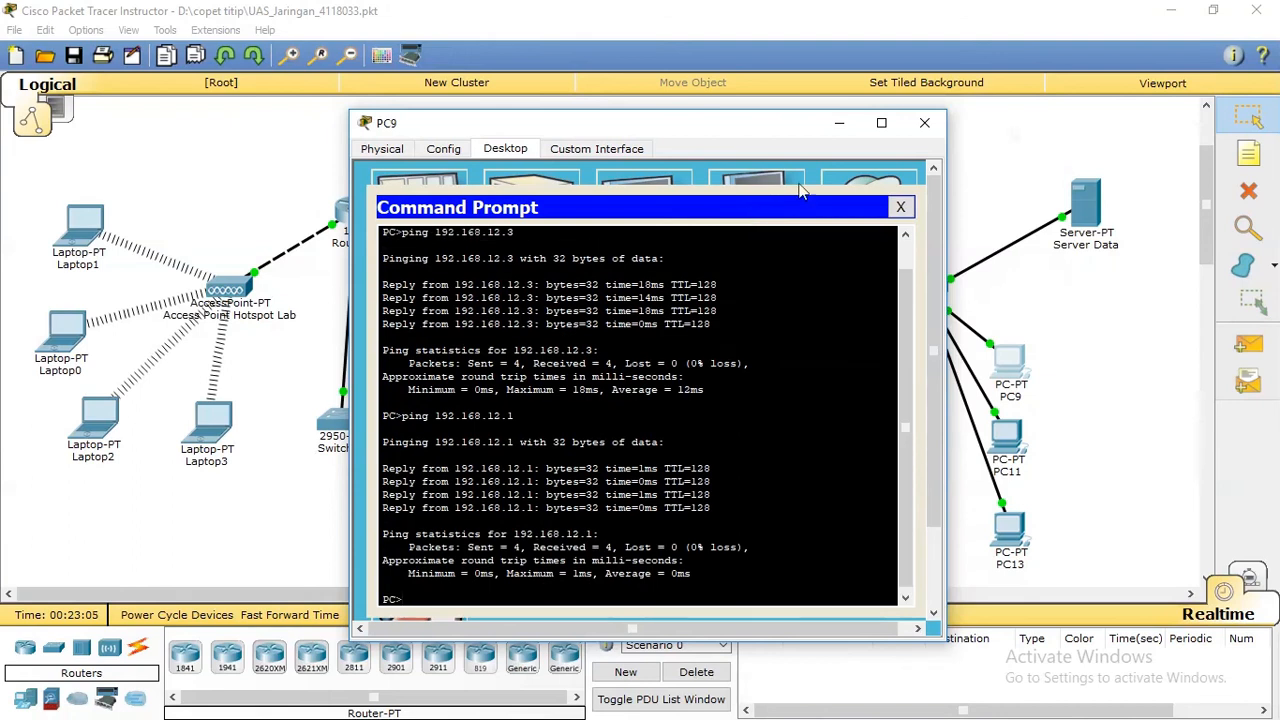
Leave PC9's Command Prompt, review its IP configuration again, and close PC9's window.
click(901, 205)
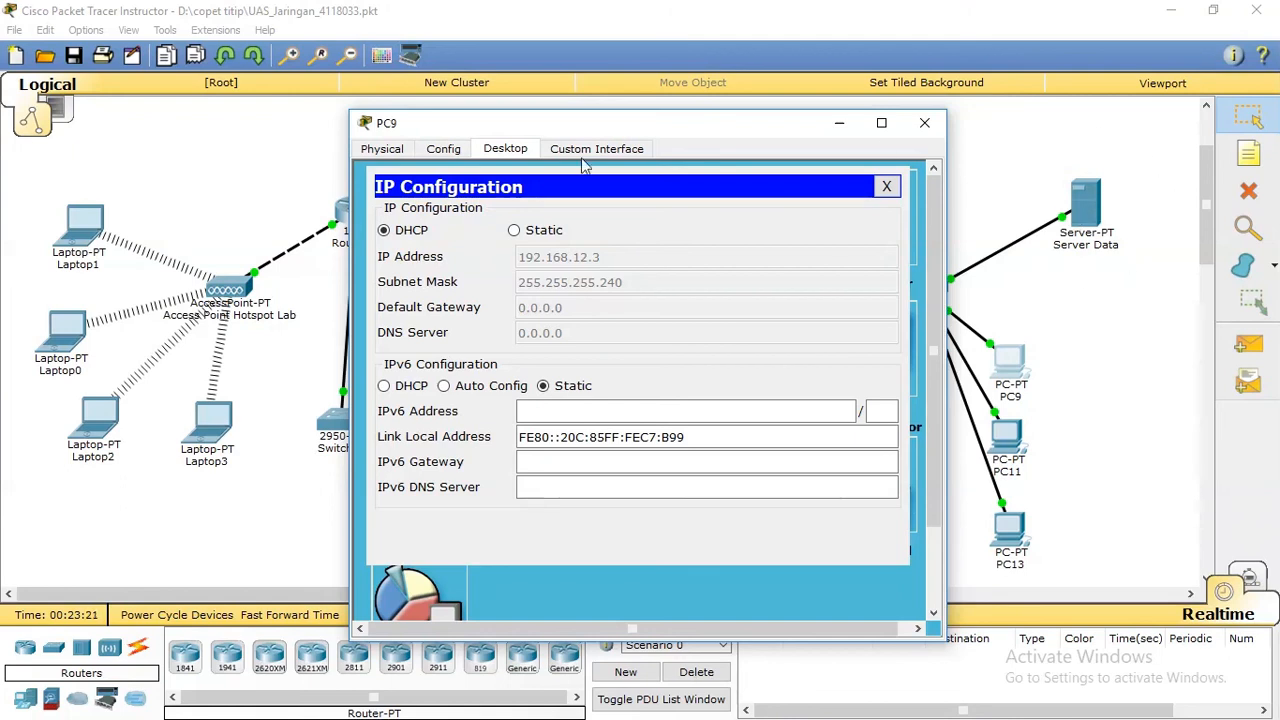
click(887, 188)
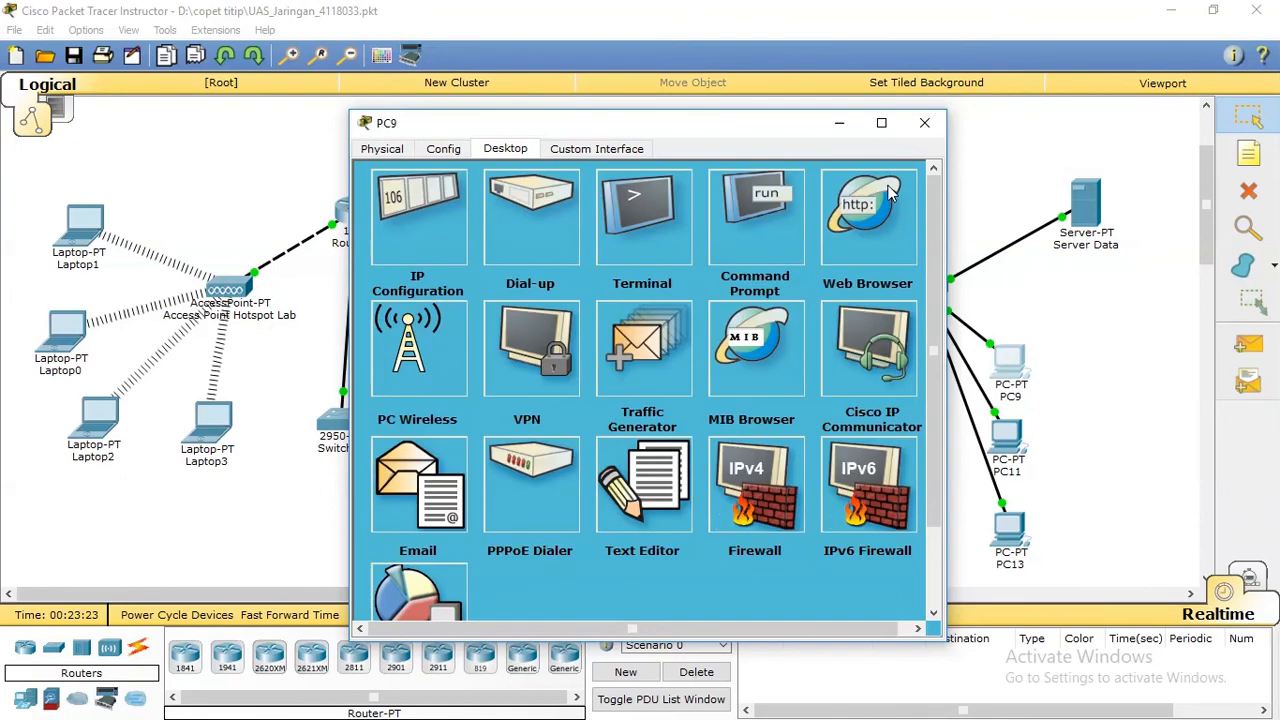
click(925, 123)
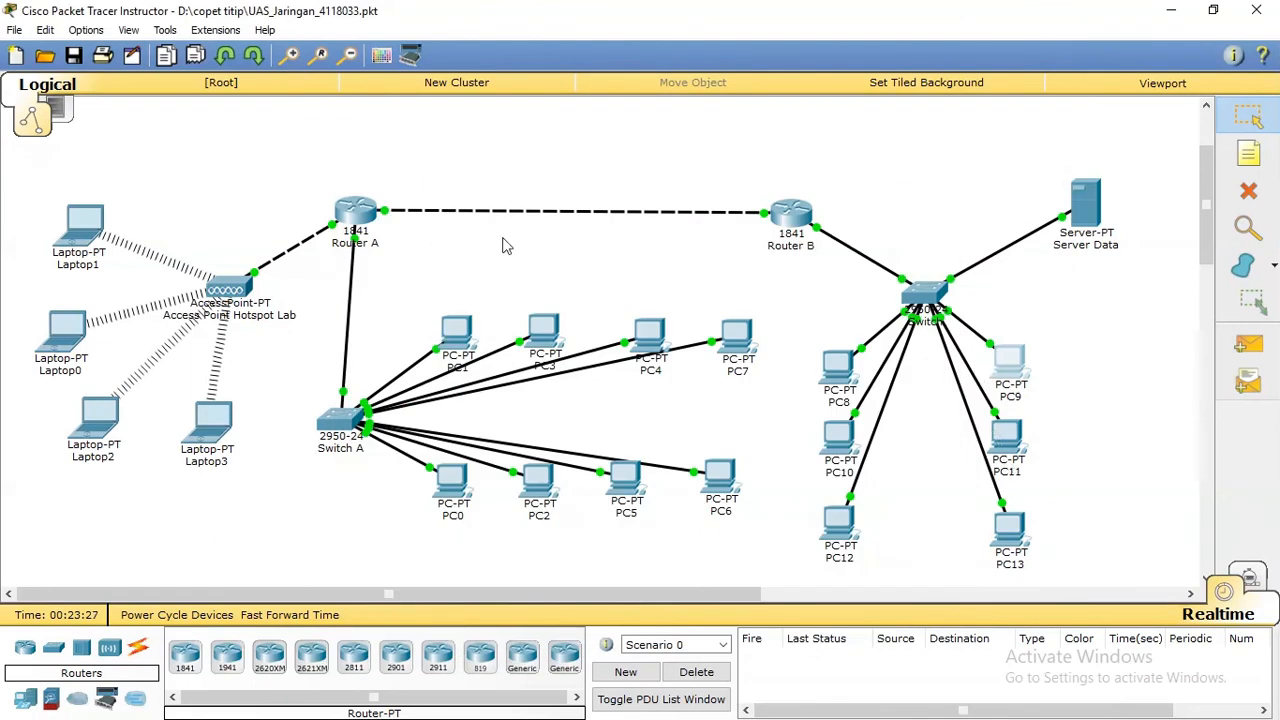
Open Router A's configuration and add network 192.168.0.1 to its RIP routing.
click(357, 212)
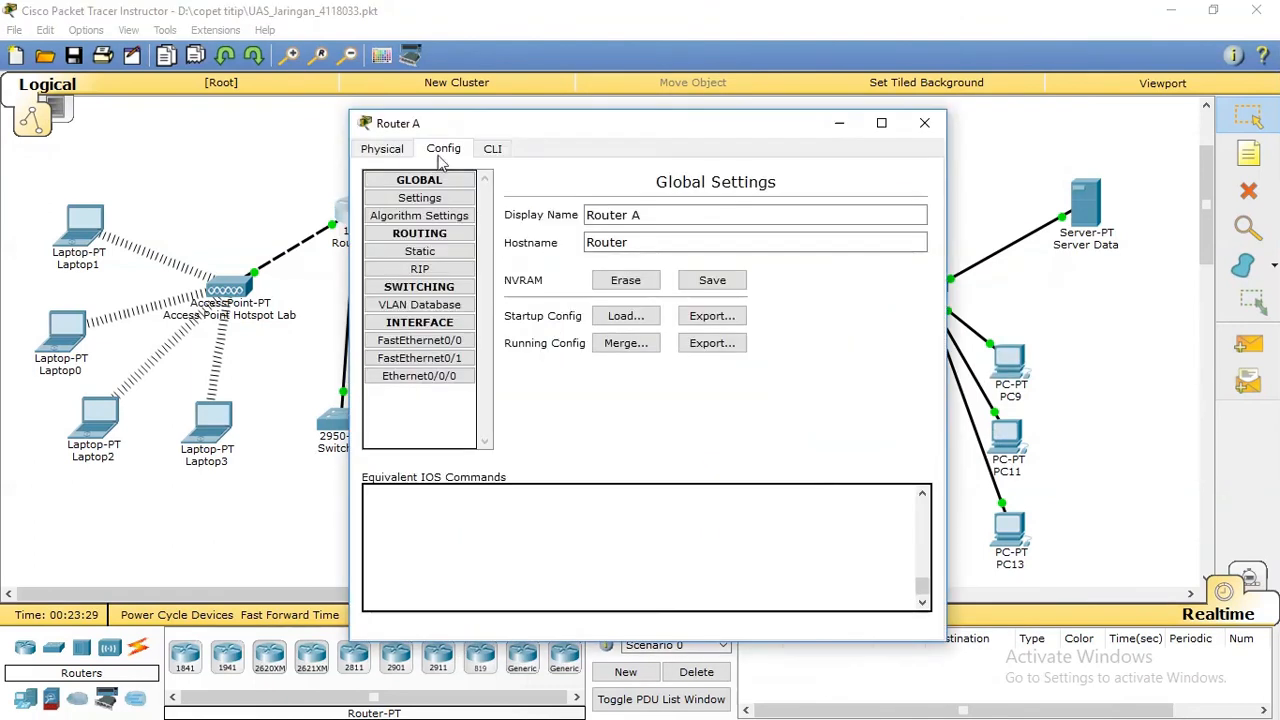
click(420, 269)
click(805, 206)
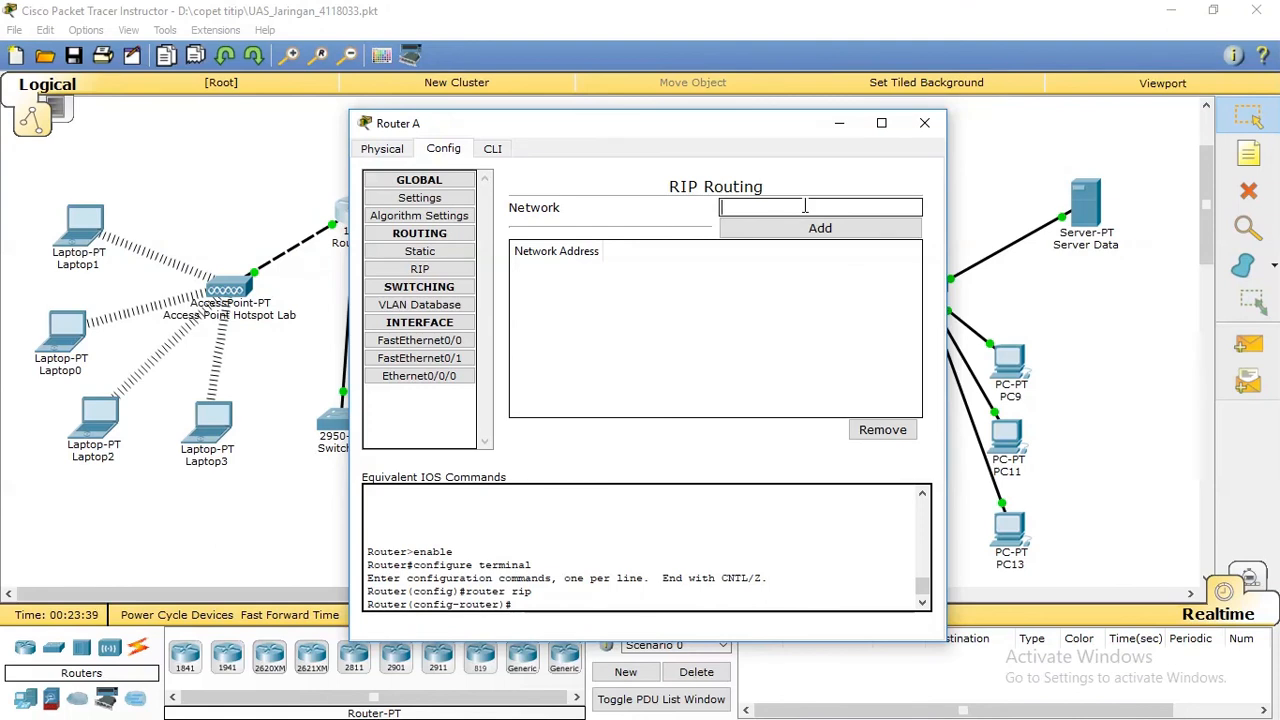
text(192.168.0.1)
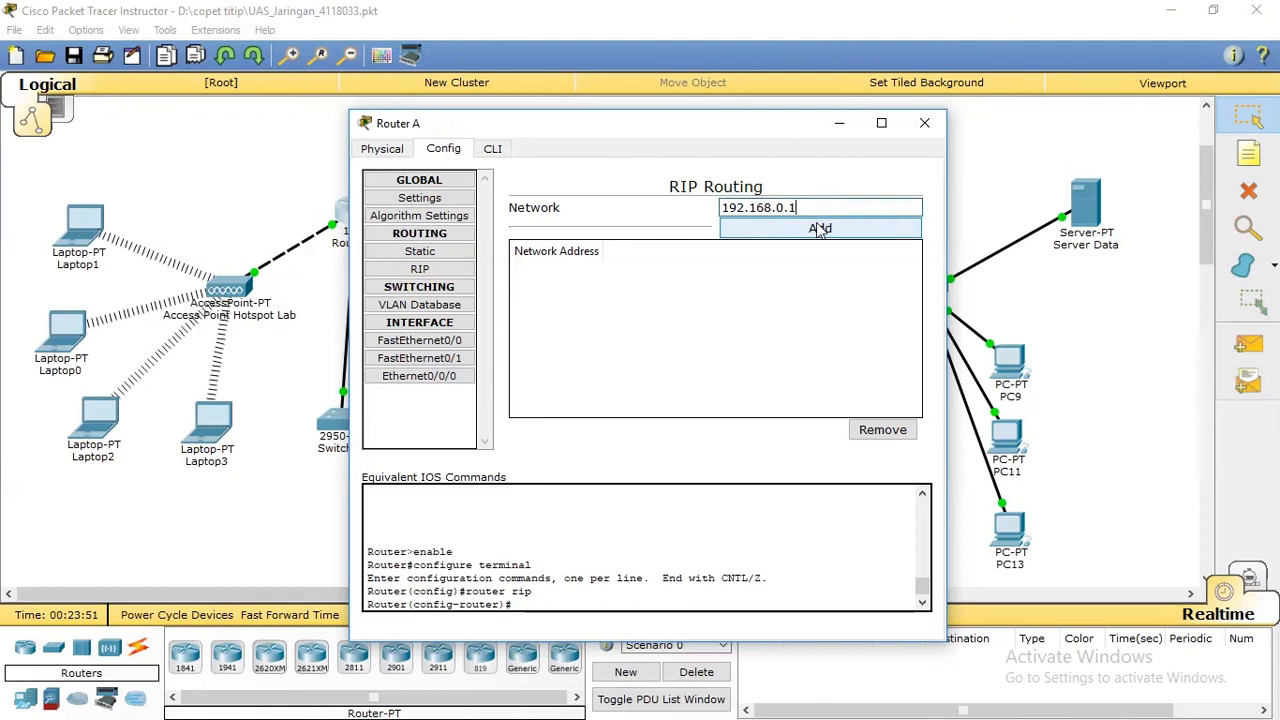
click(818, 228)
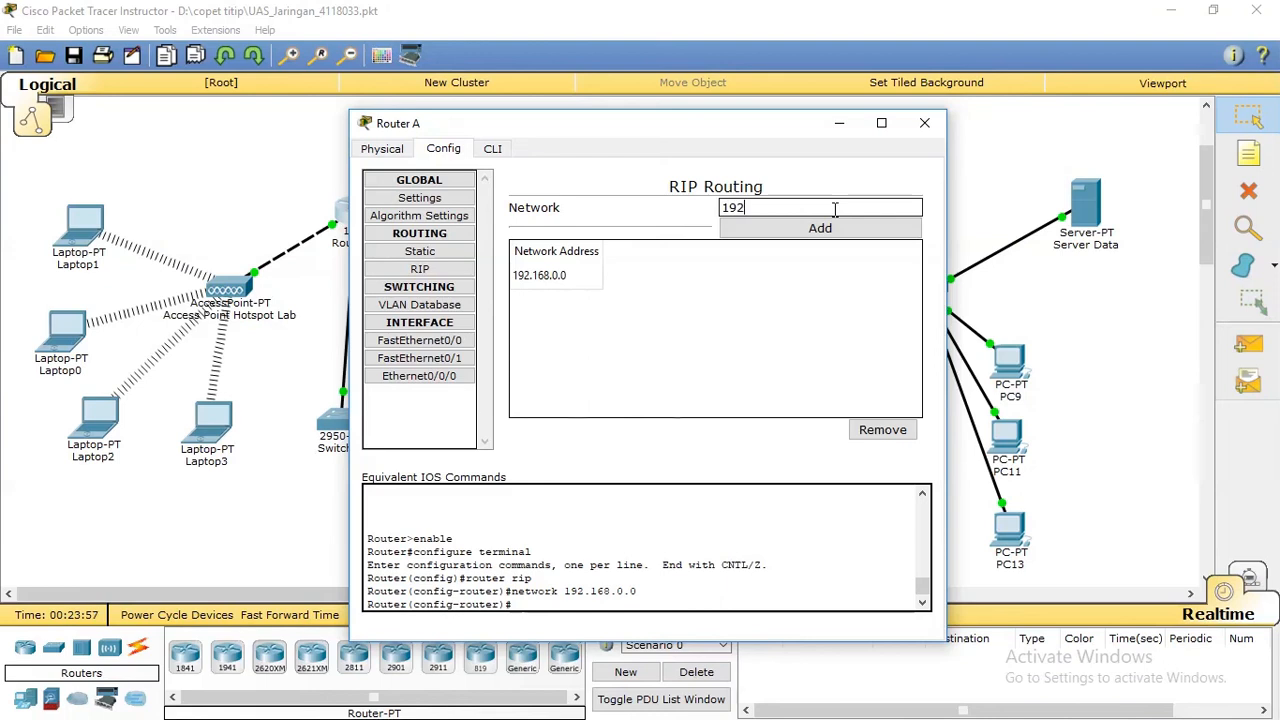
Enter 192.168.0.0 as a network in Router A's RIP routing and add it.
click(835, 209)
text(192.168.)
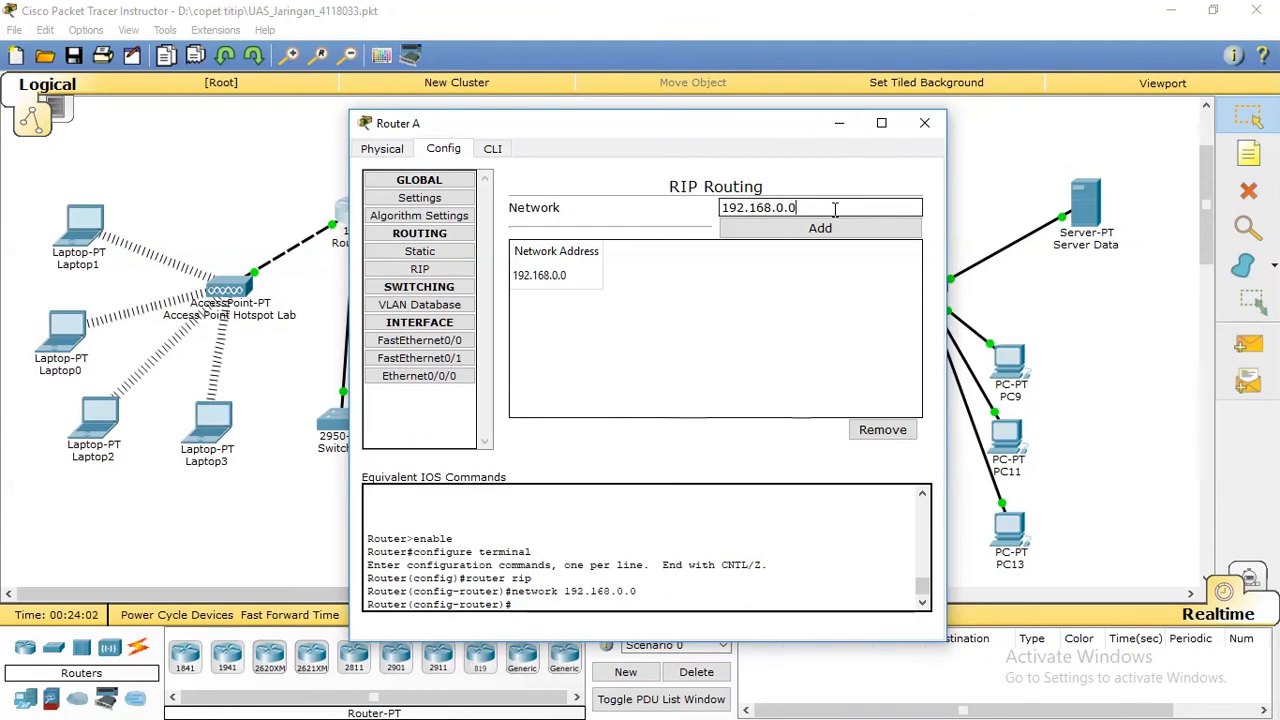
text(0.0)
click(765, 230)
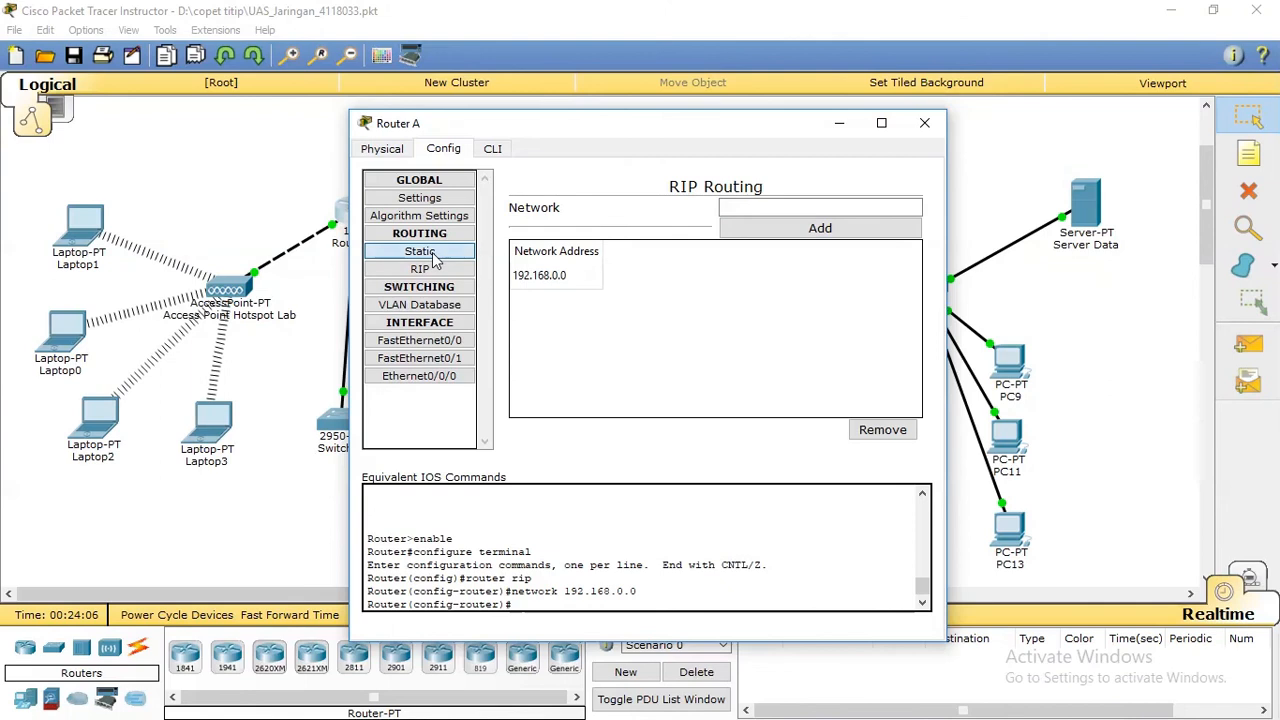
Try to add a static route on Router A for network 192.168.0.1, mask 255.255.255.252, next hop 192.168.0.2, and close Router A's window.
click(419, 251)
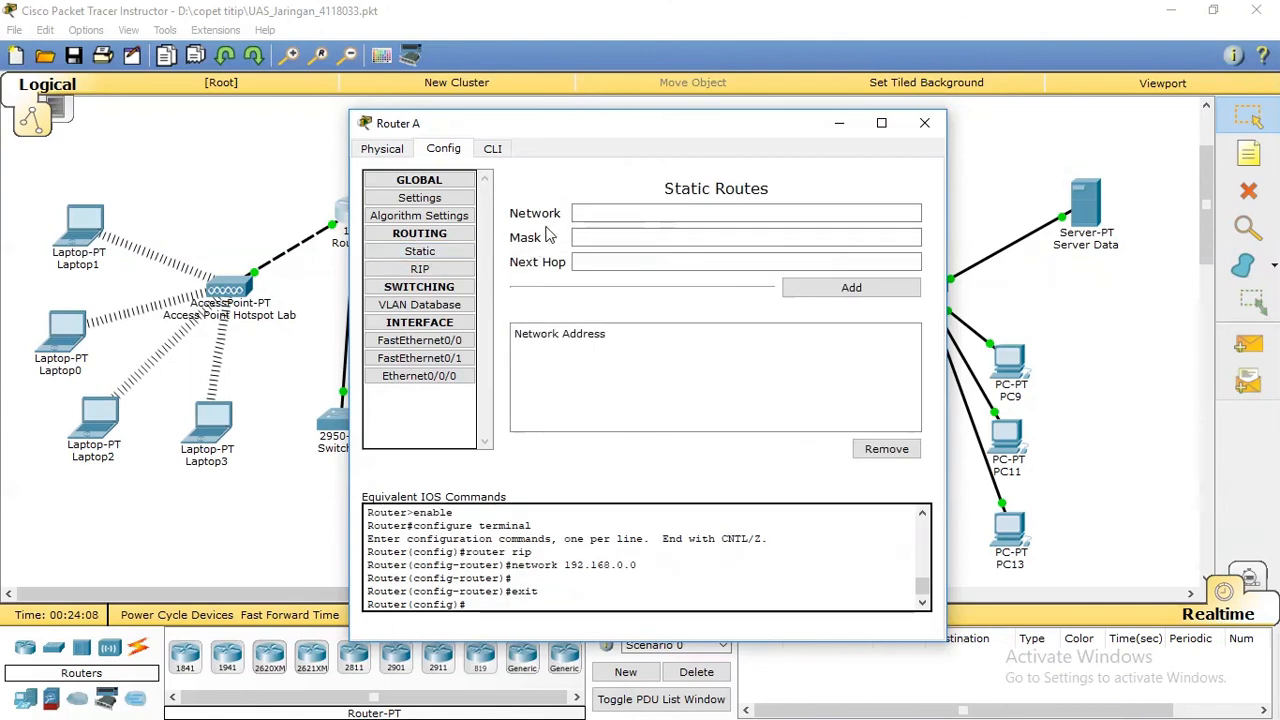
click(671, 216)
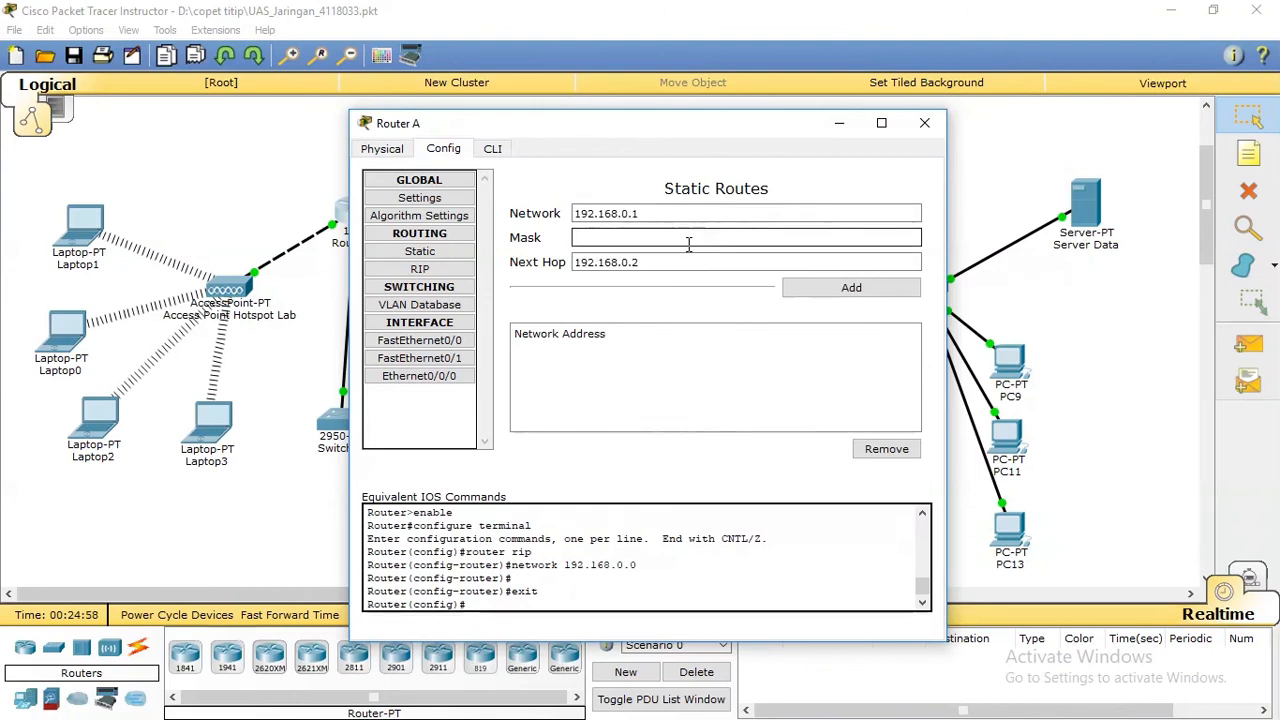
click(686, 240)
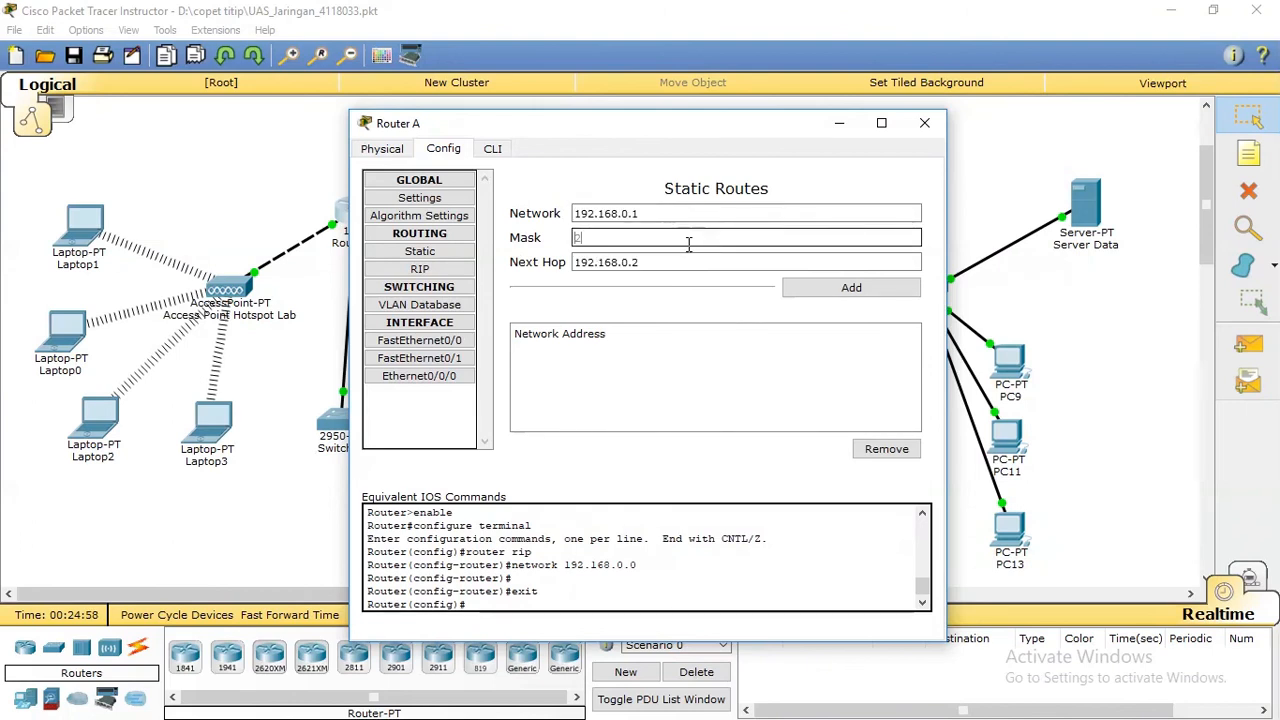
text(255.255)
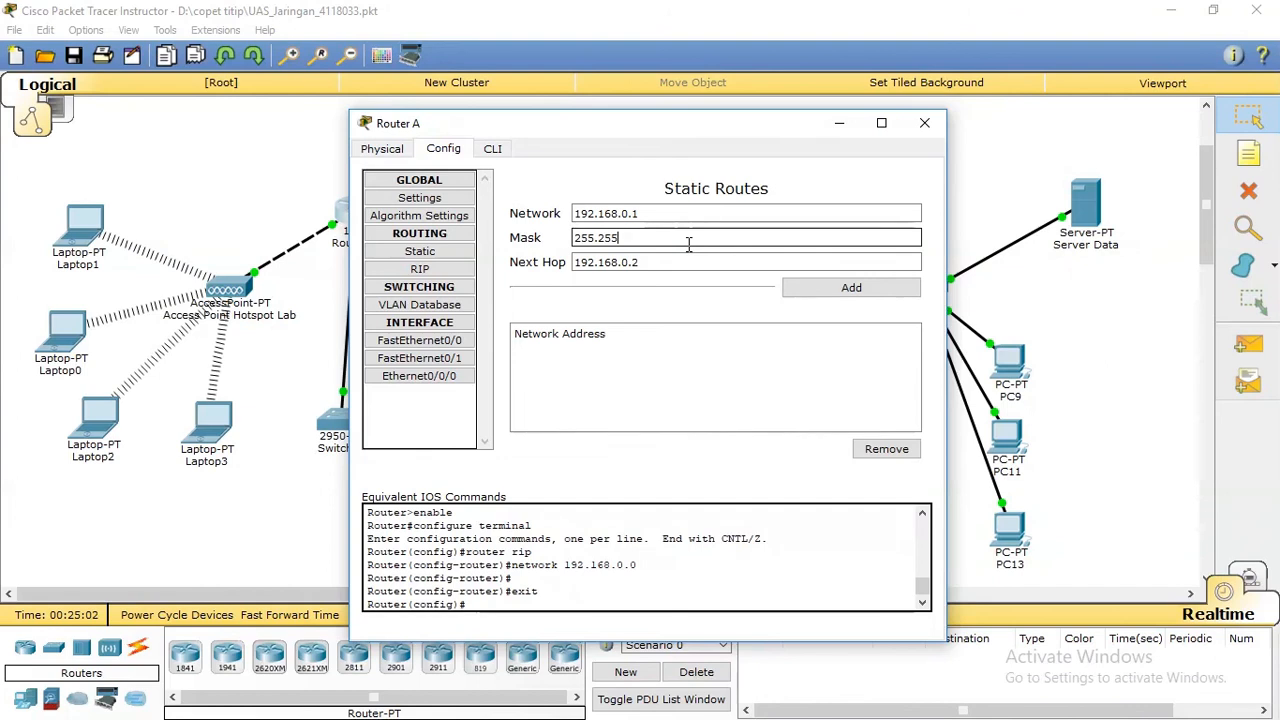
text(.2)
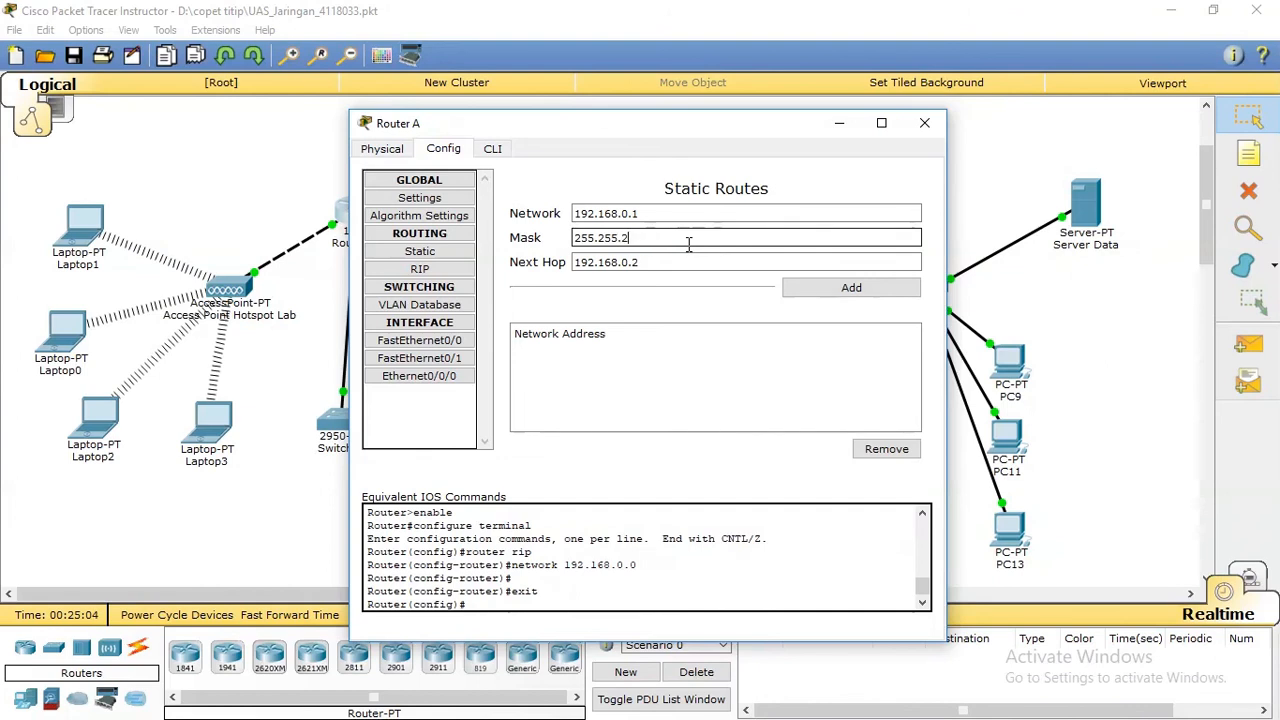
text(55)
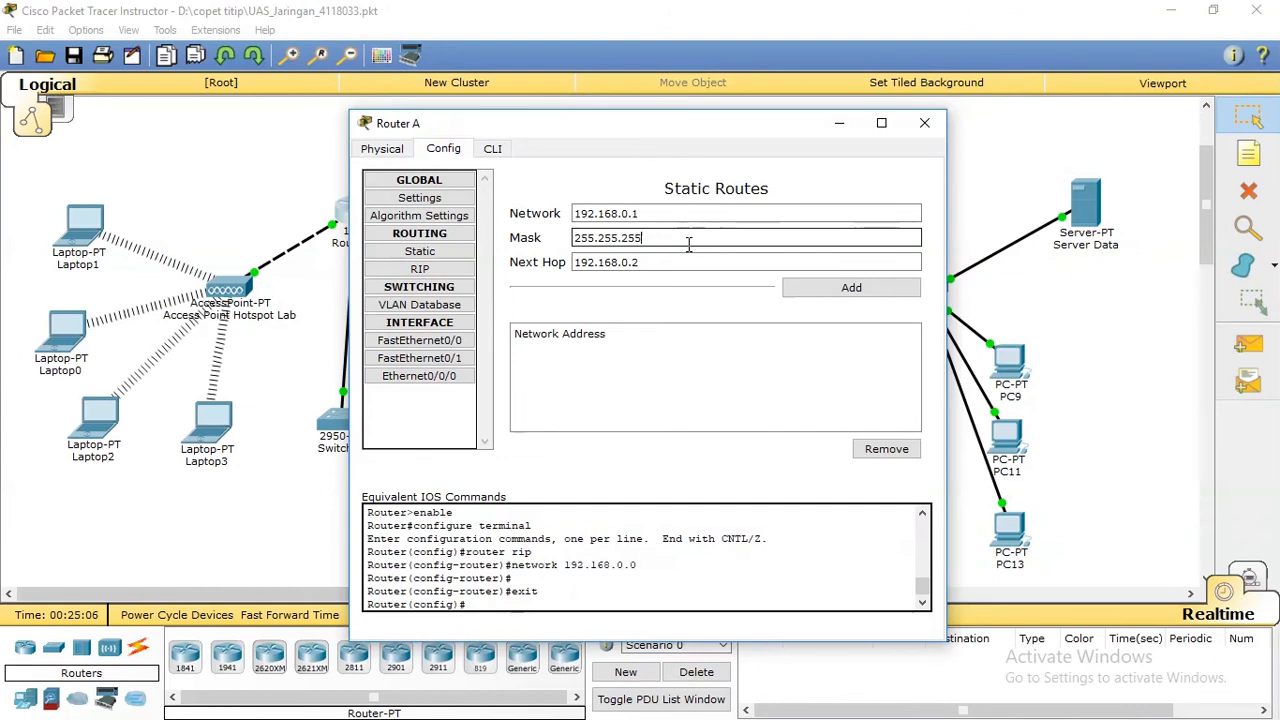
text(.252)
click(812, 287)
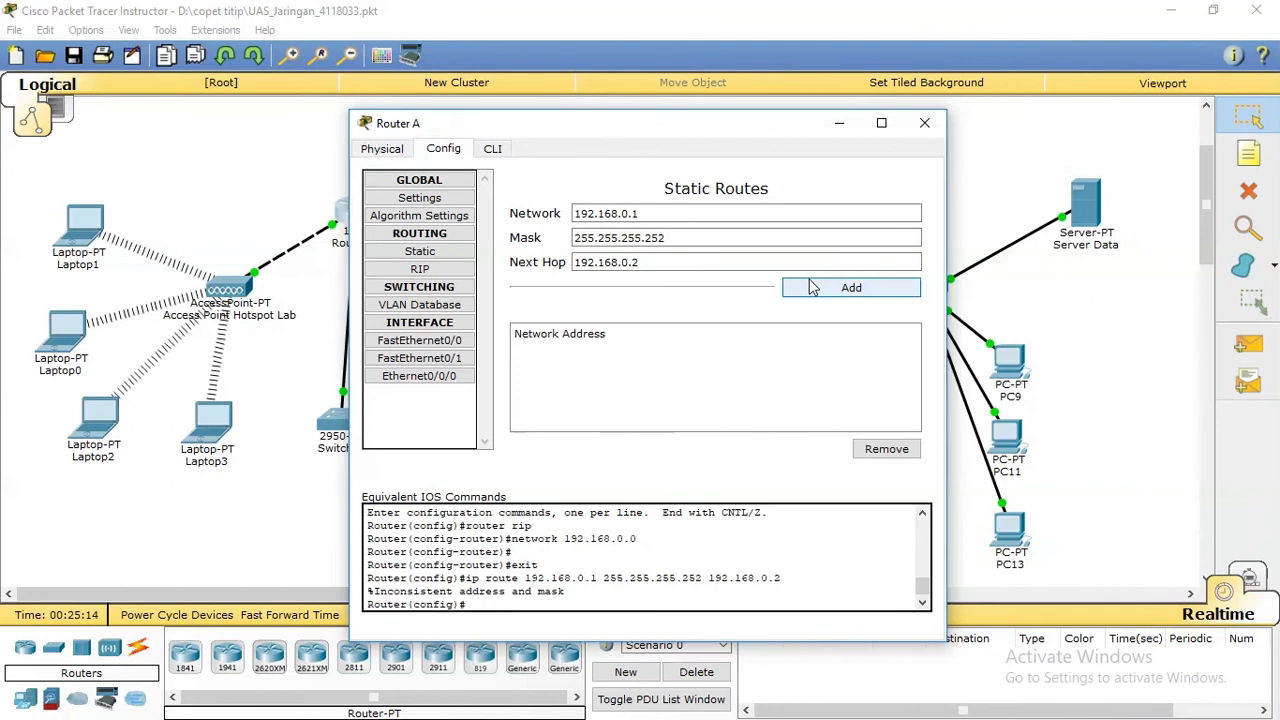
click(424, 269)
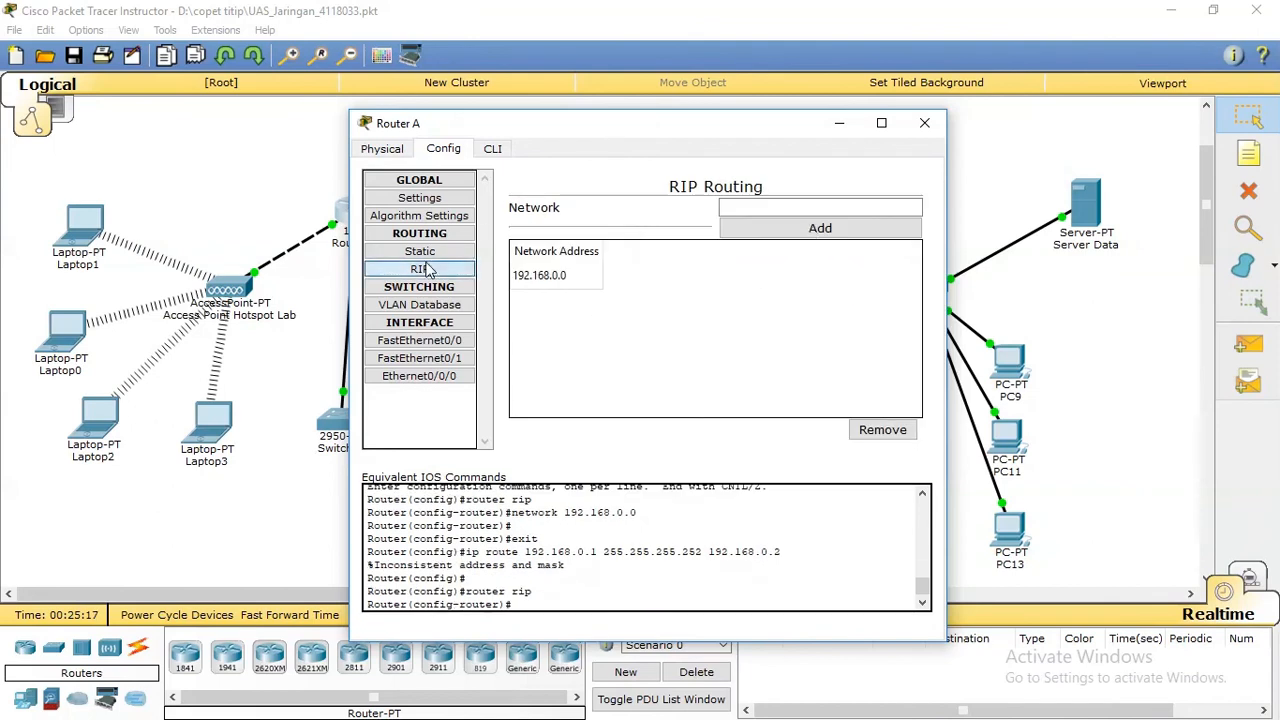
click(925, 123)
Open Router B's configuration and add network 192.168.0.2 to its RIP routing.
click(799, 213)
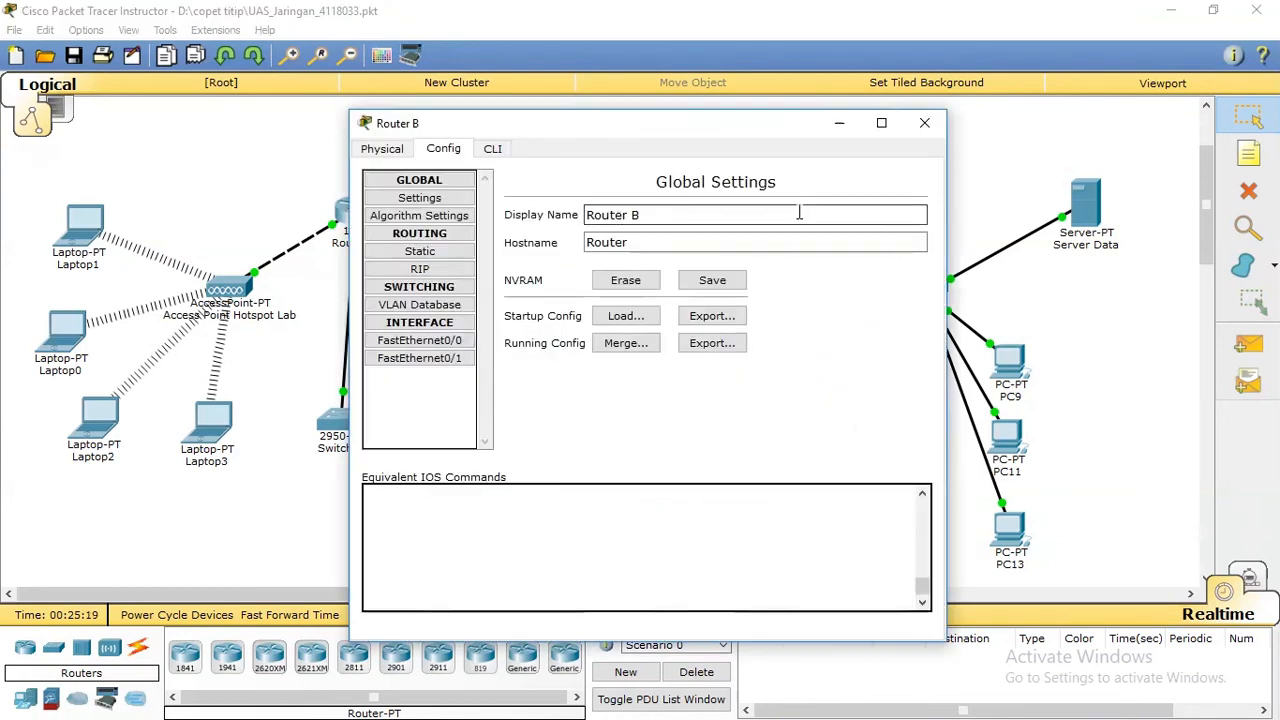
click(415, 269)
click(852, 206)
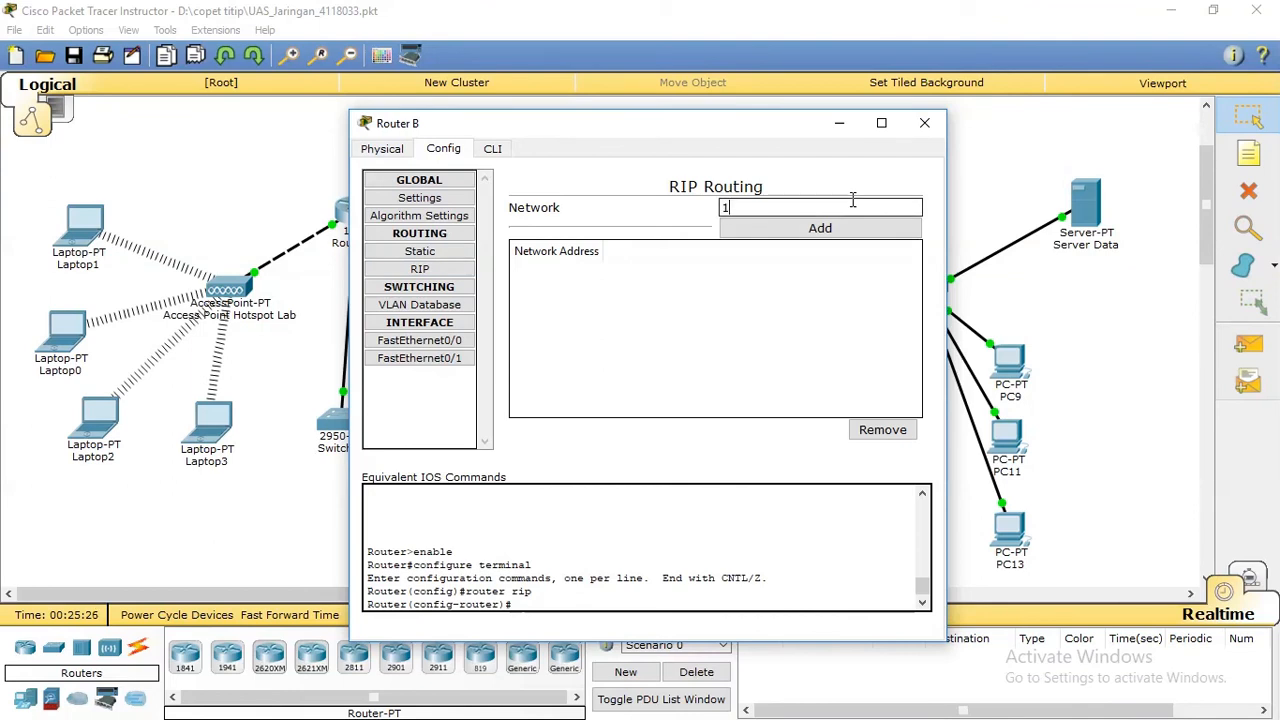
text(192.168.0.2)
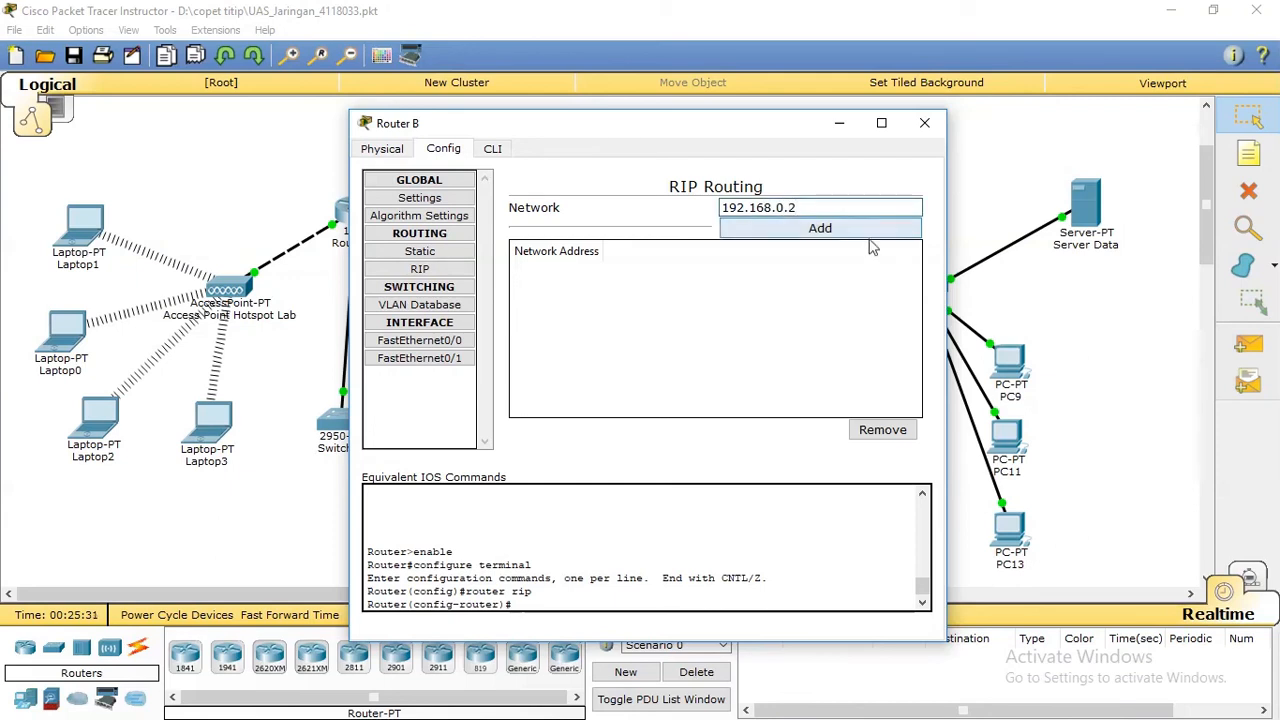
click(870, 230)
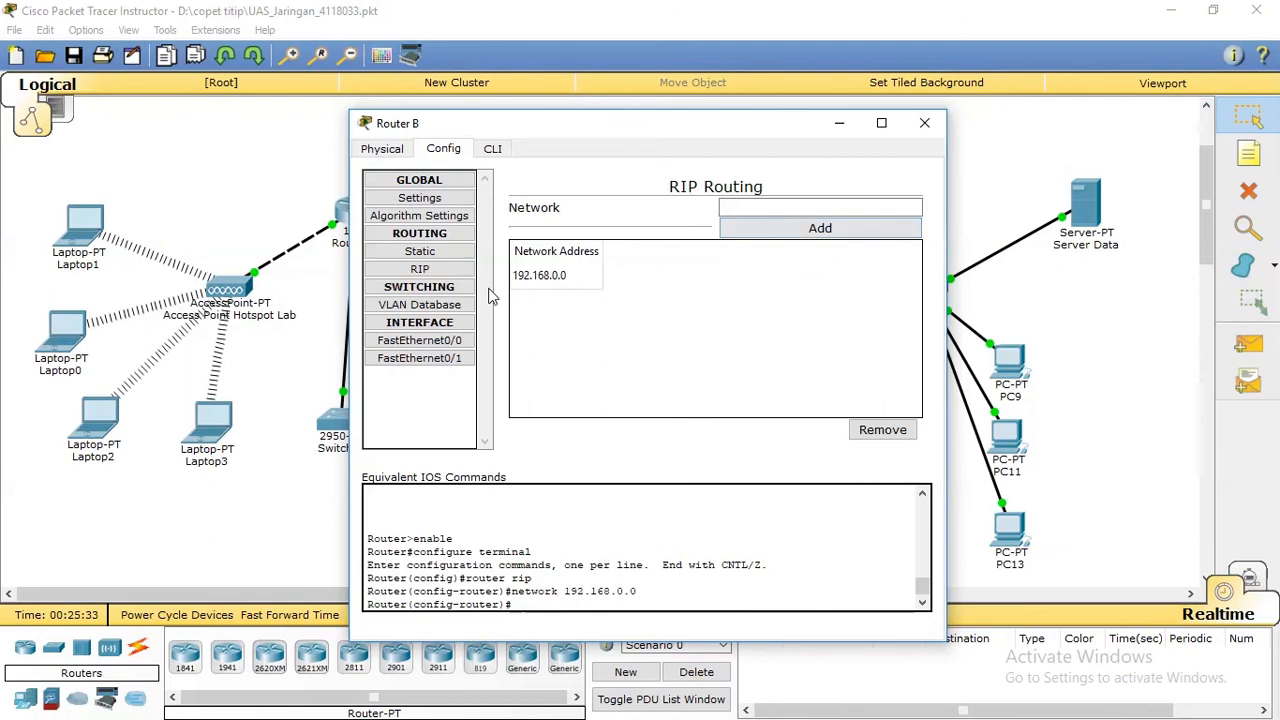
Try to add a static route on Router B for network 192.168.0.2, mask 255.255.255.252, next hop 192.168.0.1, and close Router B's window.
click(444, 256)
click(648, 212)
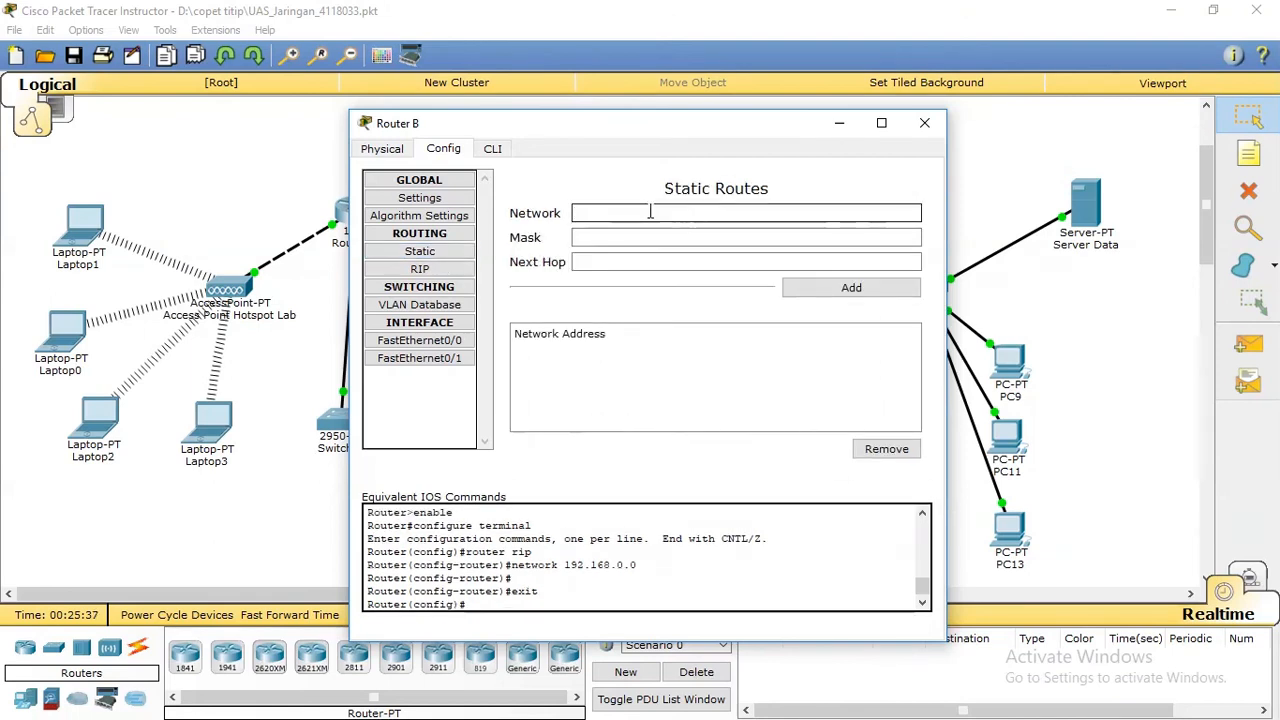
text(192.1)
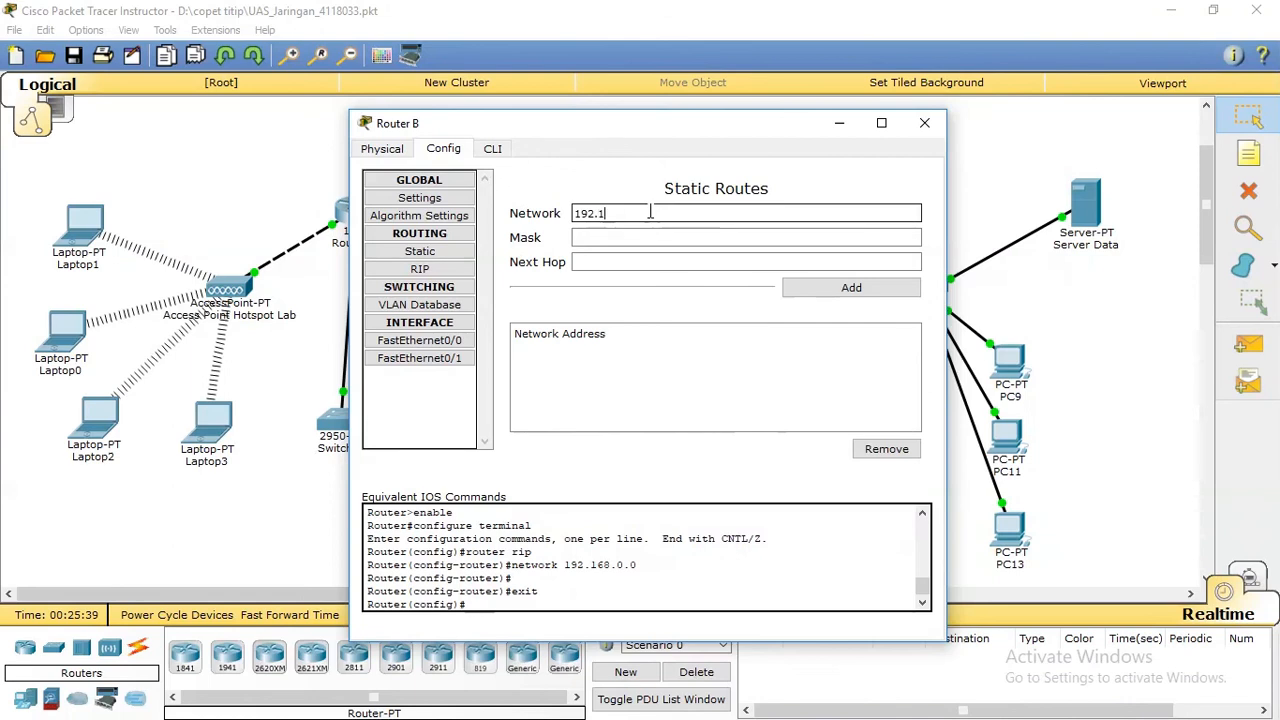
text(68)
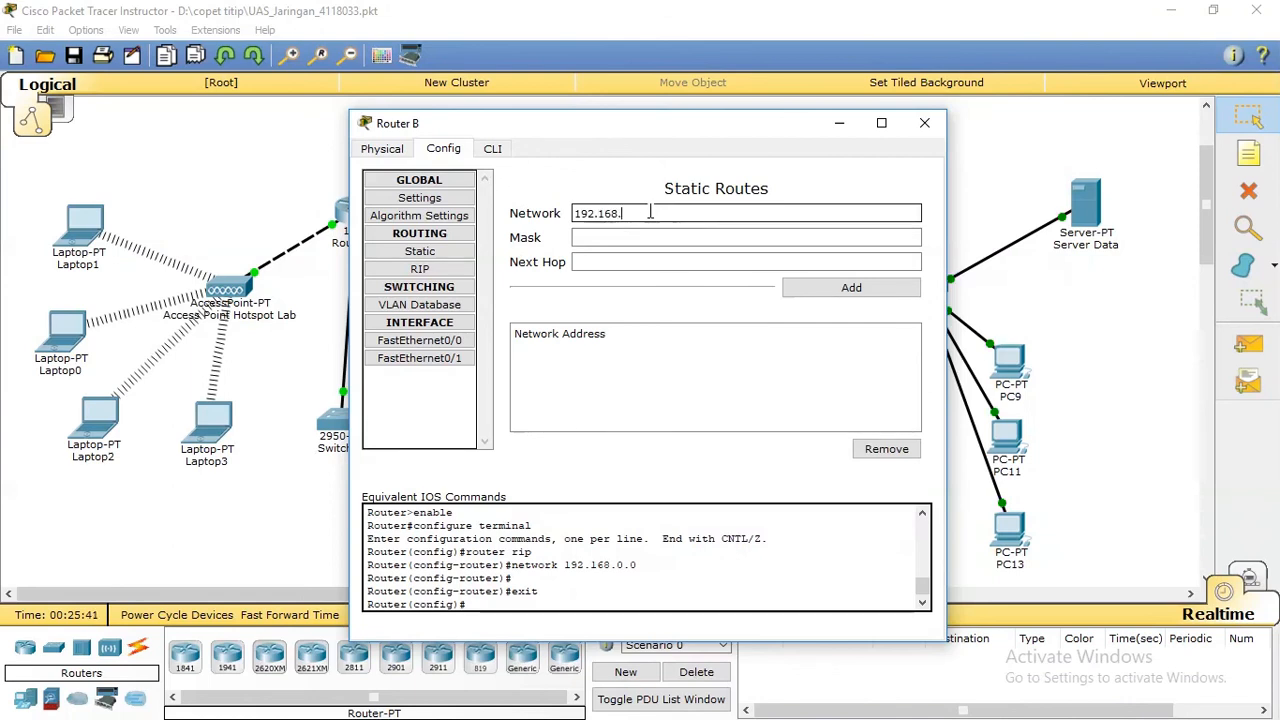
text(.0.2)
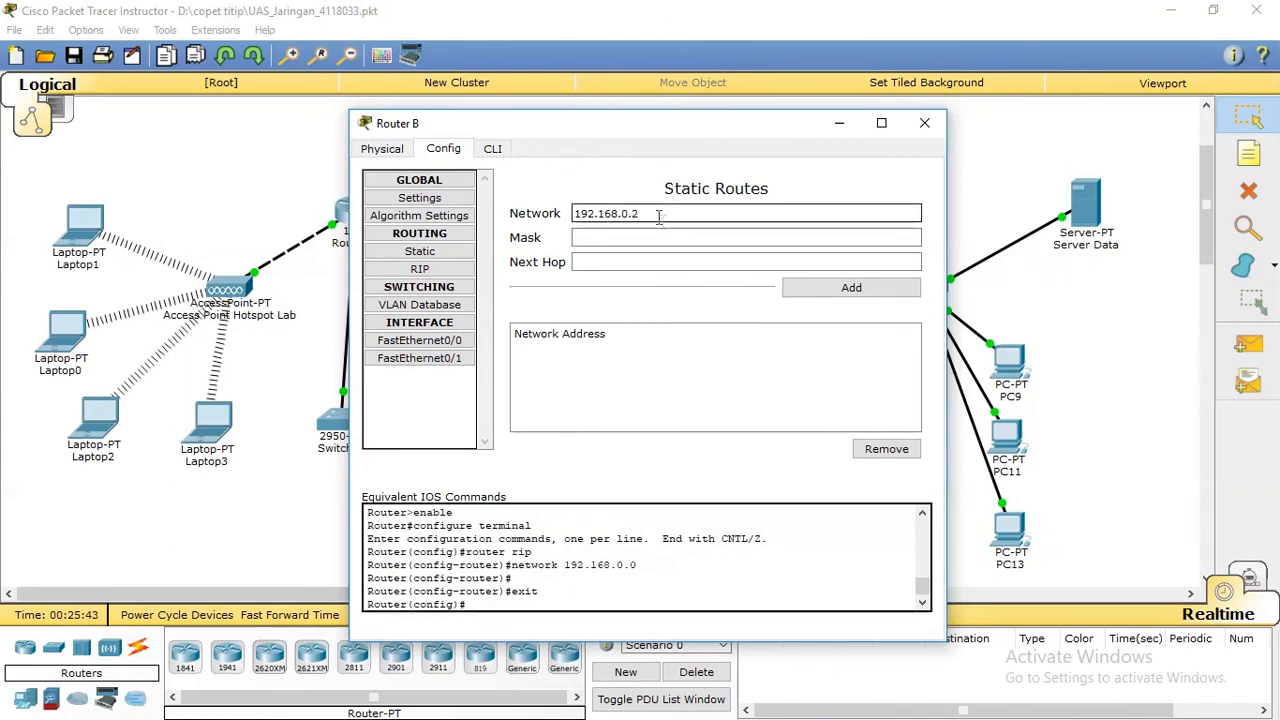
click(672, 236)
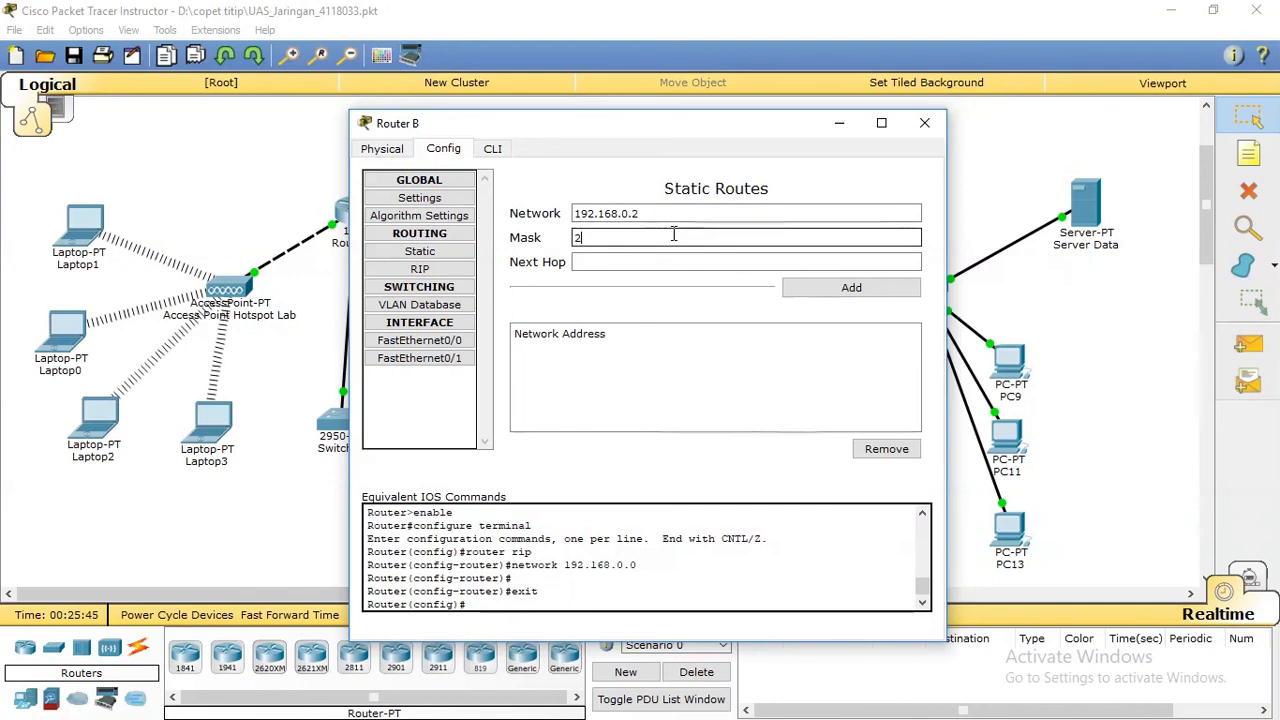
text(255)
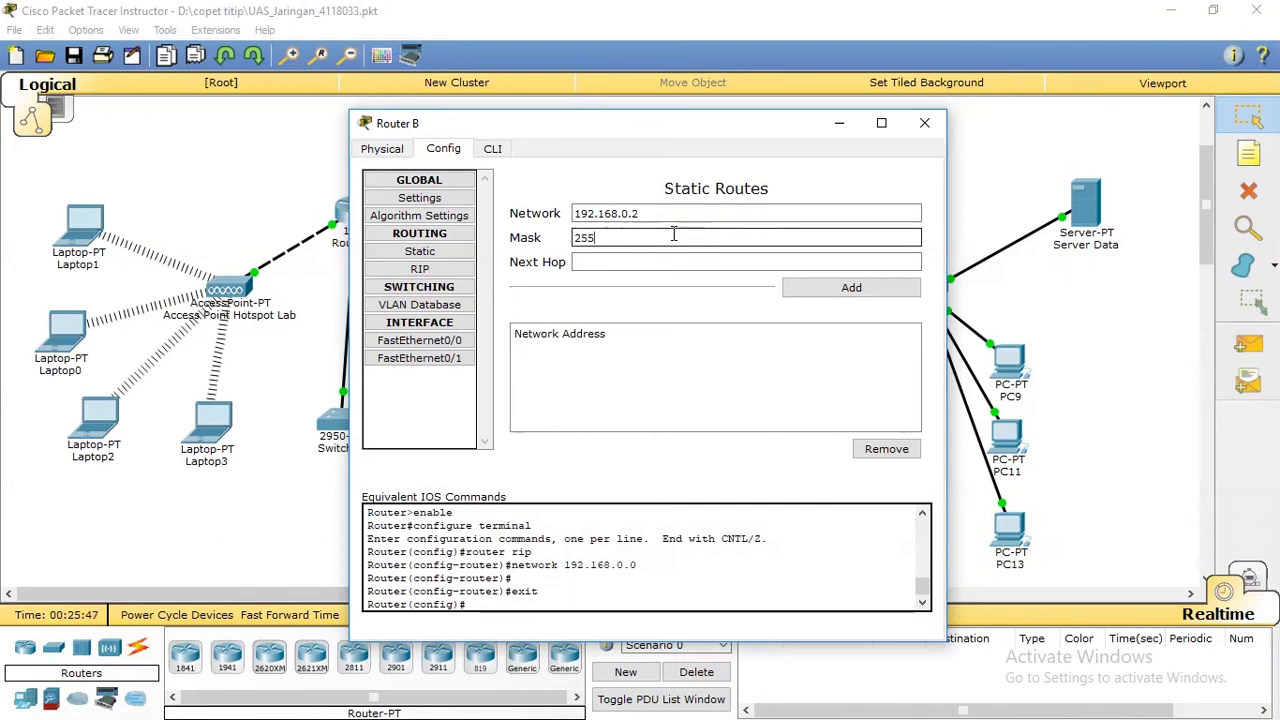
text(.255.)
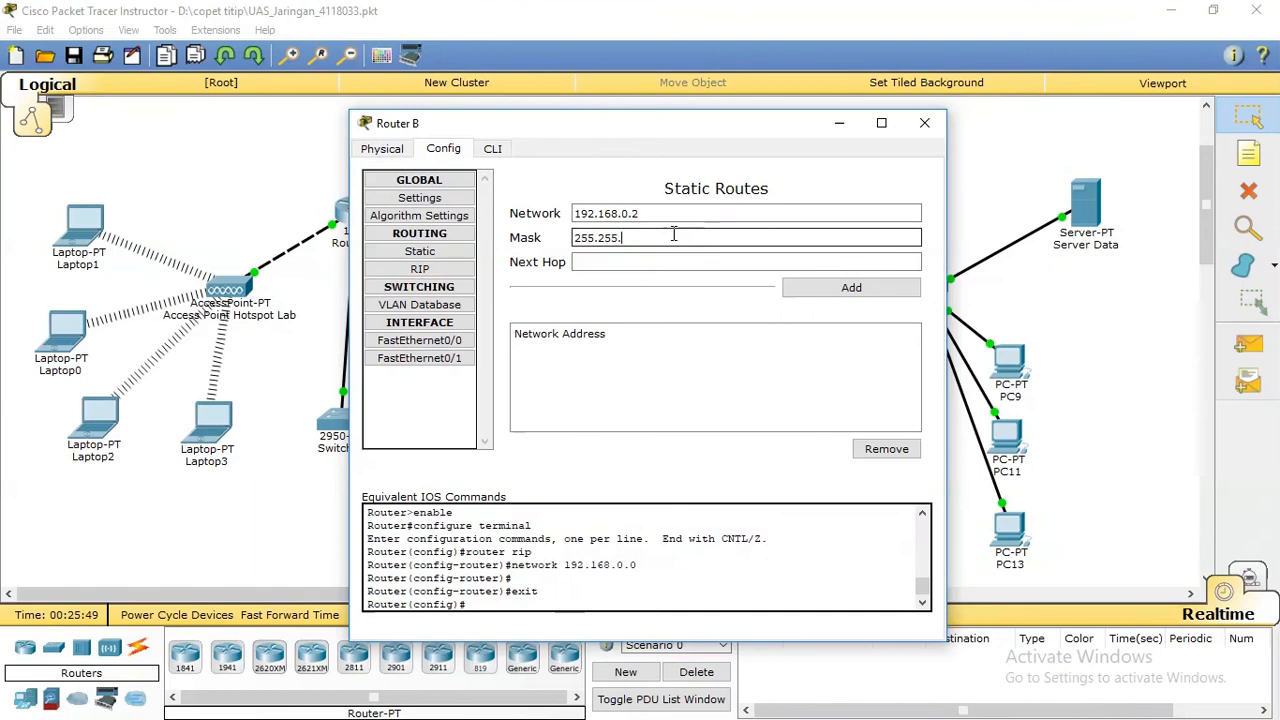
text(255)
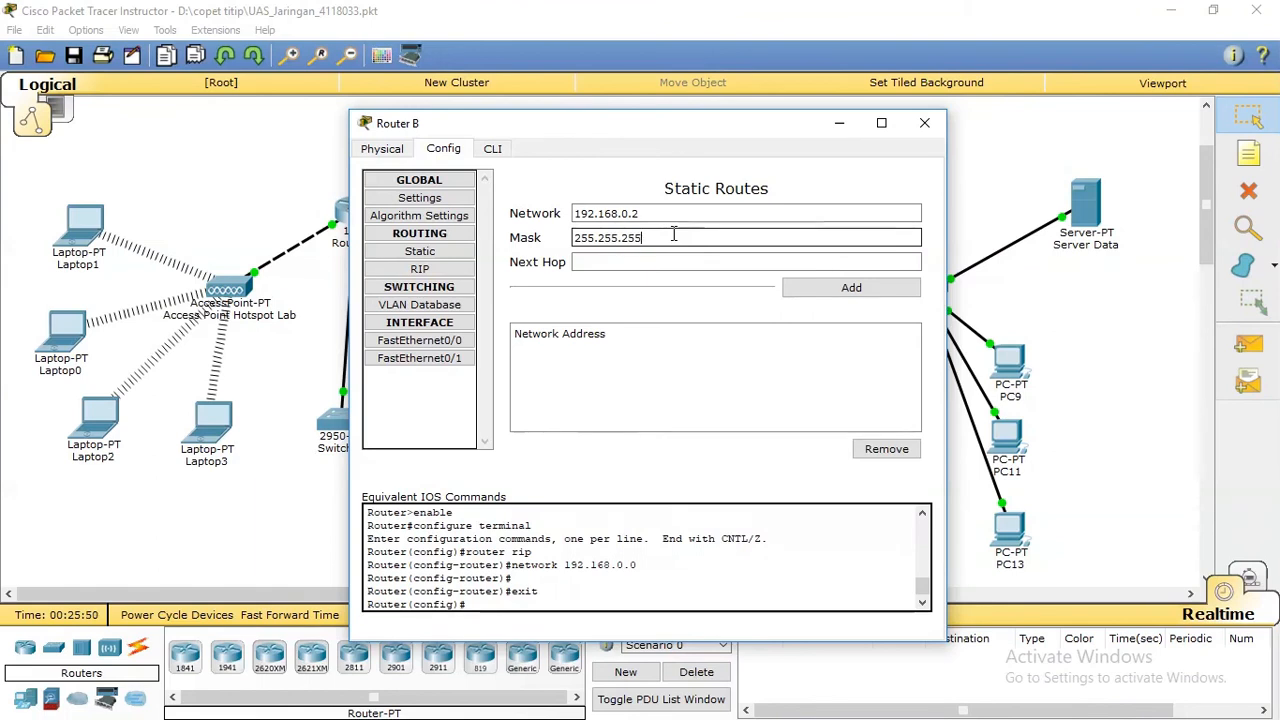
text(.252)
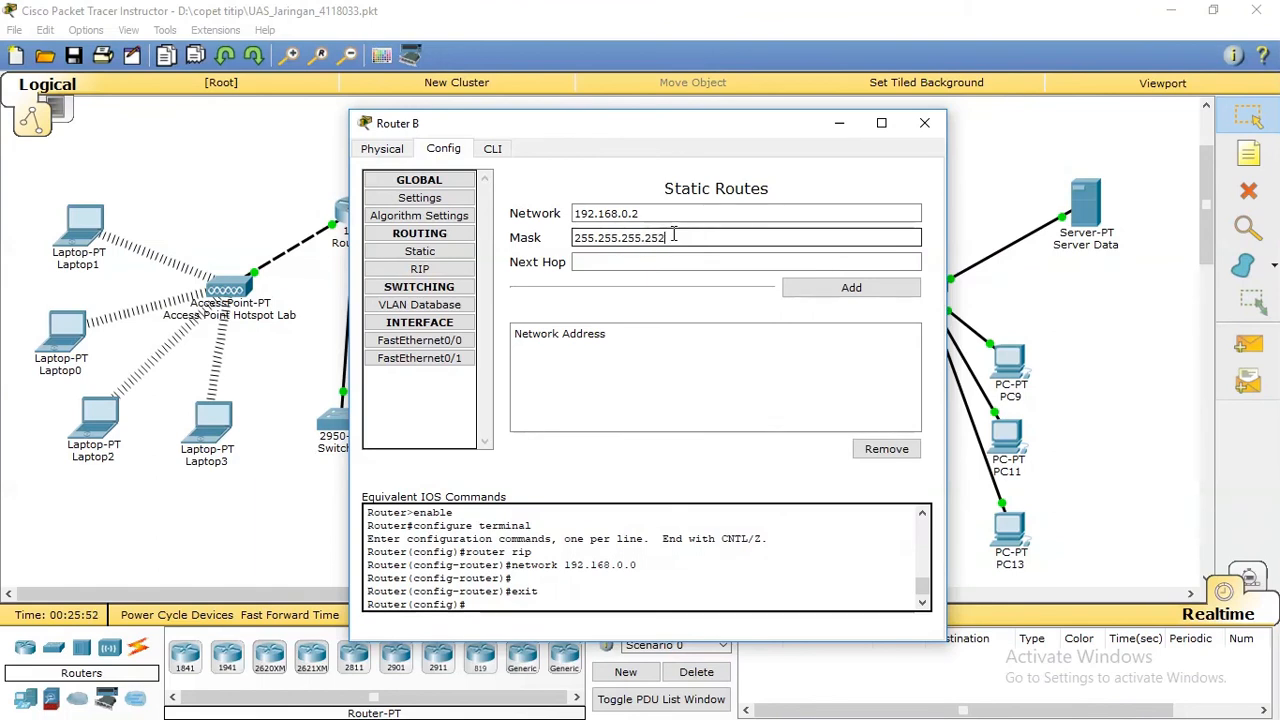
click(678, 261)
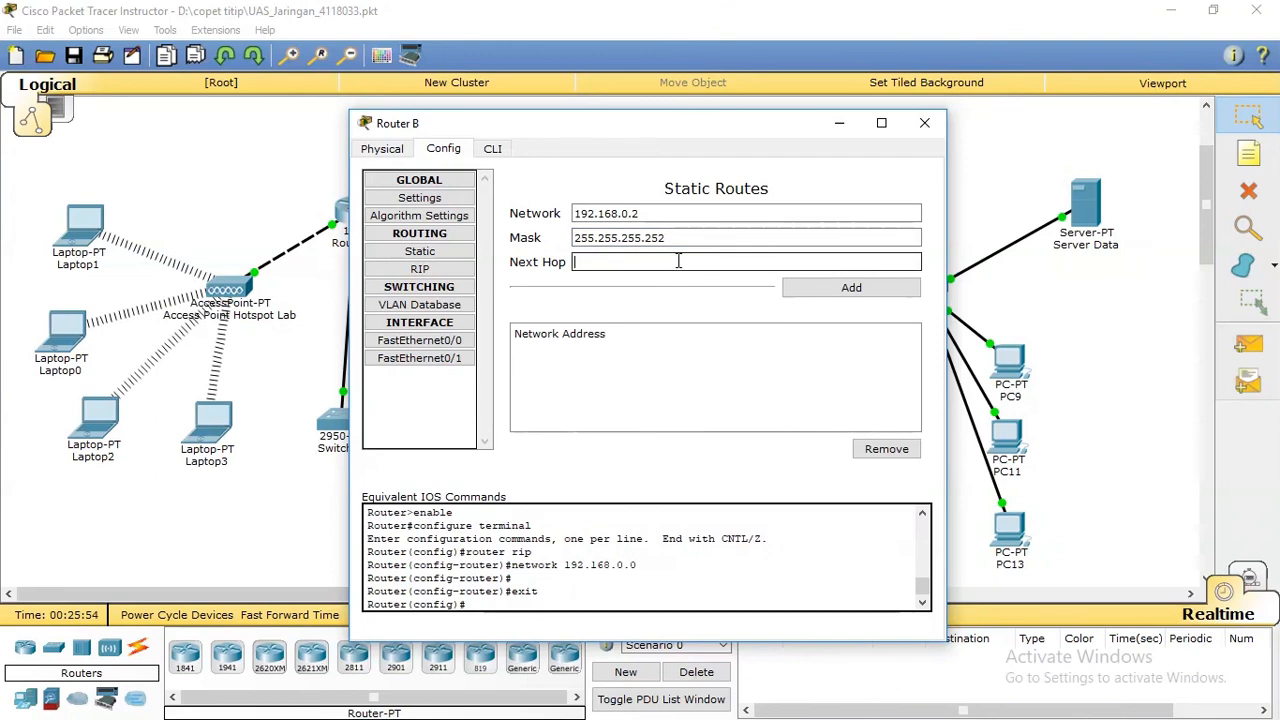
text(192.)
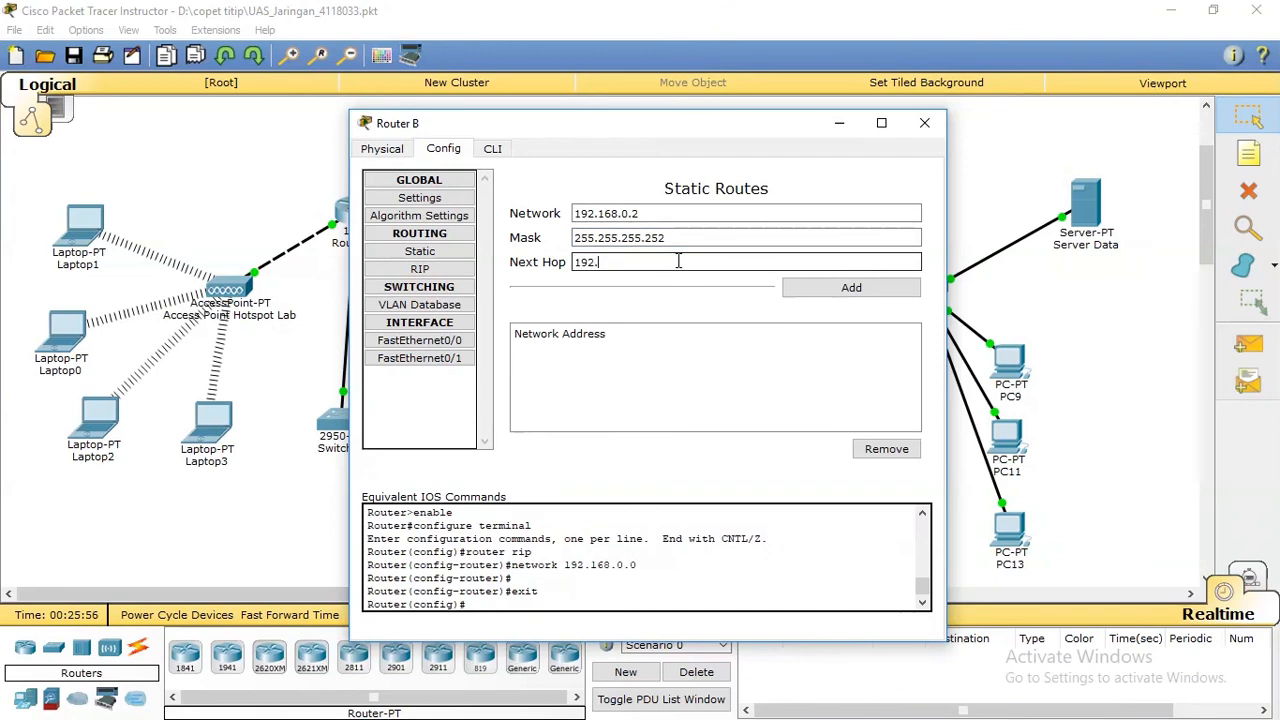
text(168.0.1)
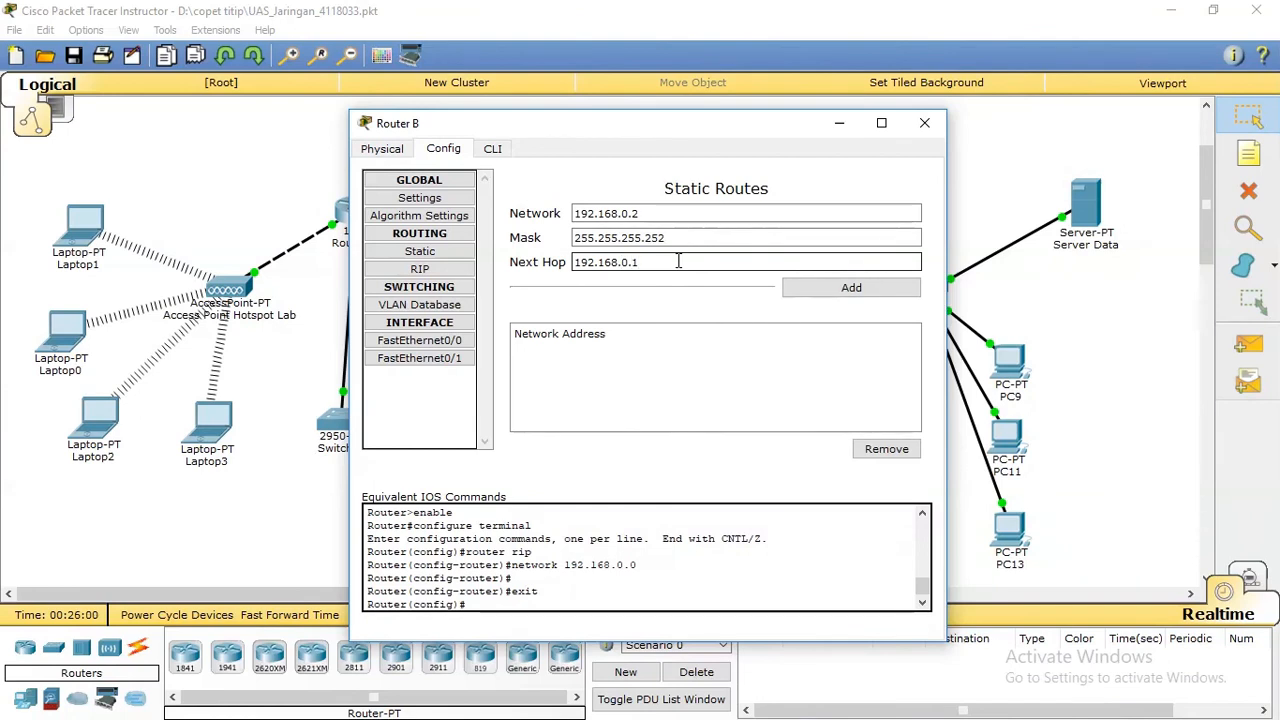
click(851, 288)
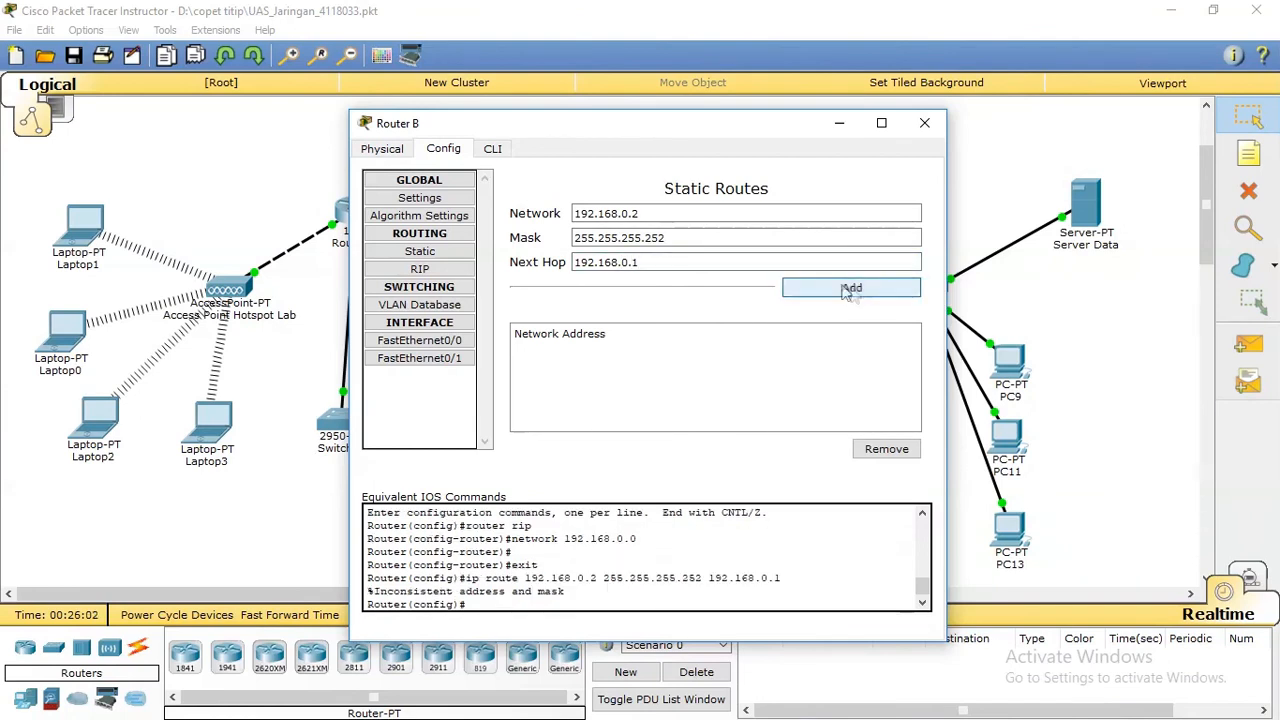
click(435, 266)
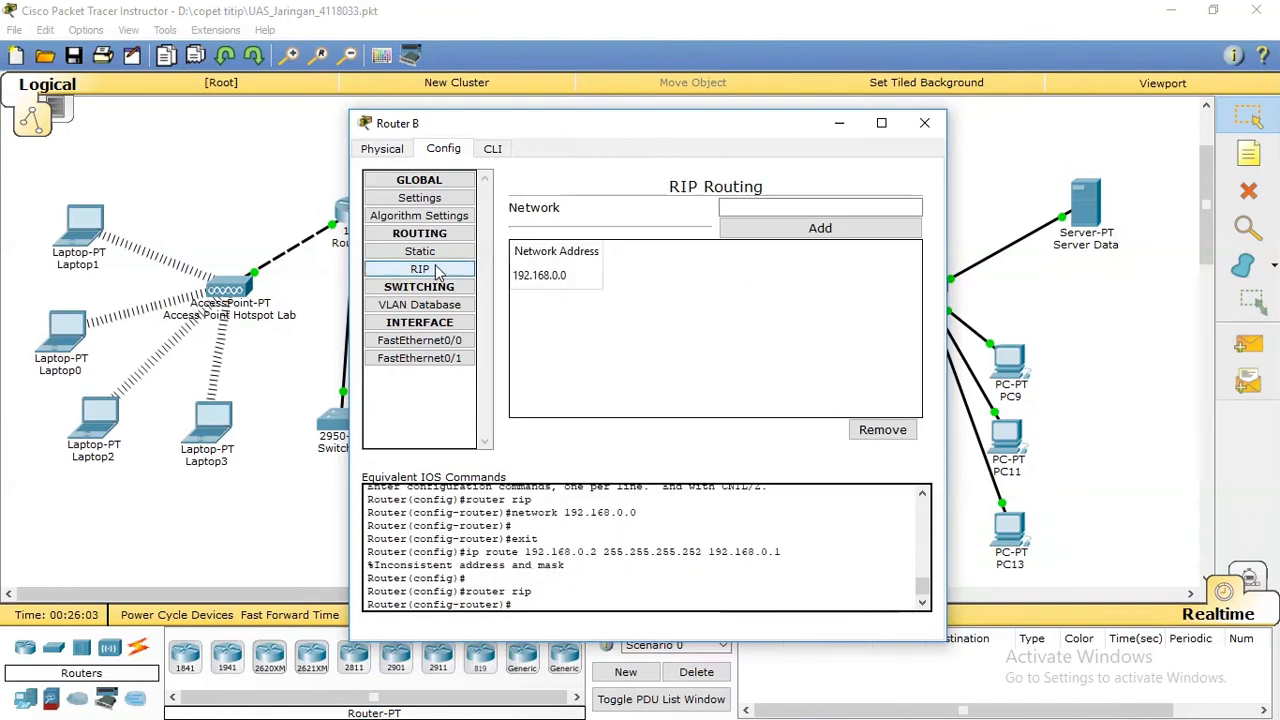
click(924, 123)
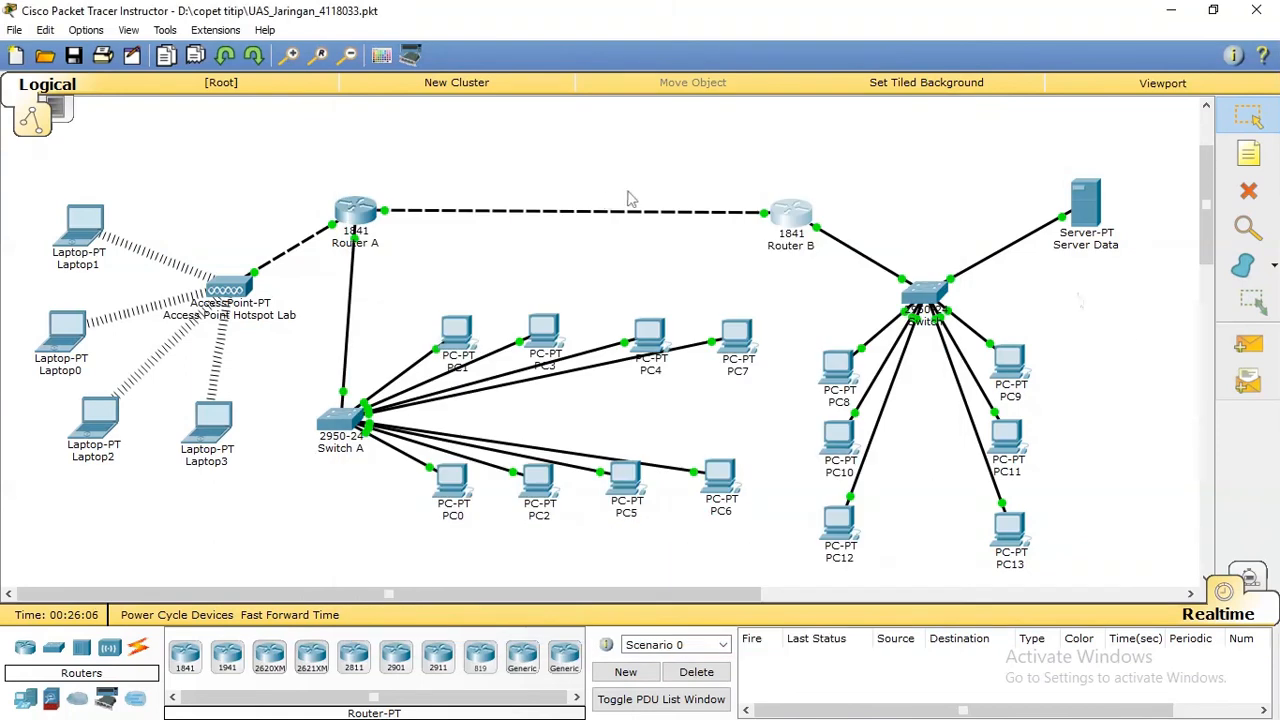
Look over the finished topology and minimize the network simulator window to the desktop.
scroll(1212, 242, down, 2)
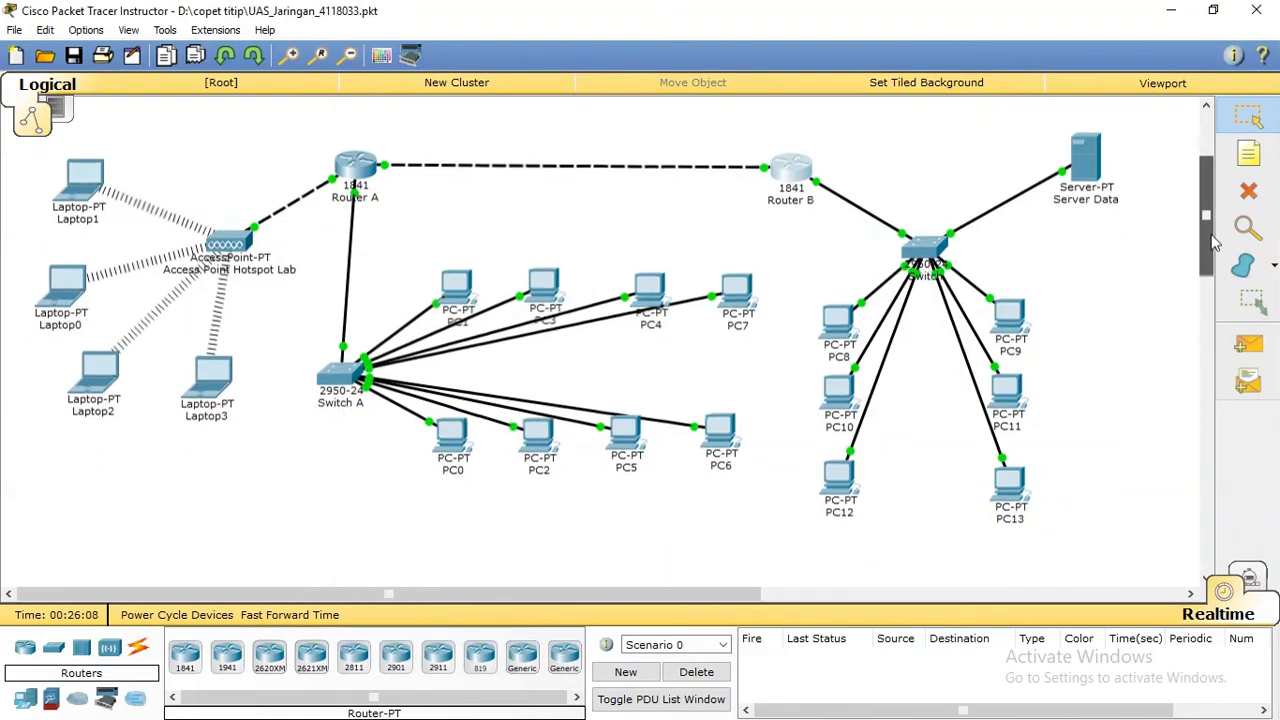
scroll(1212, 242, up, 2)
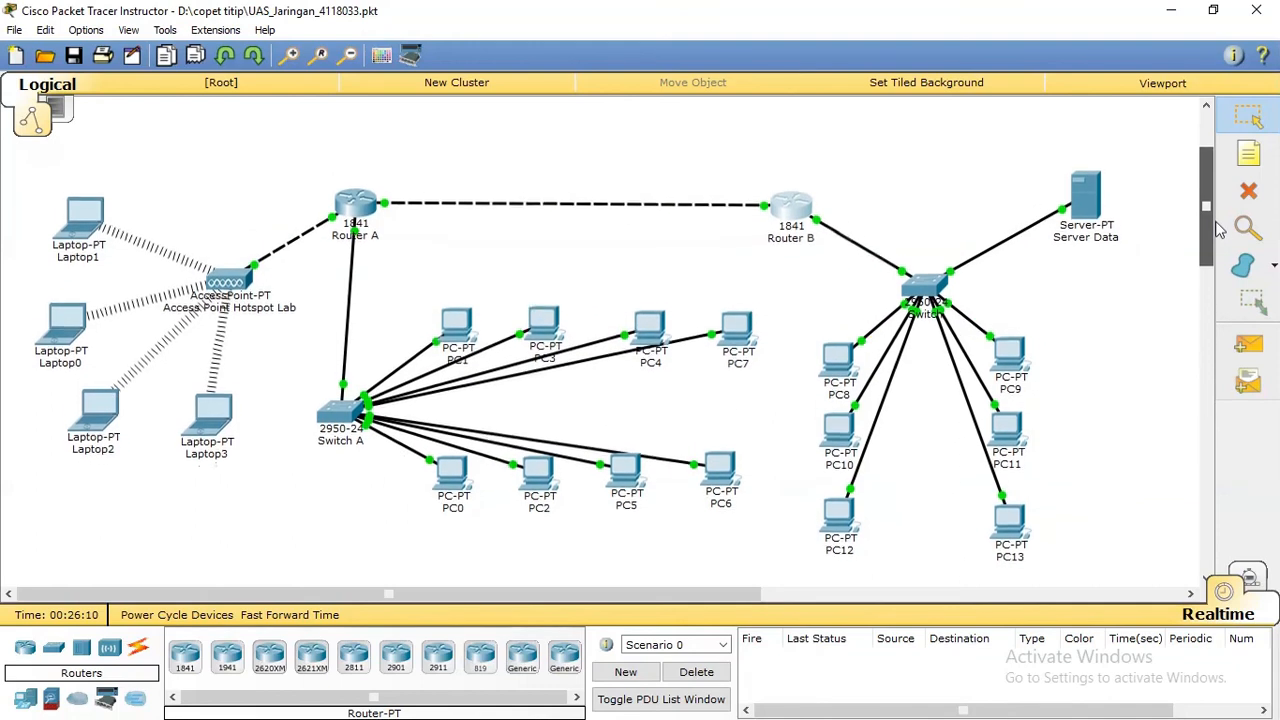
scroll(1218, 230, down, 1)
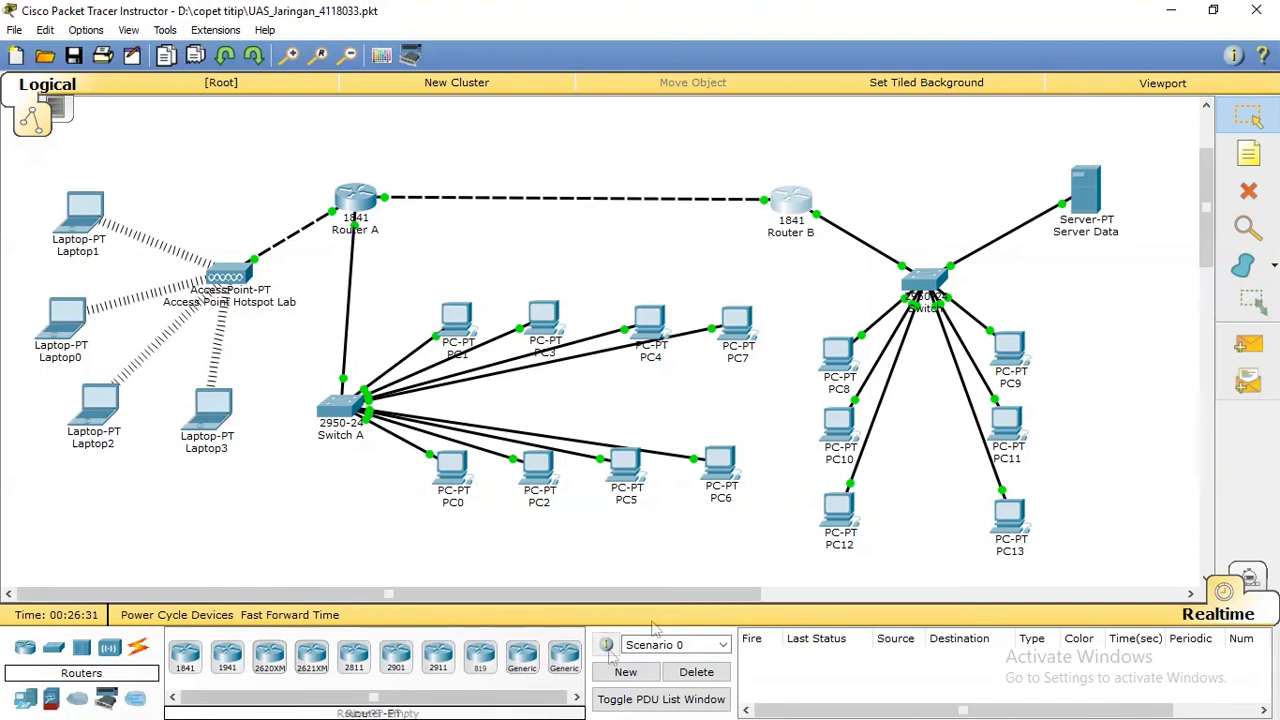
click(1176, 8)
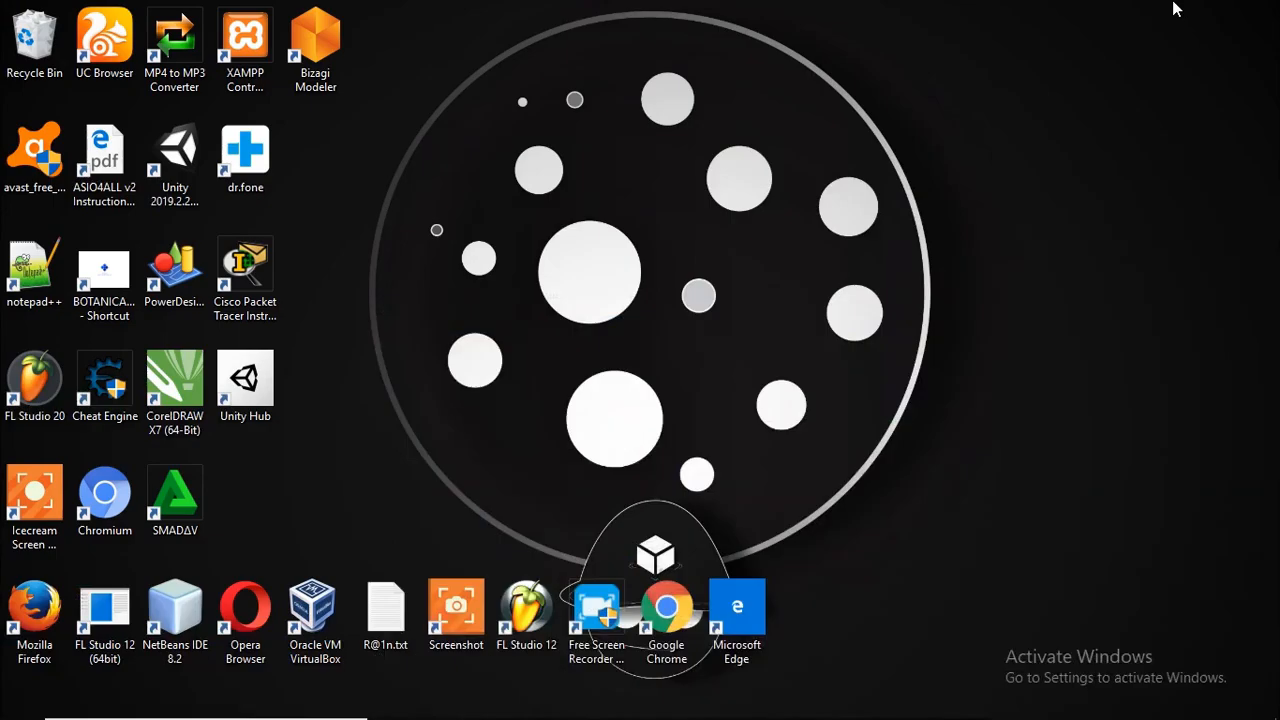